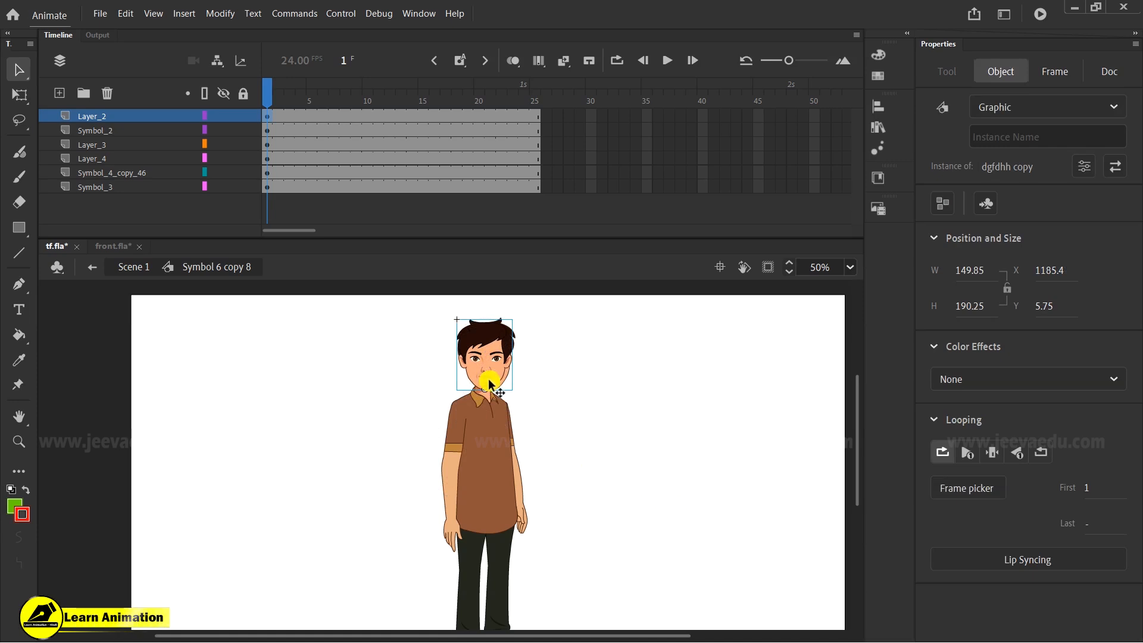
pyautogui.moveTo(485, 381); pyautogui.dragTo(424, 381)
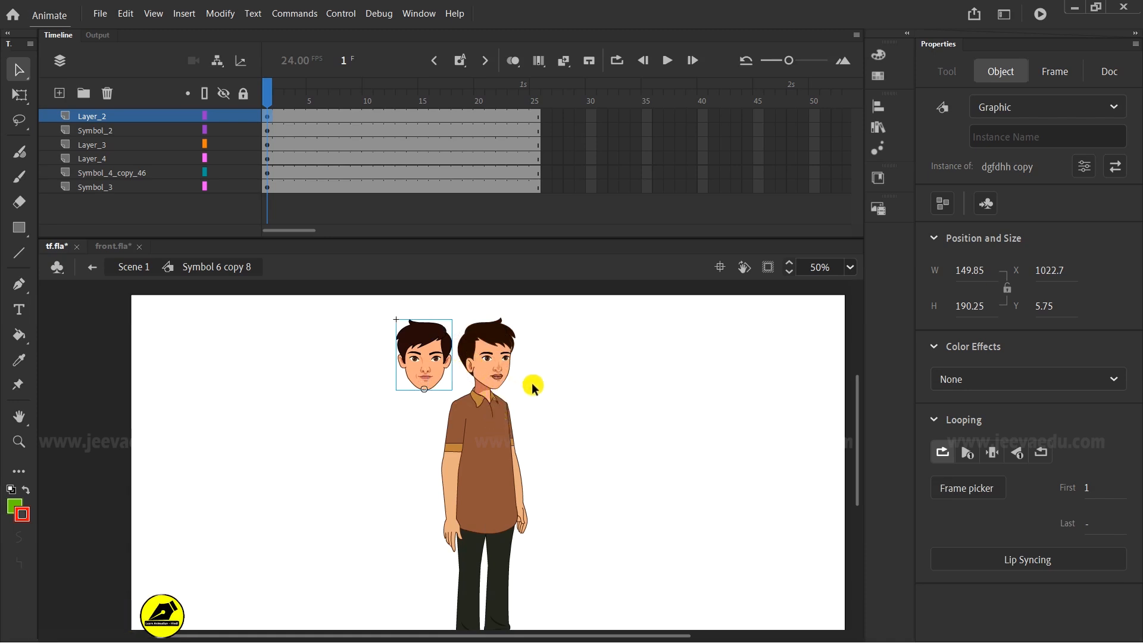
pyautogui.hotkey('ctrl', 'z')
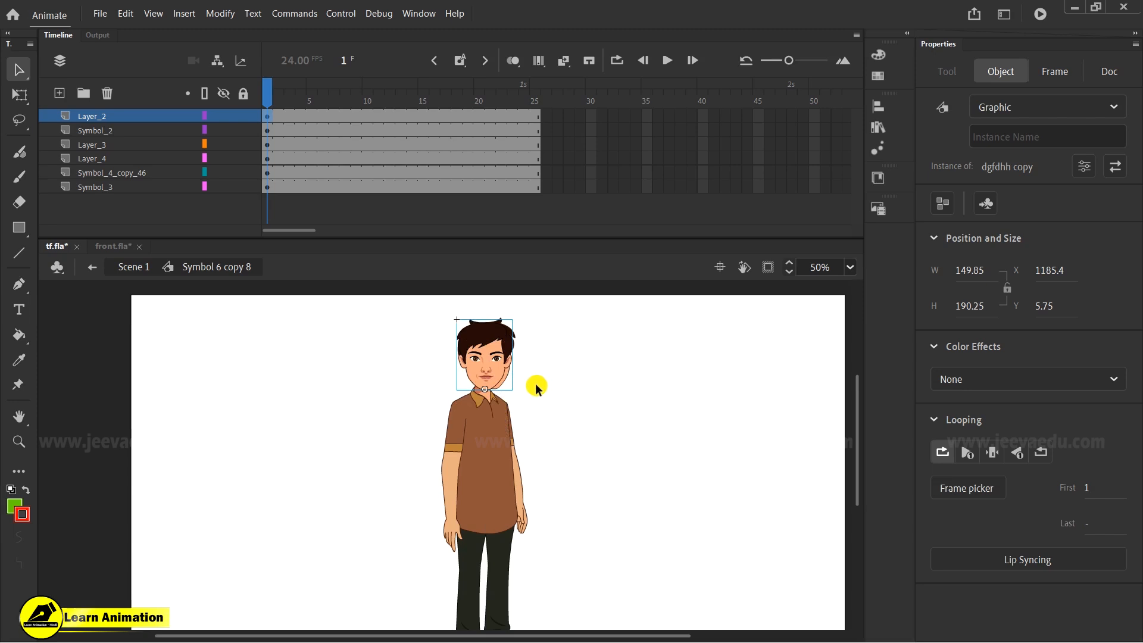
pyautogui.click(545, 398)
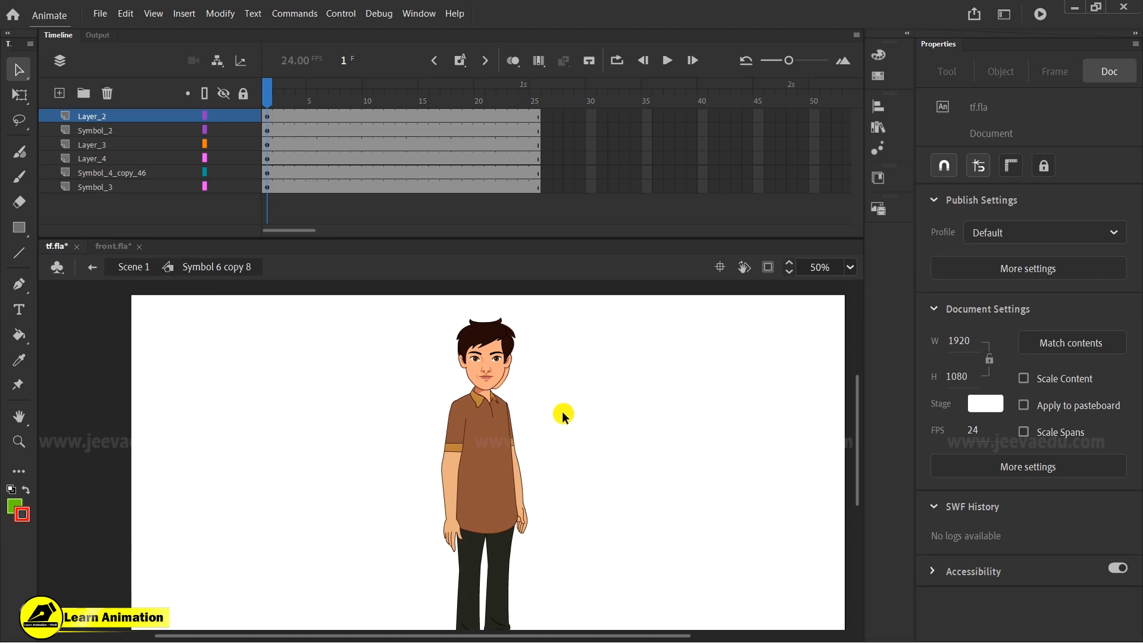
pyautogui.click(511, 374)
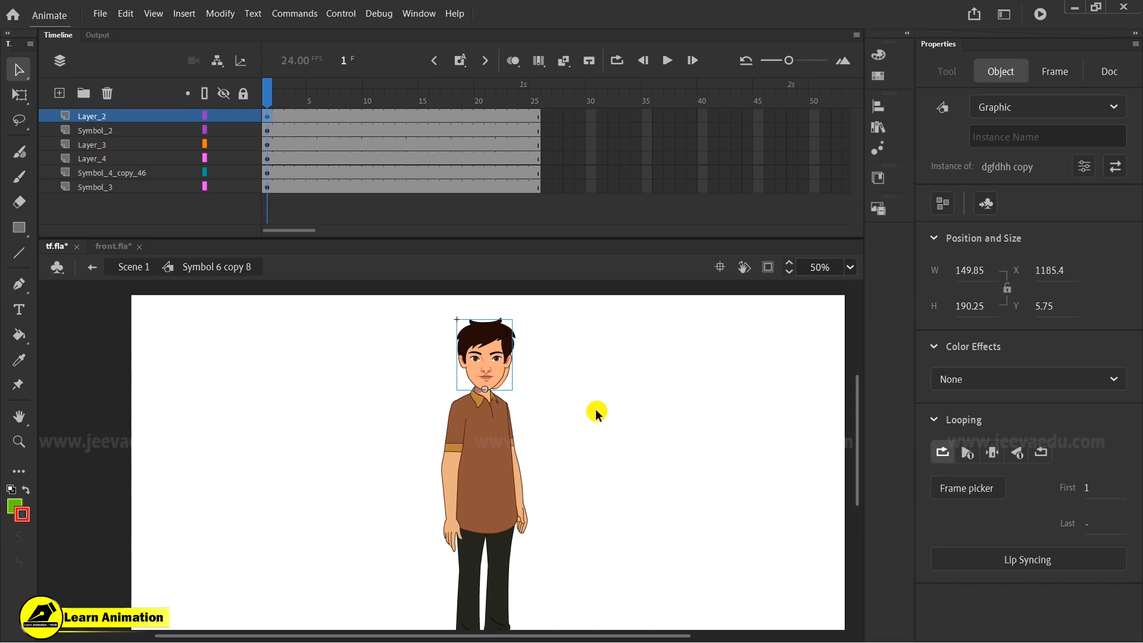
pyautogui.moveTo(500, 377); pyautogui.dragTo(522, 386)
pyautogui.hotkey('ctrl', 'z')
pyautogui.click(508, 373)
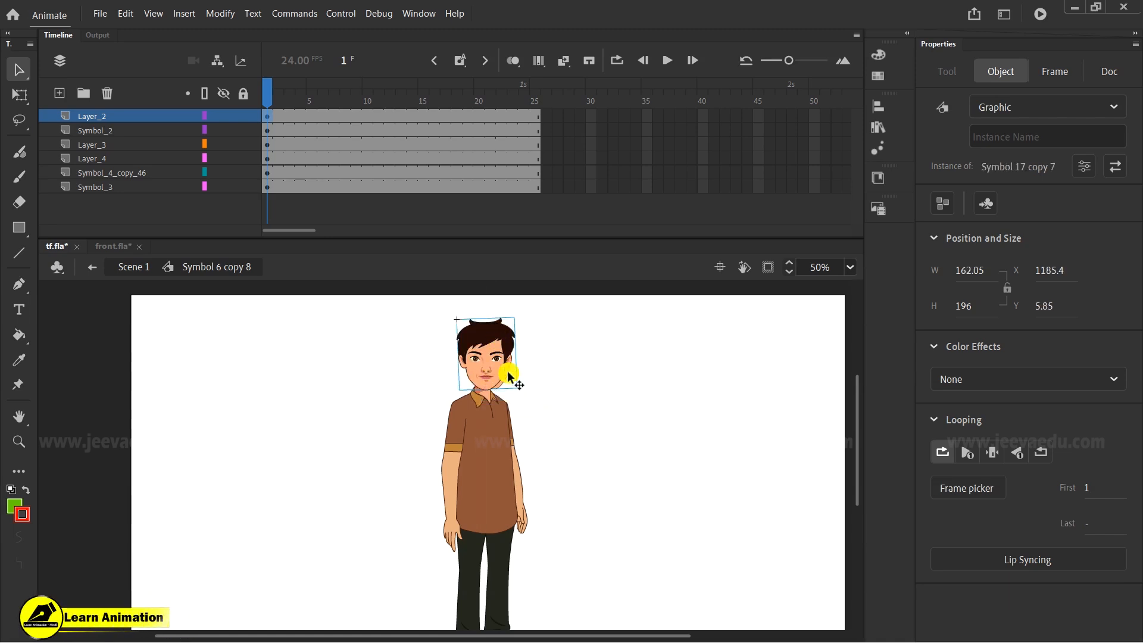
# - Paste the copied head into the front.fla document and switch back to tf.fla
pyautogui.click(178, 266)
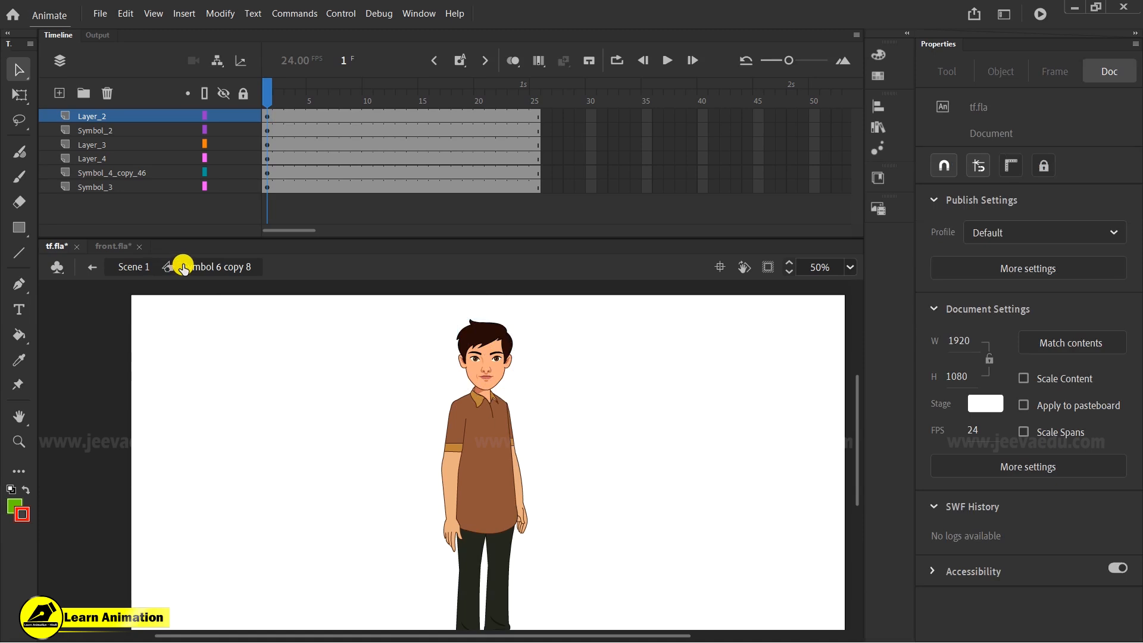
pyautogui.click(118, 247)
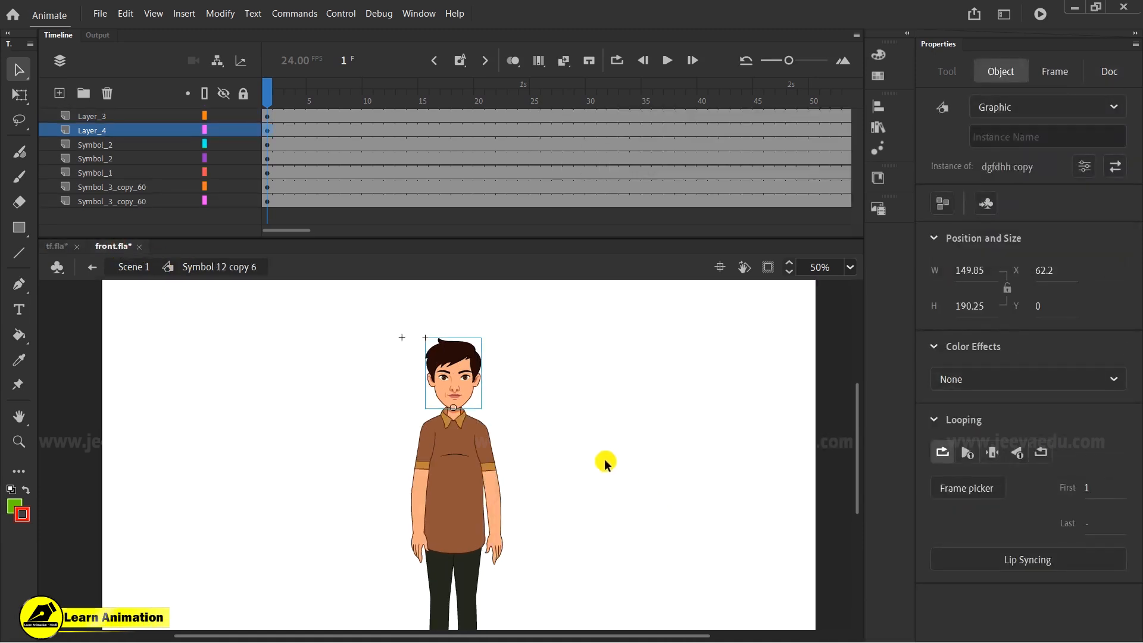
pyautogui.hotkey('ctrl', 'v')
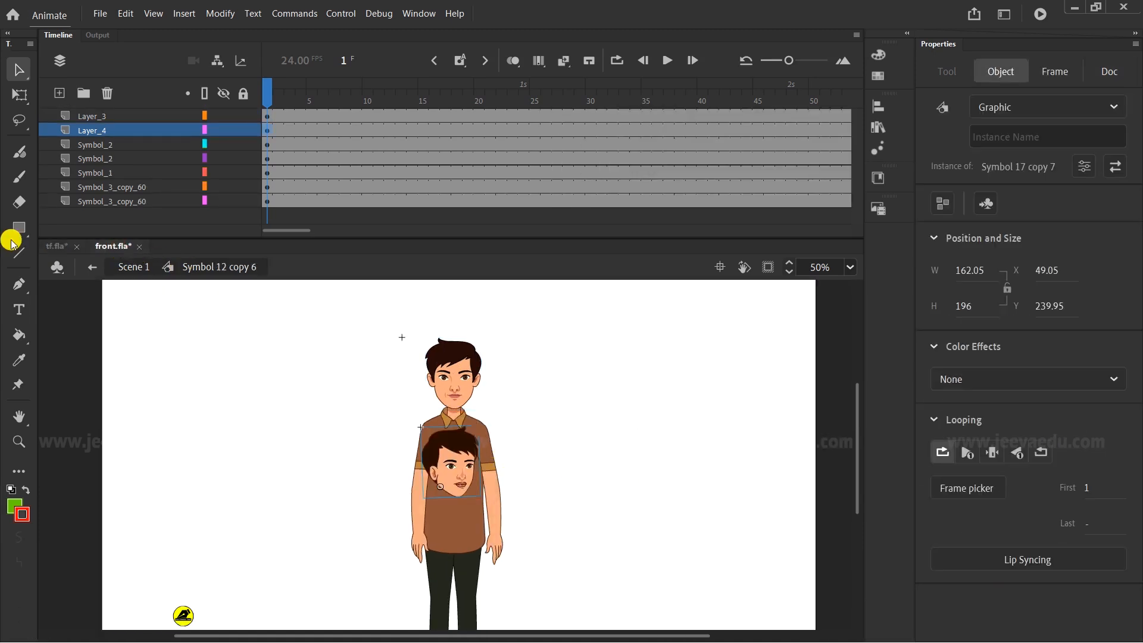
pyautogui.click(57, 246)
# - Zoom in and out around the character to inspect the head, body and arms on the stage
pyautogui.click(463, 417)
pyautogui.click(495, 378)
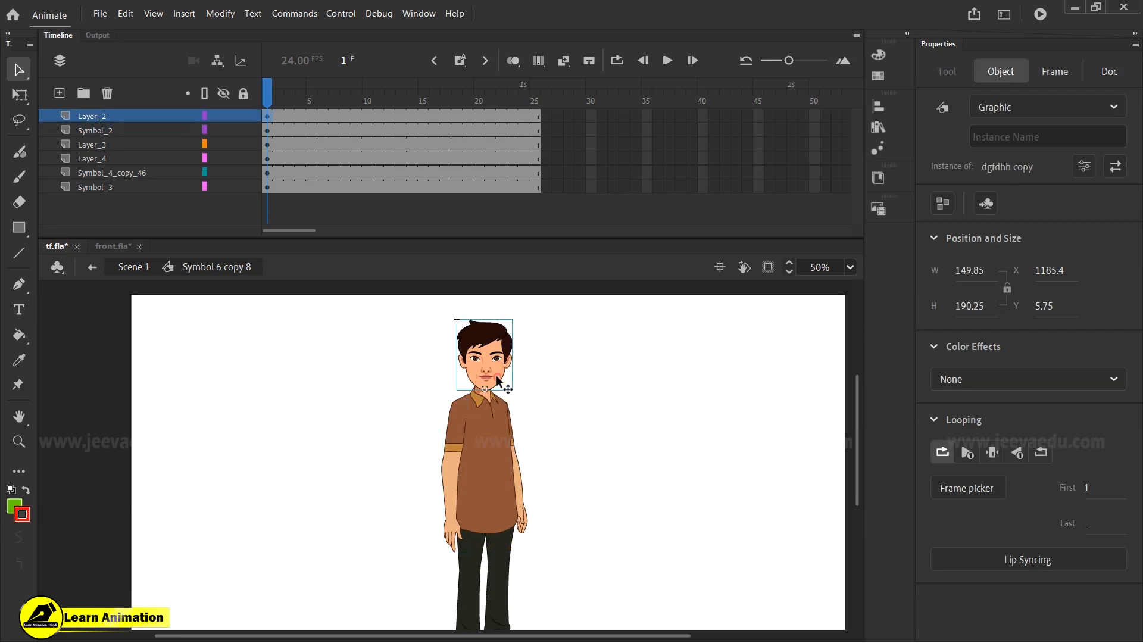
pyautogui.press('z')
pyautogui.click(495, 422)
pyautogui.press('v')
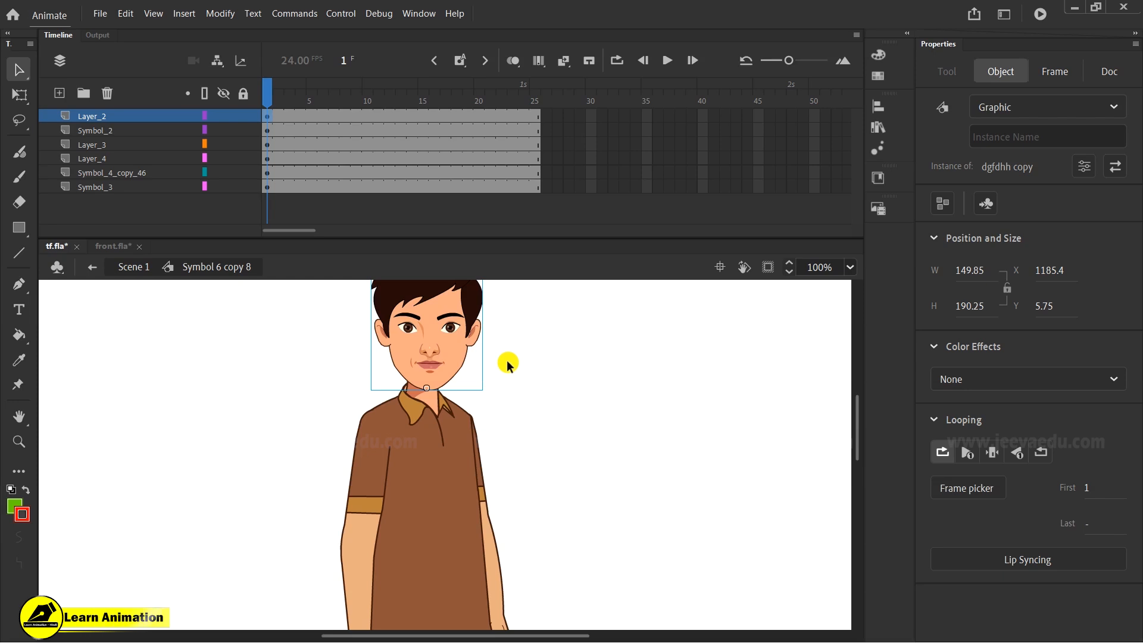
pyautogui.press('z')
pyautogui.keyDown('alt'); pyautogui.click(383, 426); pyautogui.keyUp('alt')
pyautogui.keyDown('alt'); pyautogui.click(441, 483); pyautogui.keyUp('alt')
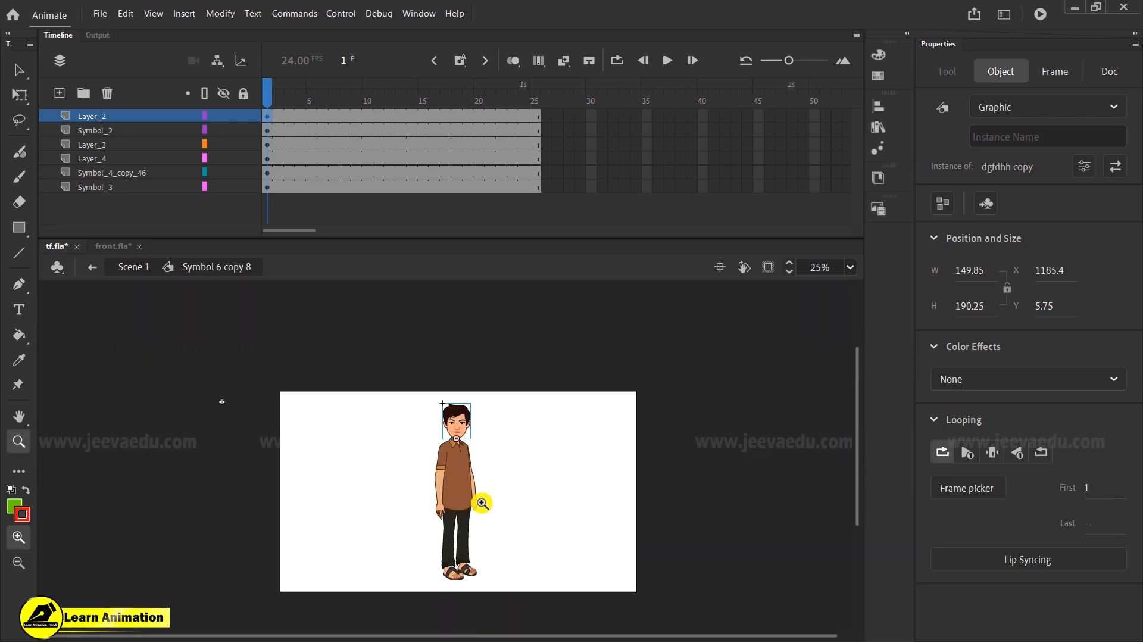
pyautogui.press('v')
pyautogui.click(430, 457)
pyautogui.press('z')
pyautogui.click(435, 449)
pyautogui.press('v')
pyautogui.moveTo(404, 376); pyautogui.dragTo(537, 525)
pyautogui.press('z')
pyautogui.click(515, 525)
pyautogui.click(466, 518)
pyautogui.keyDown('alt'); pyautogui.click(466, 518); pyautogui.keyUp('alt')
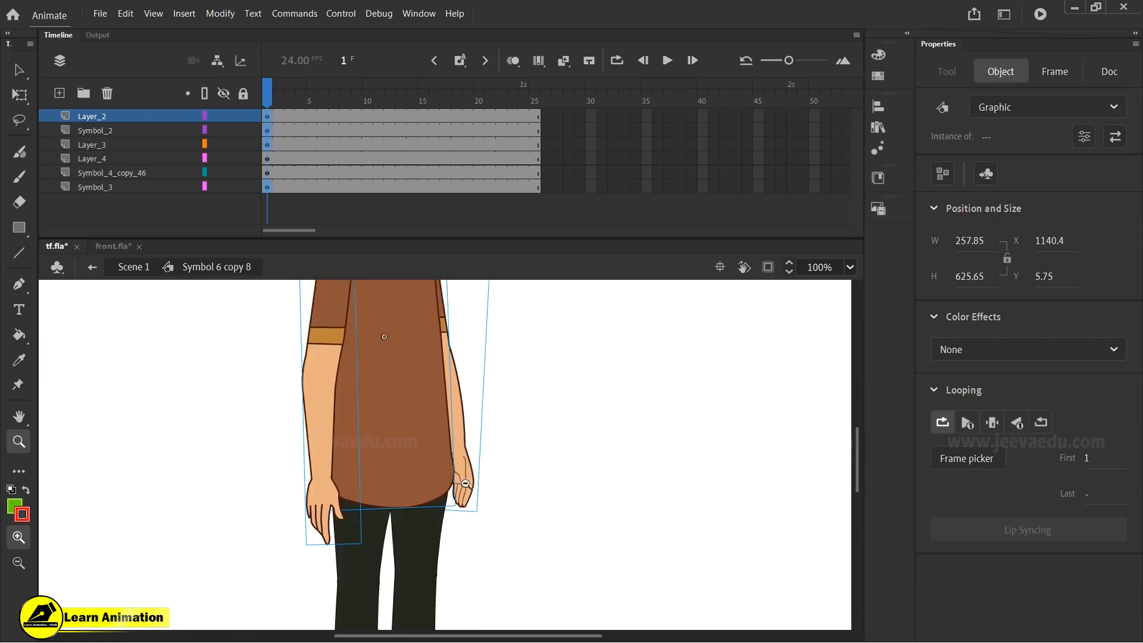
pyautogui.keyDown('alt'); pyautogui.click(466, 484); pyautogui.keyUp('alt')
pyautogui.moveTo(524, 451); pyautogui.dragTo(541, 490)
pyautogui.keyDown('alt'); pyautogui.click(436, 472); pyautogui.keyUp('alt')
pyautogui.keyDown('alt'); pyautogui.click(396, 411); pyautogui.keyUp('alt')
pyautogui.keyDown('alt'); pyautogui.click(384, 397); pyautogui.keyUp('alt')
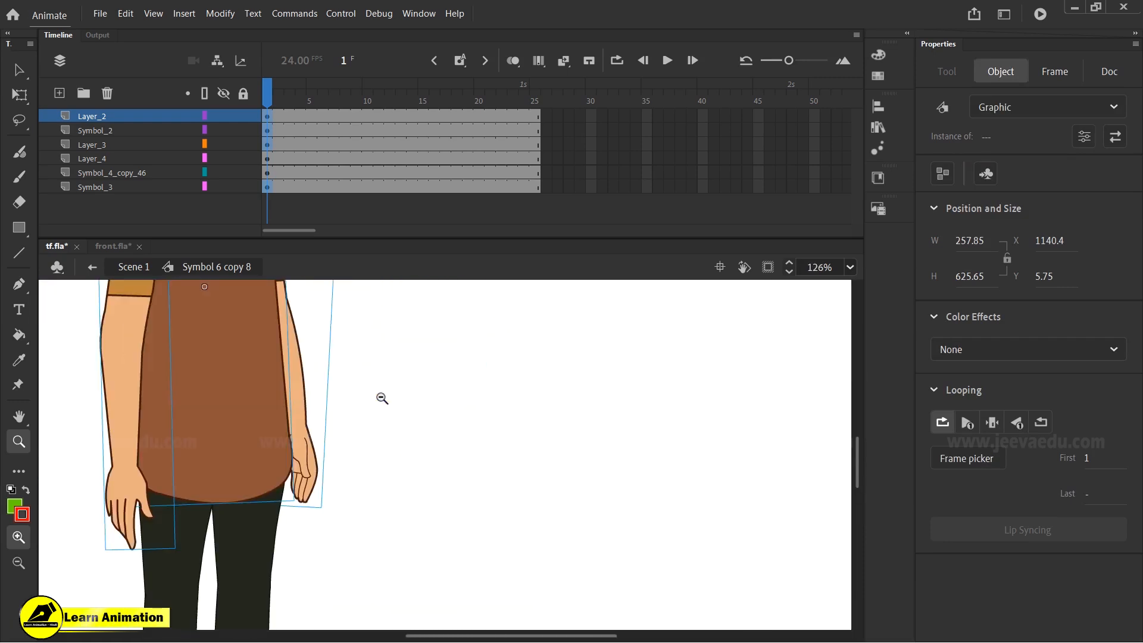
pyautogui.keyDown('alt'); pyautogui.click(384, 397); pyautogui.keyUp('alt')
pyautogui.keyDown('alt'); pyautogui.click(394, 416); pyautogui.keyUp('alt')
pyautogui.keyDown('alt'); pyautogui.click(405, 427); pyautogui.keyUp('alt')
pyautogui.click(492, 531)
pyautogui.press('v')
pyautogui.click(500, 500)
pyautogui.moveTo(345, 359); pyautogui.dragTo(500, 576)
pyautogui.moveTo(278, 94); pyautogui.dragTo(306, 110)
pyautogui.press('z')
pyautogui.click(436, 436)
pyautogui.press('v')
pyautogui.click(468, 373)
pyautogui.press('z')
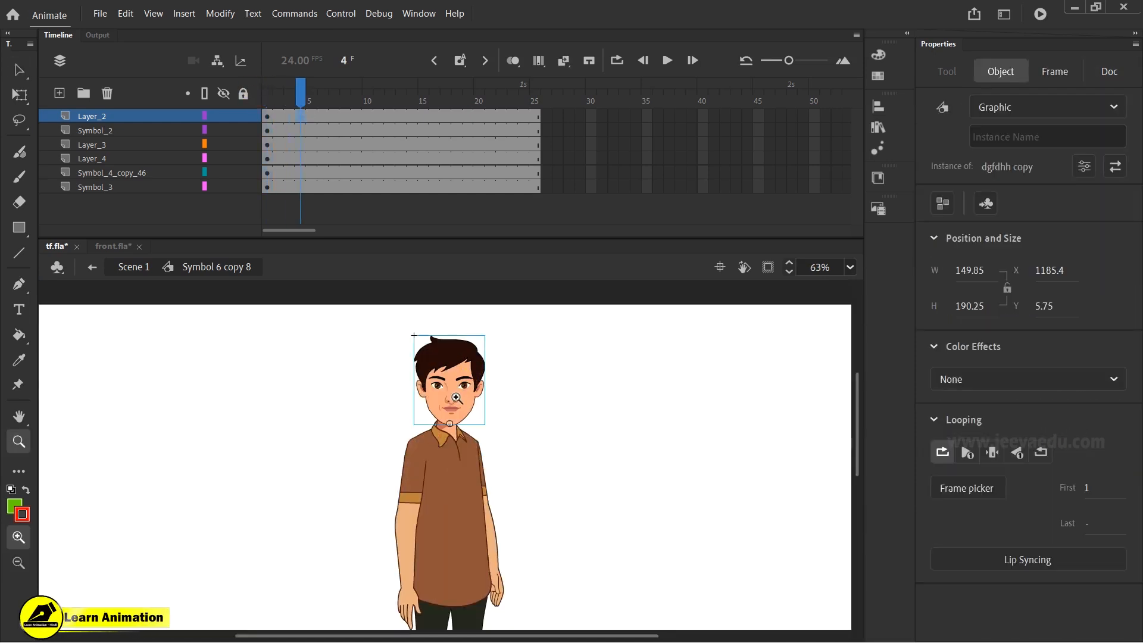
pyautogui.click(456, 396)
pyautogui.press('v')
# - Open the head symbol and its eye symbol to inspect the nested animation, then return to the character symbol
pyautogui.doubleClick(462, 441)
pyautogui.moveTo(352, 375); pyautogui.dragTo(541, 540)
pyautogui.click(540, 524)
pyautogui.click(425, 440)
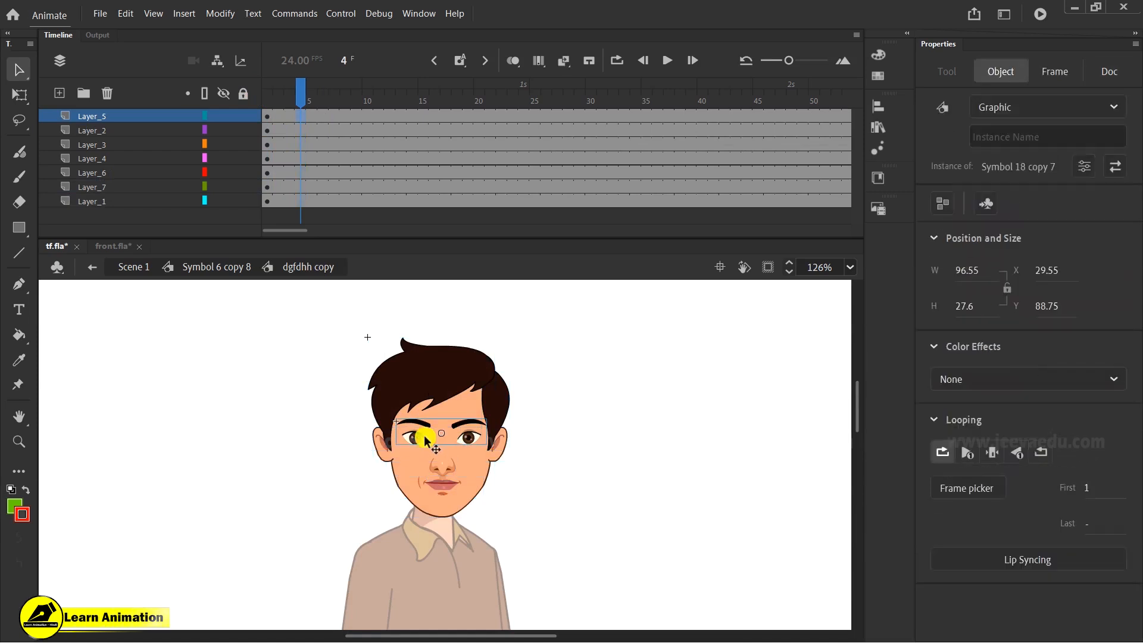
pyautogui.doubleClick(415, 441)
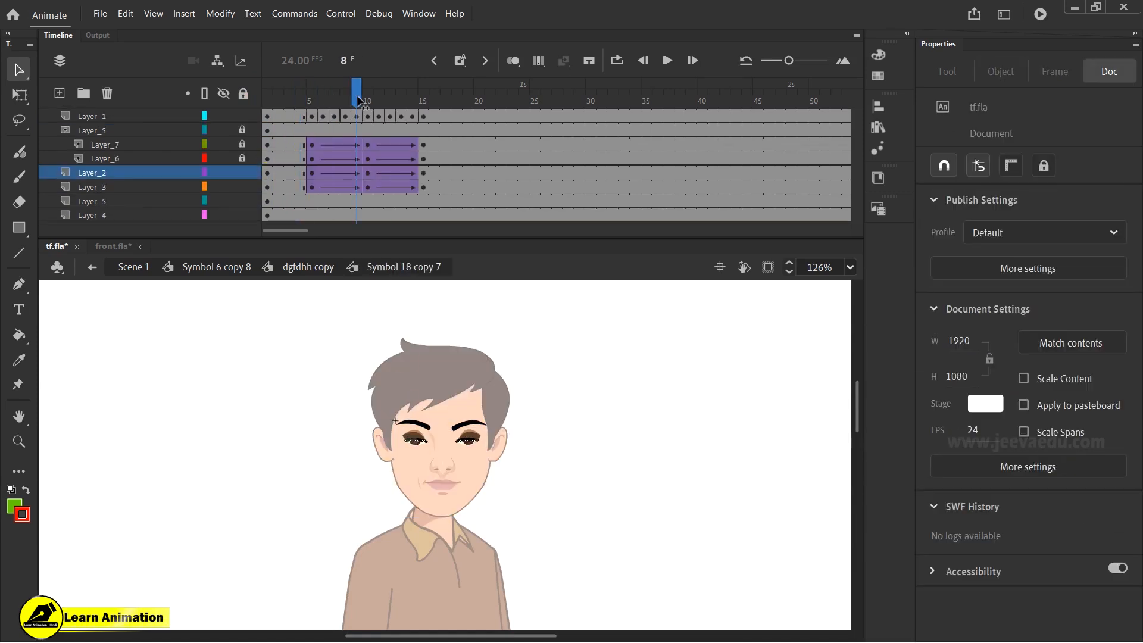
pyautogui.doubleClick(288, 377)
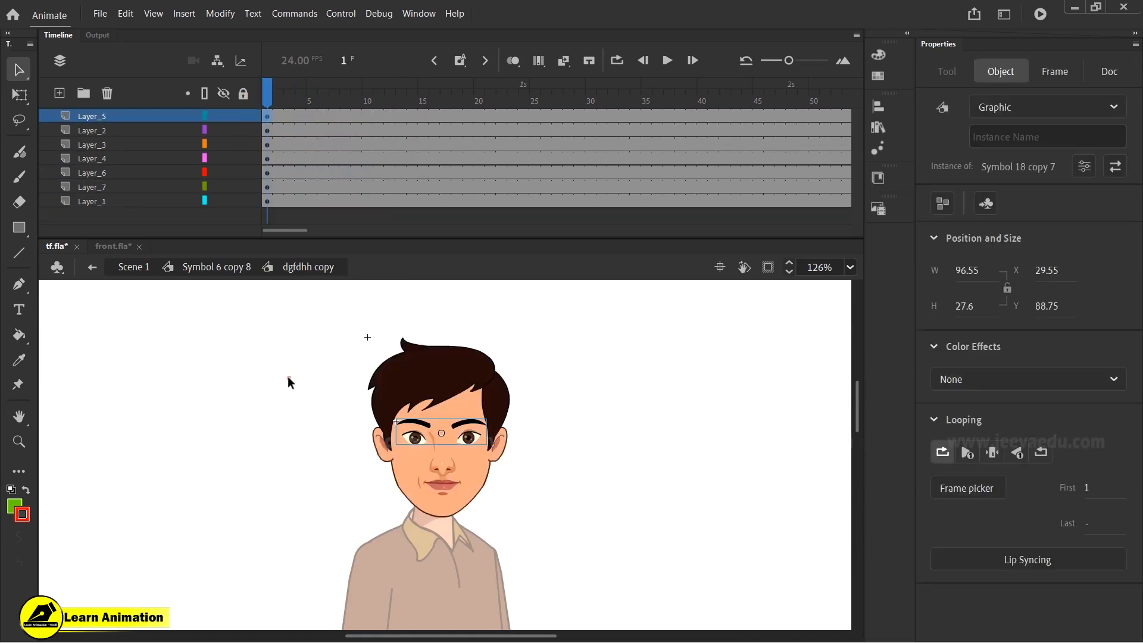
pyautogui.doubleClick(287, 469)
# - Insert frames on all layers to extend the character's timeline beyond frame 25
pyautogui.click(390, 116)
pyautogui.moveTo(387, 116); pyautogui.dragTo(233, 150)
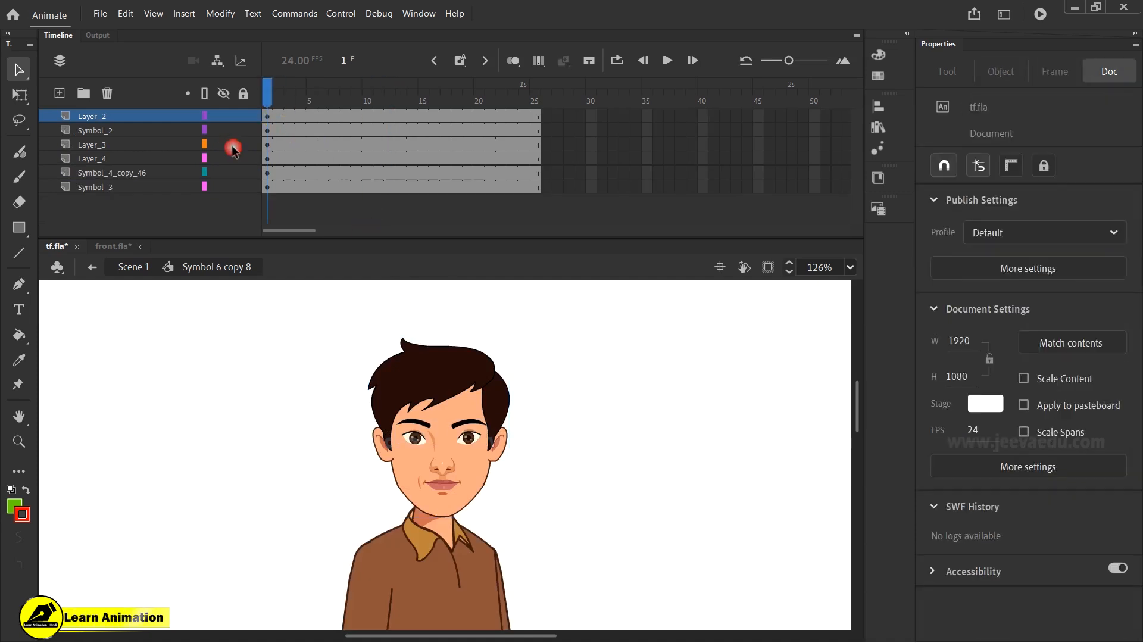
pyautogui.moveTo(363, 116); pyautogui.dragTo(587, 294)
pyautogui.press('F5')
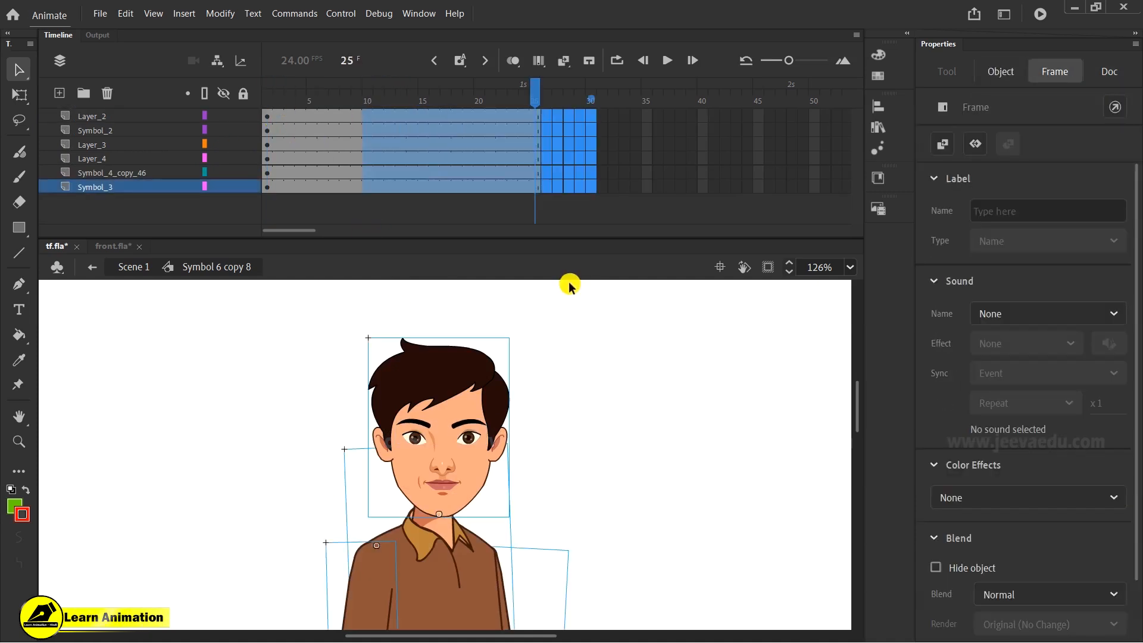
pyautogui.press('F5')
pyautogui.moveTo(566, 104); pyautogui.dragTo(209, 102)
# - Zoom around the character to inspect its parts, then zoom out to view the whole figure
pyautogui.press('z')
pyautogui.click(485, 474)
pyautogui.moveTo(487, 474); pyautogui.dragTo(525, 485)
pyautogui.keyDown('alt'); pyautogui.click(515, 481); pyautogui.keyUp('alt')
pyautogui.keyDown('alt'); pyautogui.click(446, 485); pyautogui.keyUp('alt')
pyautogui.keyDown('alt'); pyautogui.click(439, 479); pyautogui.keyUp('alt')
pyautogui.keyDown('alt'); pyautogui.click(437, 469); pyautogui.keyUp('alt')
pyautogui.keyDown('alt'); pyautogui.click(437, 467); pyautogui.keyUp('alt')
pyautogui.keyDown('alt'); pyautogui.click(446, 472); pyautogui.keyUp('alt')
pyautogui.press('v')
pyautogui.click(445, 419)
pyautogui.press('z')
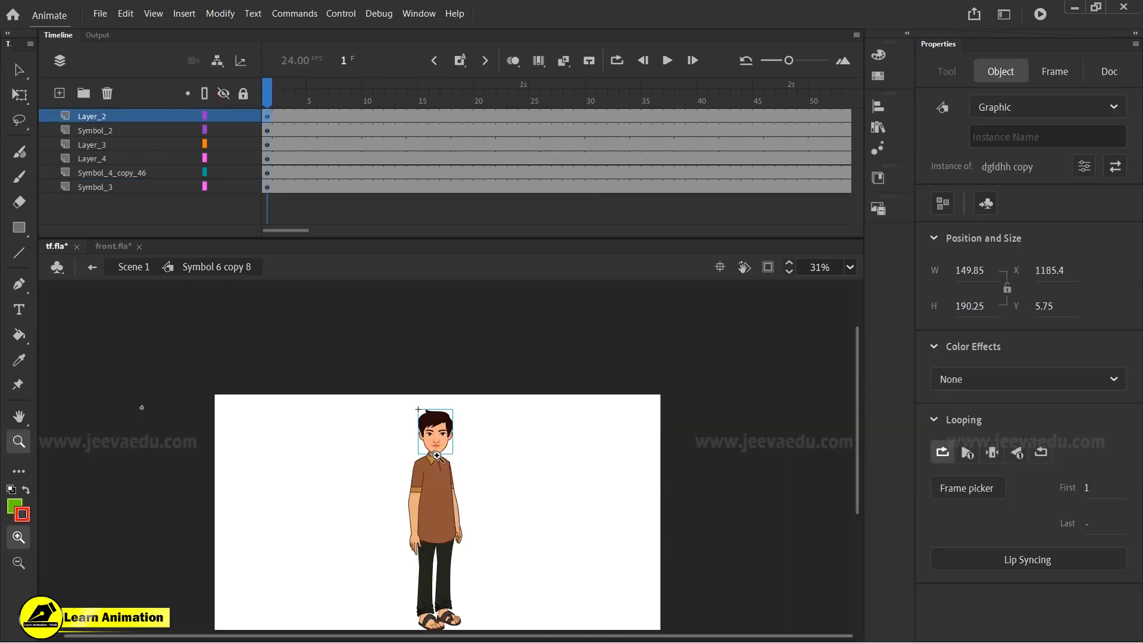
pyautogui.click(435, 455)
pyautogui.keyDown('alt'); pyautogui.click(457, 517); pyautogui.keyUp('alt')
# - Insert keyframes on all layers at frames 5, 8 and 16
pyautogui.click(322, 114)
pyautogui.moveTo(311, 116); pyautogui.dragTo(313, 193)
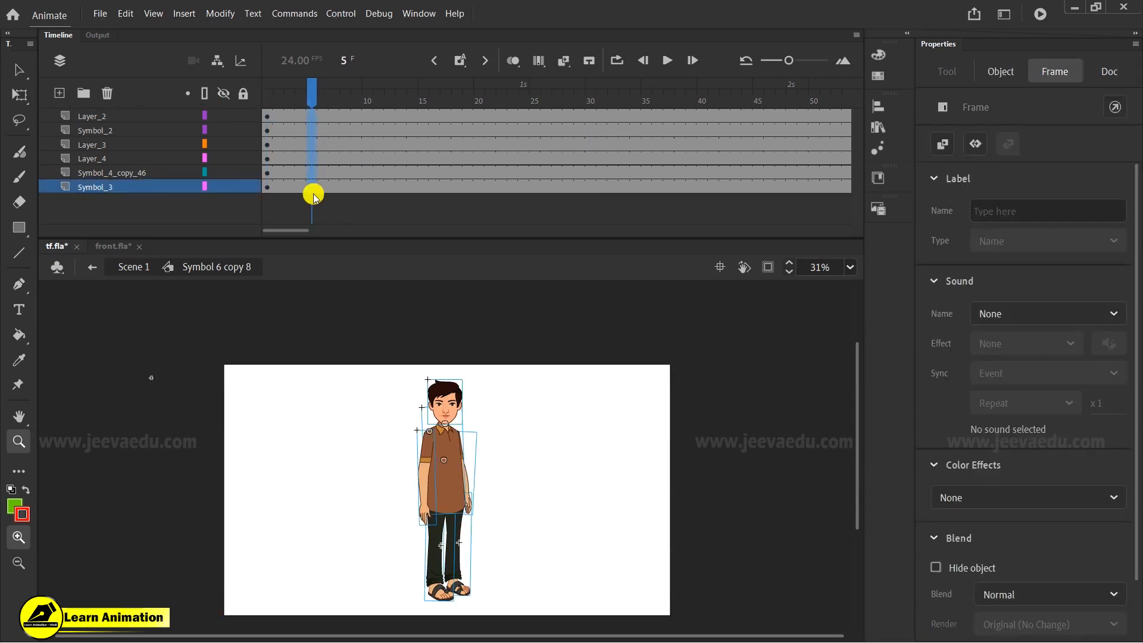
pyautogui.press('F6')
pyautogui.moveTo(363, 119); pyautogui.dragTo(350, 129)
pyautogui.press('F6')
pyautogui.click(424, 152)
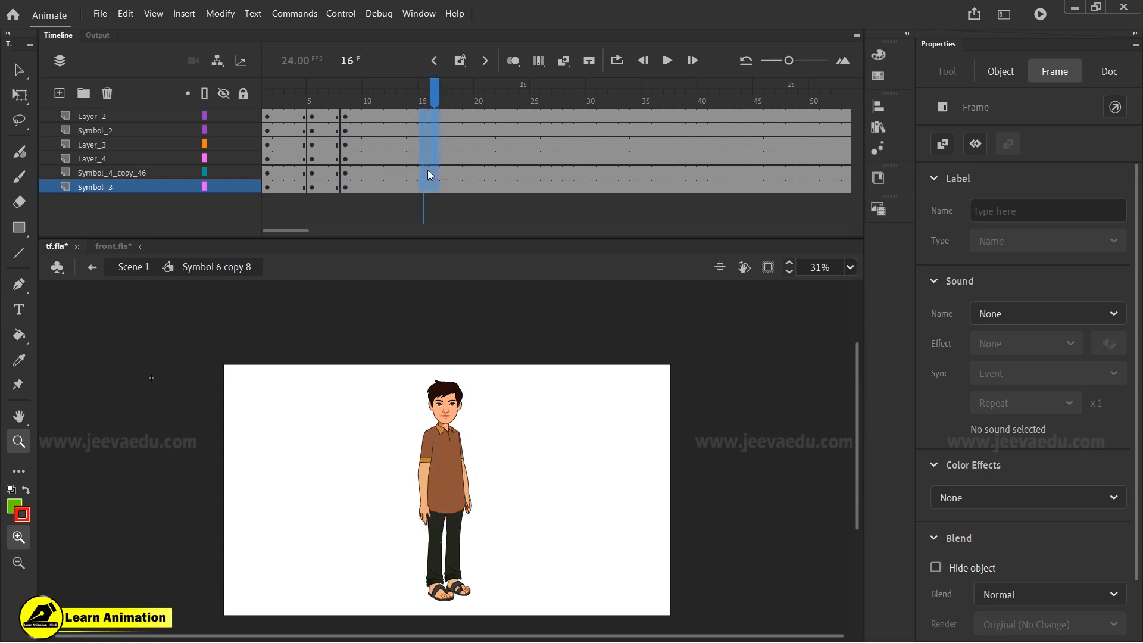
pyautogui.click(441, 159)
pyautogui.click(434, 114)
pyautogui.press('F6')
# - Create classic tweens between the keyframes across all layers
pyautogui.click(525, 119)
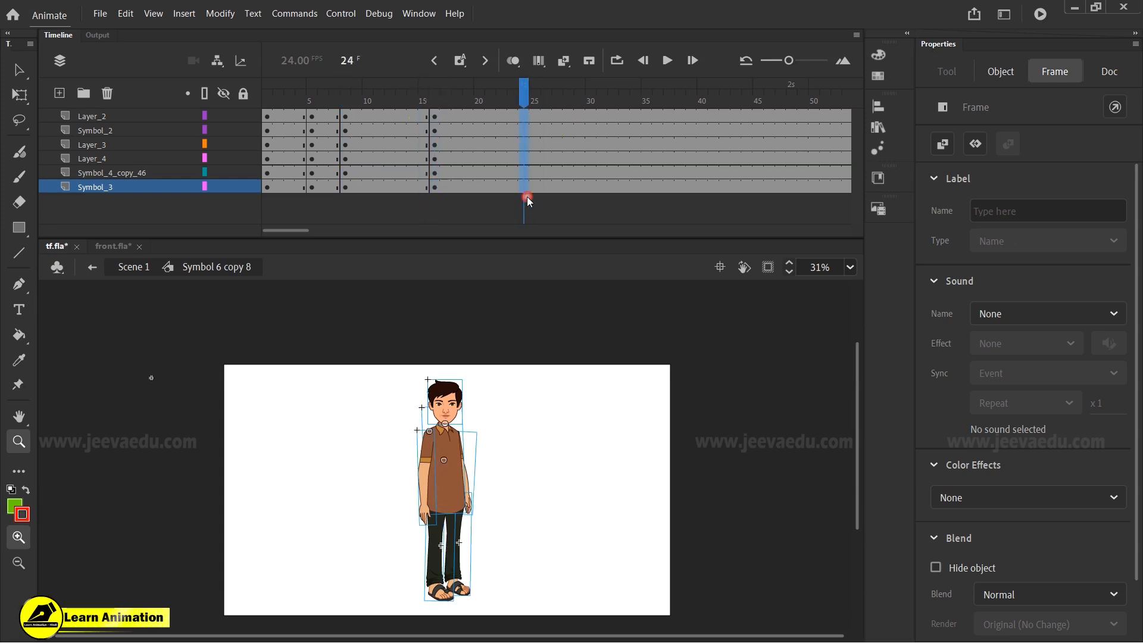
pyautogui.moveTo(339, 185); pyautogui.dragTo(503, 247)
pyautogui.rightClick(430, 147)
pyautogui.click(485, 153)
pyautogui.click(489, 89)
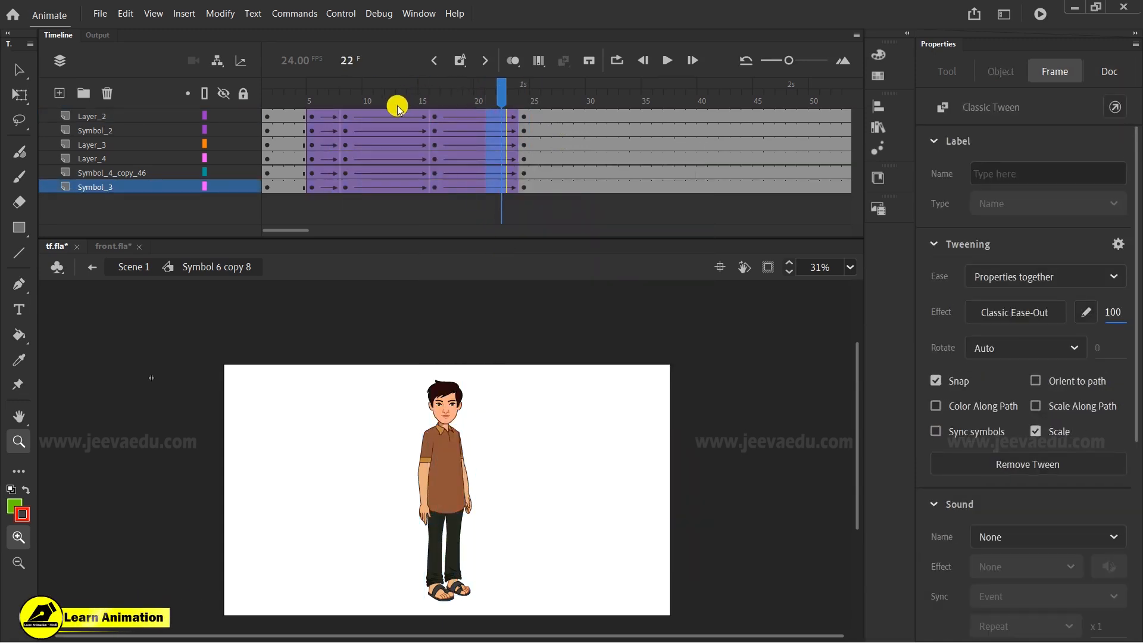
pyautogui.click(400, 225)
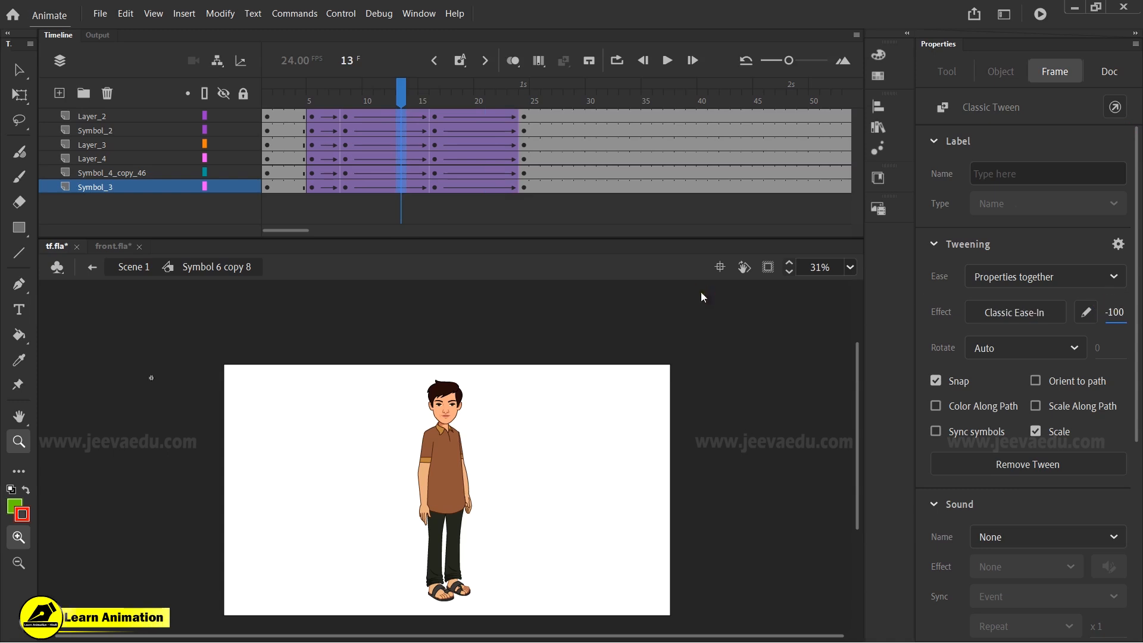
# - At frame 8, rotate both arms slightly outward with the Free Transform tool
pyautogui.moveTo(360, 99); pyautogui.dragTo(349, 98)
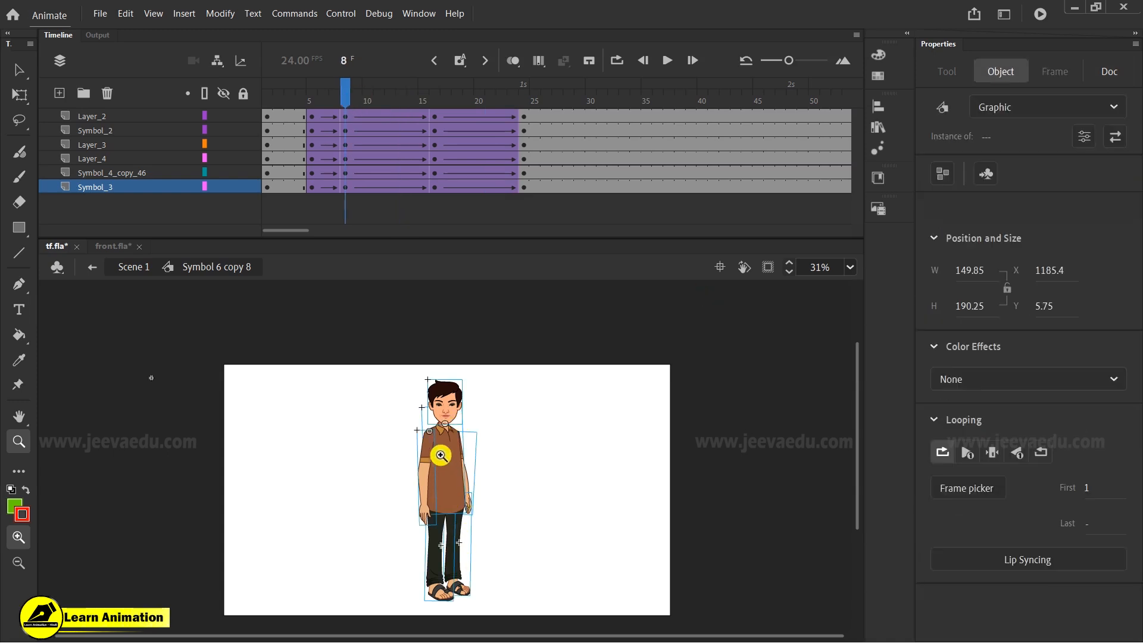
pyautogui.click(440, 456)
pyautogui.press('q')
pyautogui.click(467, 321)
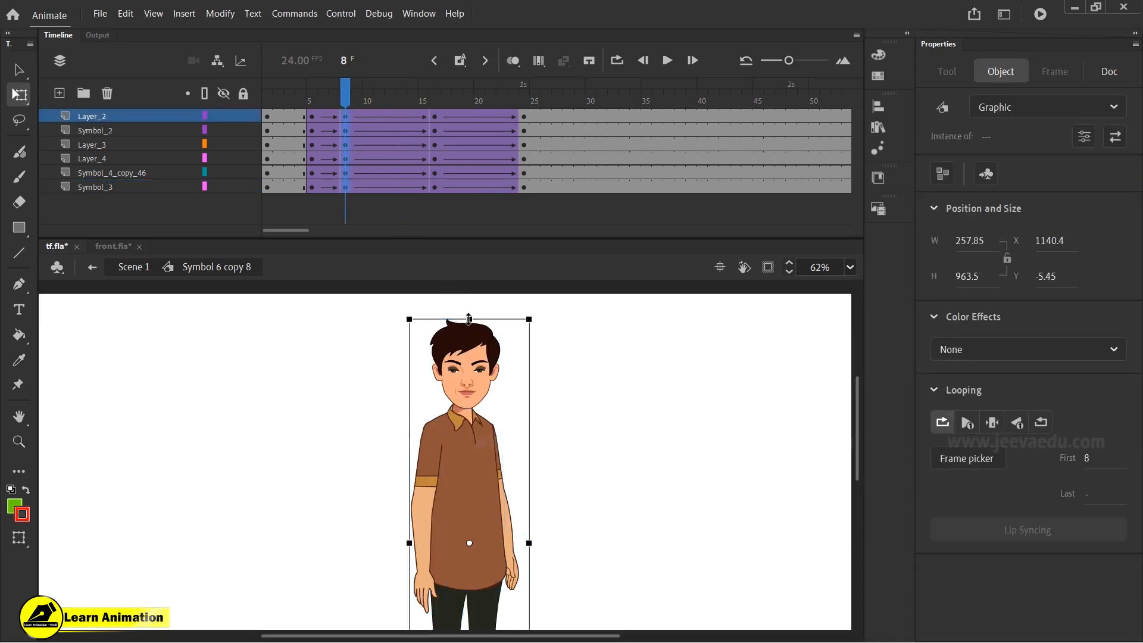
pyautogui.click(576, 413)
pyautogui.click(514, 573)
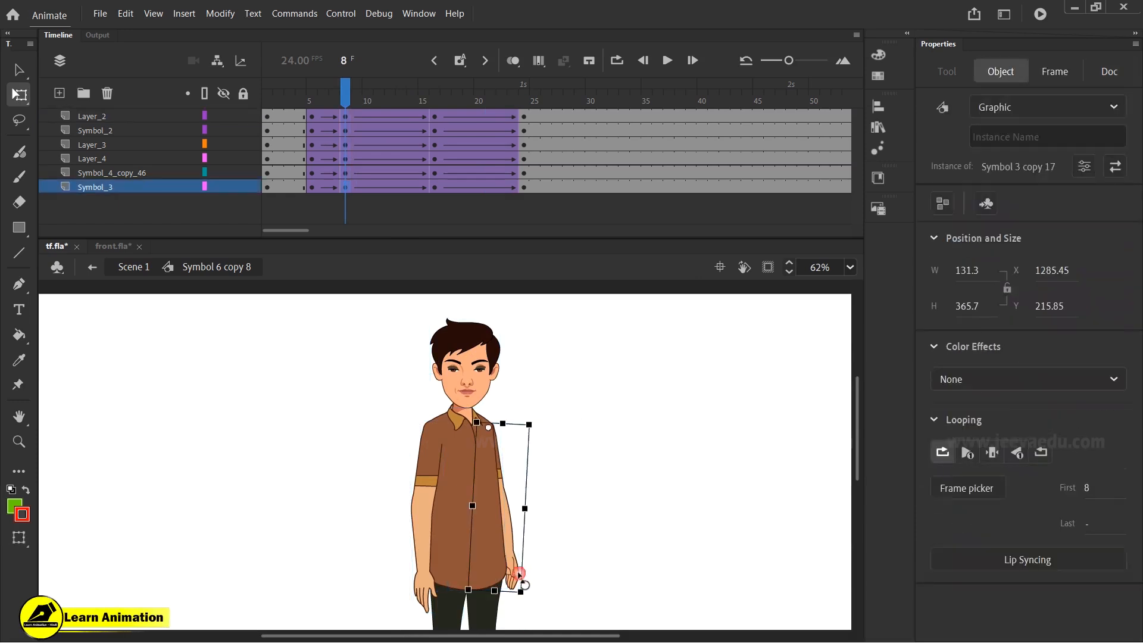
pyautogui.moveTo(536, 598); pyautogui.dragTo(545, 603)
pyautogui.click(438, 589)
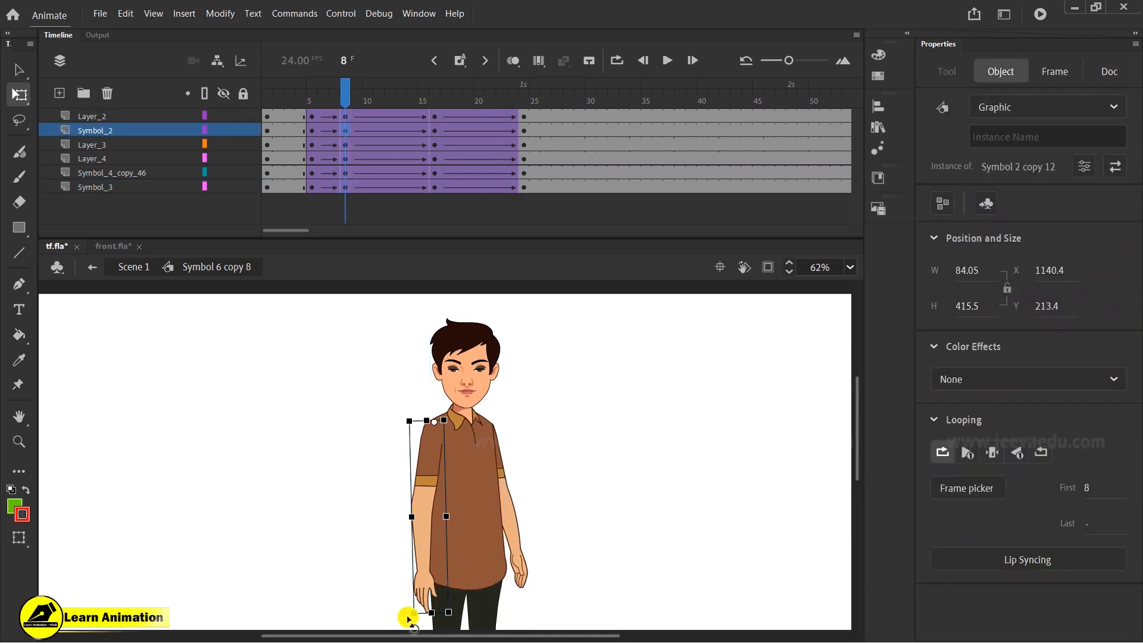
pyautogui.moveTo(404, 621); pyautogui.dragTo(399, 619)
pyautogui.click(469, 384)
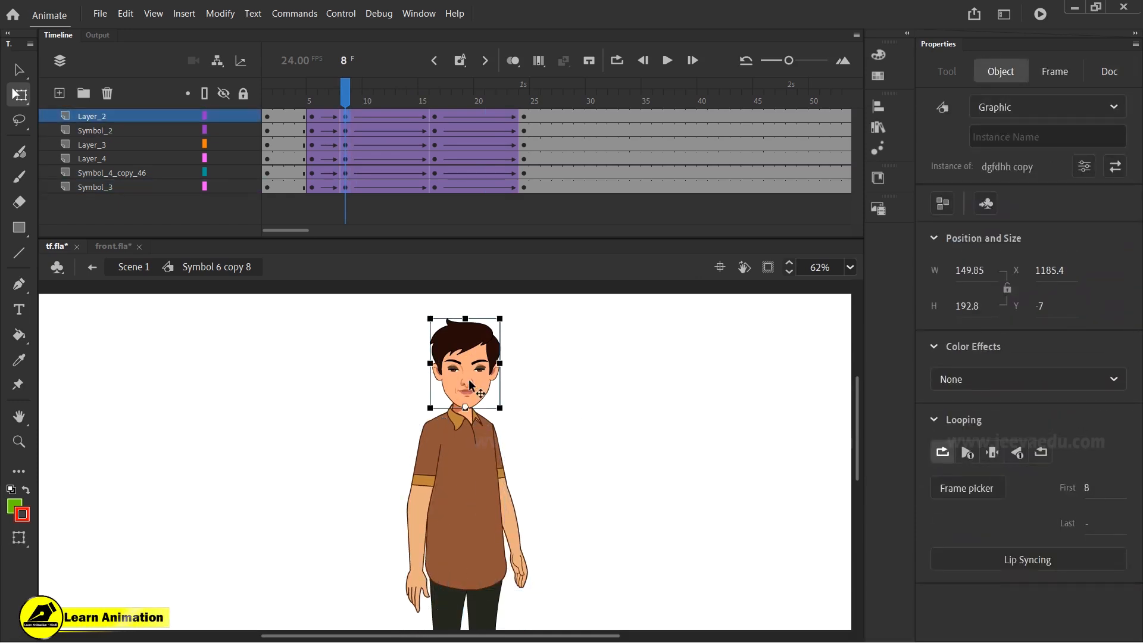
# - At frame 16, select all parts and move the whole character down slightly
pyautogui.click(335, 116)
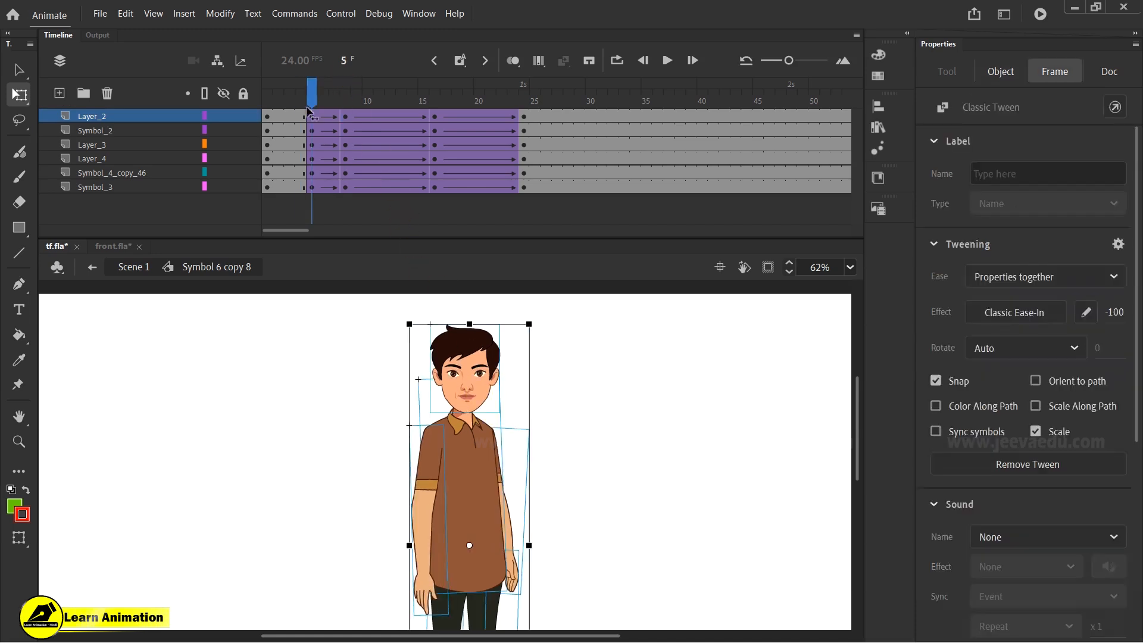
pyautogui.moveTo(338, 119); pyautogui.dragTo(436, 138)
pyautogui.hotkey('ctrl', 'a')
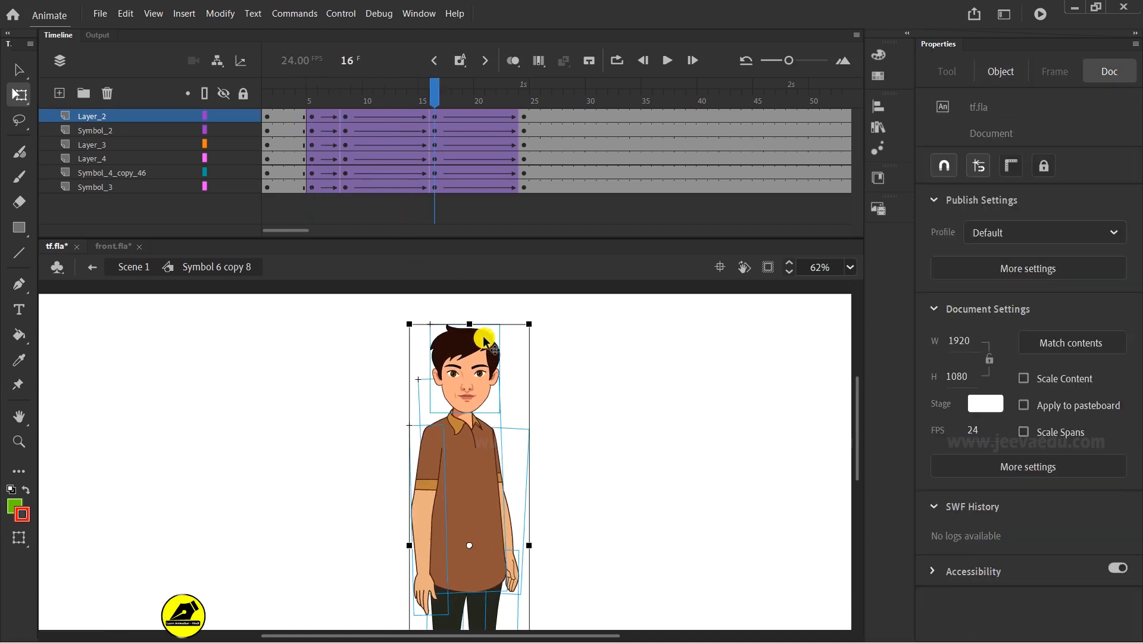
pyautogui.moveTo(470, 325); pyautogui.dragTo(471, 333)
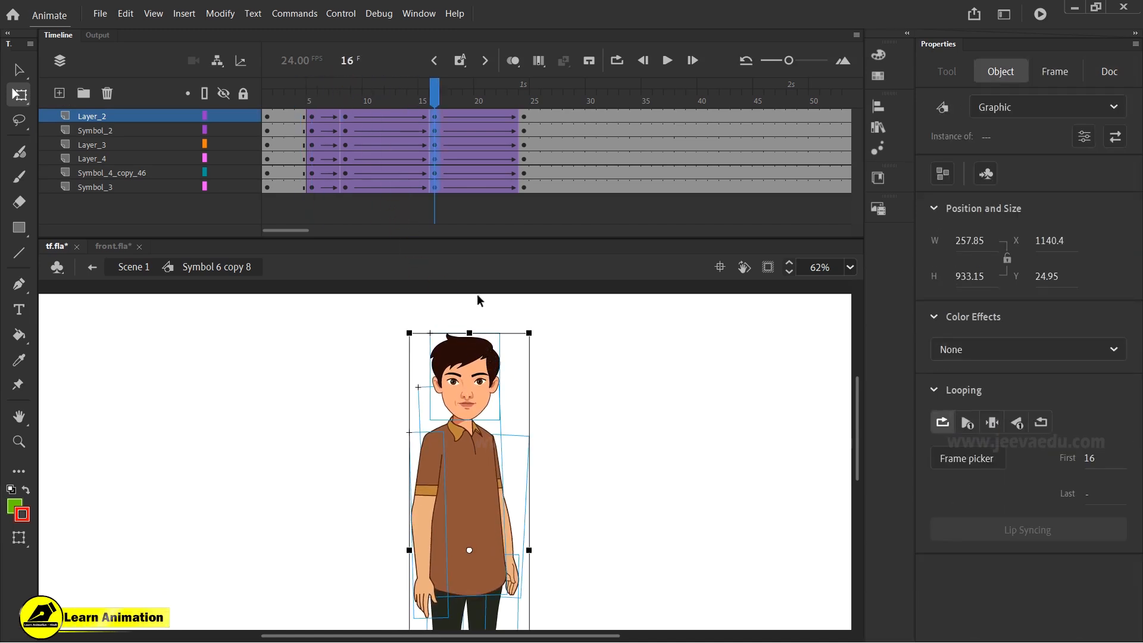
# - Nudge the head down seven steps at frame 16
pyautogui.click(477, 296)
pyautogui.click(476, 361)
pyautogui.press('Down')
pyautogui.press('Down')
pyautogui.press('Down')
pyautogui.press('Down')
pyautogui.press('Down')
pyautogui.press('Down')
pyautogui.press('Down')
pyautogui.press('Down')
pyautogui.press('Down')
pyautogui.press('Down')
pyautogui.press('Down')
pyautogui.press('Down')
# - At frame 16, adjust the right hand and left arm slightly with the Free Transform tool
pyautogui.click(516, 580)
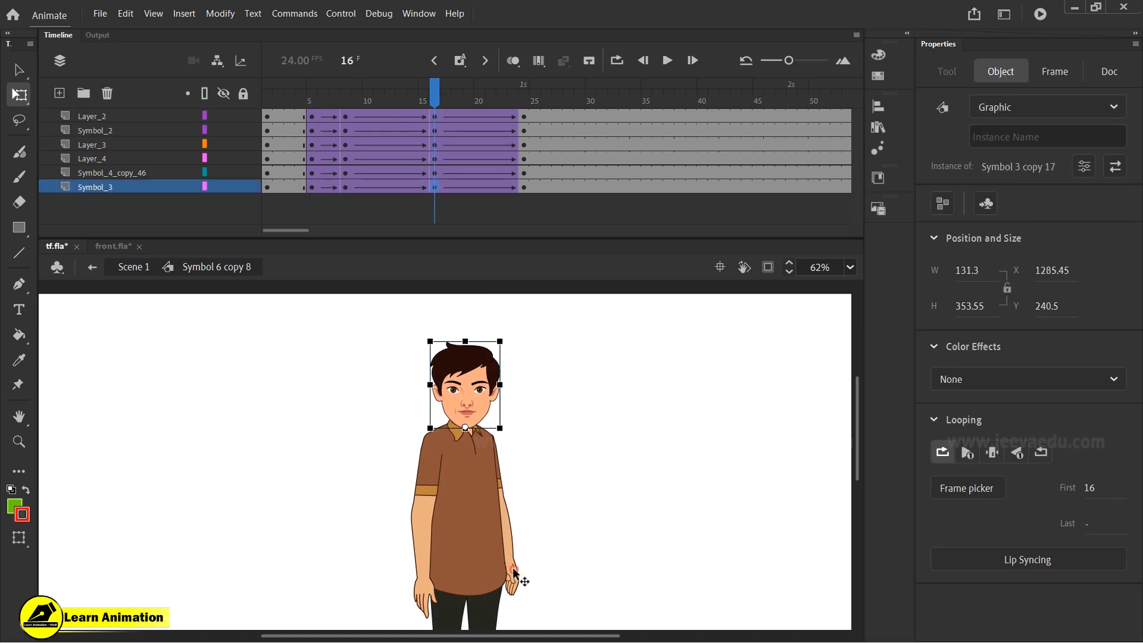
pyautogui.moveTo(526, 599); pyautogui.dragTo(521, 602)
pyautogui.click(433, 610)
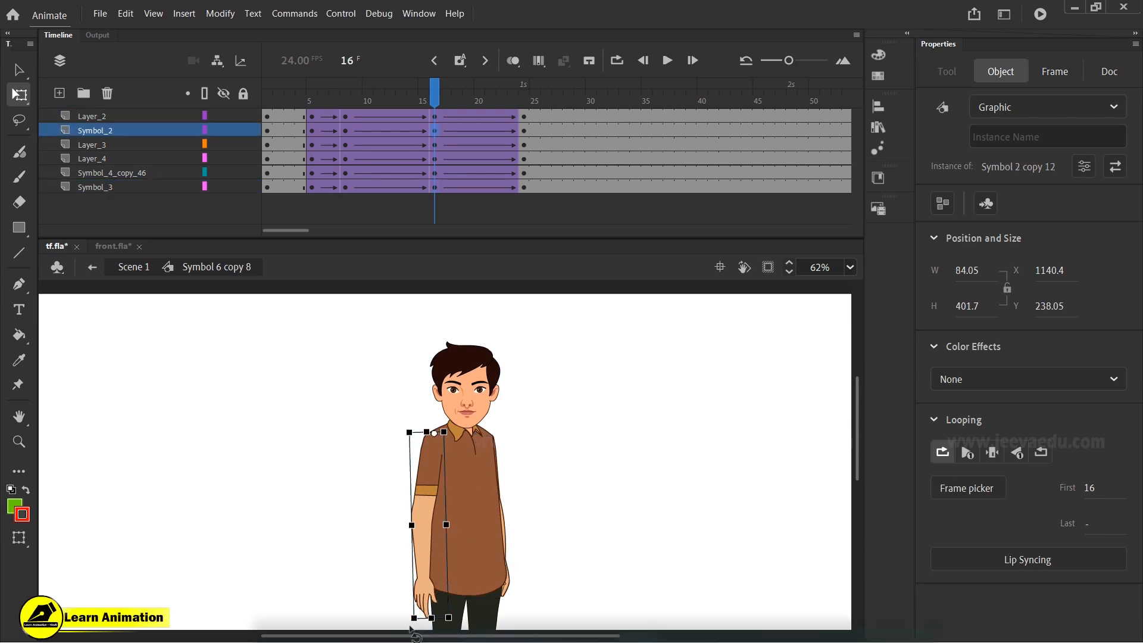
pyautogui.moveTo(407, 627); pyautogui.dragTo(393, 622)
# - Scrub the timeline between frames 8 and 24 to preview the body motion
pyautogui.click(343, 119)
pyautogui.moveTo(342, 113); pyautogui.dragTo(434, 159)
pyautogui.click(470, 400)
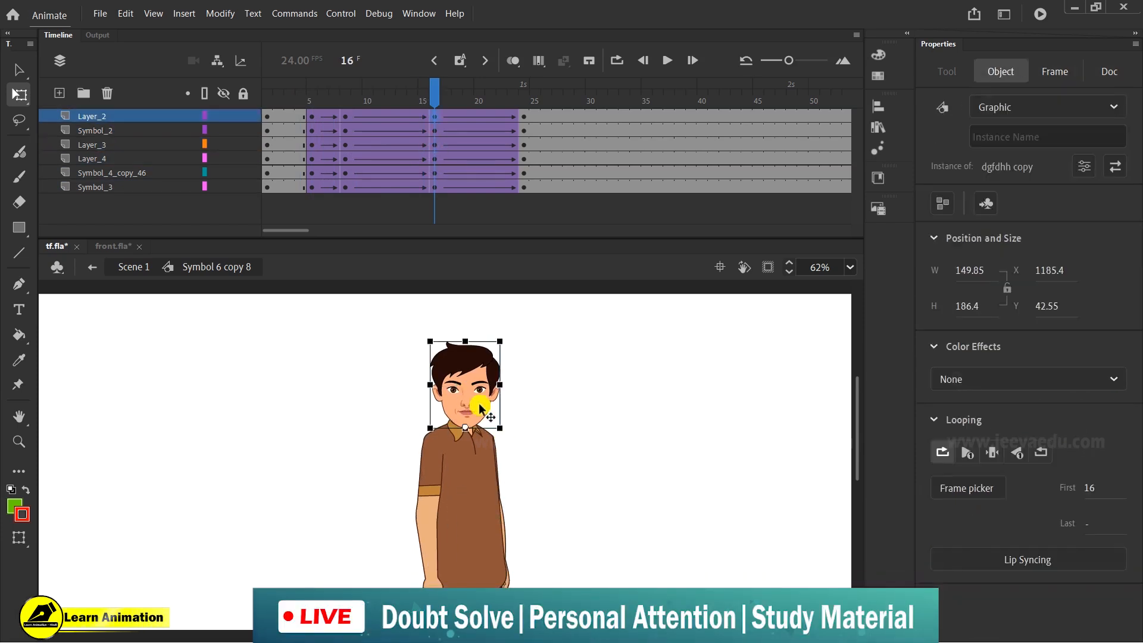
pyautogui.moveTo(408, 102); pyautogui.dragTo(436, 159)
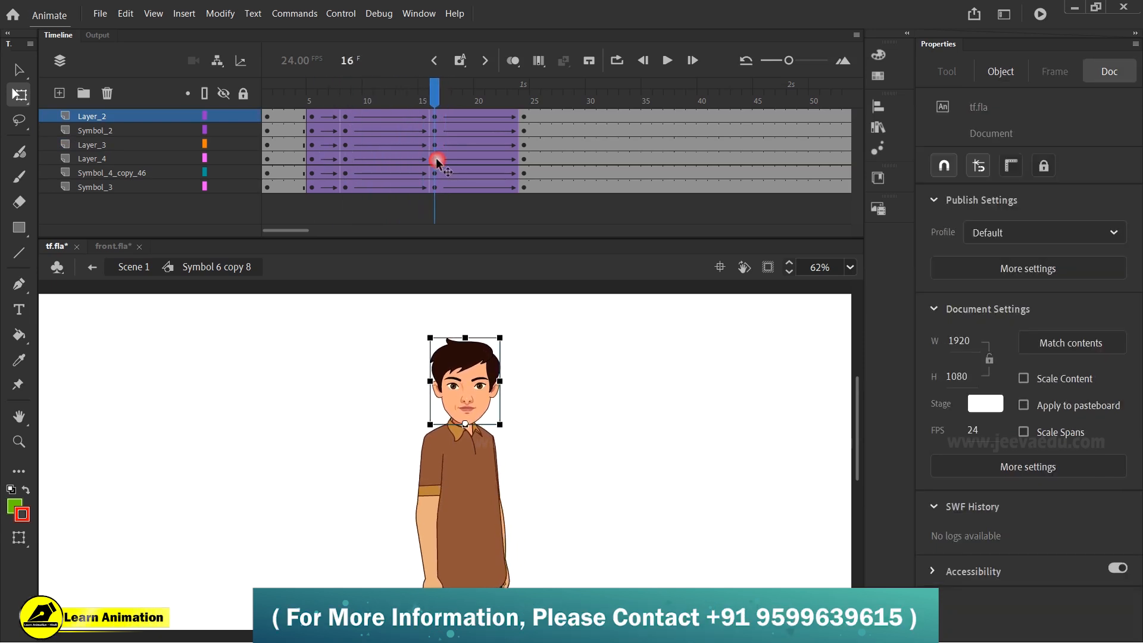
pyautogui.moveTo(417, 90); pyautogui.dragTo(519, 134)
# - At frame 24, select all body parts and tilt the whole character slightly with Free Transform
pyautogui.moveTo(352, 354); pyautogui.dragTo(531, 495)
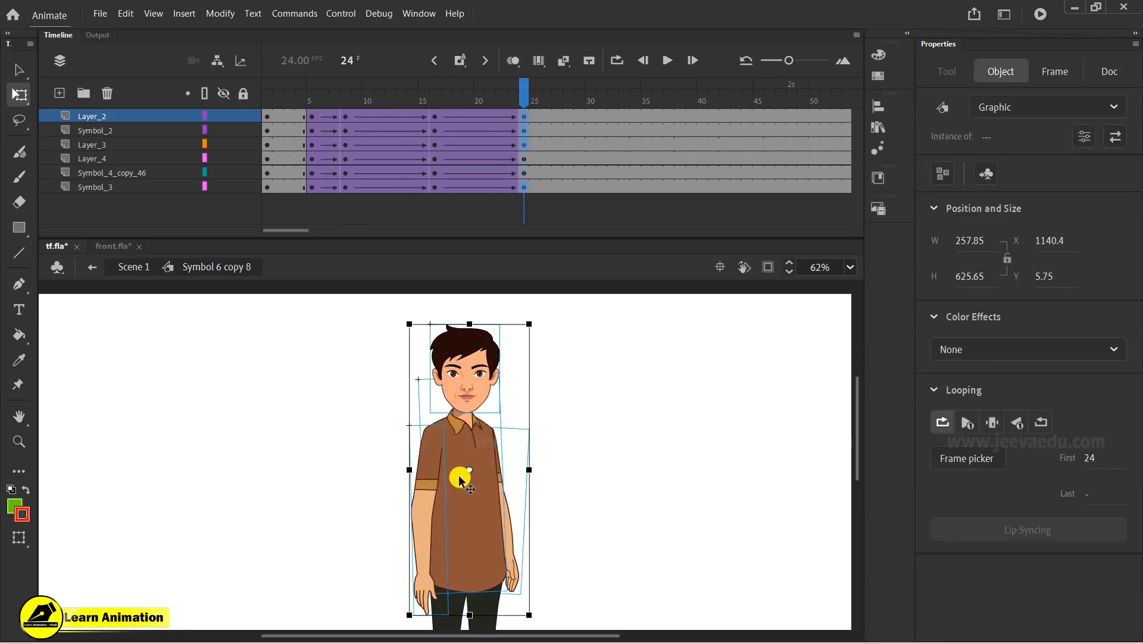
pyautogui.moveTo(468, 469); pyautogui.dragTo(469, 569)
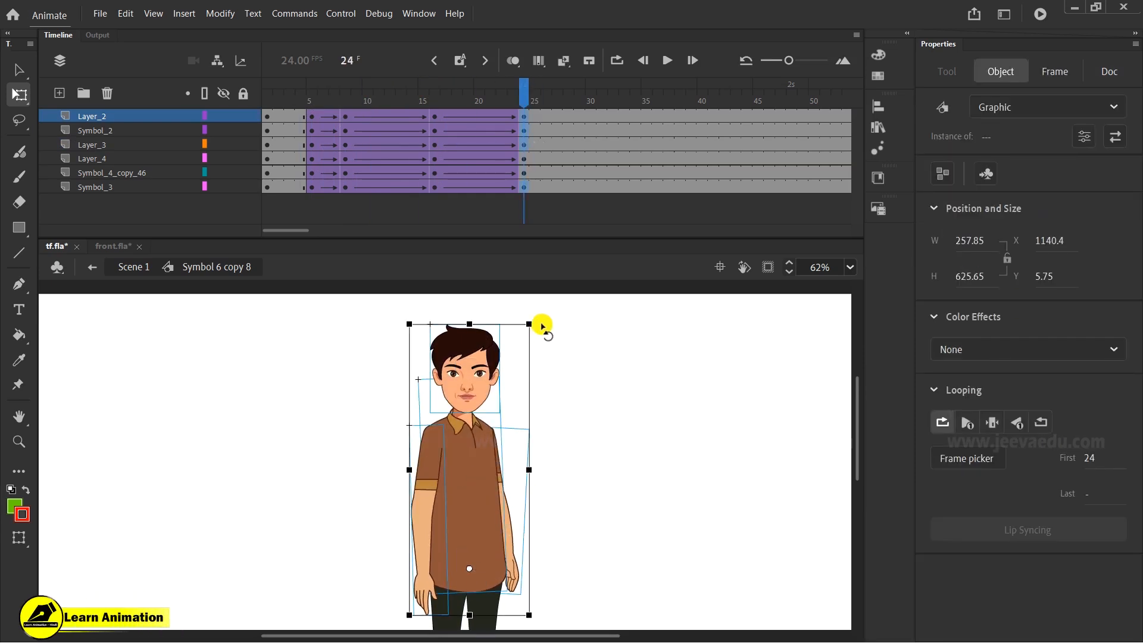
pyautogui.moveTo(537, 325); pyautogui.dragTo(531, 322)
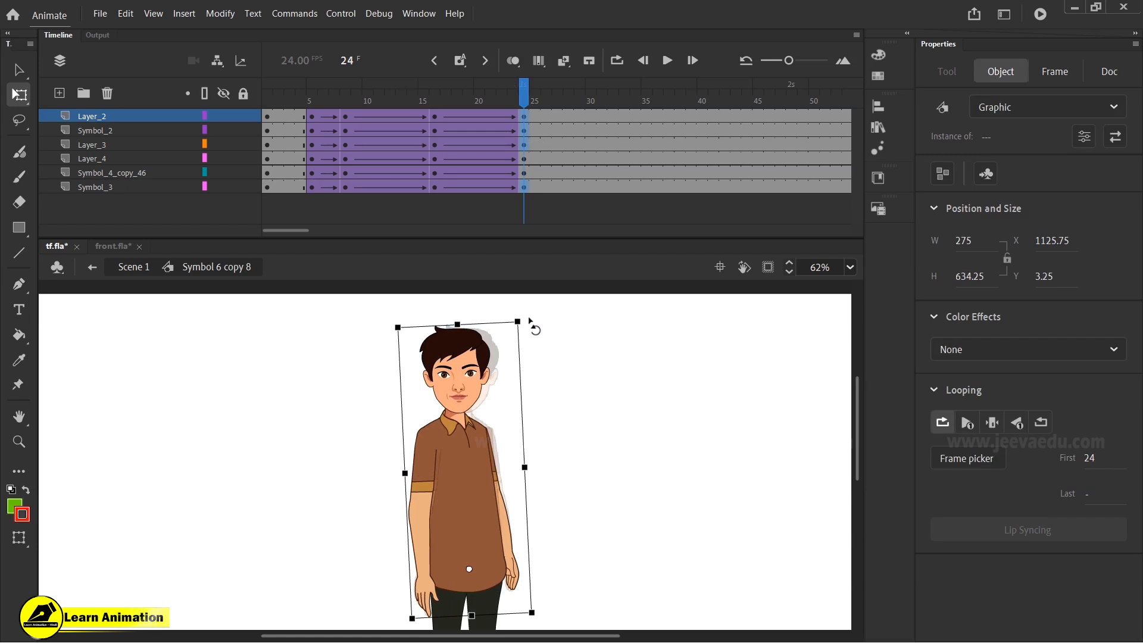
# - Rotate the head slightly at frame 24
pyautogui.click(566, 377)
pyautogui.click(480, 368)
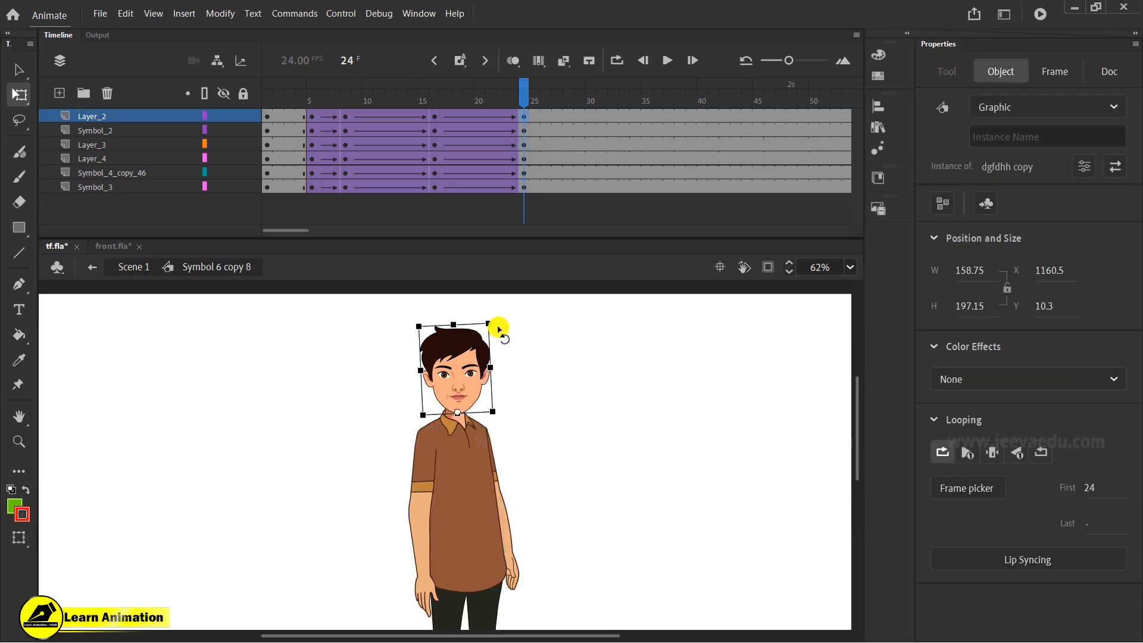
pyautogui.moveTo(500, 325); pyautogui.dragTo(502, 311)
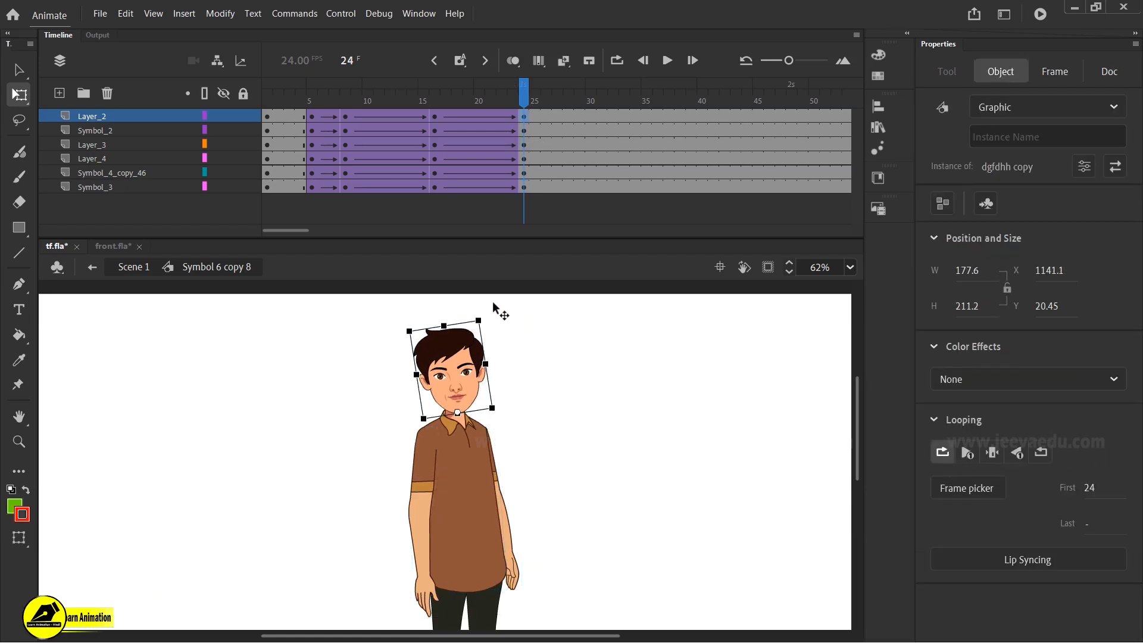
# - Rotate the left arm and right arm slightly outward at frame 24
pyautogui.click(419, 530)
pyautogui.moveTo(457, 619)
pyautogui.mouseDown()
pyautogui.moveTo(413, 613)
pyautogui.moveTo(438, 613)
pyautogui.mouseUp()
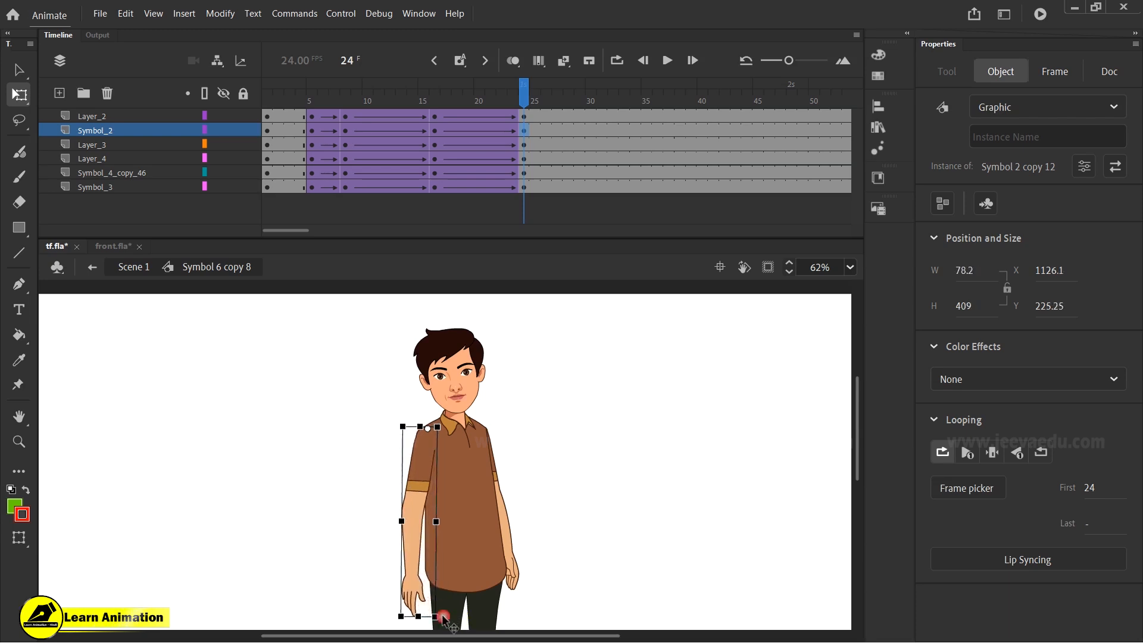
pyautogui.click(521, 570)
pyautogui.moveTo(522, 591); pyautogui.dragTo(544, 595)
# - Zoom in on the face and open the head symbol for editing
pyautogui.moveTo(510, 100); pyautogui.dragTo(349, 147)
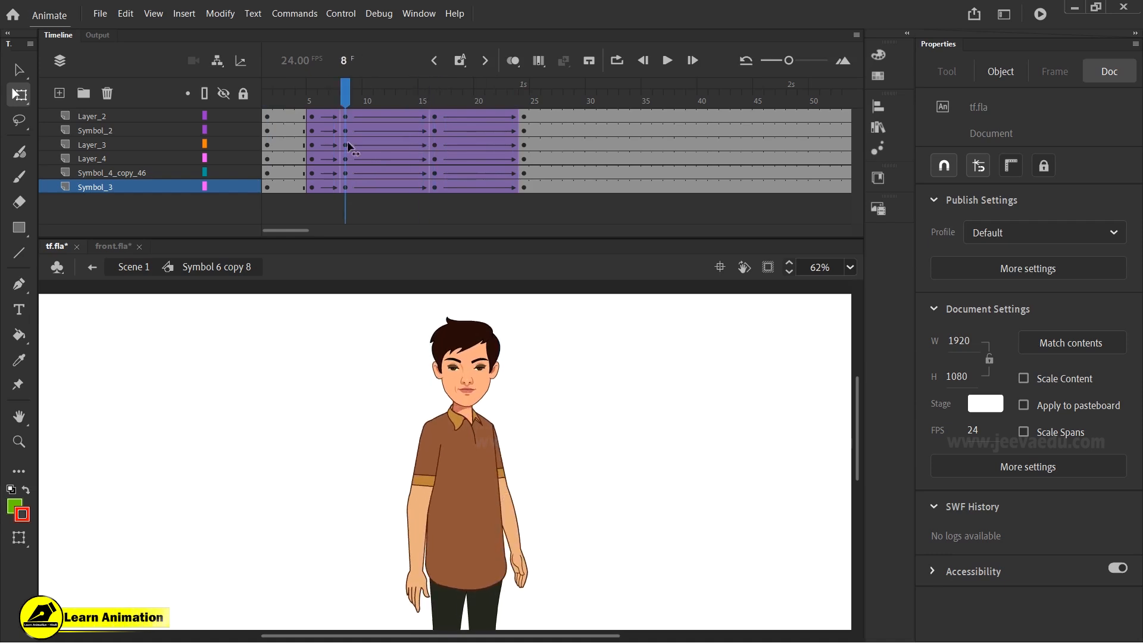
pyautogui.moveTo(348, 147); pyautogui.dragTo(441, 128)
pyautogui.press('z')
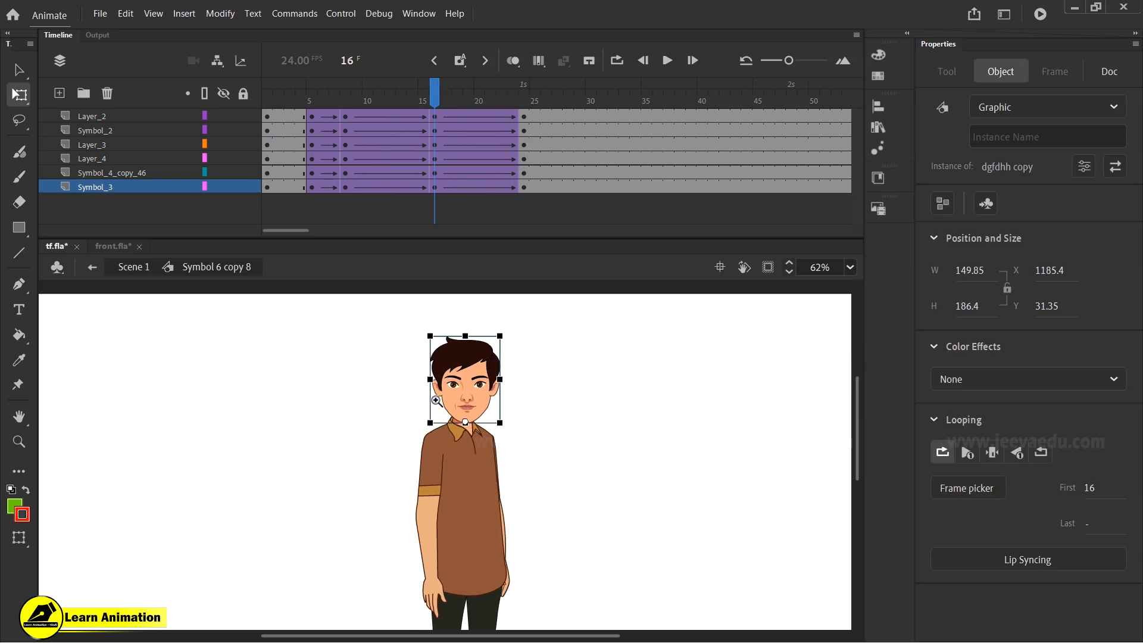
pyautogui.click(435, 400)
pyautogui.press('v')
pyautogui.doubleClick(555, 450)
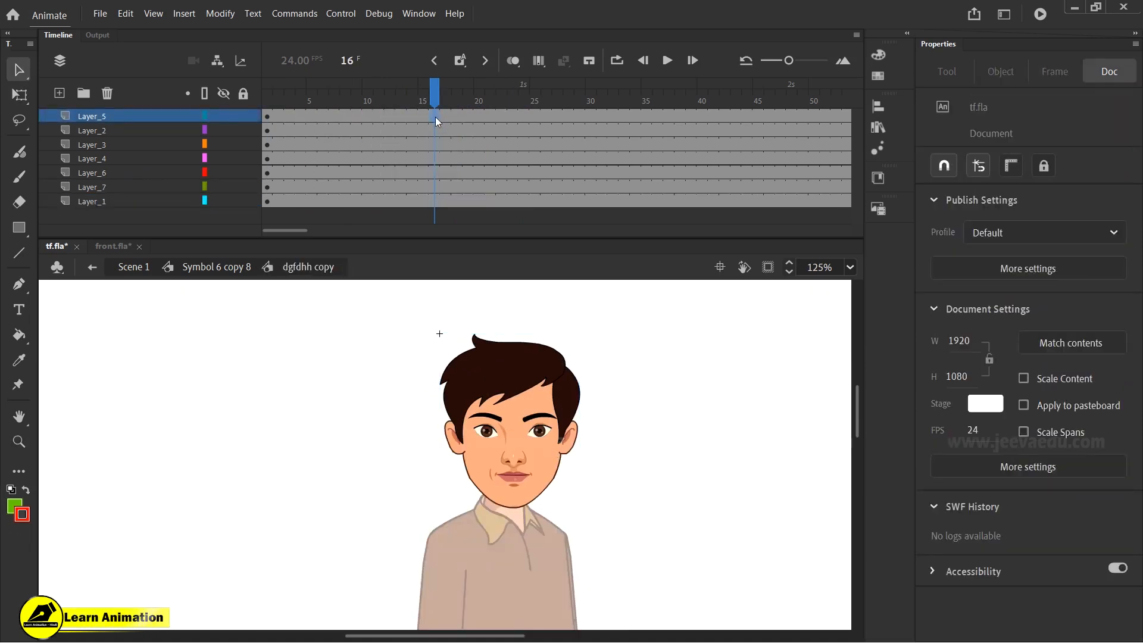
# - Inside the head symbol, insert keyframes at frames 16, 8 and 24 on all layers and create classic tweens between them
pyautogui.click(436, 222)
pyautogui.press('F6')
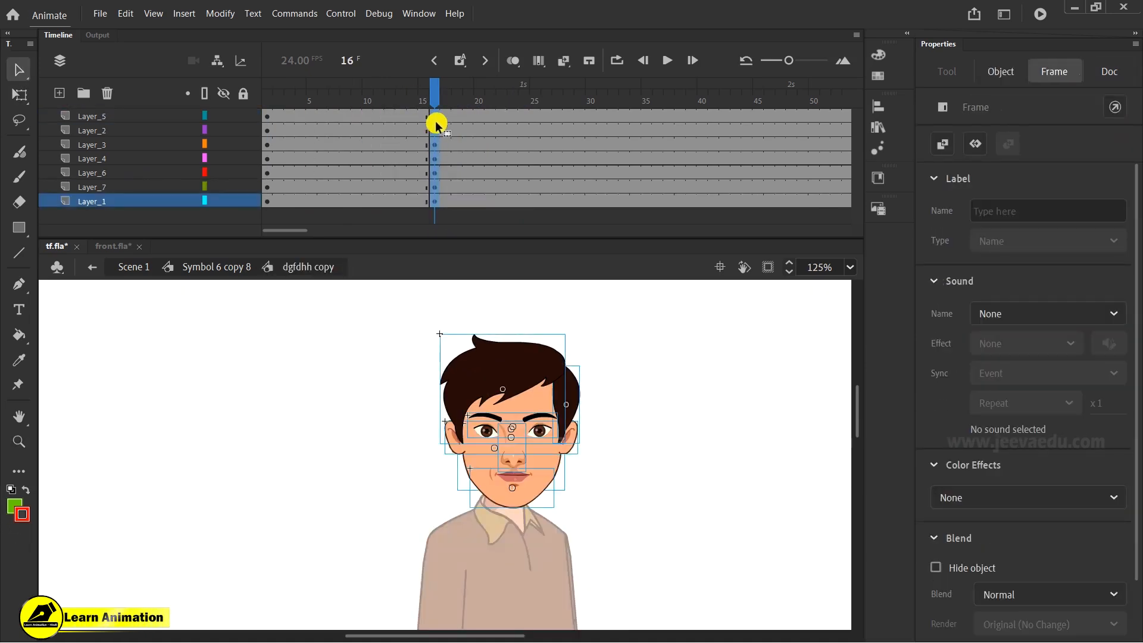
pyautogui.moveTo(430, 93); pyautogui.dragTo(347, 225)
pyautogui.press('F6')
pyautogui.click(534, 94)
pyautogui.moveTo(537, 219); pyautogui.dragTo(537, 219)
pyautogui.press('F6')
pyautogui.moveTo(525, 106); pyautogui.dragTo(465, 218)
pyautogui.rightClick(440, 152)
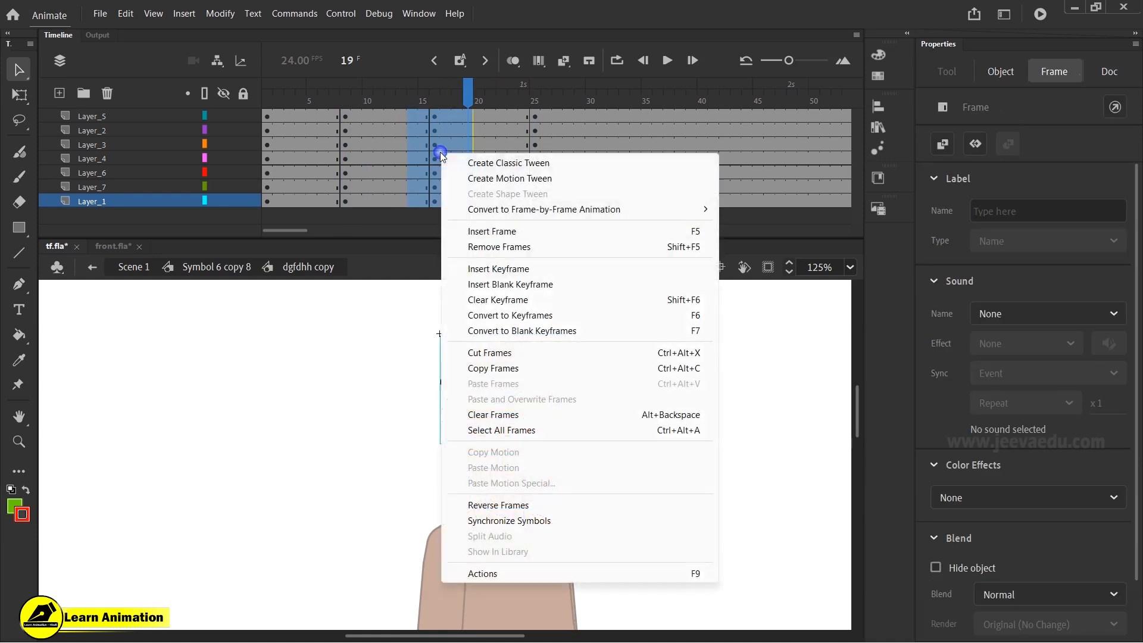
pyautogui.click(484, 163)
# - Open the eyes symbol, shift its blink animation frames about six frames later, and return to the head symbol
pyautogui.moveTo(467, 89); pyautogui.dragTo(502, 252)
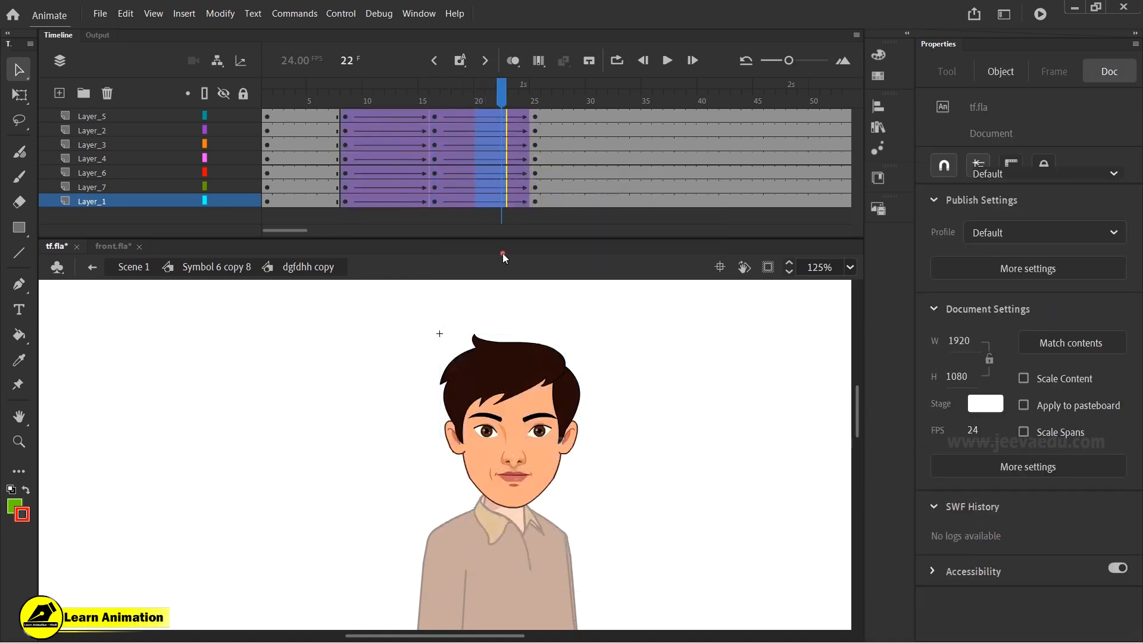
pyautogui.moveTo(434, 126); pyautogui.dragTo(368, 274)
pyautogui.click(1111, 282)
pyautogui.moveTo(1108, 312); pyautogui.dragTo(914, 311)
pyautogui.moveTo(448, 97); pyautogui.dragTo(438, 96)
pyautogui.press('z')
pyautogui.click(558, 484)
pyautogui.press('v')
pyautogui.doubleClick(417, 354)
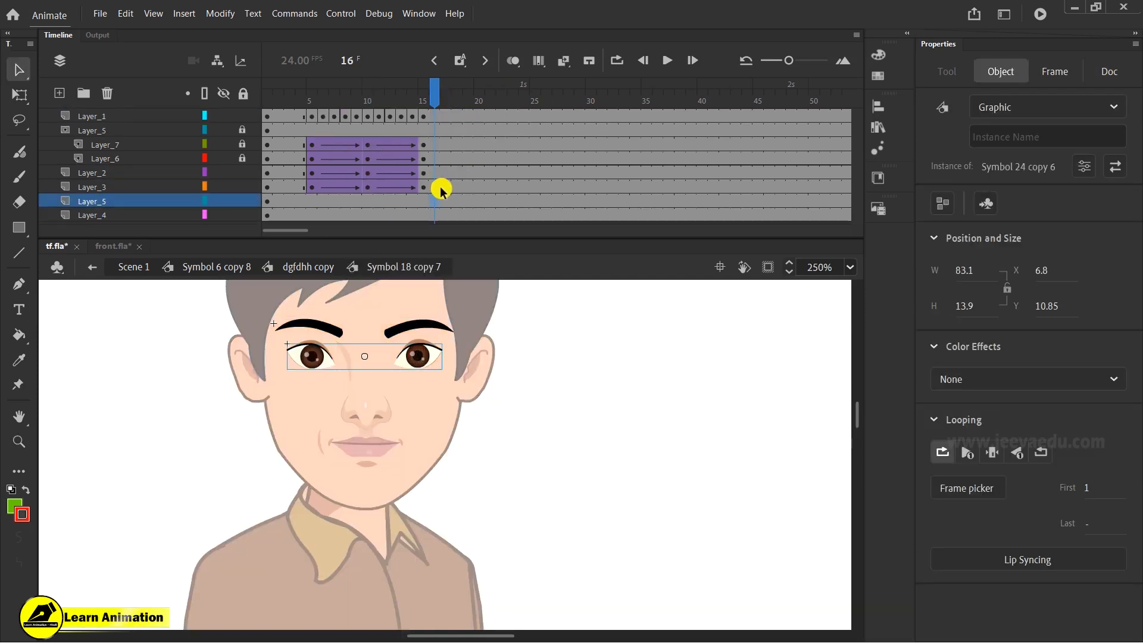
pyautogui.click(435, 116)
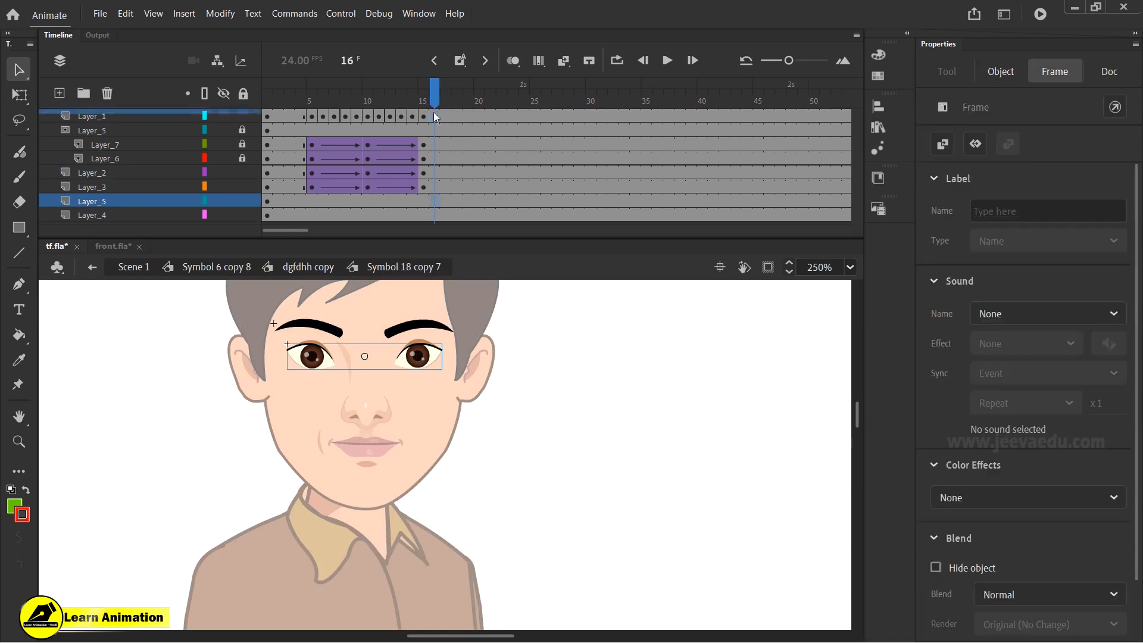
pyautogui.click(434, 121)
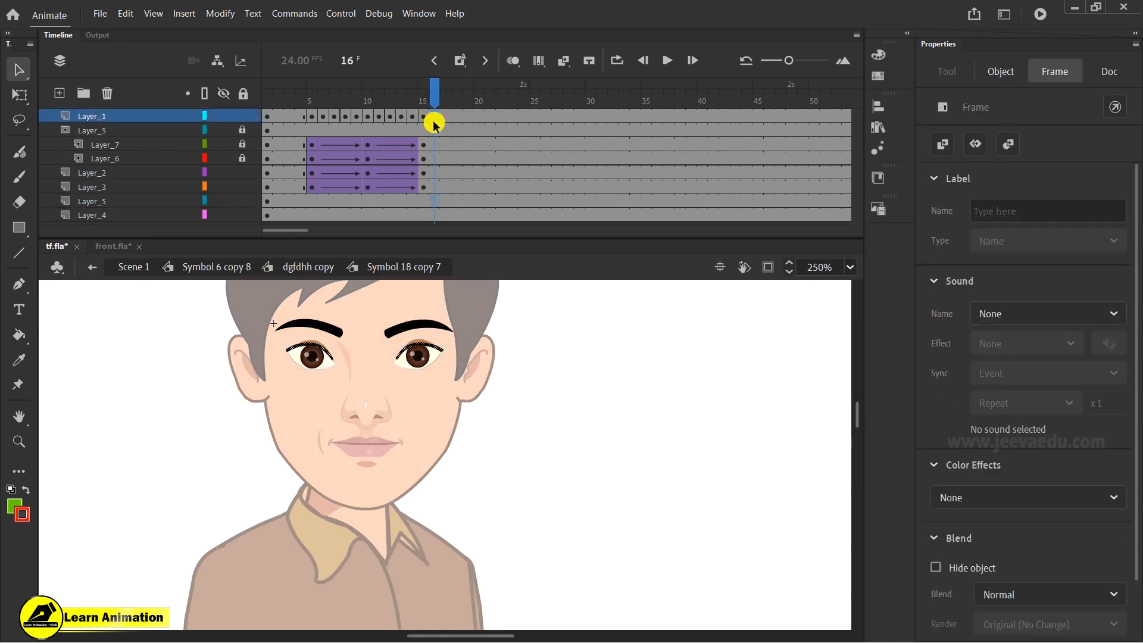
pyautogui.click(436, 201)
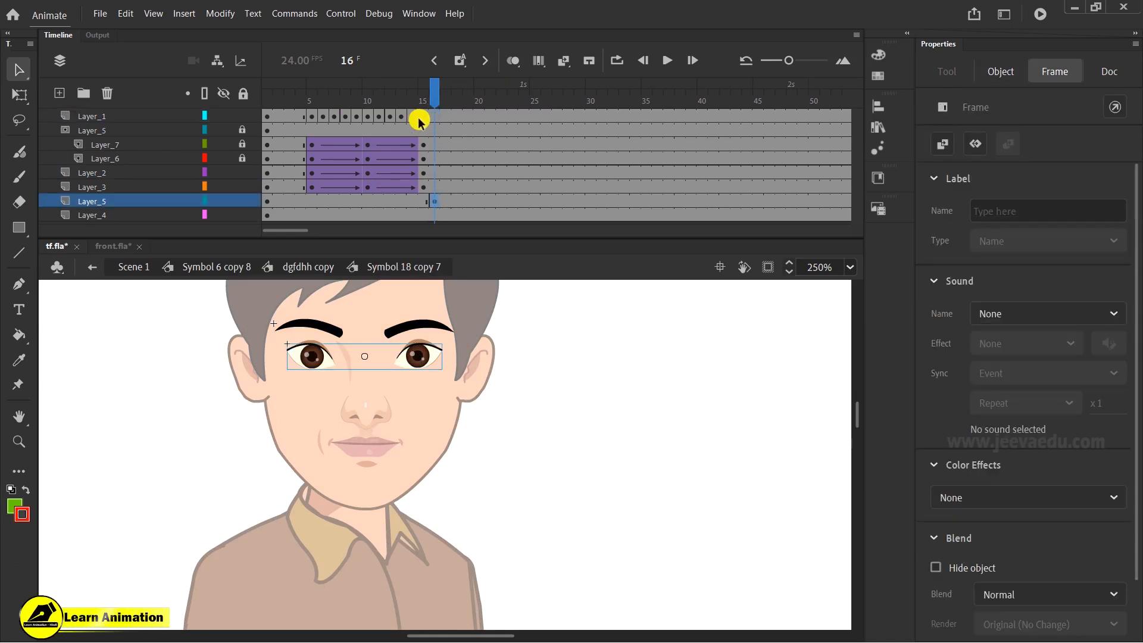
pyautogui.moveTo(425, 185); pyautogui.dragTo(310, 130)
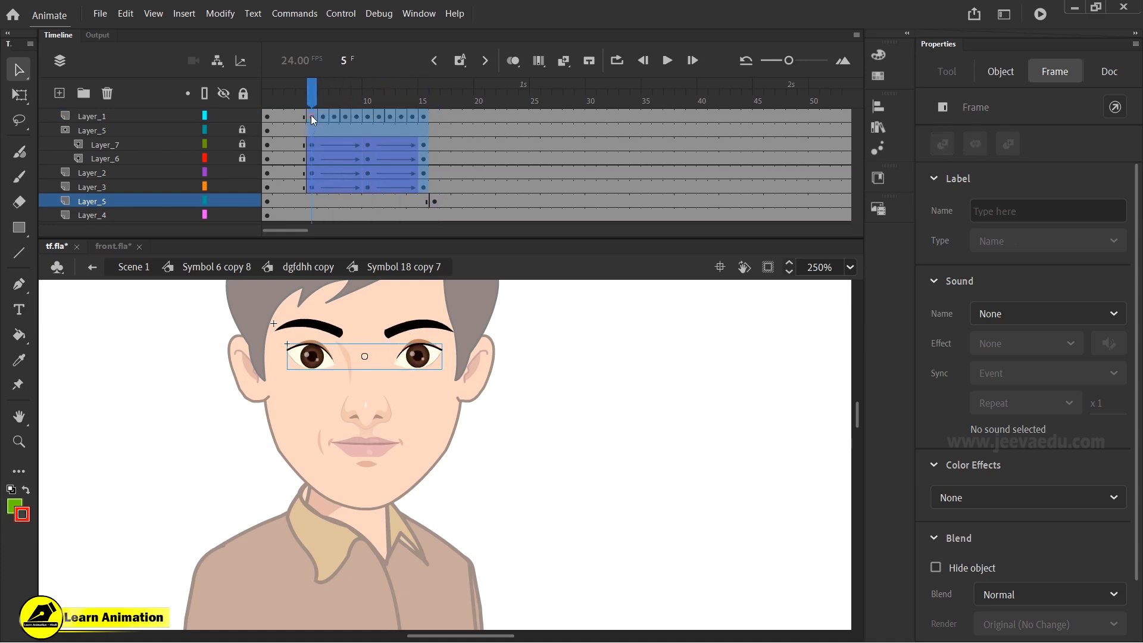
pyautogui.moveTo(365, 184); pyautogui.dragTo(428, 166)
pyautogui.click(453, 267)
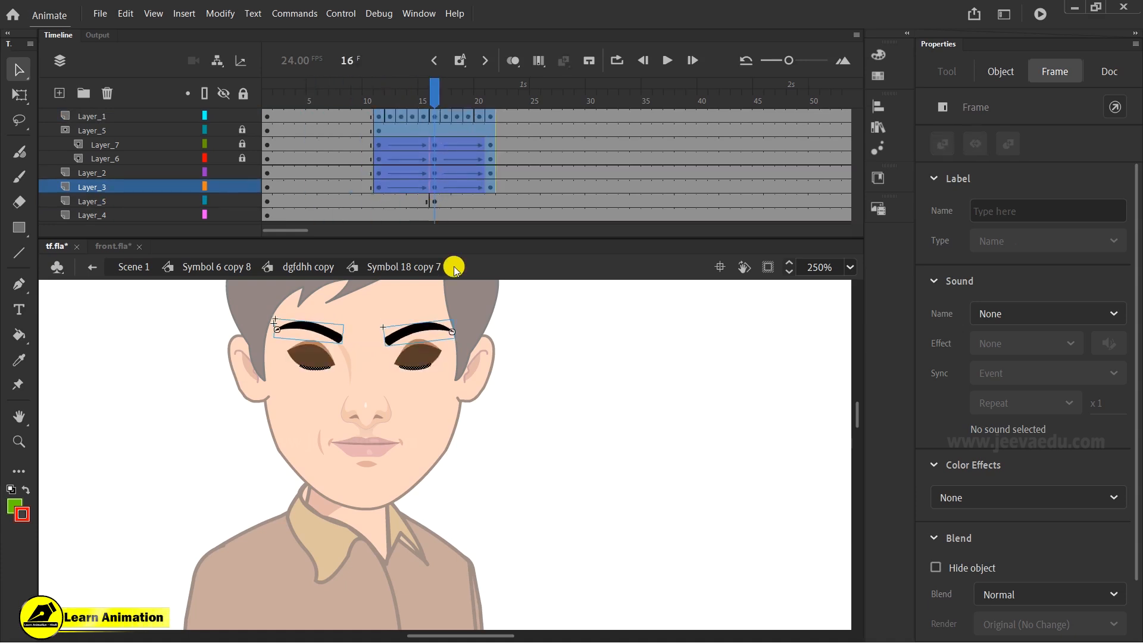
pyautogui.click(272, 268)
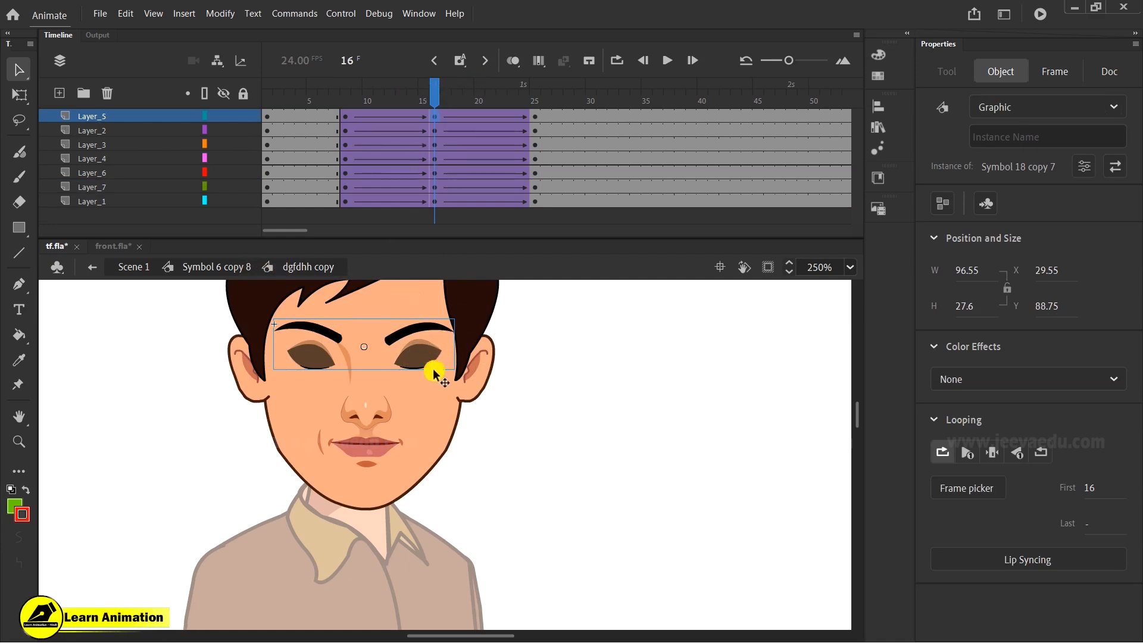
# - Try to move the mouth down at frame 16, undoing each attempt
pyautogui.keyDown('shift'); pyautogui.click(364, 402); pyautogui.keyUp('shift')
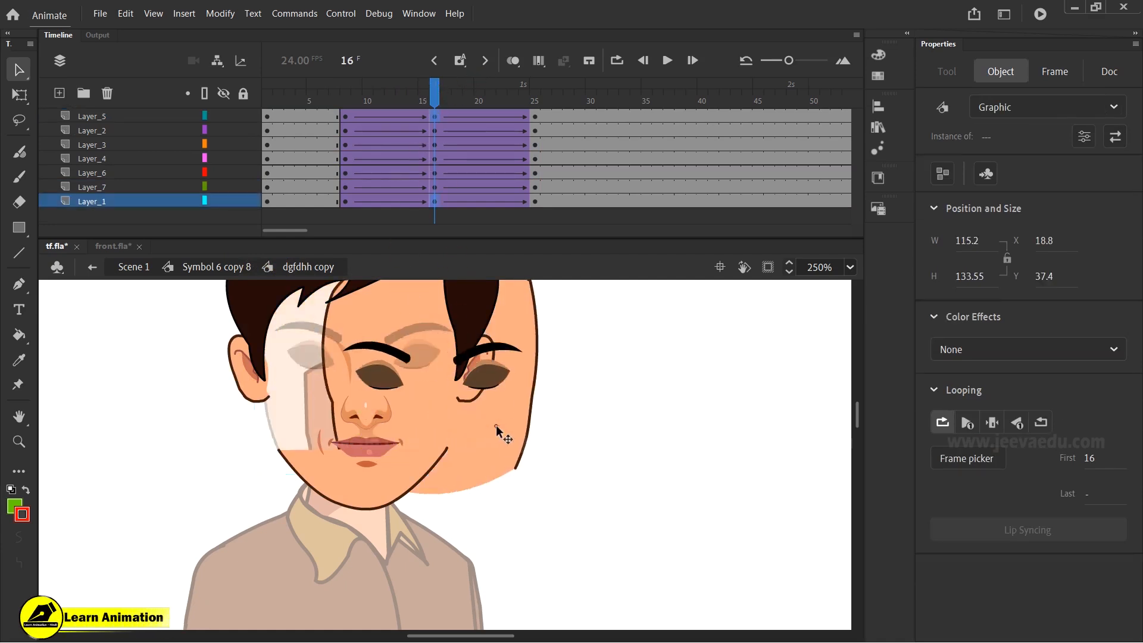
pyautogui.click(378, 416)
pyautogui.keyDown('shift'); pyautogui.click(334, 371); pyautogui.keyUp('shift')
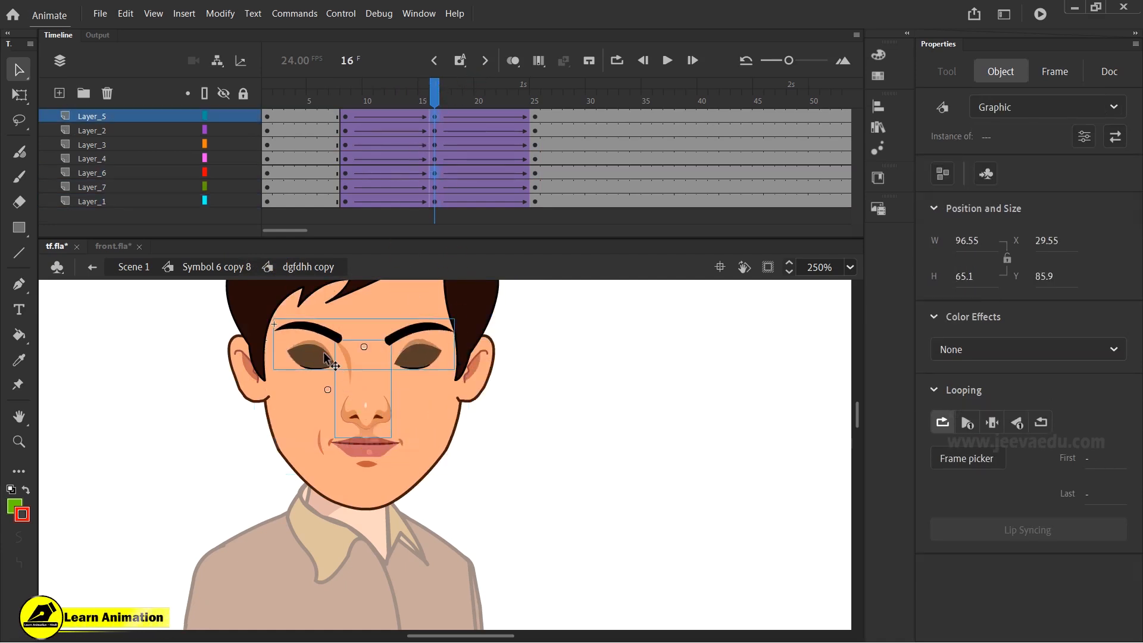
pyautogui.keyDown('shift'); pyautogui.click(372, 447); pyautogui.keyUp('shift')
pyautogui.moveTo(370, 457); pyautogui.dragTo(423, 493)
pyautogui.hotkey('ctrl', 'z')
pyautogui.click(622, 531)
pyautogui.click(358, 437)
pyautogui.moveTo(379, 456)
pyautogui.mouseDown()
pyautogui.moveTo(385, 473)
pyautogui.moveTo(381, 459)
pyautogui.mouseUp()
pyautogui.hotkey('ctrl', 'z')
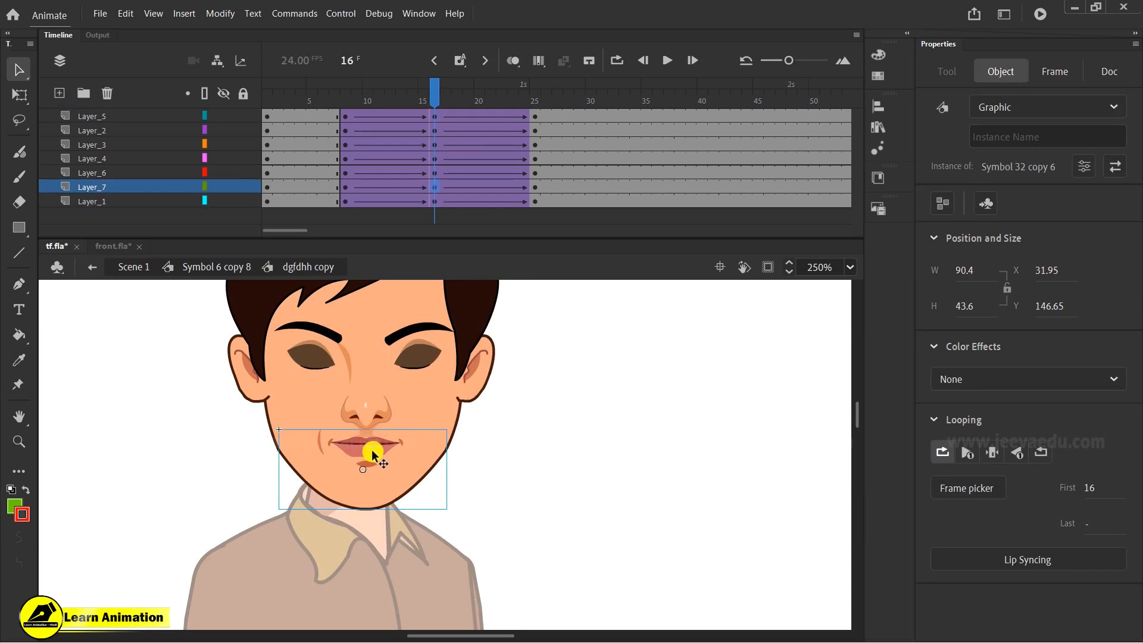
pyautogui.moveTo(380, 454); pyautogui.dragTo(390, 503)
pyautogui.hotkey('ctrl', 'z')
# - Open the mouth symbol, try moving its contents, undo it, and return to the head symbol
pyautogui.doubleClick(384, 475)
pyautogui.moveTo(386, 464); pyautogui.dragTo(403, 474)
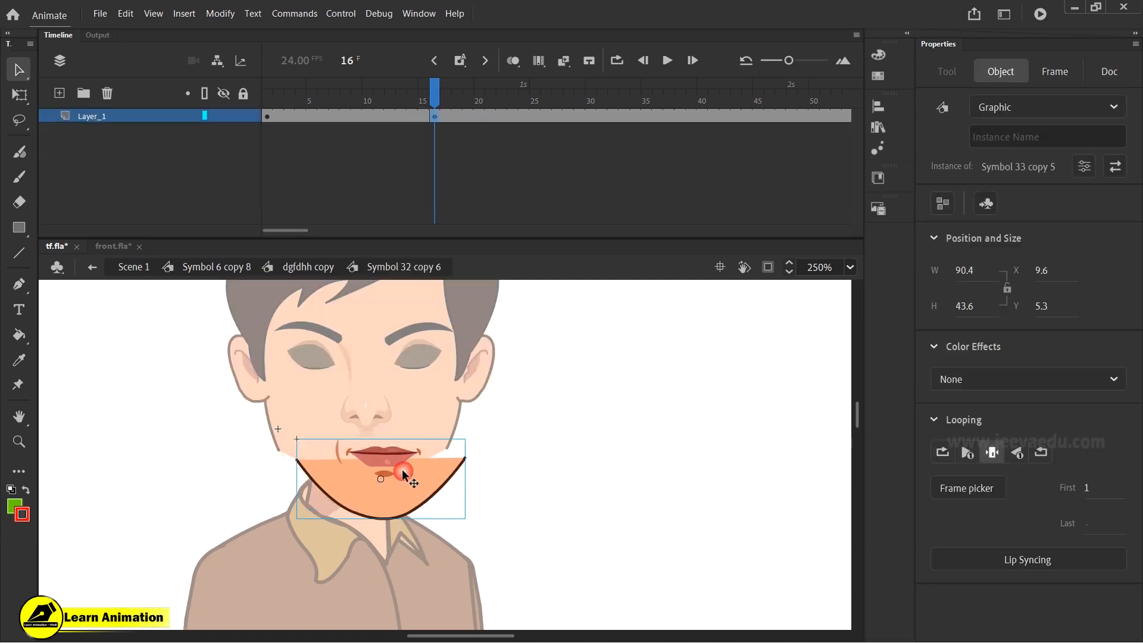
pyautogui.hotkey('ctrl', 'z')
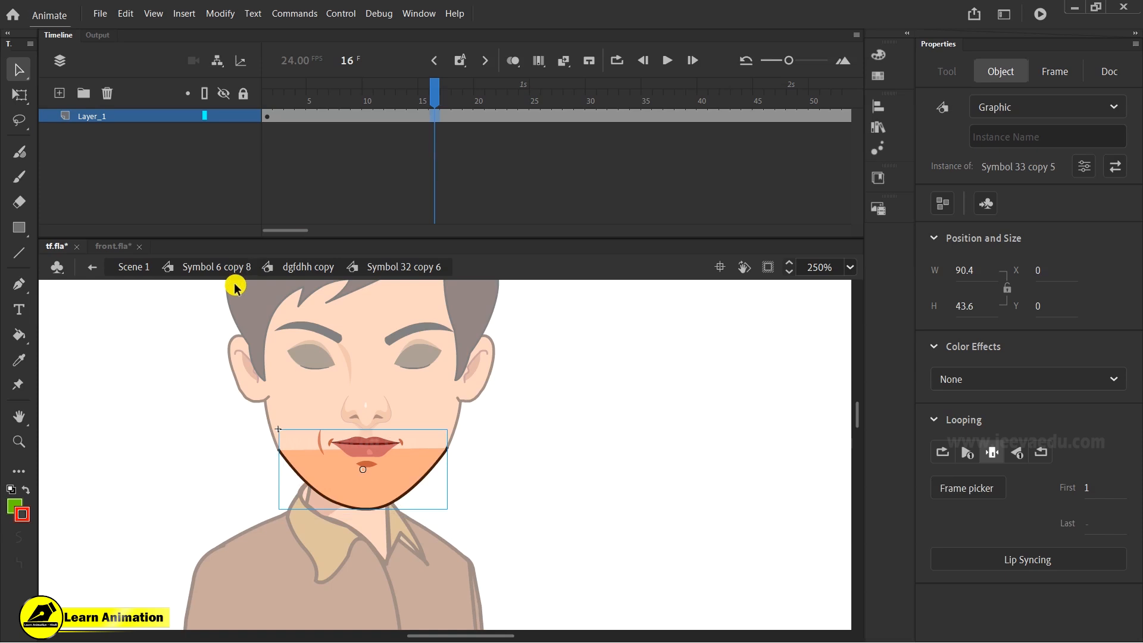
pyautogui.click(308, 267)
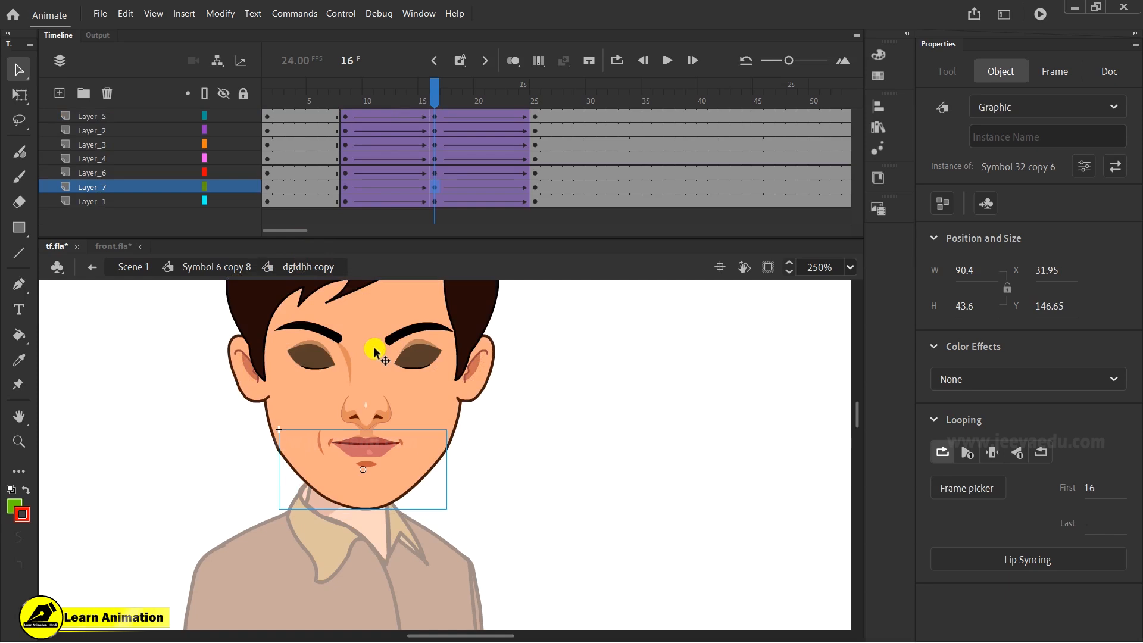
# - At frame 1, cut the lips and paste them in place on a new layer
pyautogui.moveTo(438, 101); pyautogui.dragTo(173, 135)
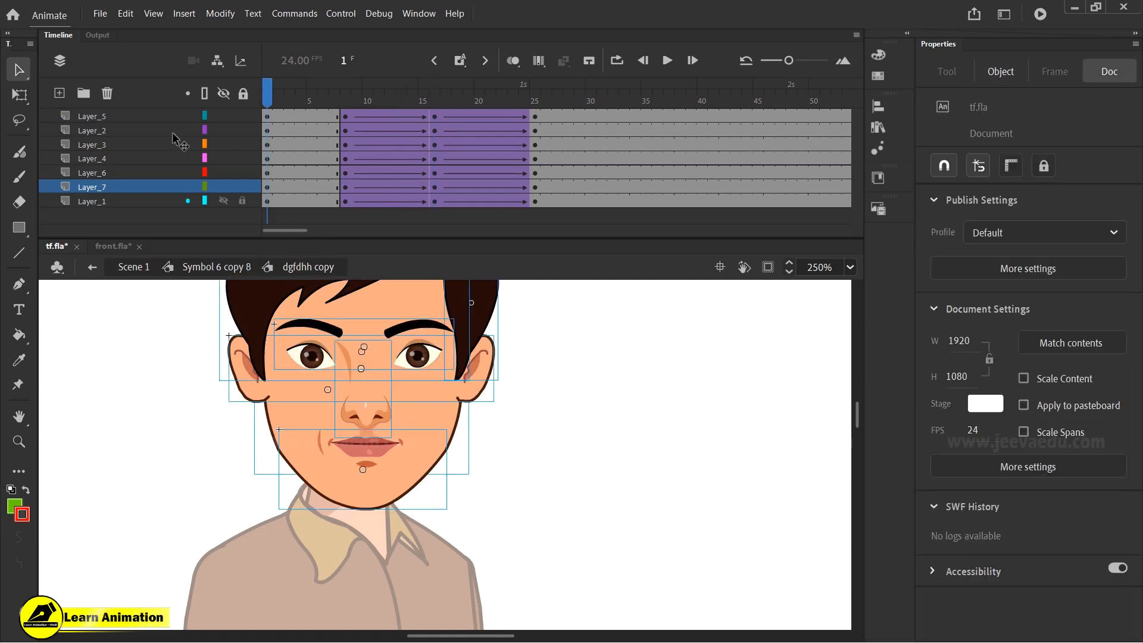
pyautogui.click(346, 458)
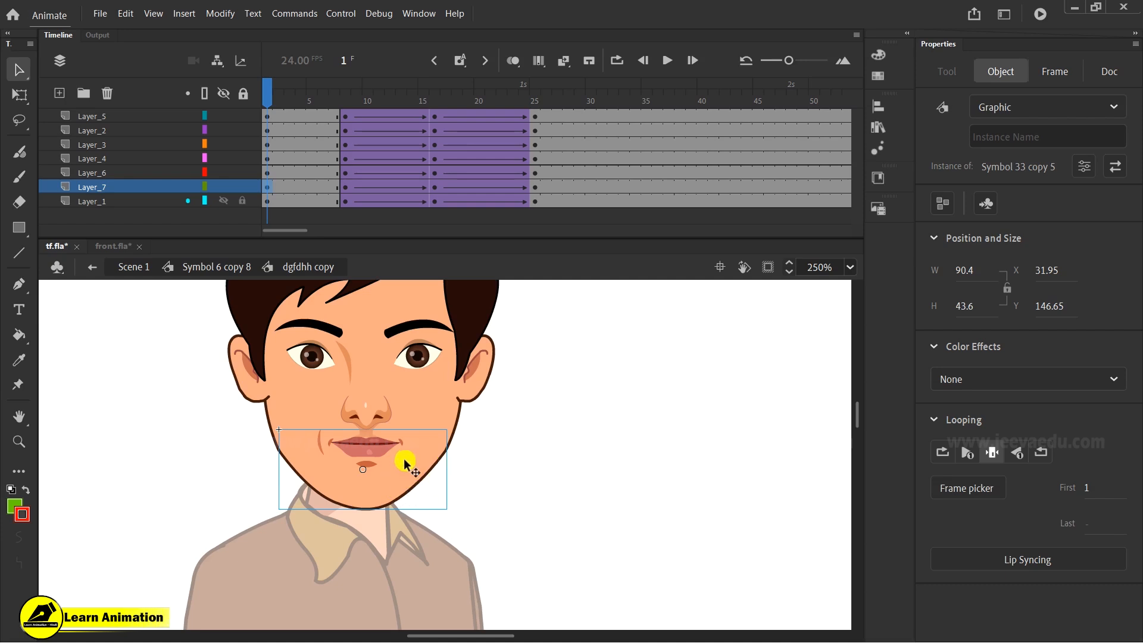
pyautogui.click(417, 481)
pyautogui.click(467, 501)
pyautogui.click(376, 454)
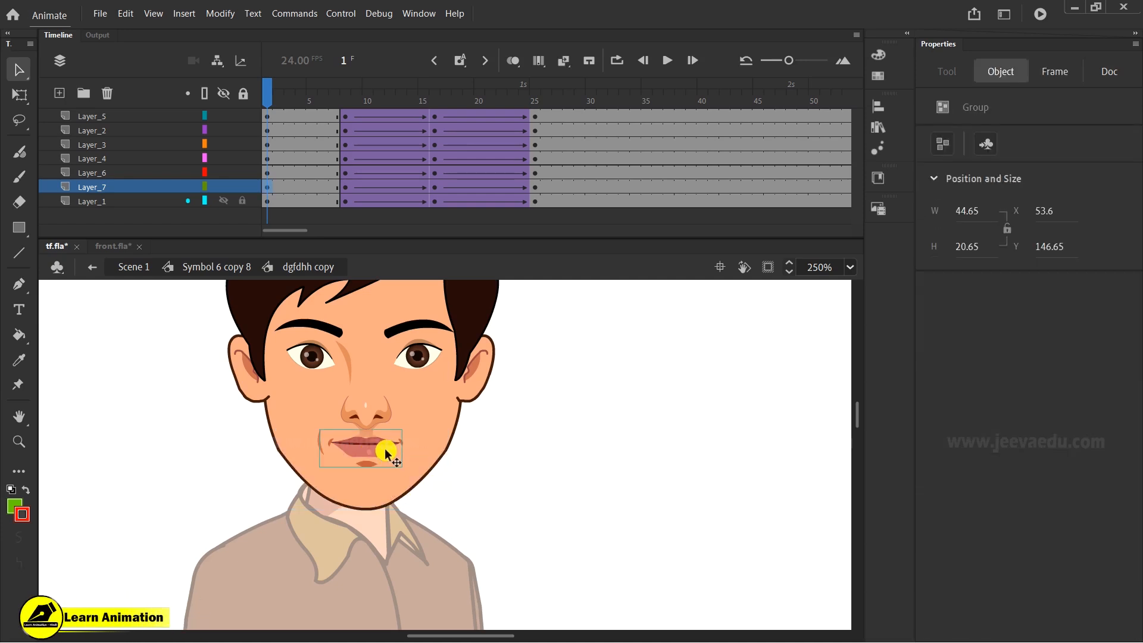
pyautogui.hotkey('ctrl', 'x')
pyautogui.click(59, 93)
pyautogui.rightClick(101, 321)
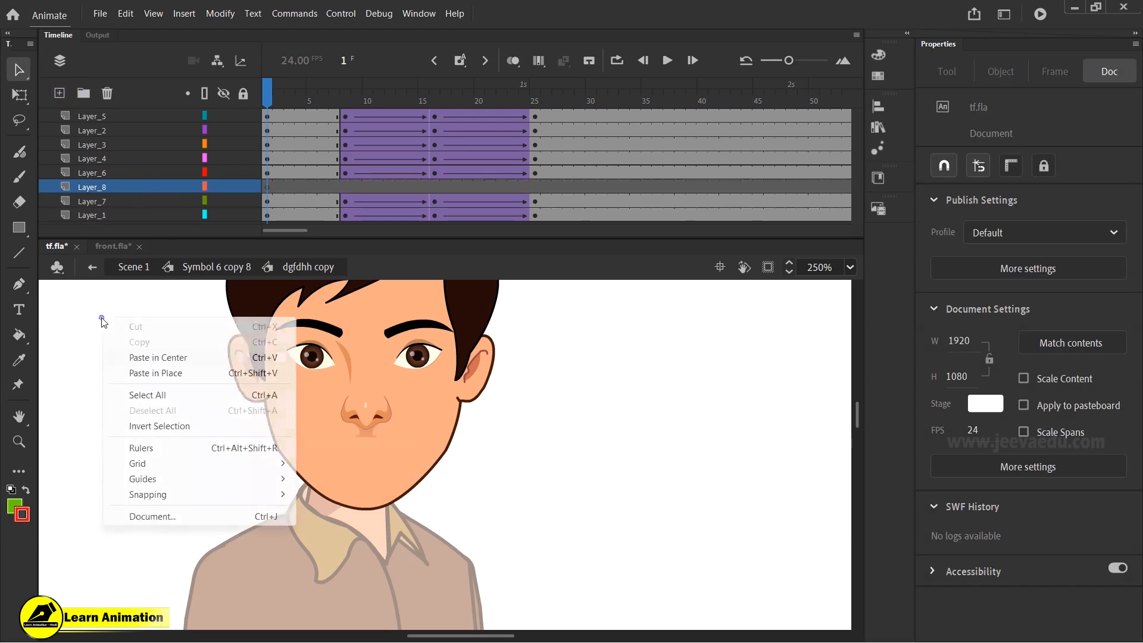
pyautogui.click(159, 373)
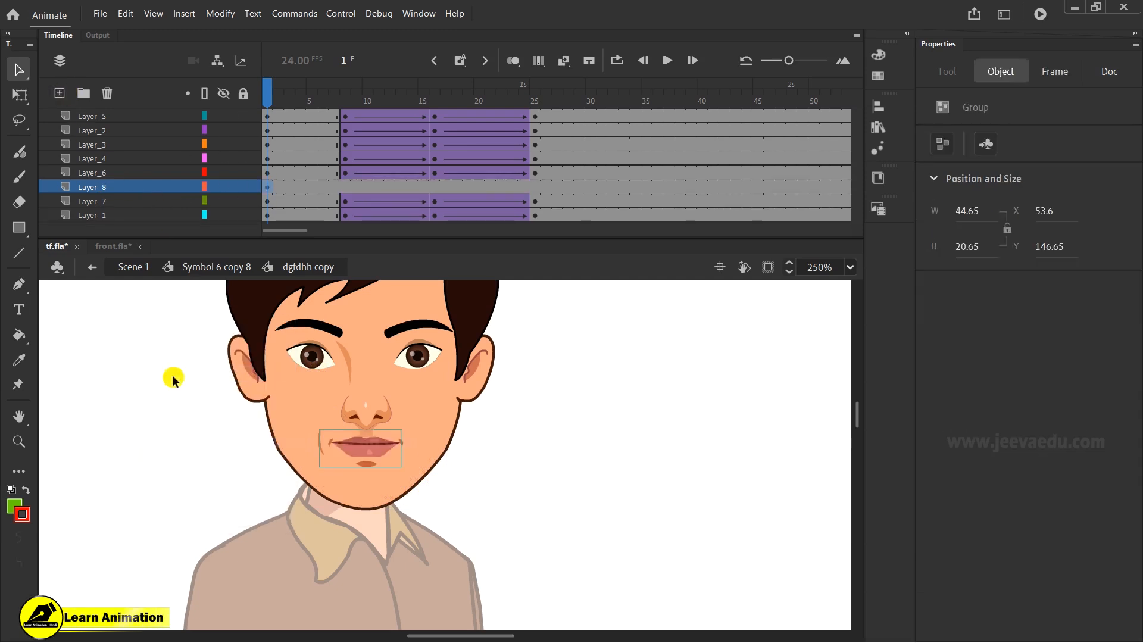
pyautogui.press('F9')
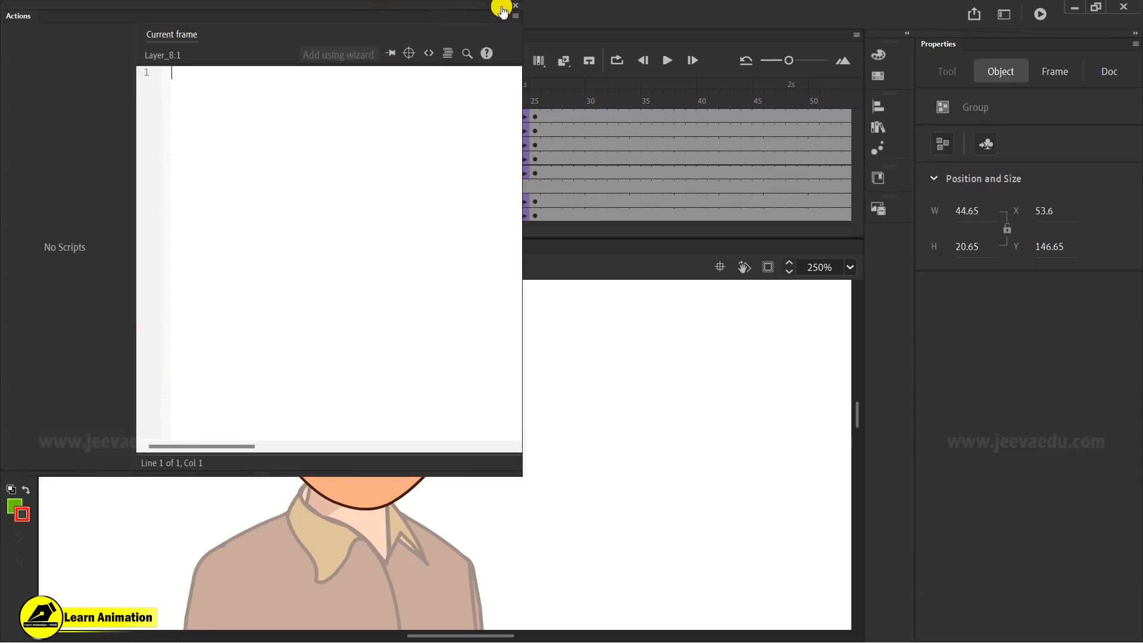
# - Close the Actions panel and convert the pasted lips into a graphic symbol
pyautogui.click(516, 6)
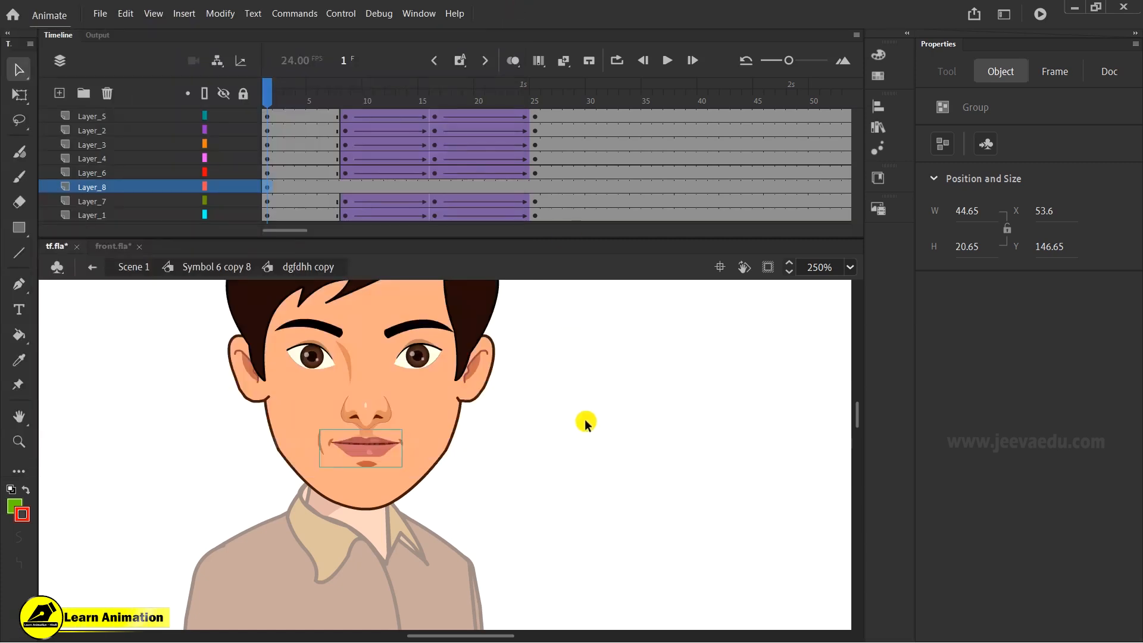
pyautogui.press('F8')
pyautogui.click(696, 342)
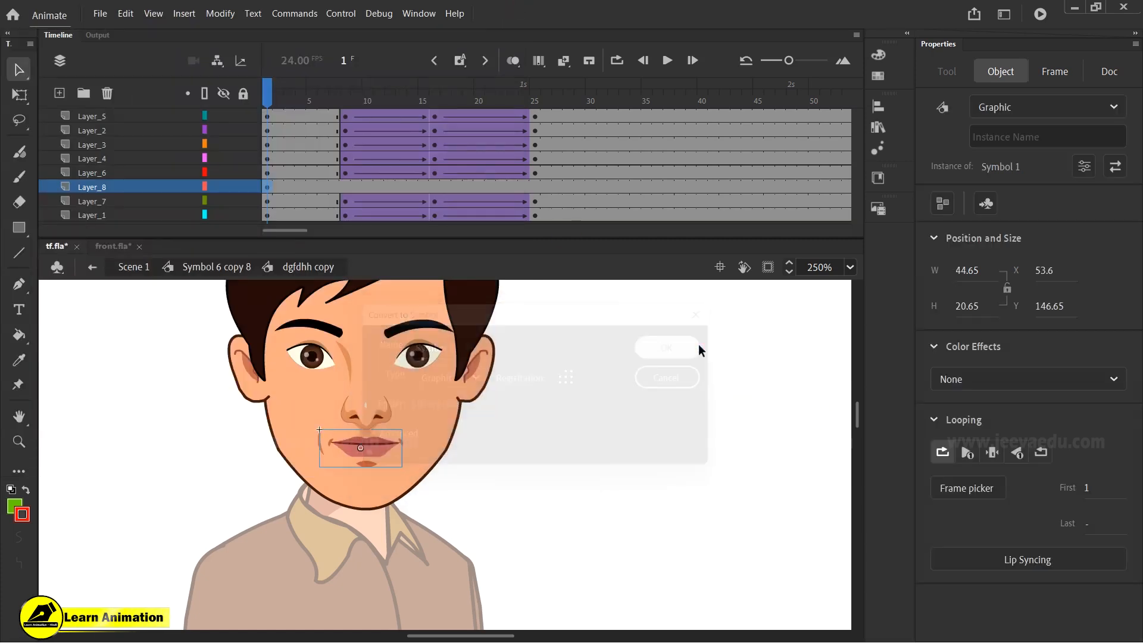
# - Convert the chin shape into a graphic symbol
pyautogui.click(394, 481)
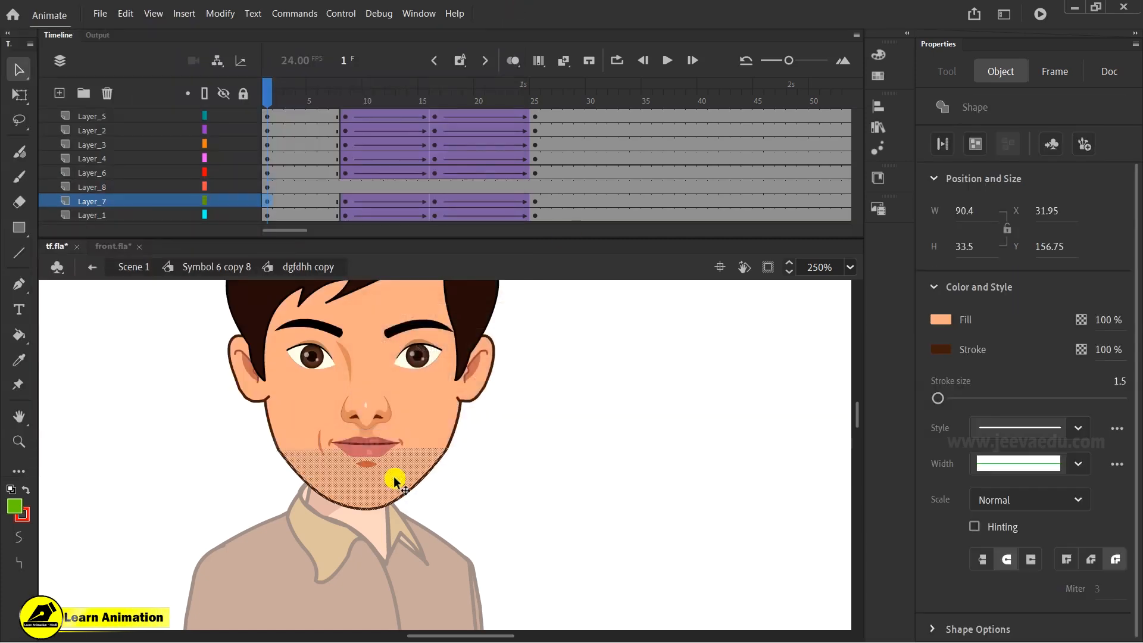
pyautogui.press('F8')
pyautogui.press('Return')
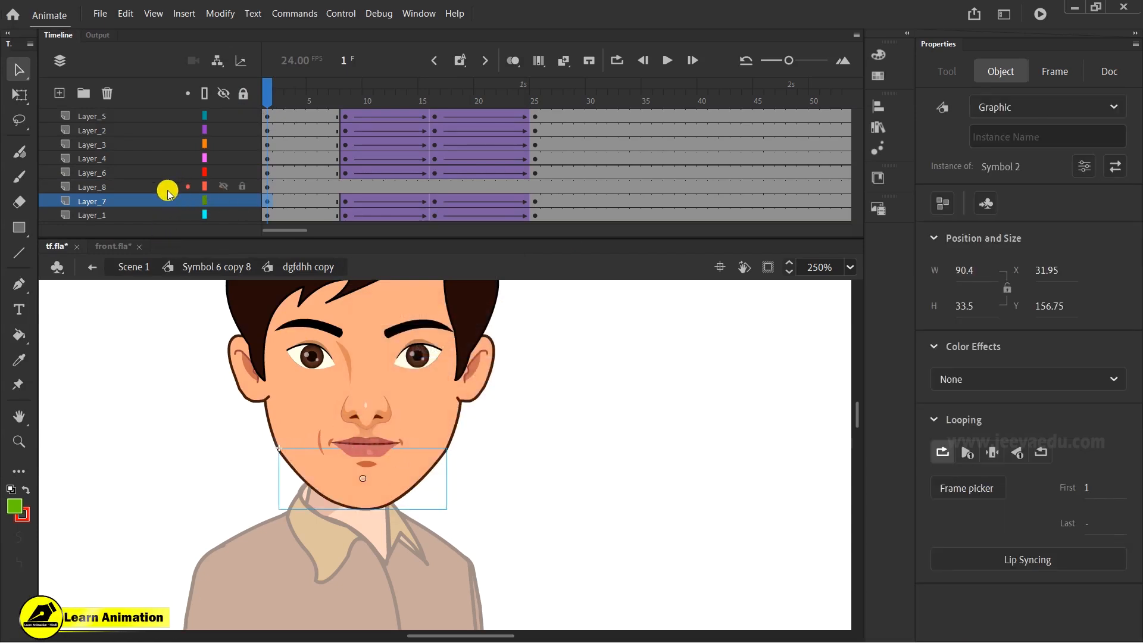
# - Clear the keyframes on the chin layer from frame 8 to frame 25
pyautogui.moveTo(345, 196); pyautogui.dragTo(534, 195)
pyautogui.rightClick(537, 197)
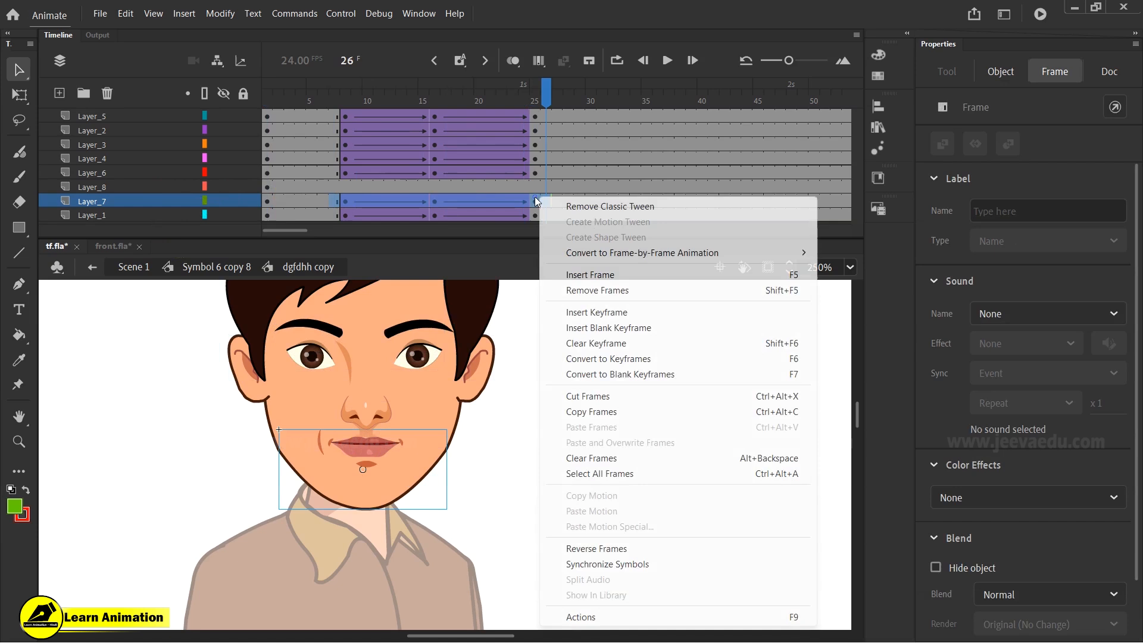
pyautogui.click(610, 346)
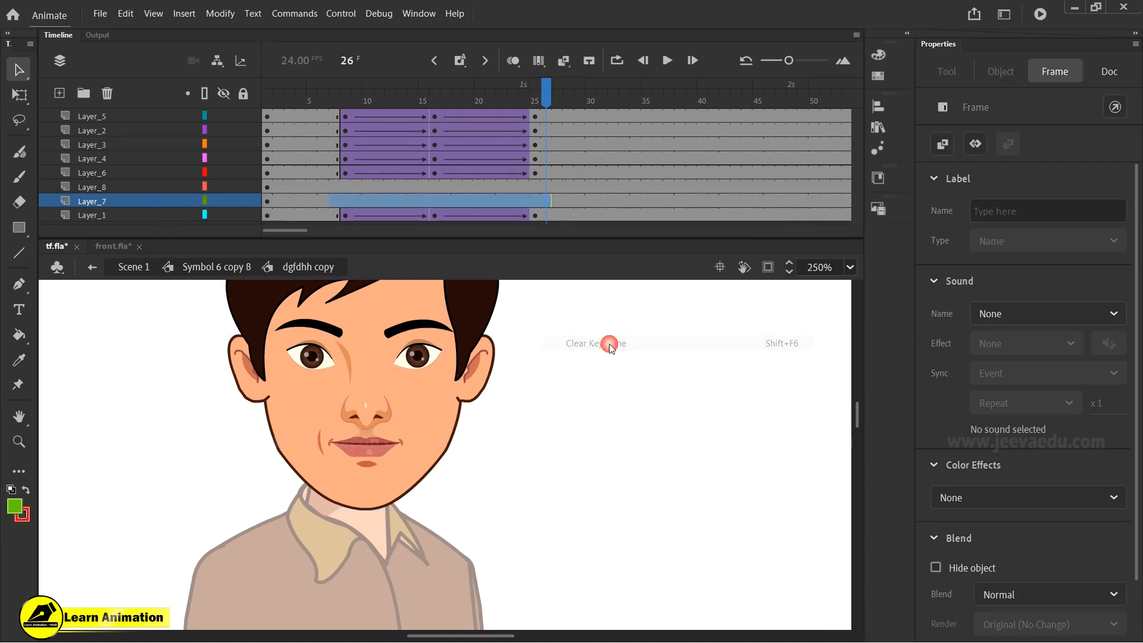
# - Insert keyframes on the lips and chin layers at frames 8, 16 and 25
pyautogui.click(346, 198)
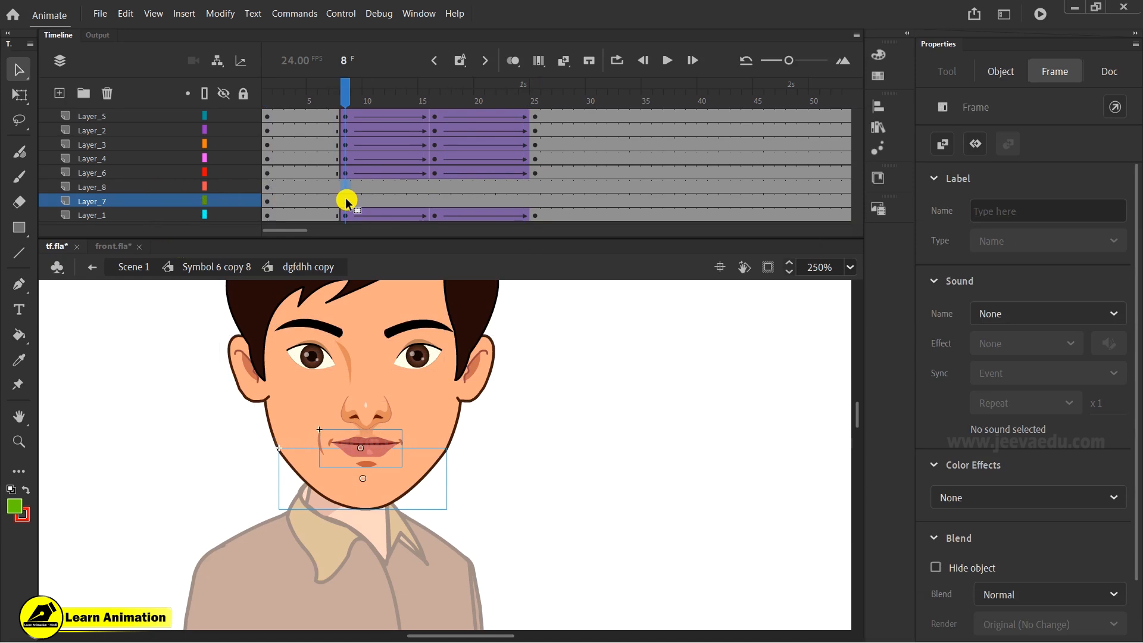
pyautogui.press('F6')
pyautogui.moveTo(438, 185); pyautogui.dragTo(436, 203)
pyautogui.click(467, 191)
pyautogui.press('F6')
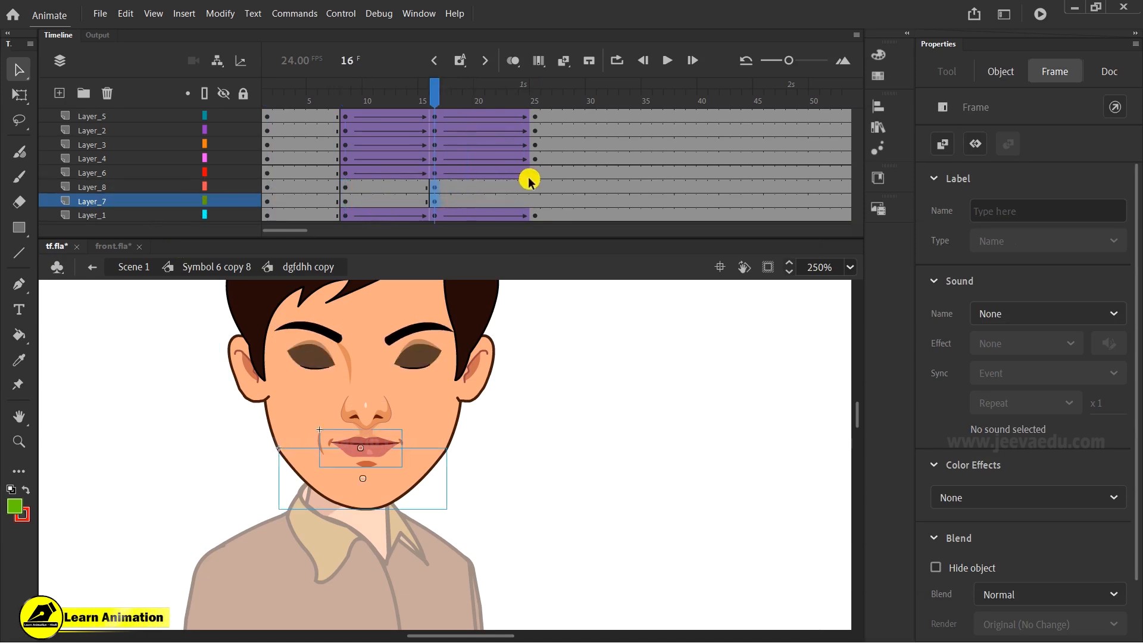
pyautogui.moveTo(534, 185); pyautogui.dragTo(535, 201)
pyautogui.press('F6')
# - Create classic tweens on the lips and chin layers, setting ease 100 for frames 16–25 and -100 for frames 8–16
pyautogui.moveTo(427, 187); pyautogui.dragTo(489, 201)
pyautogui.rightClick(433, 195)
pyautogui.click(476, 202)
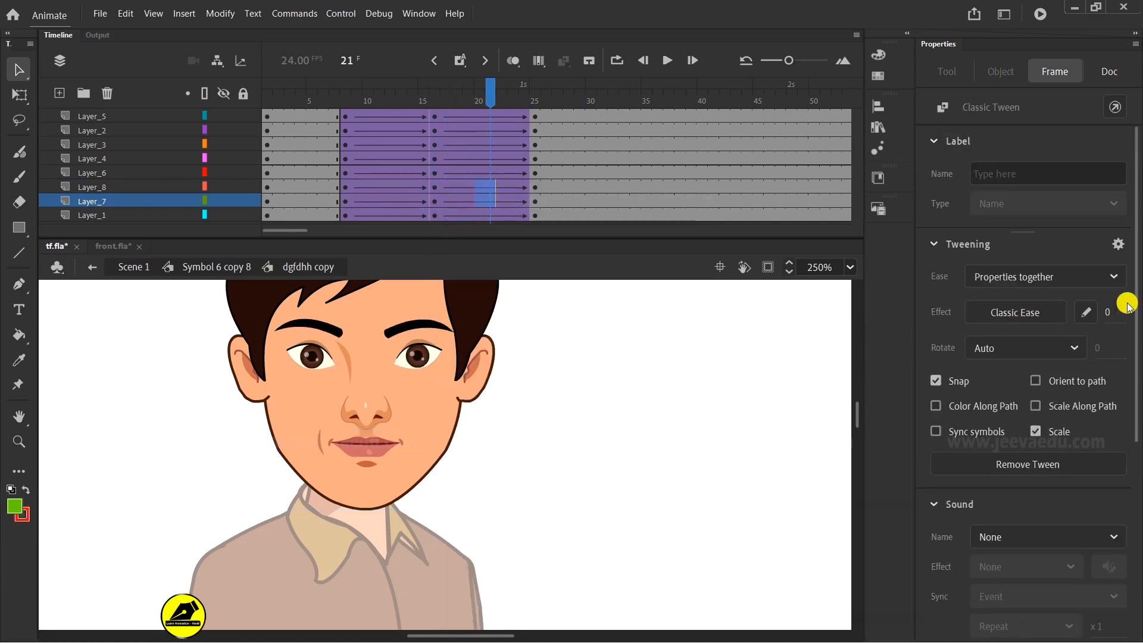
pyautogui.moveTo(1110, 309); pyautogui.dragTo(1098, 191)
pyautogui.moveTo(387, 194); pyautogui.dragTo(396, 205)
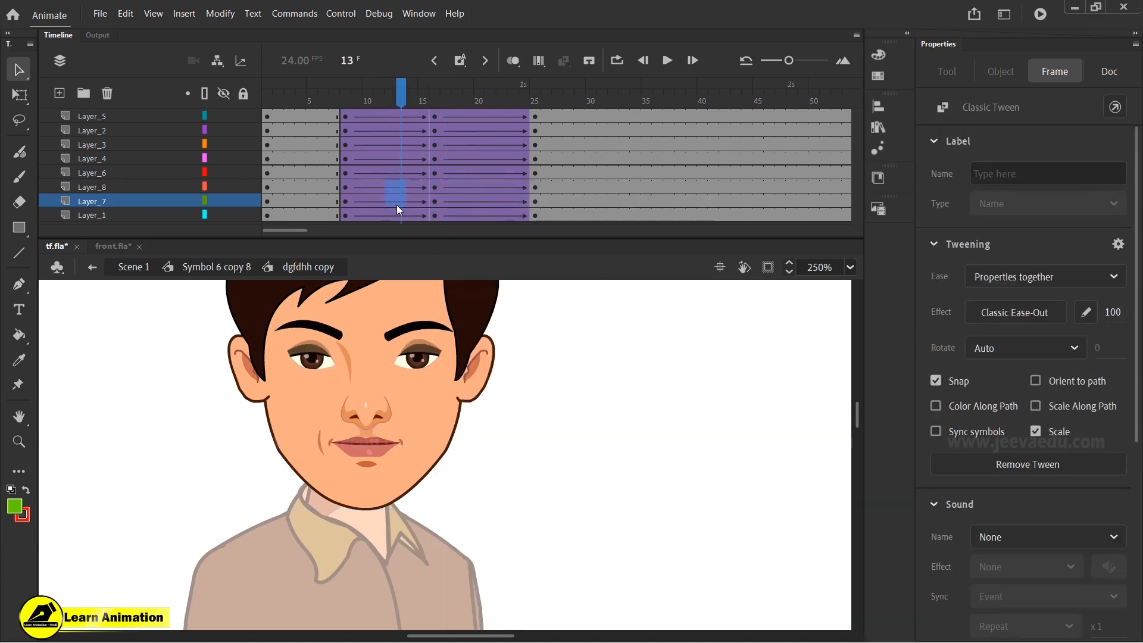
pyautogui.click(1108, 312)
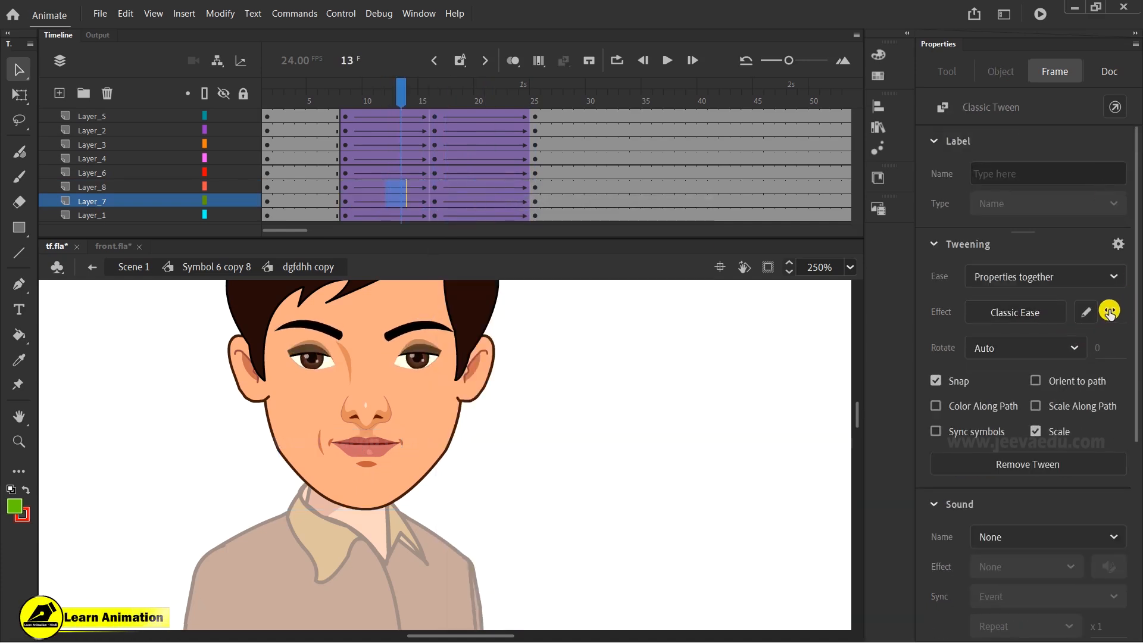
# - At frame 16, select the eyes, nose and lips together and nudge them down slightly
pyautogui.click(428, 189)
pyautogui.click(332, 355)
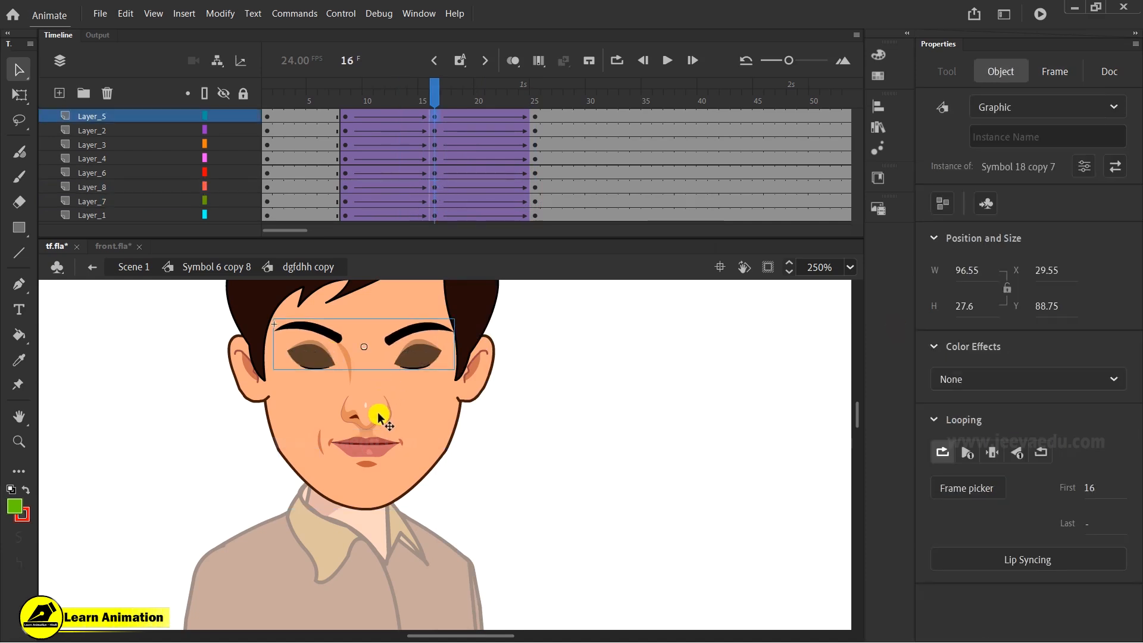
pyautogui.keyDown('shift'); pyautogui.click(379, 417); pyautogui.keyUp('shift')
pyautogui.keyDown('shift'); pyautogui.click(370, 446); pyautogui.keyUp('shift')
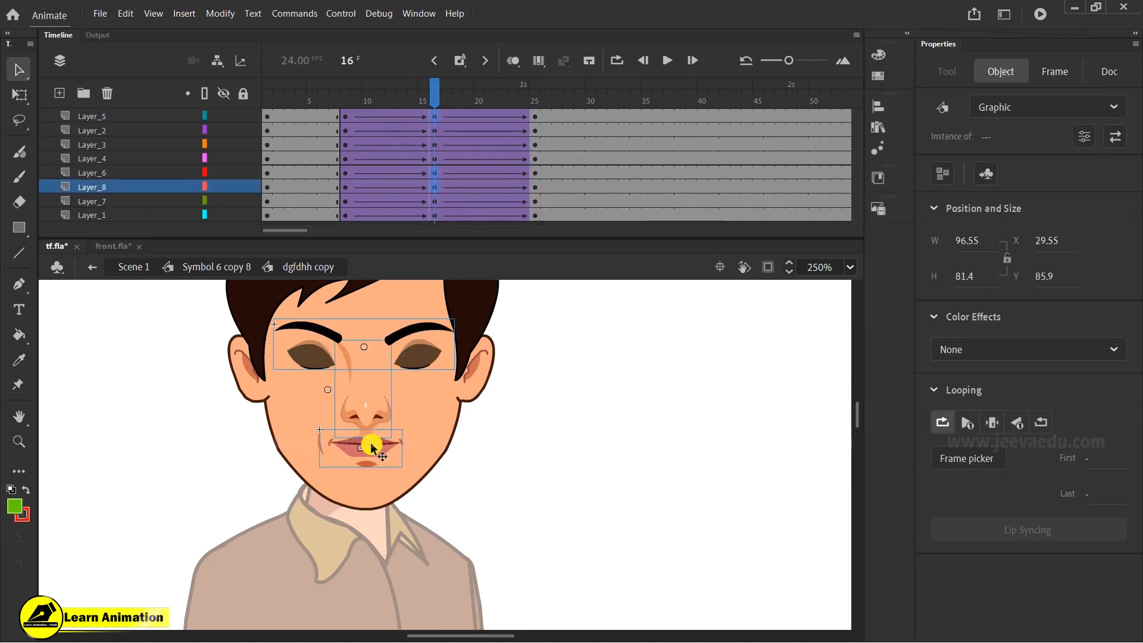
pyautogui.press('Down')
pyautogui.press('Down')
pyautogui.press('Down')
pyautogui.press('Down')
pyautogui.press('Down')
pyautogui.press('Down')
pyautogui.press('Down')
pyautogui.press('Down')
pyautogui.press('Down')
pyautogui.press('Down')
pyautogui.press('Down')
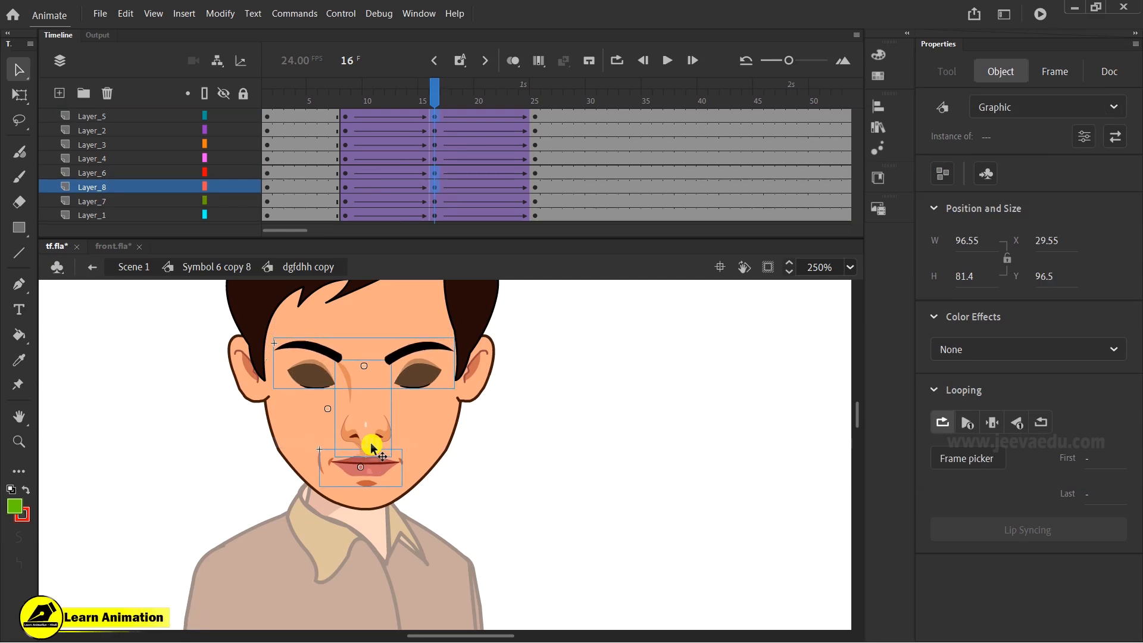
# - Move the ears layer to the bottom of the layer stack and nudge the ears up slightly at frame 16
pyautogui.click(259, 391)
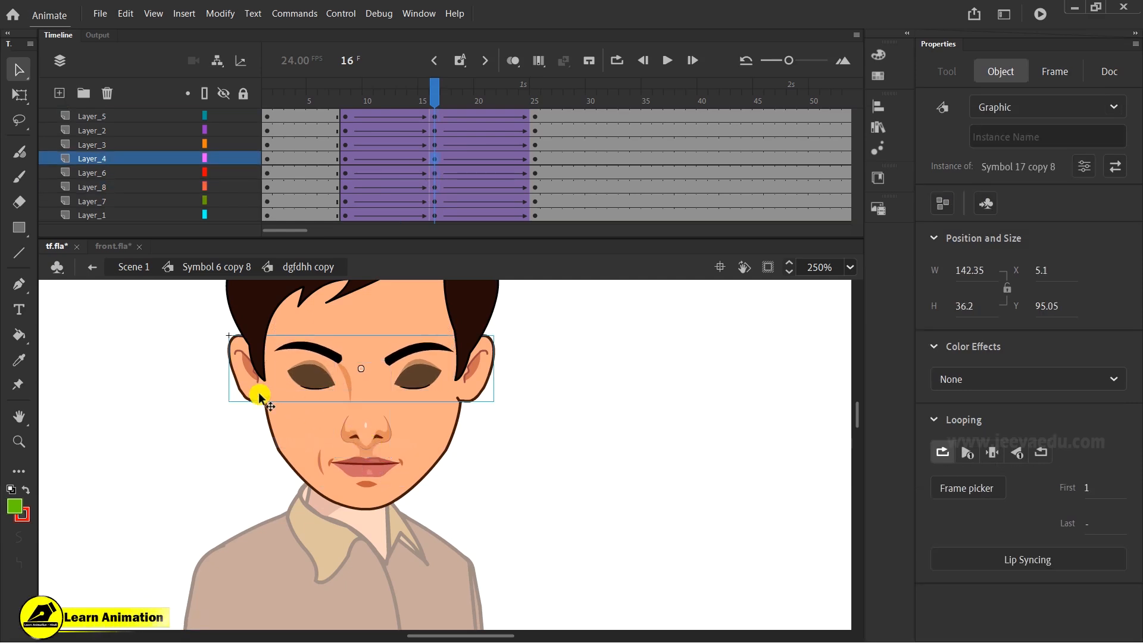
pyautogui.moveTo(149, 159); pyautogui.dragTo(153, 239)
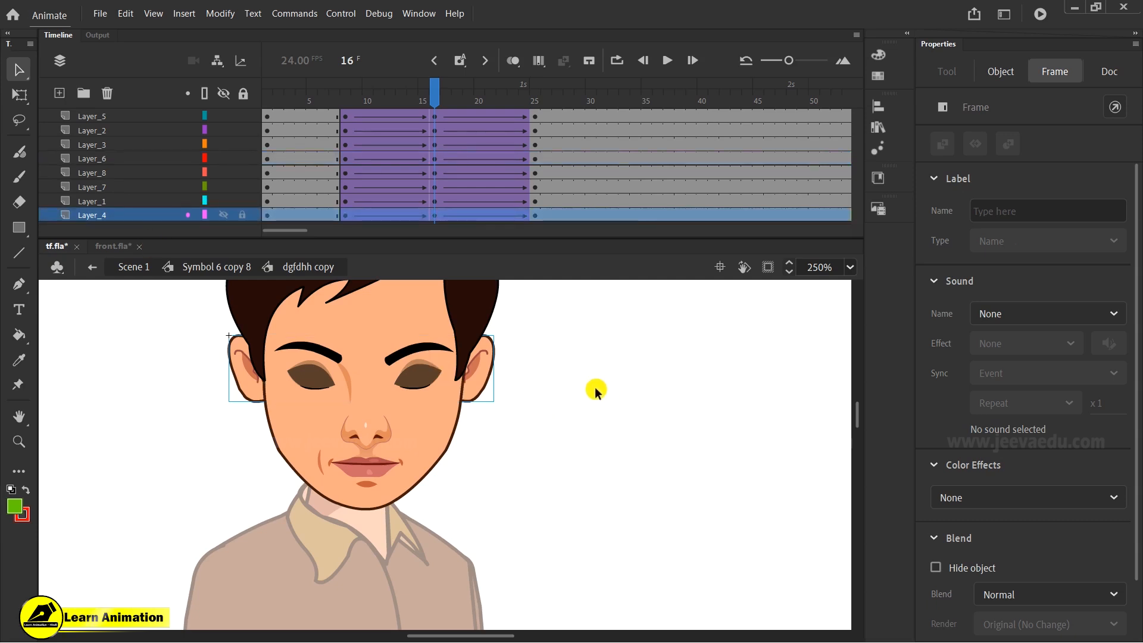
pyautogui.press('Up')
pyautogui.press('Up')
pyautogui.press('Up')
pyautogui.press('Up')
pyautogui.press('Up')
pyautogui.press('Up')
pyautogui.press('Up')
pyautogui.press('Up')
pyautogui.press('Up')
pyautogui.press('Up')
pyautogui.press('Down')
pyautogui.press('Down')
pyautogui.press('Down')
pyautogui.press('Down')
pyautogui.press('Down')
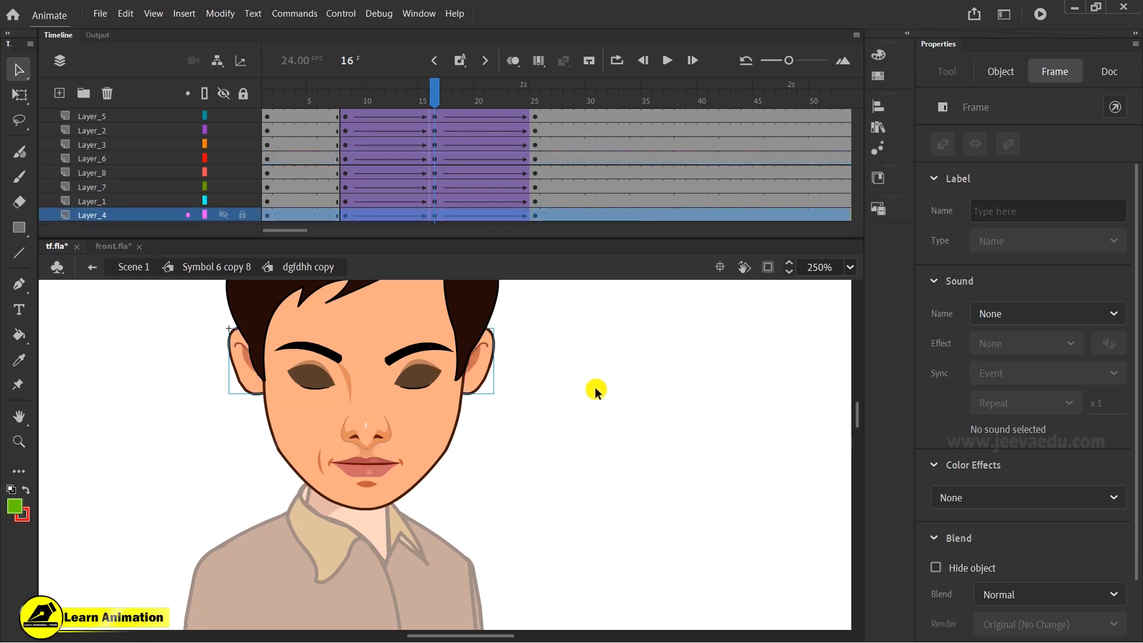
# - Switch to front.fla, move its head aside to view the reference body, and return to tf.fla
pyautogui.moveTo(412, 98); pyautogui.dragTo(434, 127)
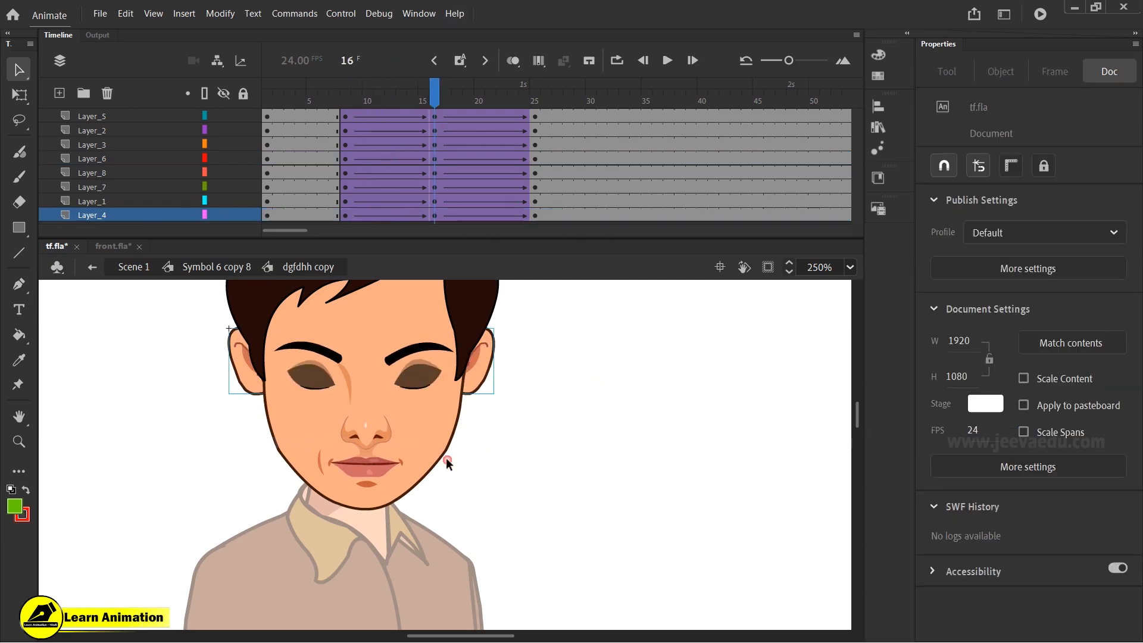
pyautogui.press('z')
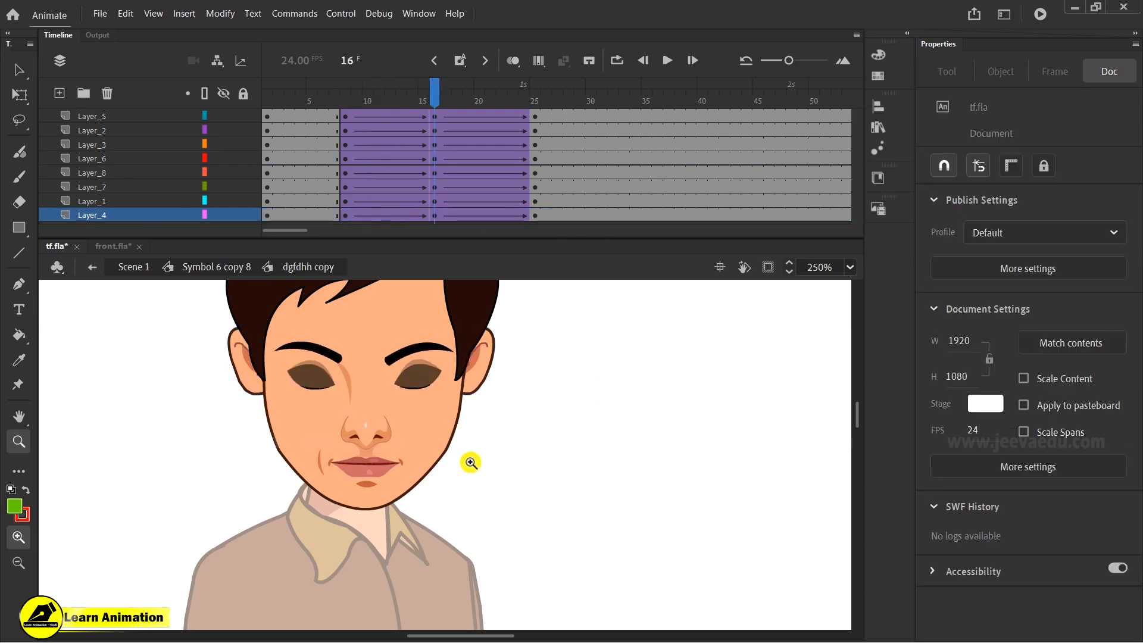
pyautogui.click(117, 246)
pyautogui.moveTo(466, 498); pyautogui.dragTo(168, 438)
pyautogui.click(435, 479)
pyautogui.keyDown('alt'); pyautogui.click(455, 469); pyautogui.keyUp('alt')
pyautogui.keyDown('alt'); pyautogui.click(467, 468); pyautogui.keyUp('alt')
pyautogui.press('v')
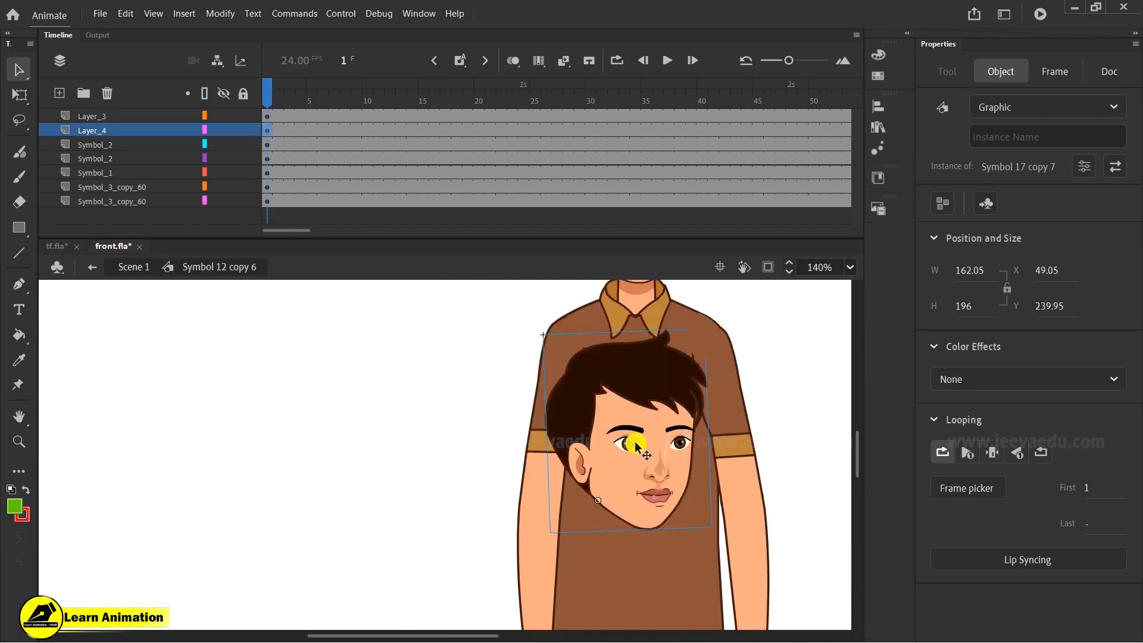
pyautogui.moveTo(617, 439); pyautogui.dragTo(327, 439)
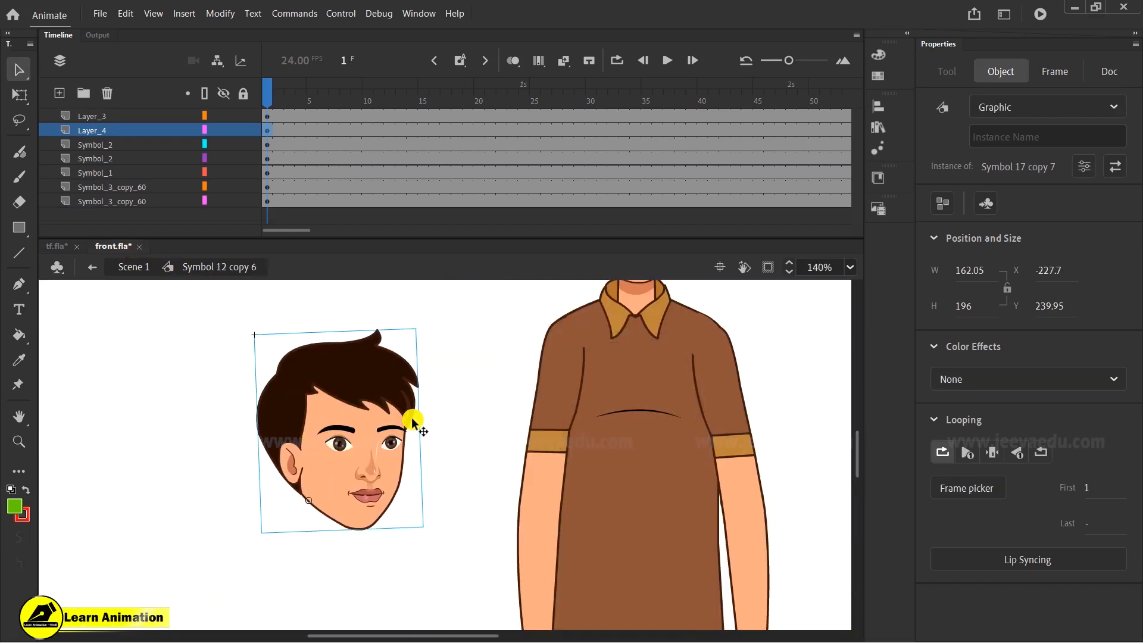
pyautogui.click(57, 246)
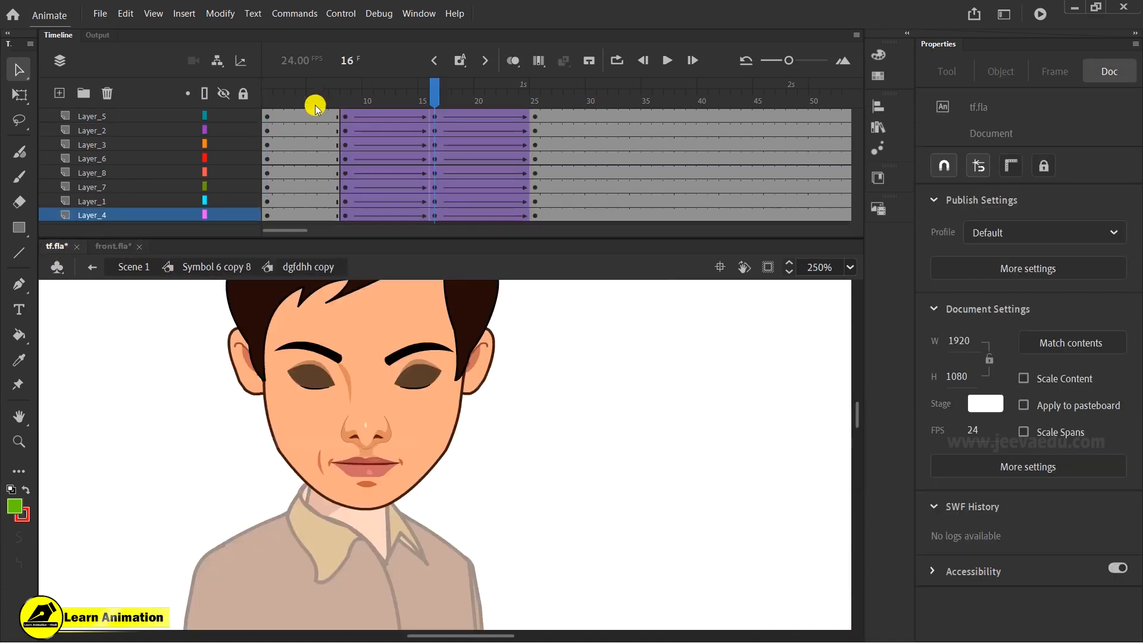
# - At frame 16, narrow the eyes, nose and lips group with Free Transform and shift it slightly right and down
pyautogui.moveTo(424, 100); pyautogui.dragTo(436, 138)
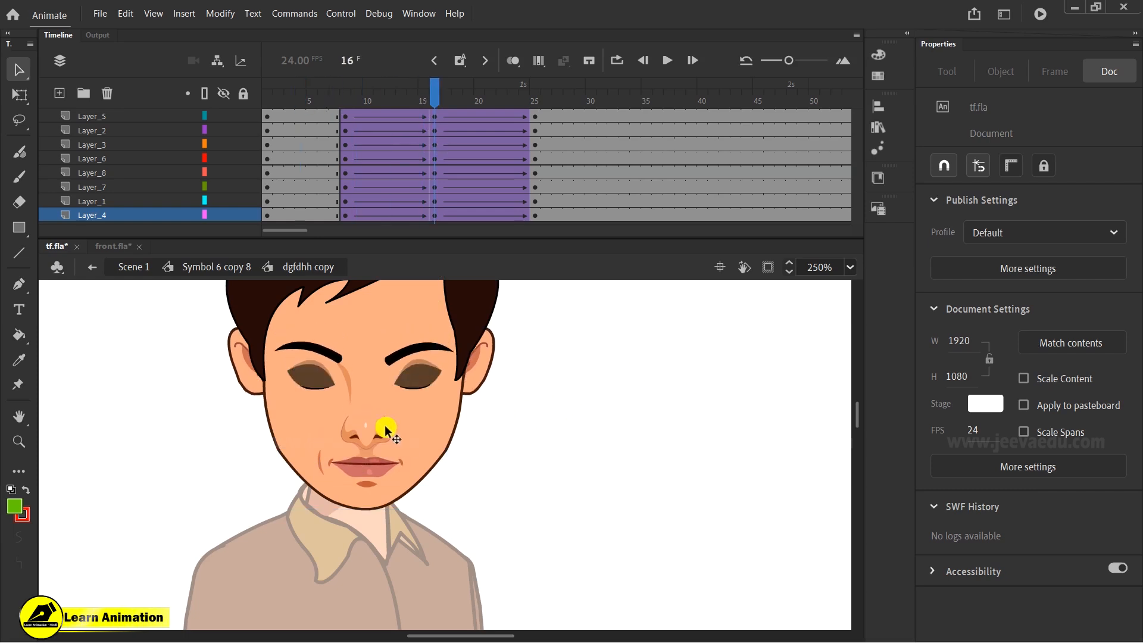
pyautogui.click(314, 381)
pyautogui.keyDown('shift'); pyautogui.click(373, 442); pyautogui.keyUp('shift')
pyautogui.keyDown('shift'); pyautogui.click(377, 464); pyautogui.keyUp('shift')
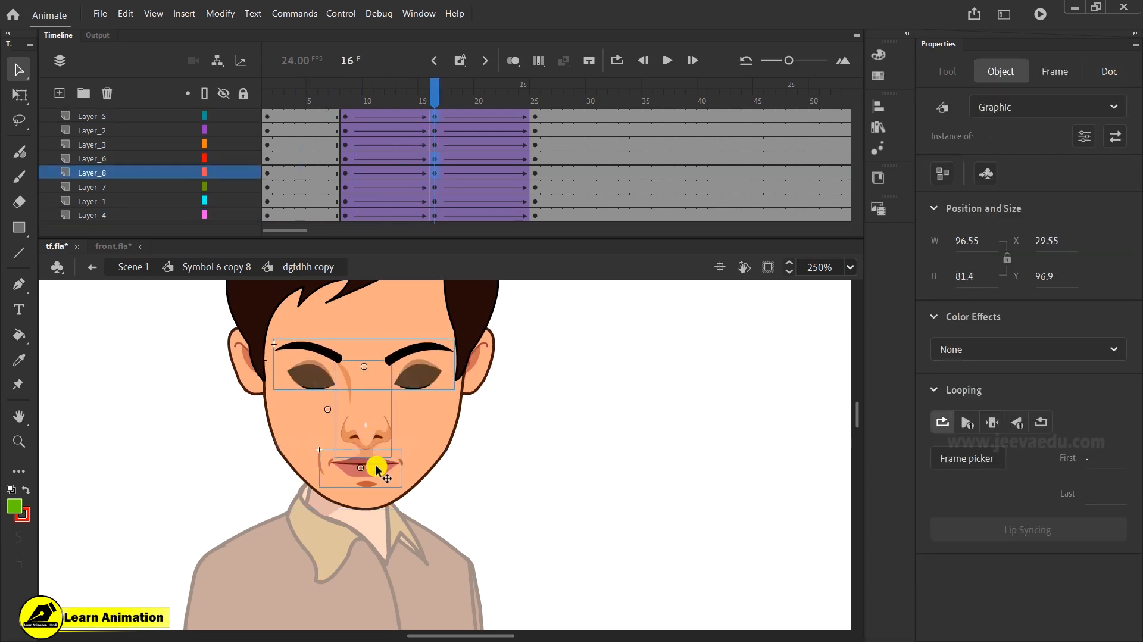
pyautogui.press('q')
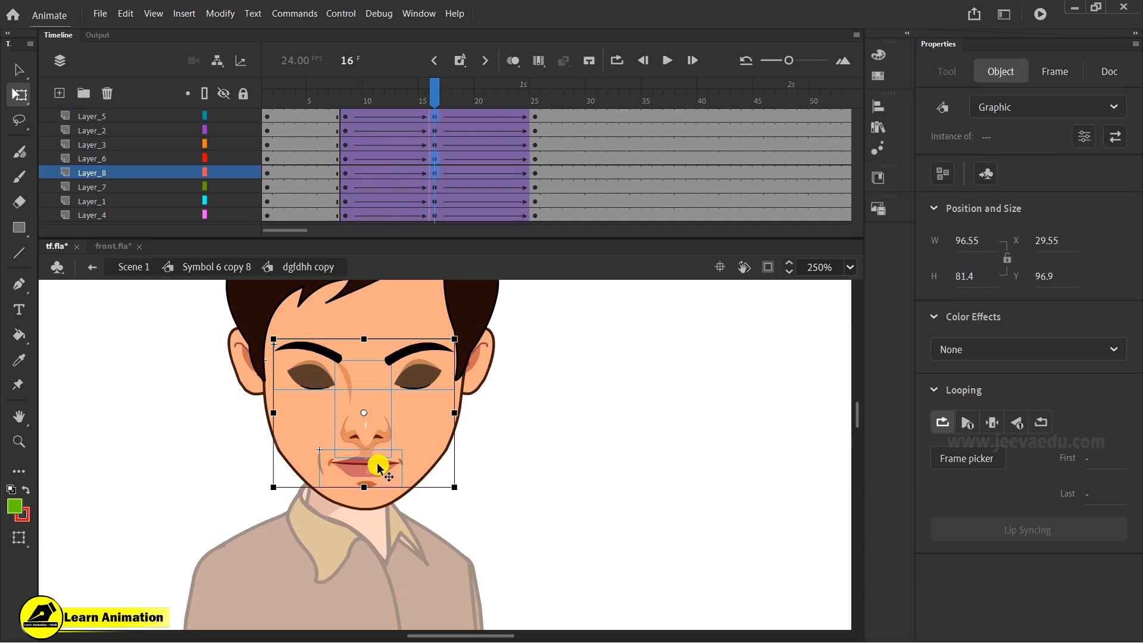
pyautogui.moveTo(274, 417); pyautogui.dragTo(285, 419)
pyautogui.press('Right')
pyautogui.press('Right')
pyautogui.press('Right')
pyautogui.press('Right')
pyautogui.press('Right')
pyautogui.press('Right')
pyautogui.press('Right')
pyautogui.press('Right')
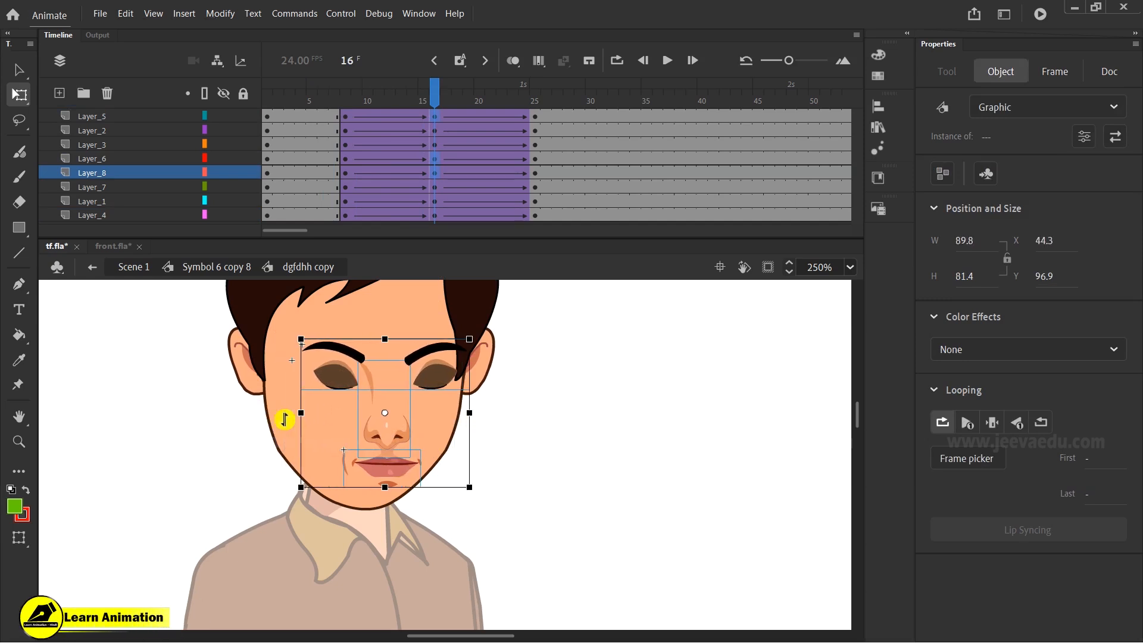
pyautogui.press('Left')
pyautogui.press('Left')
pyautogui.press('Left')
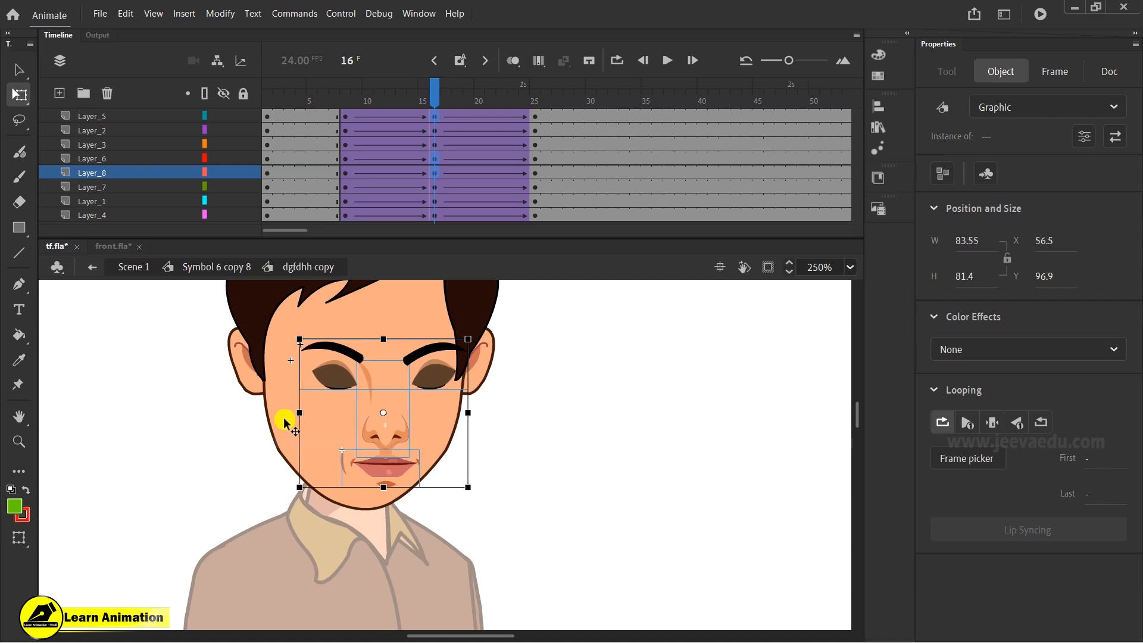
pyautogui.press('Down')
pyautogui.press('Down')
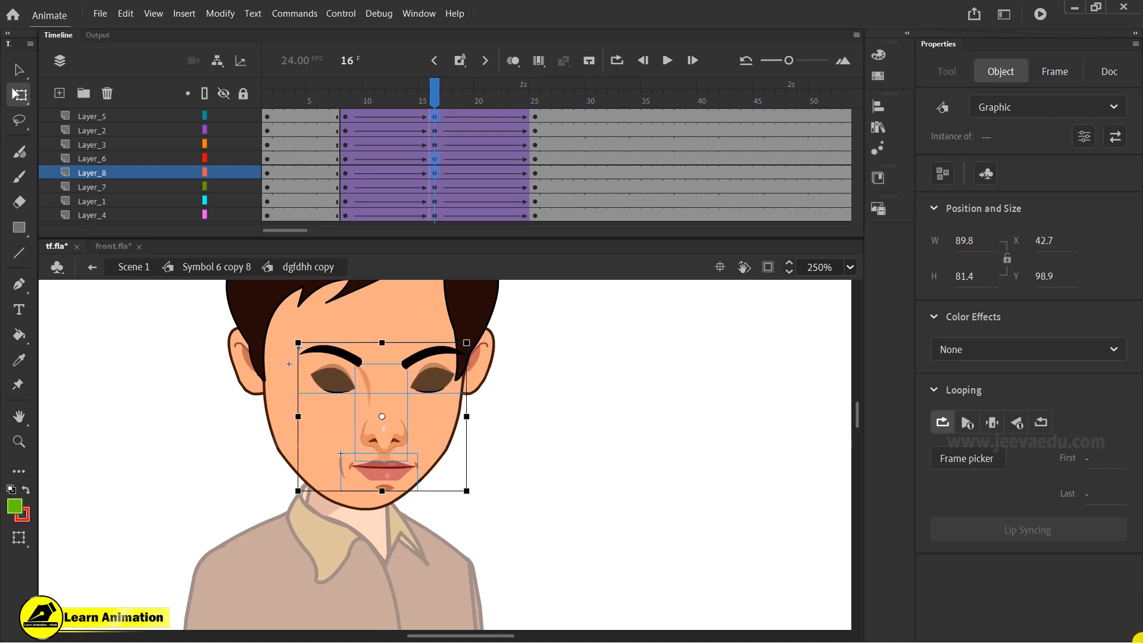
# - Move the right hair strand's layer to the top of the layer stack
pyautogui.click(474, 317)
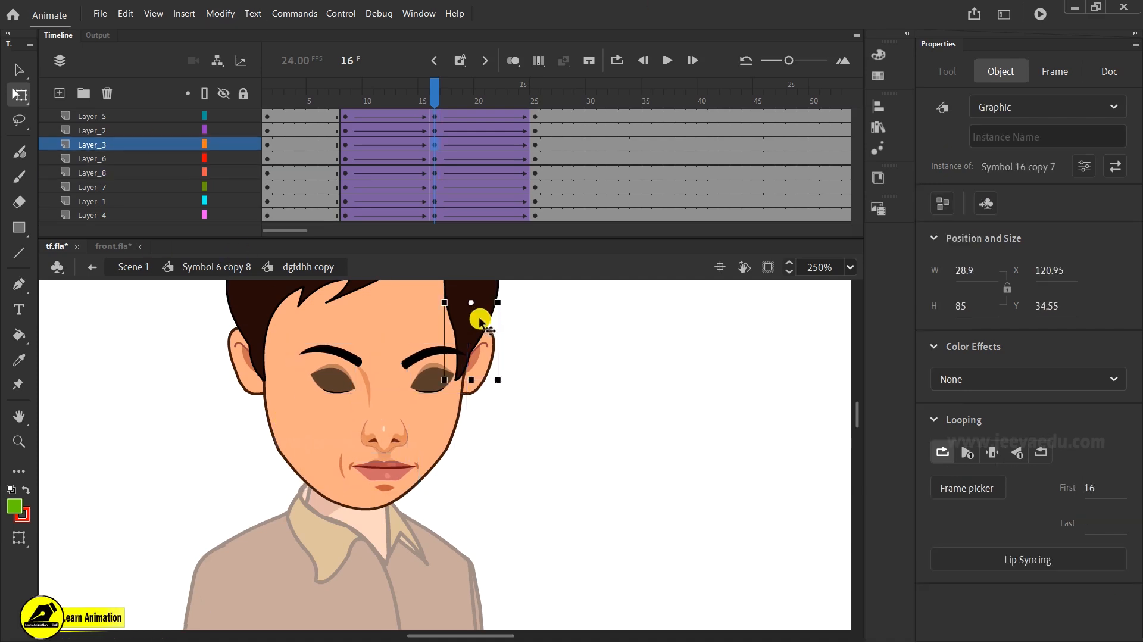
pyautogui.click(102, 145)
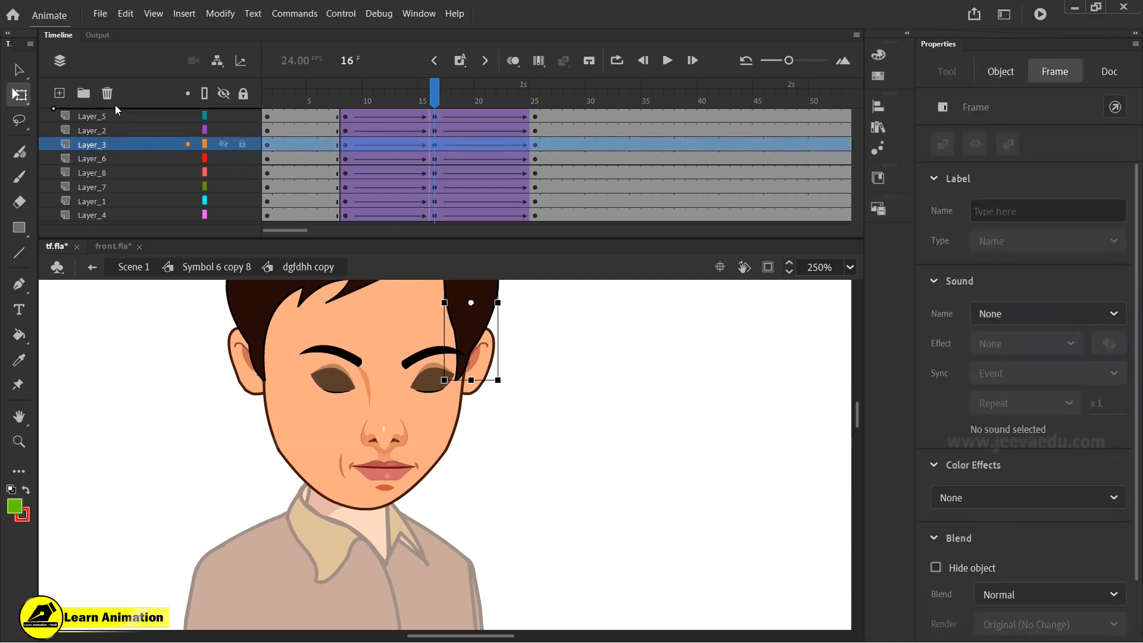
pyautogui.moveTo(116, 111); pyautogui.dragTo(114, 96)
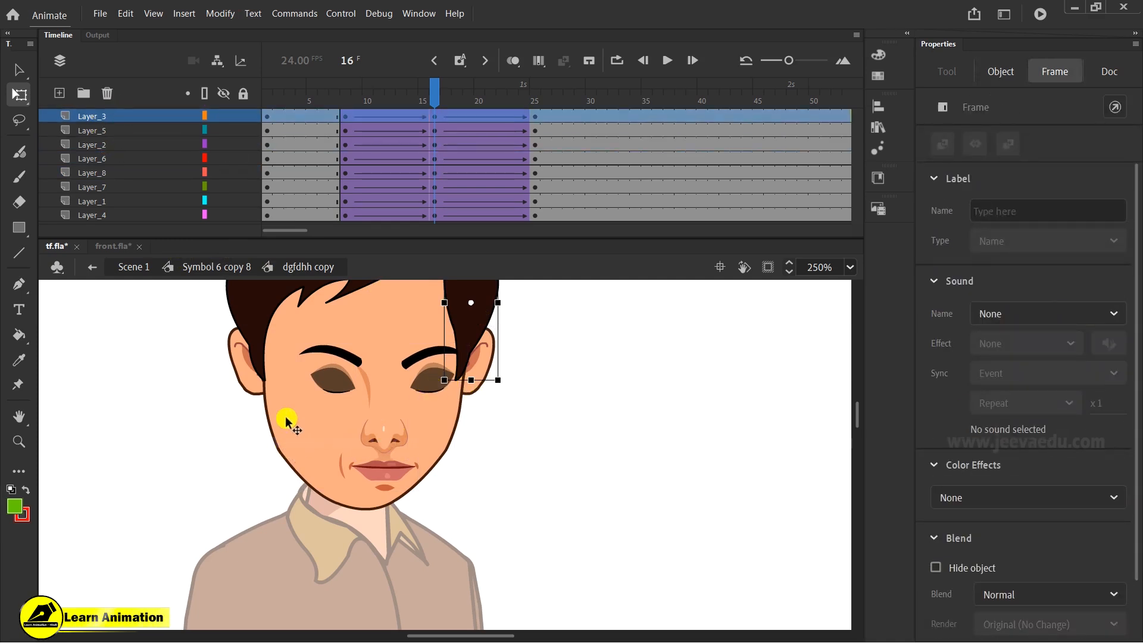
# - At frame 16, nudge the ears slightly to the left
pyautogui.click(247, 381)
pyautogui.press('Left')
pyautogui.press('Left')
pyautogui.press('Left')
pyautogui.press('Left')
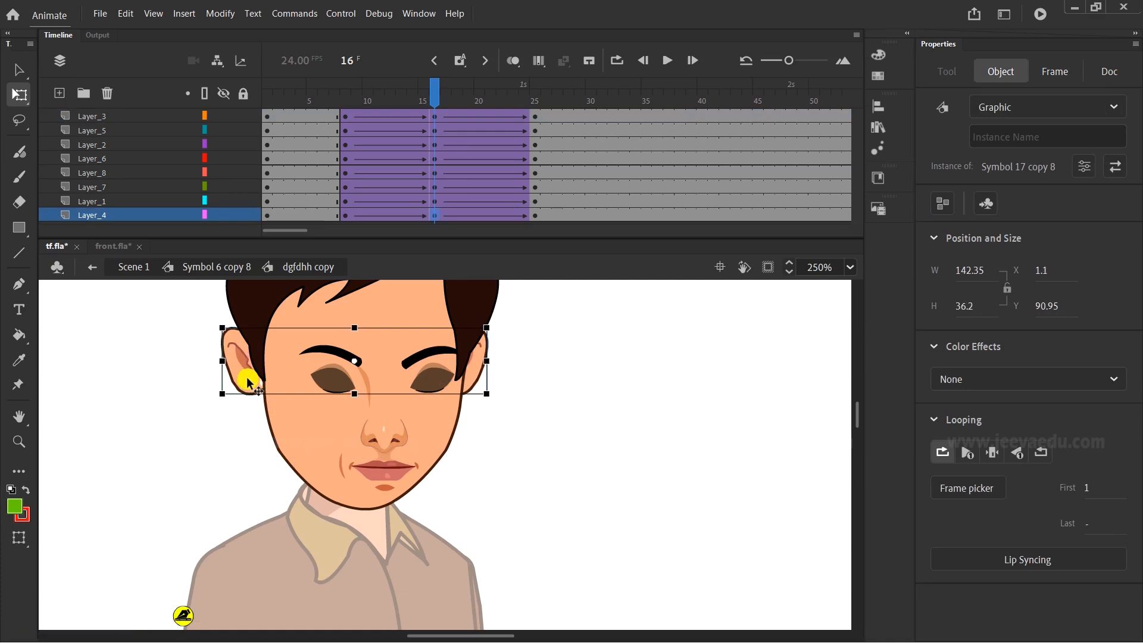
# - Zoom in on the left ear, open its group to tweak its inner edge, then exit and zoom back out
pyautogui.press('z')
pyautogui.click(247, 377)
pyautogui.press('v')
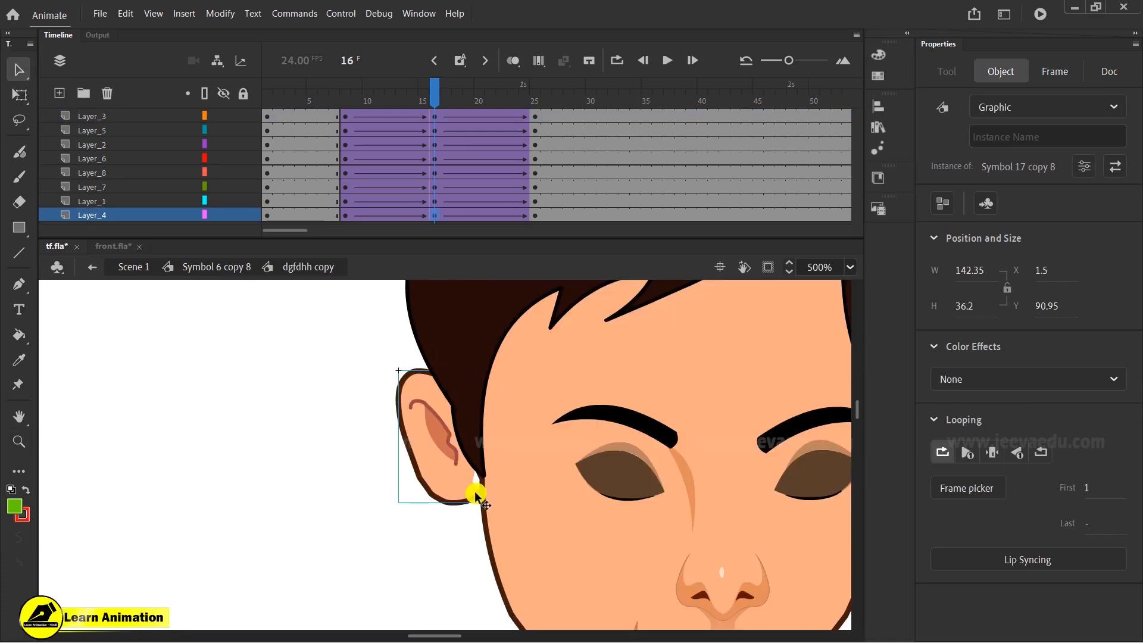
pyautogui.doubleClick(481, 494)
pyautogui.doubleClick(479, 500)
pyautogui.moveTo(491, 481); pyautogui.dragTo(492, 469)
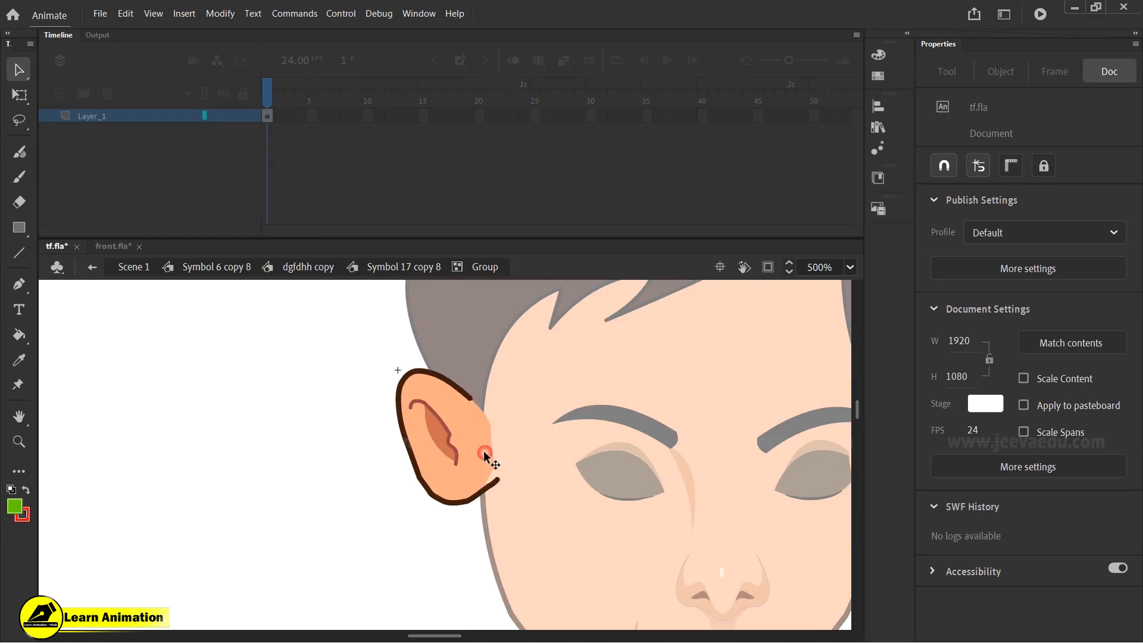
pyautogui.doubleClick(345, 481)
pyautogui.doubleClick(345, 481)
pyautogui.press('z')
pyautogui.keyDown('alt'); pyautogui.click(573, 480); pyautogui.keyUp('alt')
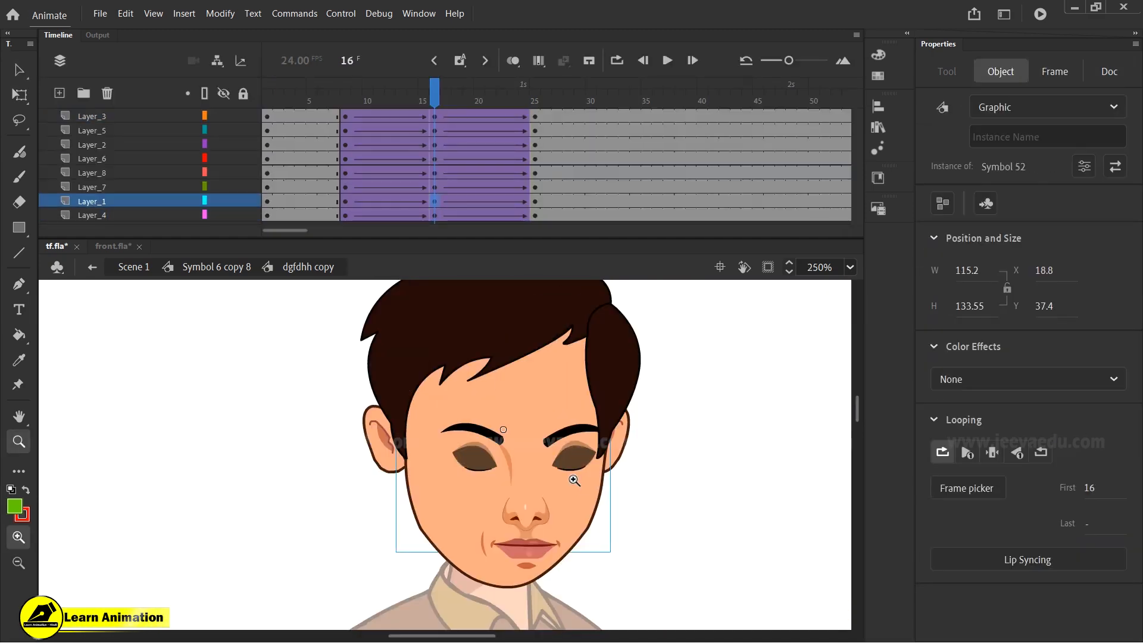
# - At frame 16, move the front hair layer to the top of the layer stack
pyautogui.moveTo(424, 103); pyautogui.dragTo(436, 138)
pyautogui.press('v')
pyautogui.click(618, 365)
pyautogui.moveTo(619, 366); pyautogui.dragTo(626, 376)
pyautogui.hotkey('ctrl', 'z')
pyautogui.click(516, 331)
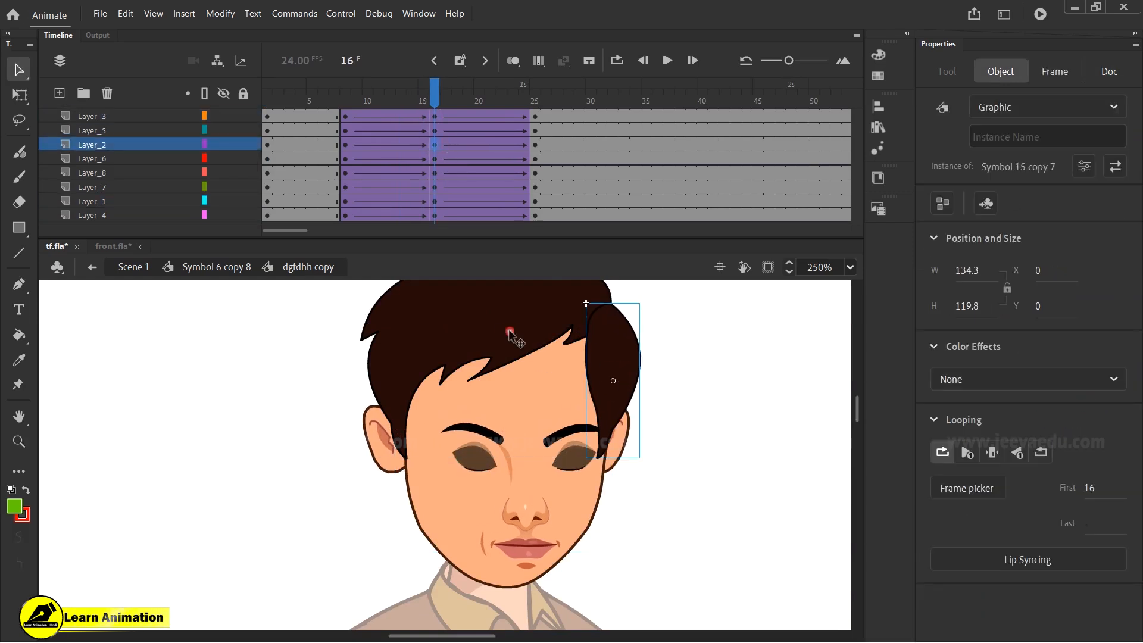
pyautogui.moveTo(145, 149); pyautogui.dragTo(150, 102)
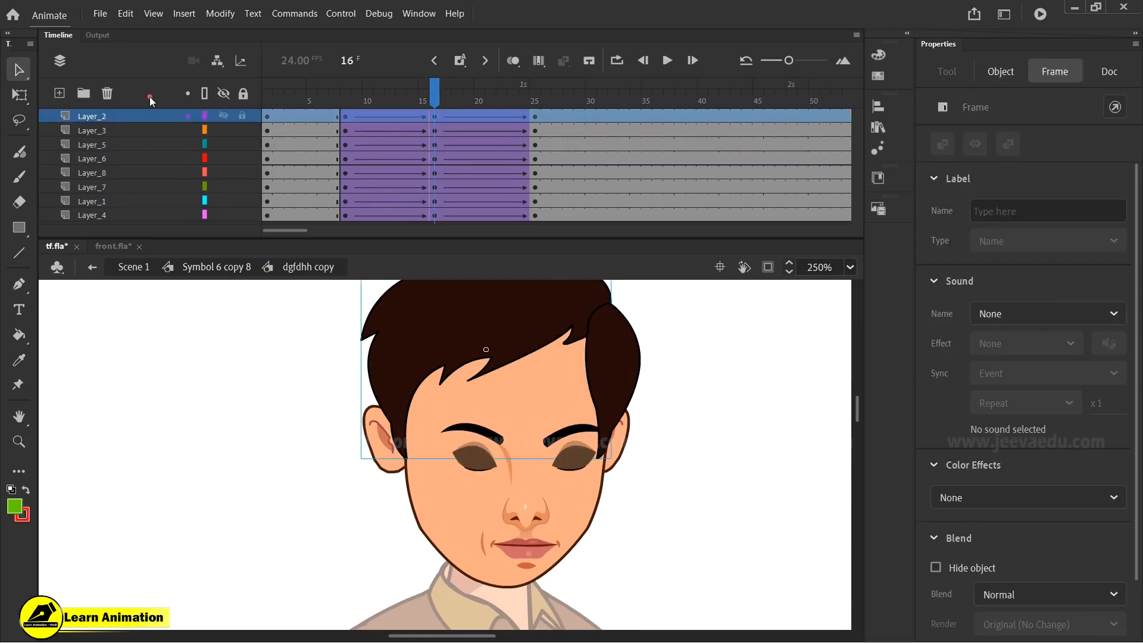
pyautogui.click(626, 419)
pyautogui.press('q')
pyautogui.moveTo(609, 419)
pyautogui.mouseDown()
pyautogui.moveTo(653, 410)
pyautogui.moveTo(628, 410)
pyautogui.mouseUp()
pyautogui.hotkey('ctrl', 'z')
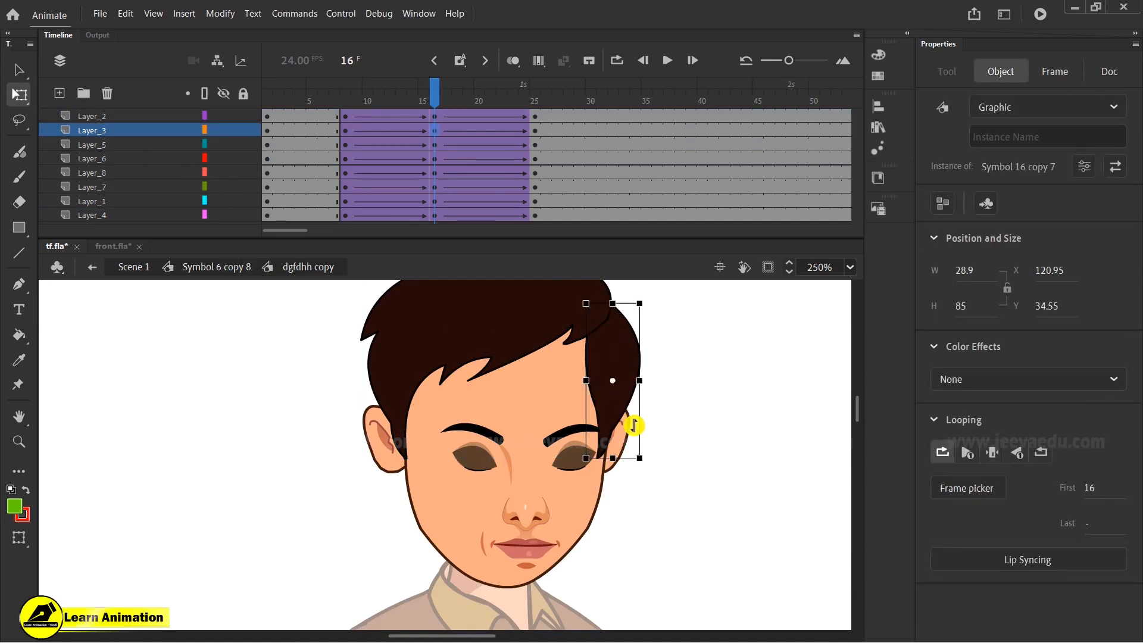
# - Reorder the layers, moving the front hair layer and the right hair strand's layer down near the bottom of the stack
pyautogui.moveTo(128, 116); pyautogui.dragTo(137, 205)
pyautogui.hotkey('ctrl', 'z')
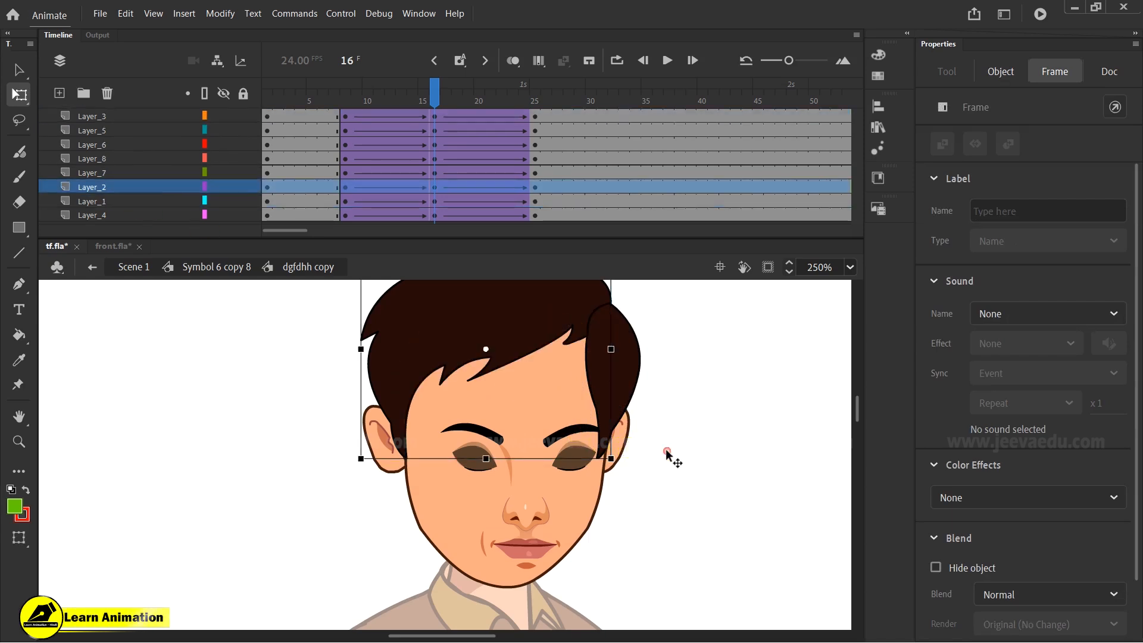
pyautogui.click(622, 405)
pyautogui.moveTo(140, 114); pyautogui.dragTo(132, 208)
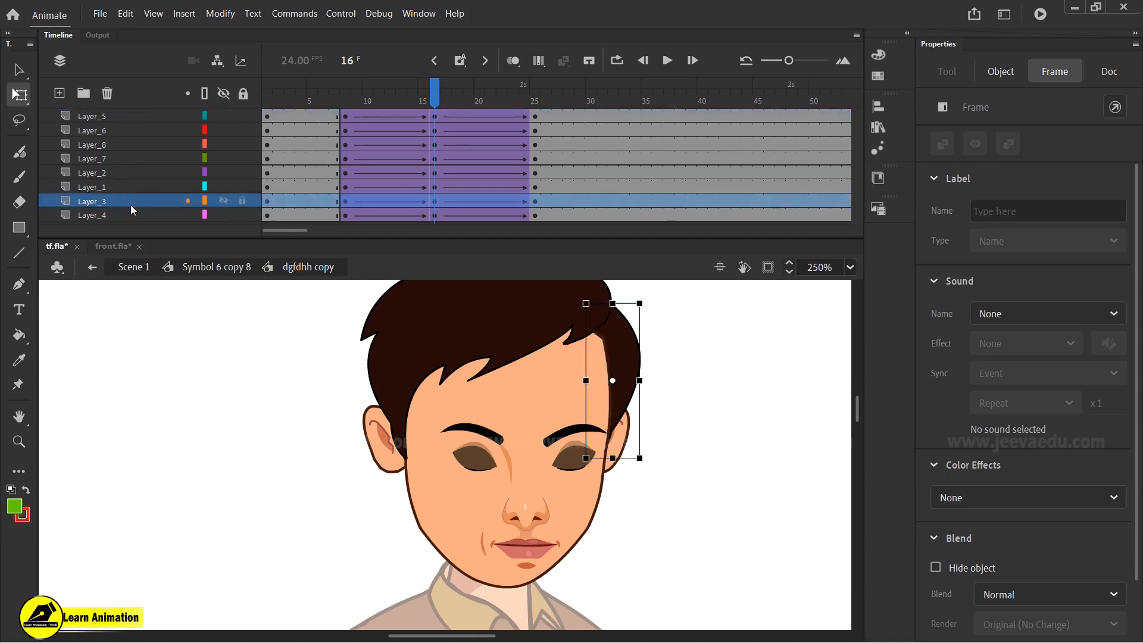
# - Open the face shape symbol to tweak its upper-right edge, then return to the head symbol
pyautogui.doubleClick(602, 352)
pyautogui.click(634, 336)
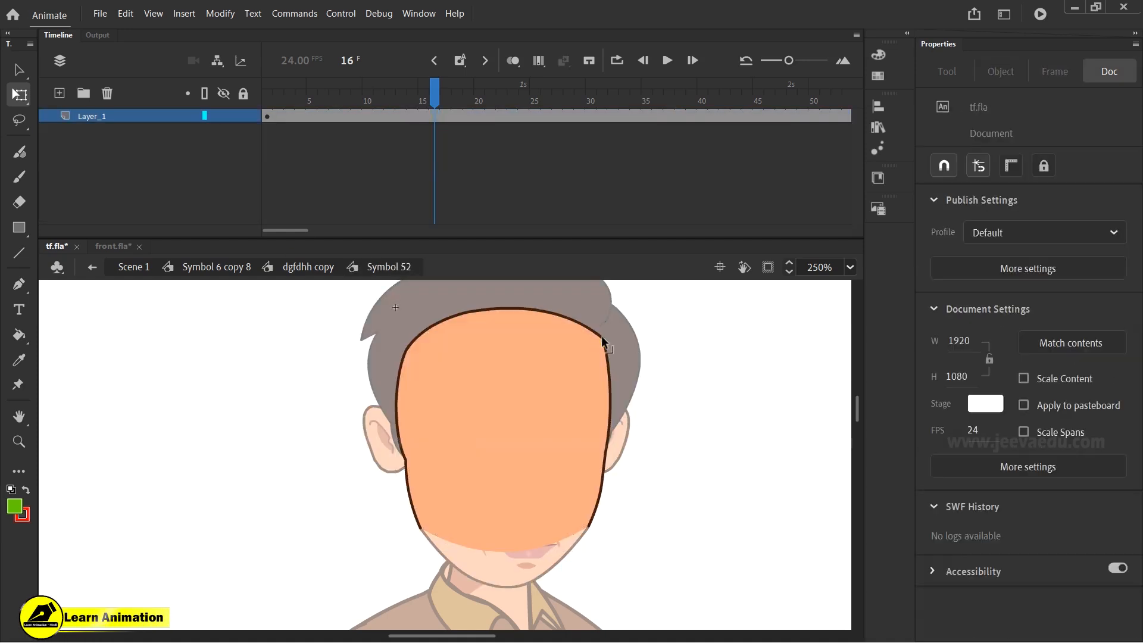
pyautogui.moveTo(595, 337); pyautogui.dragTo(620, 309)
pyautogui.doubleClick(701, 406)
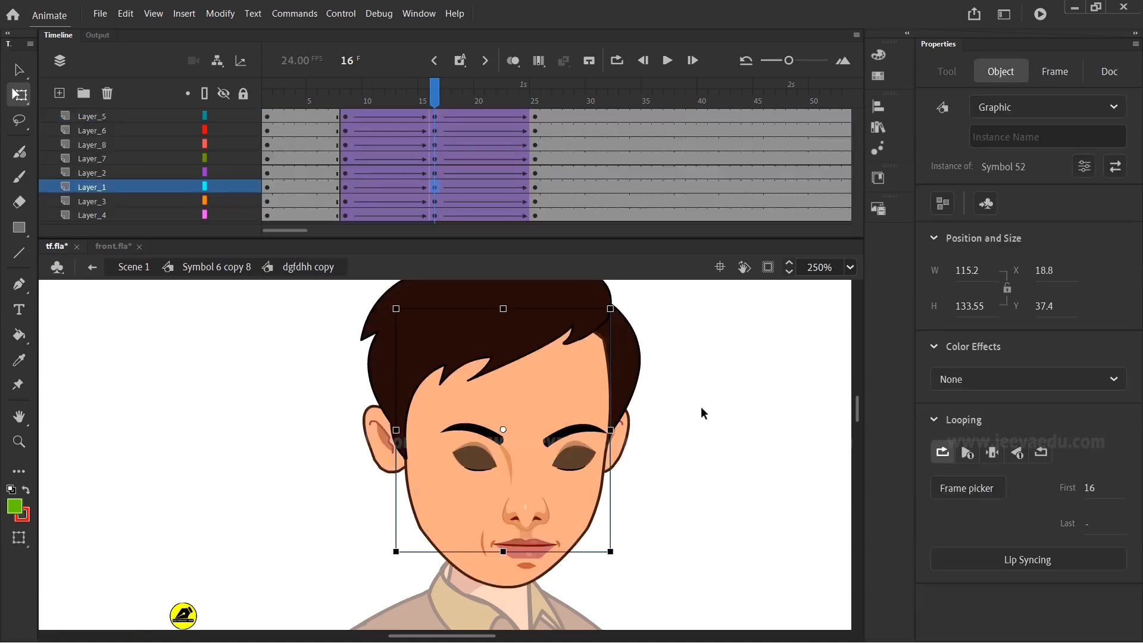
pyautogui.doubleClick(600, 360)
pyautogui.click(653, 332)
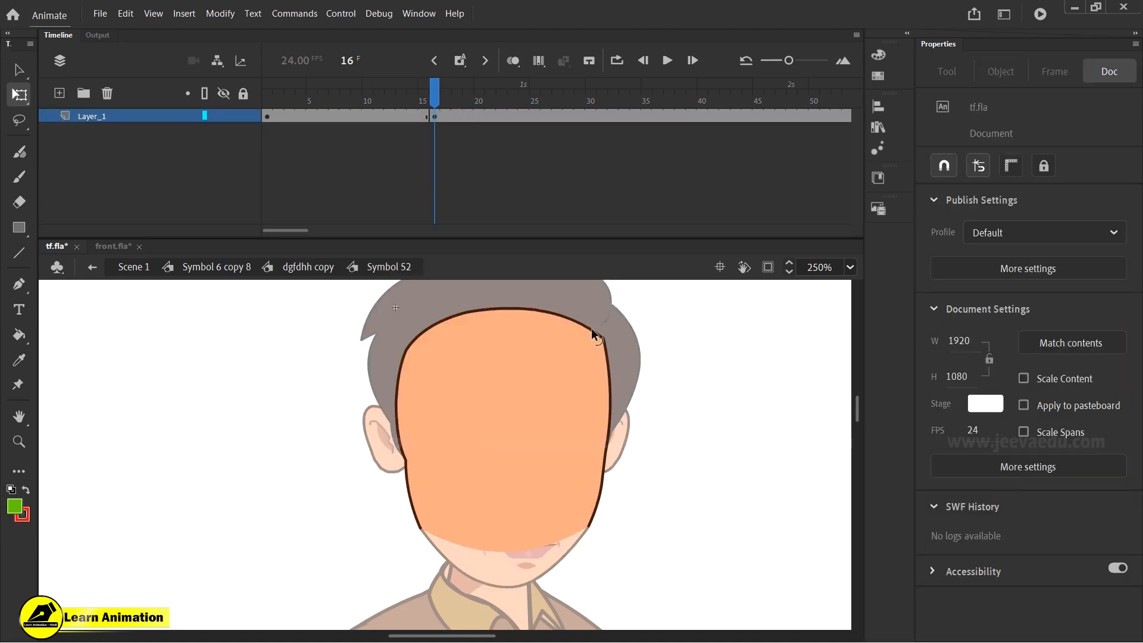
pyautogui.doubleClick(713, 363)
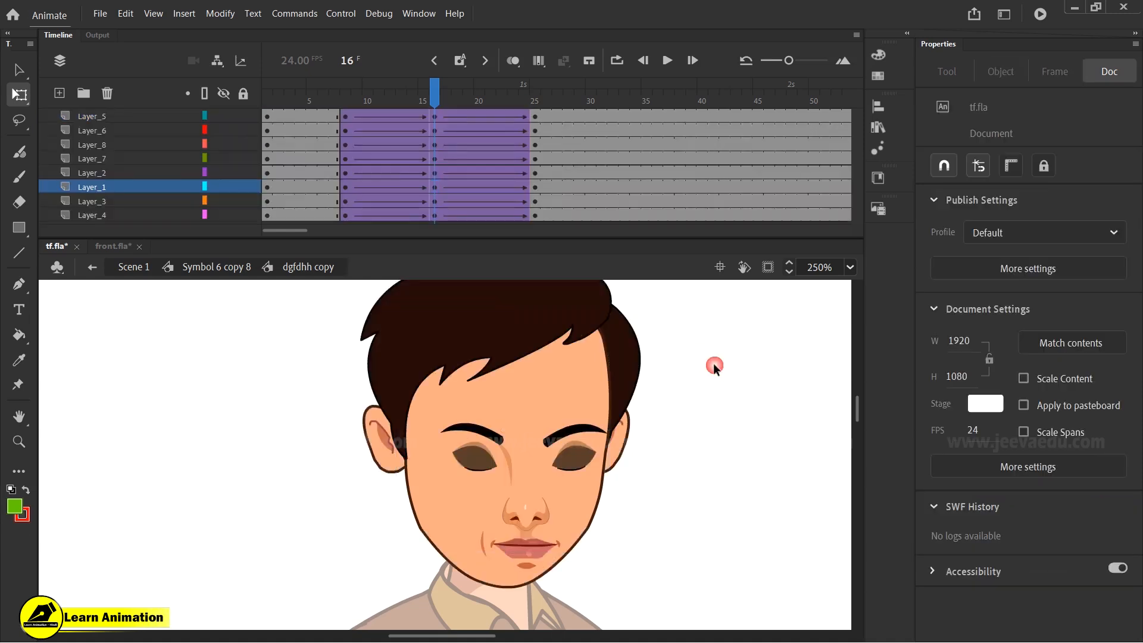
pyautogui.moveTo(437, 101); pyautogui.dragTo(437, 173)
pyautogui.click(638, 366)
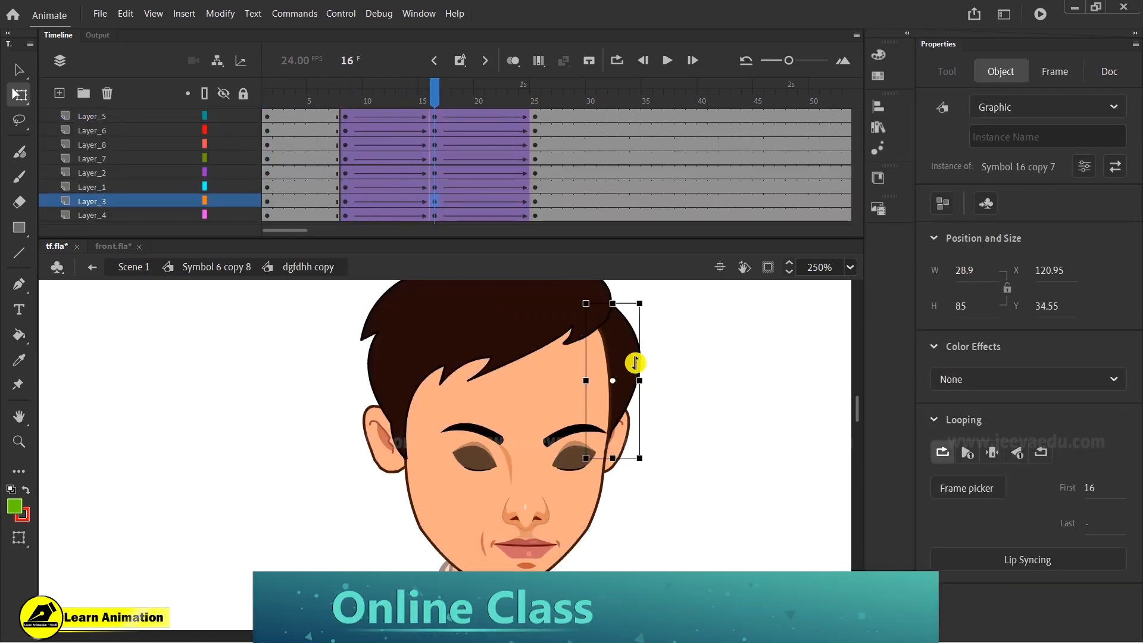
pyautogui.moveTo(638, 381)
pyautogui.mouseDown()
pyautogui.moveTo(618, 379)
pyautogui.moveTo(628, 380)
pyautogui.mouseUp()
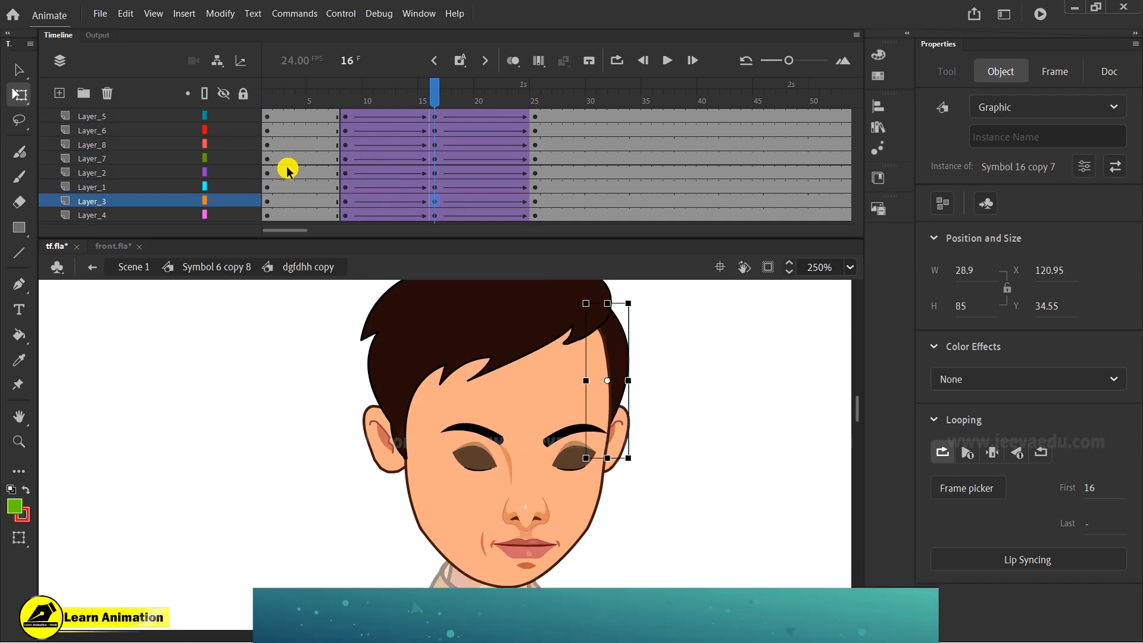
pyautogui.hotkey('ctrl', 'z')
# - Move the right hair strand's layer to third place and the front hair layer back to the top of the stack
pyautogui.moveTo(152, 199); pyautogui.dragTo(161, 125)
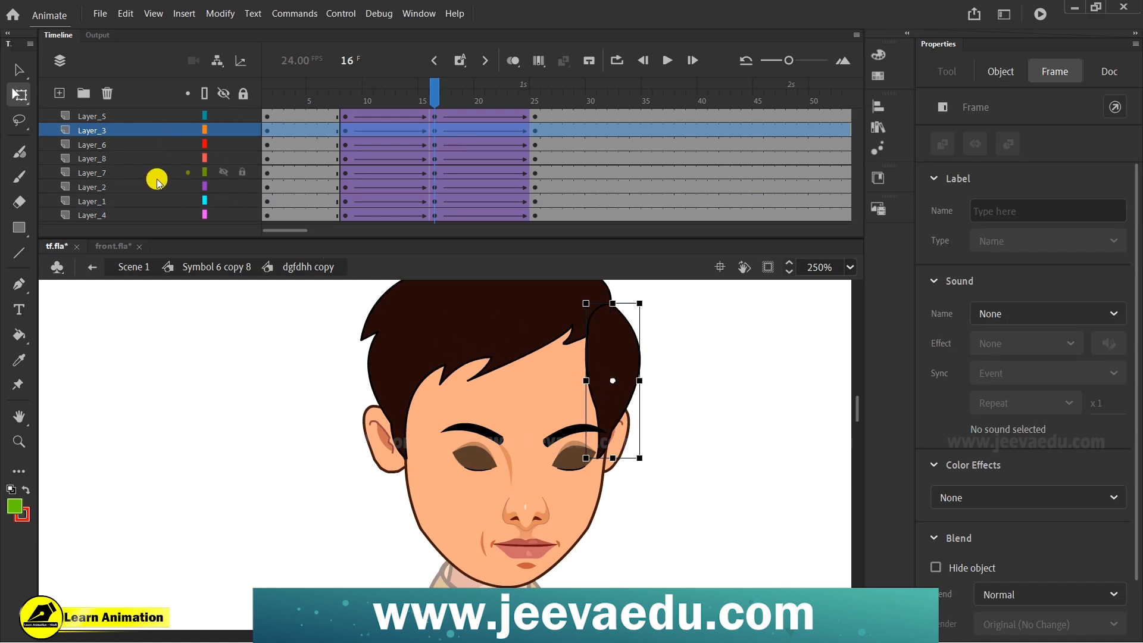
pyautogui.moveTo(140, 126); pyautogui.dragTo(144, 153)
pyautogui.click(455, 342)
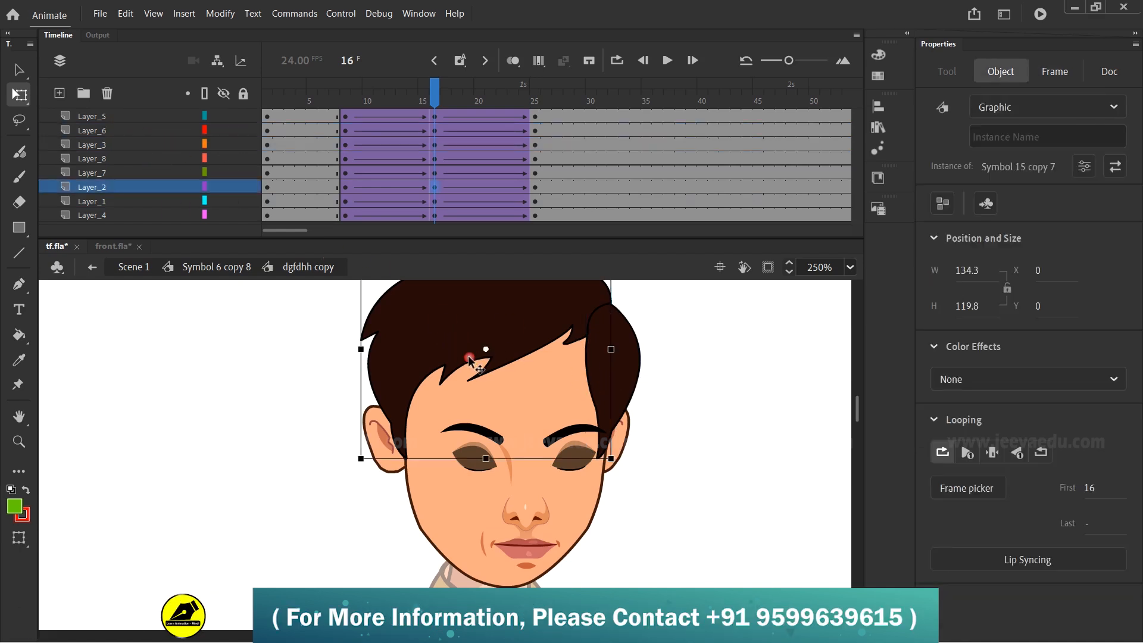
pyautogui.moveTo(121, 190); pyautogui.dragTo(125, 98)
# - At frame 16, make the right hair strand slightly narrower with Free Transform
pyautogui.click(622, 385)
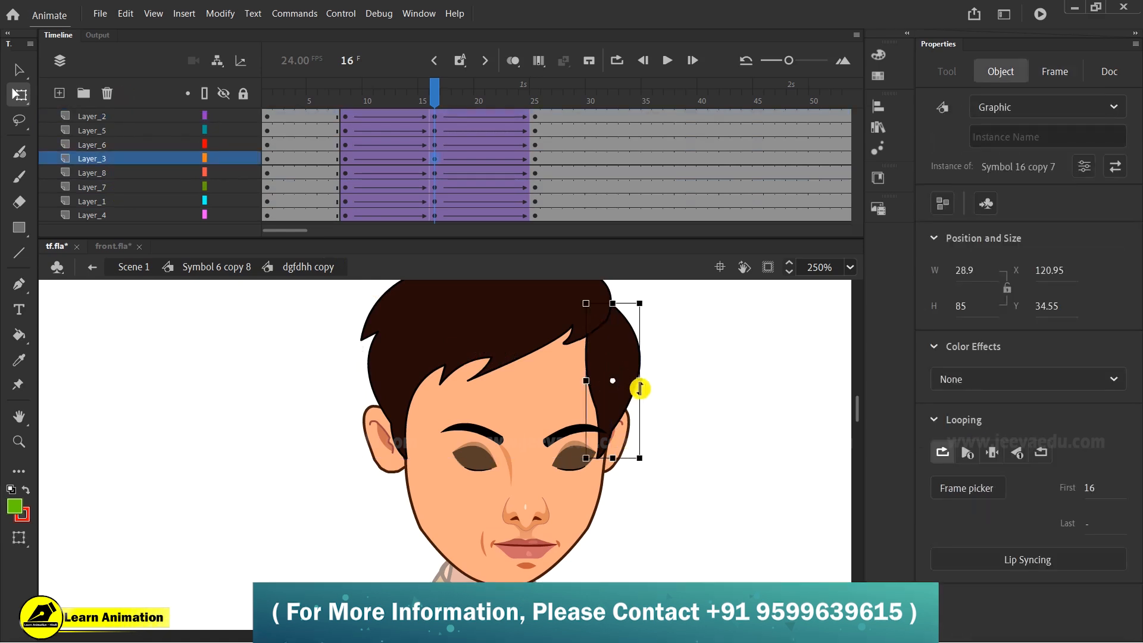
pyautogui.moveTo(640, 380); pyautogui.dragTo(634, 379)
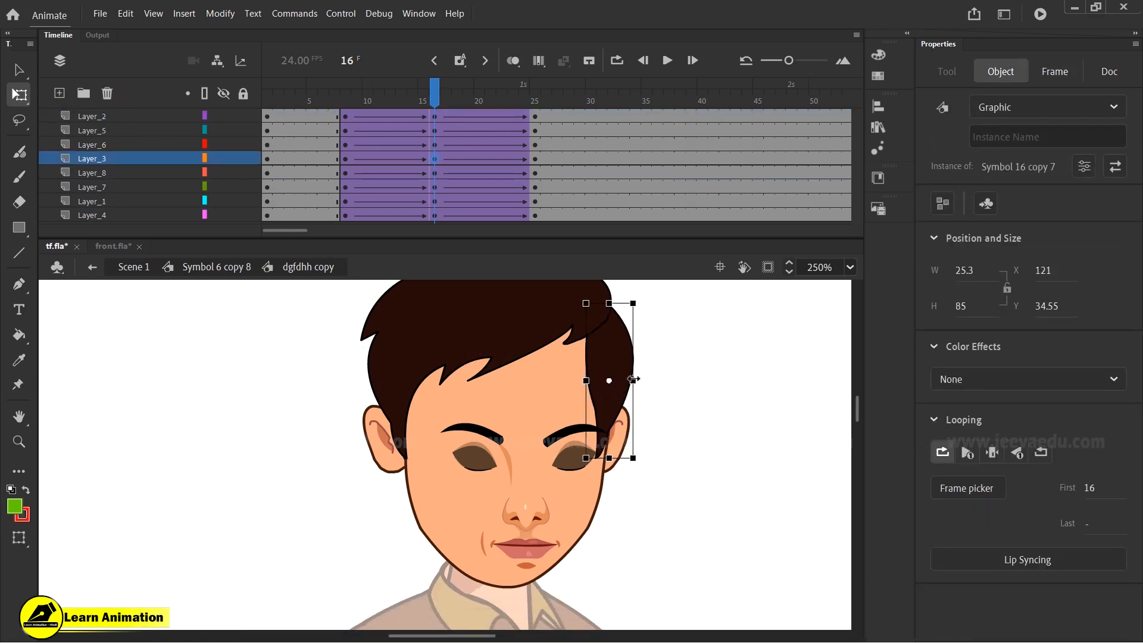
pyautogui.click(355, 117)
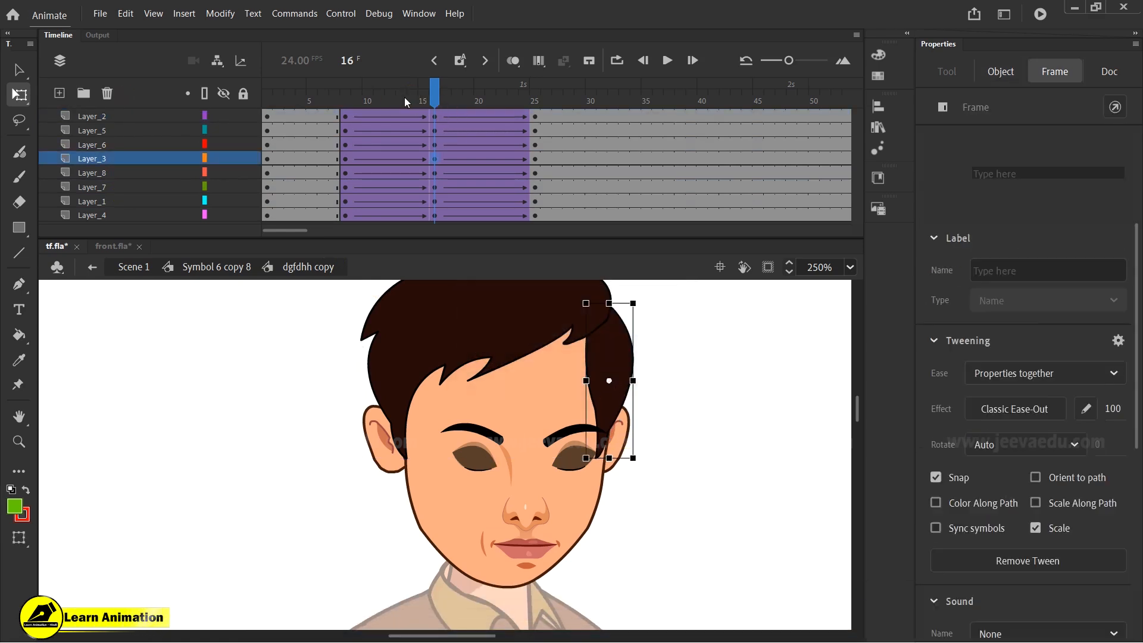
pyautogui.moveTo(352, 116); pyautogui.dragTo(435, 144)
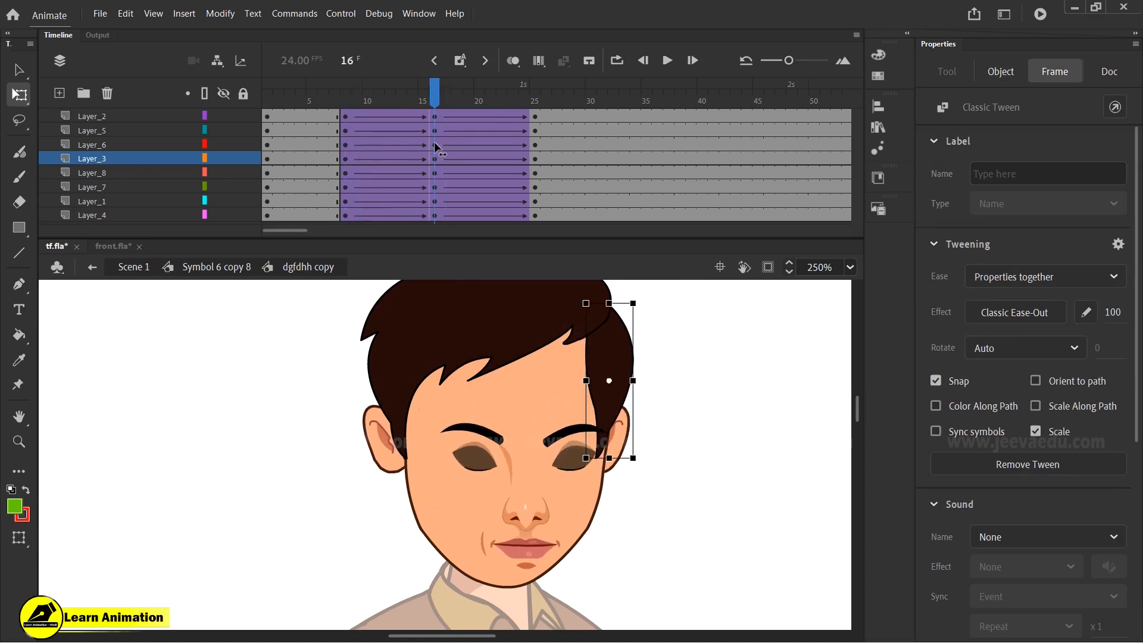
# - At frame 16, widen the front hair slightly to the left
pyautogui.click(402, 376)
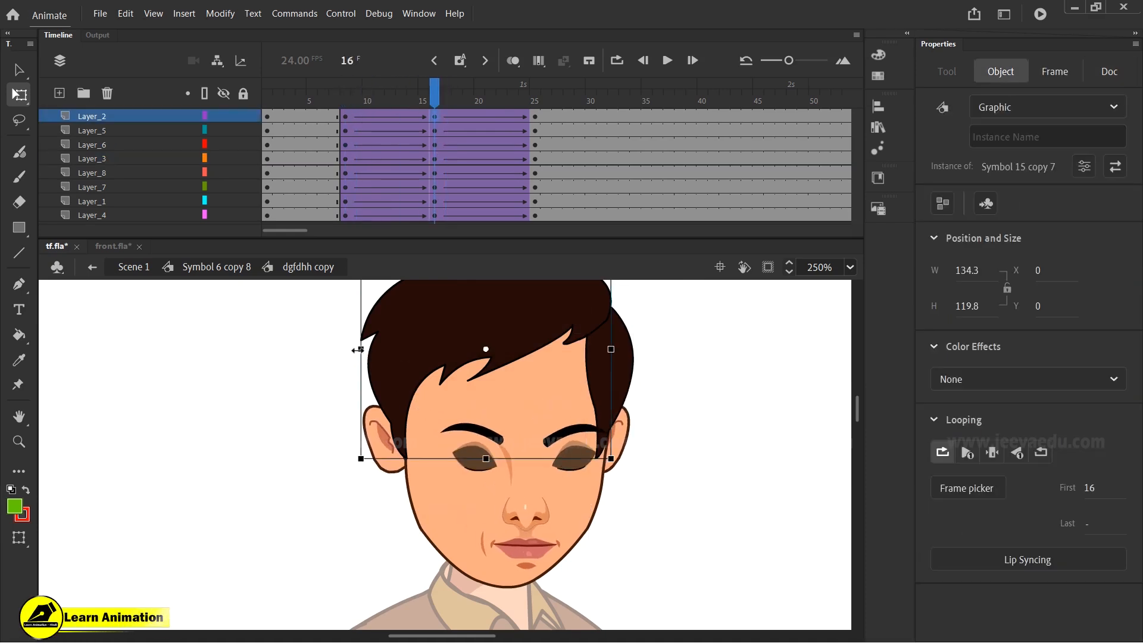
pyautogui.moveTo(359, 349); pyautogui.dragTo(355, 349)
pyautogui.moveTo(429, 89); pyautogui.dragTo(434, 196)
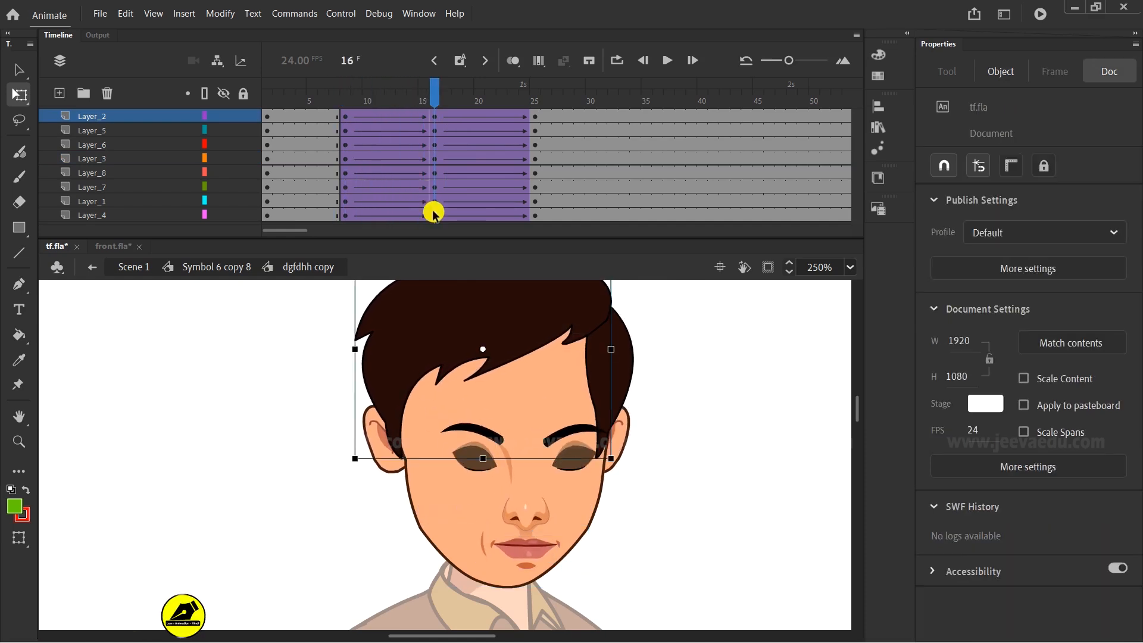
# - Exit to the character symbol and zoom out to review the whole character at frame 16
pyautogui.click(196, 267)
pyautogui.press('z')
pyautogui.keyDown('alt'); pyautogui.click(390, 420); pyautogui.keyUp('alt')
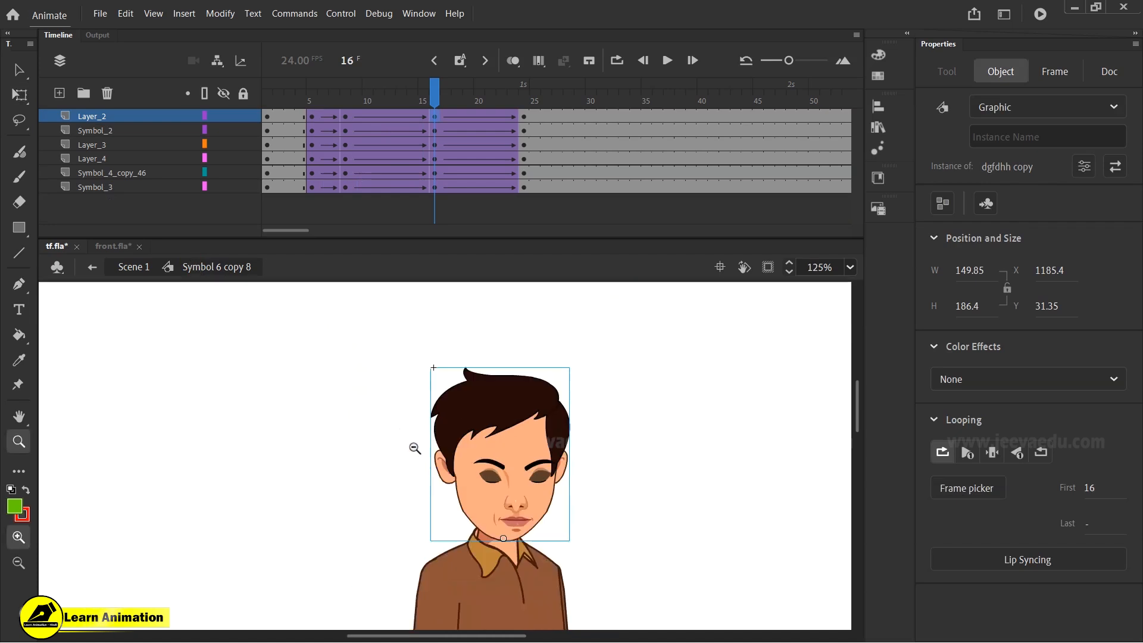
pyautogui.keyDown('alt'); pyautogui.click(396, 430); pyautogui.keyUp('alt')
pyautogui.moveTo(423, 89); pyautogui.dragTo(434, 173)
pyautogui.press('v')
pyautogui.click(495, 468)
pyautogui.click(454, 156)
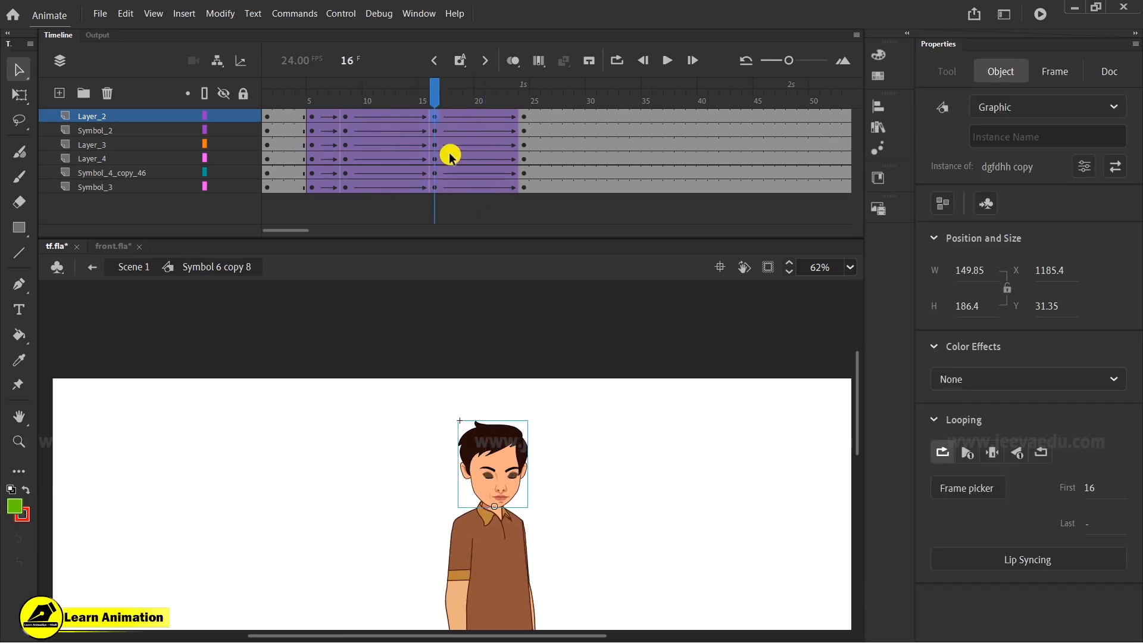
# - Add a new layer and paste the front-facing head from front.fla into its frame 16
pyautogui.click(60, 93)
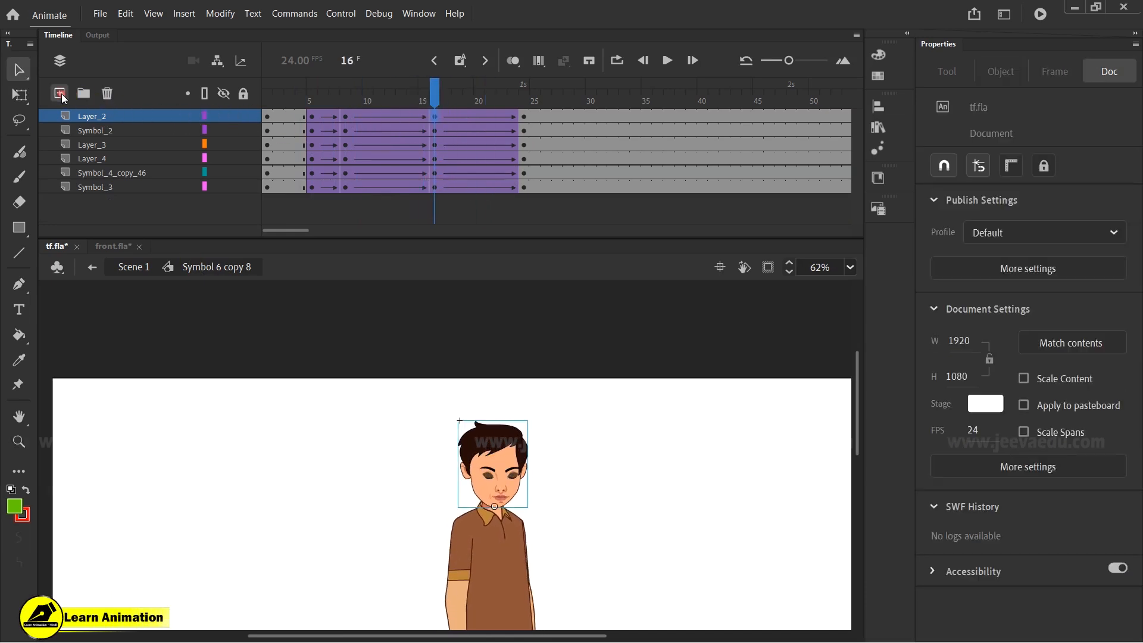
pyautogui.click(436, 116)
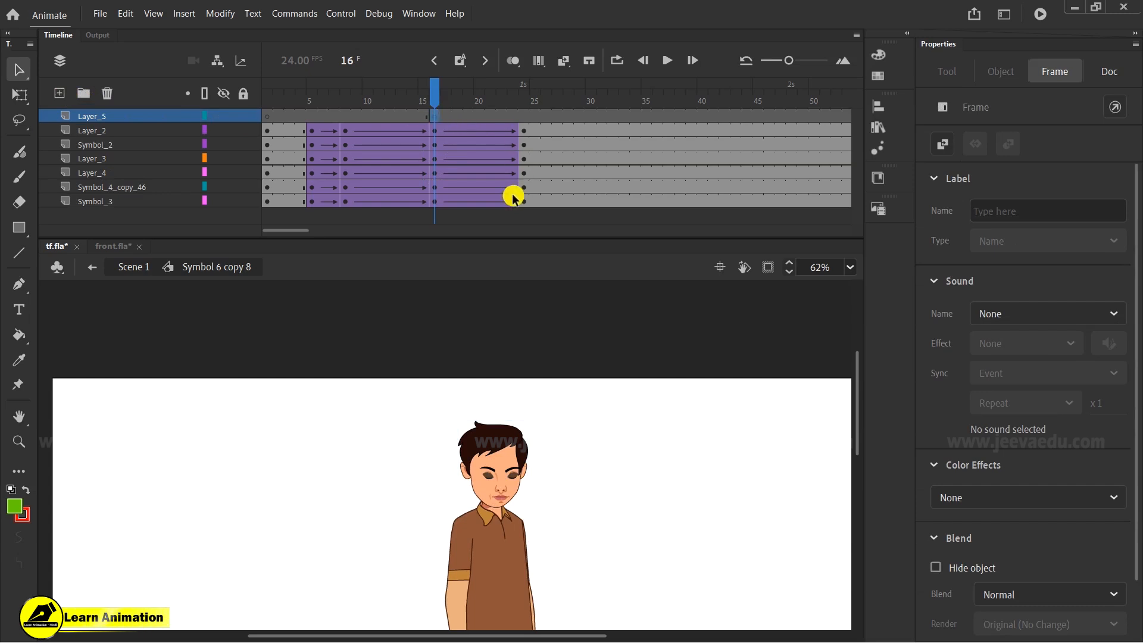
pyautogui.click(117, 246)
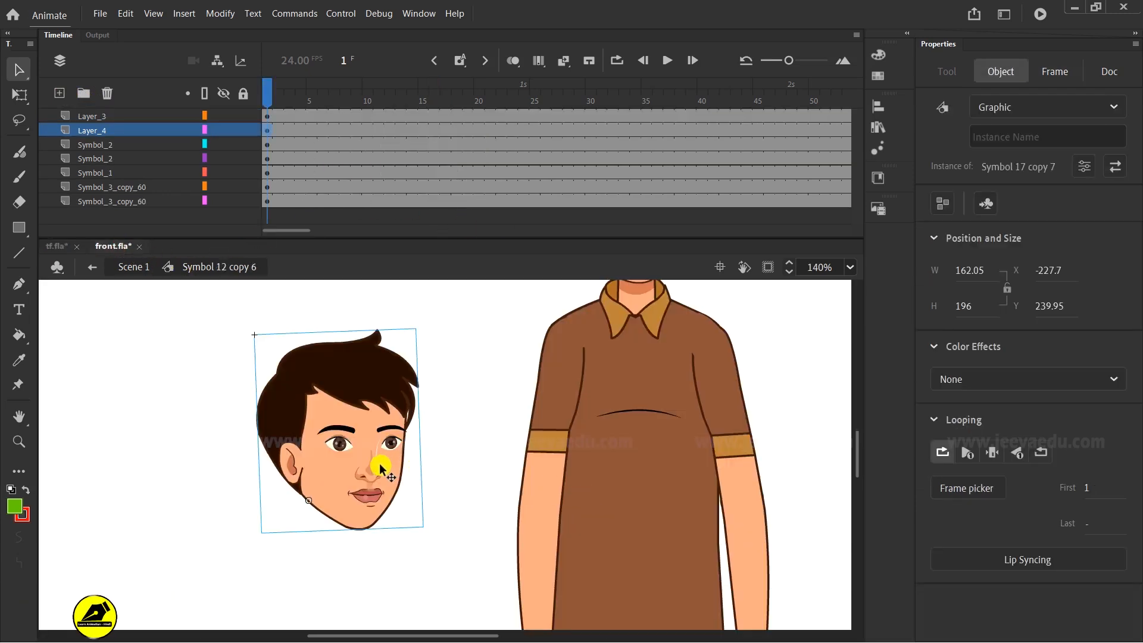
pyautogui.click(56, 246)
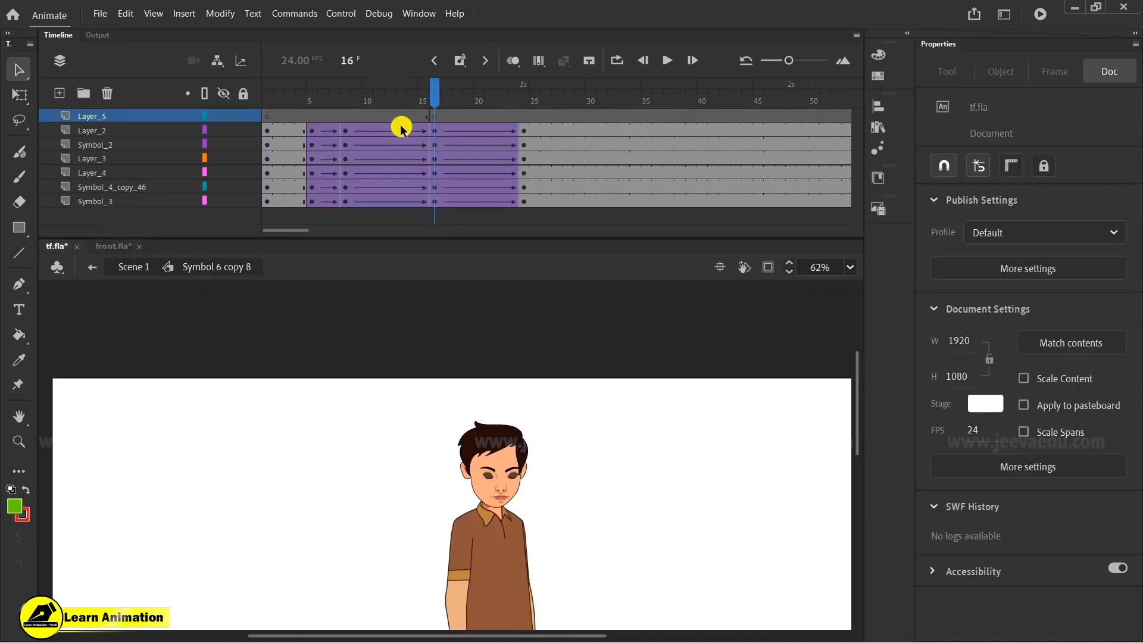
pyautogui.click(434, 116)
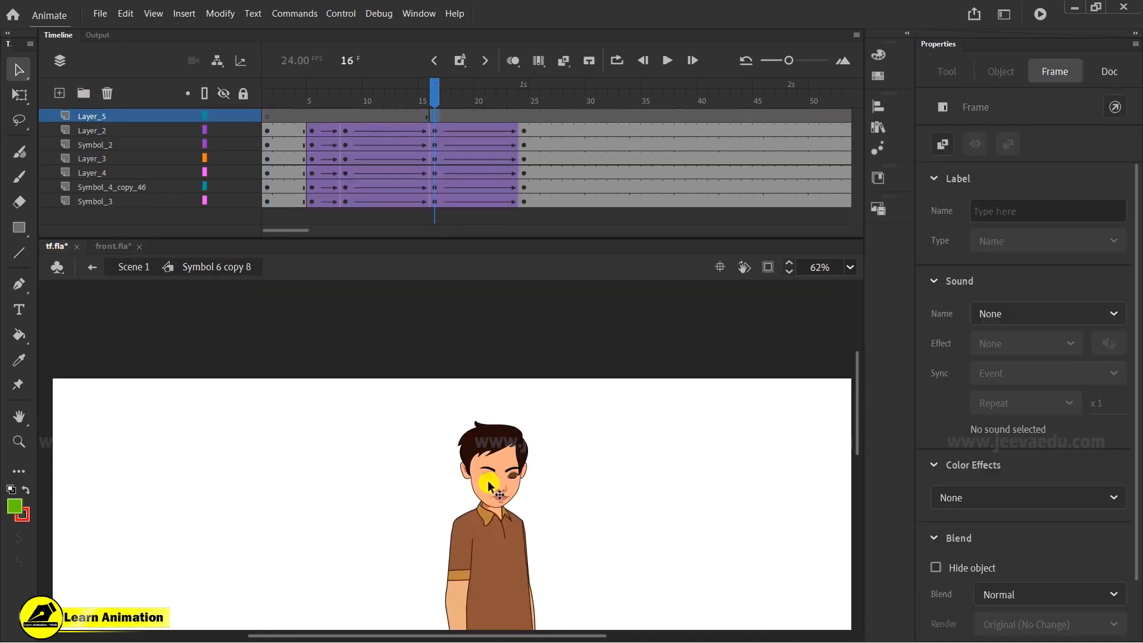
pyautogui.hotkey('ctrl', 'v')
# - Zoom in and move the pasted front head over the character's existing head
pyautogui.hotkey('ctrl', 'space')
pyautogui.click(440, 483)
pyautogui.moveTo(483, 451); pyautogui.dragTo(574, 467)
pyautogui.press('q')
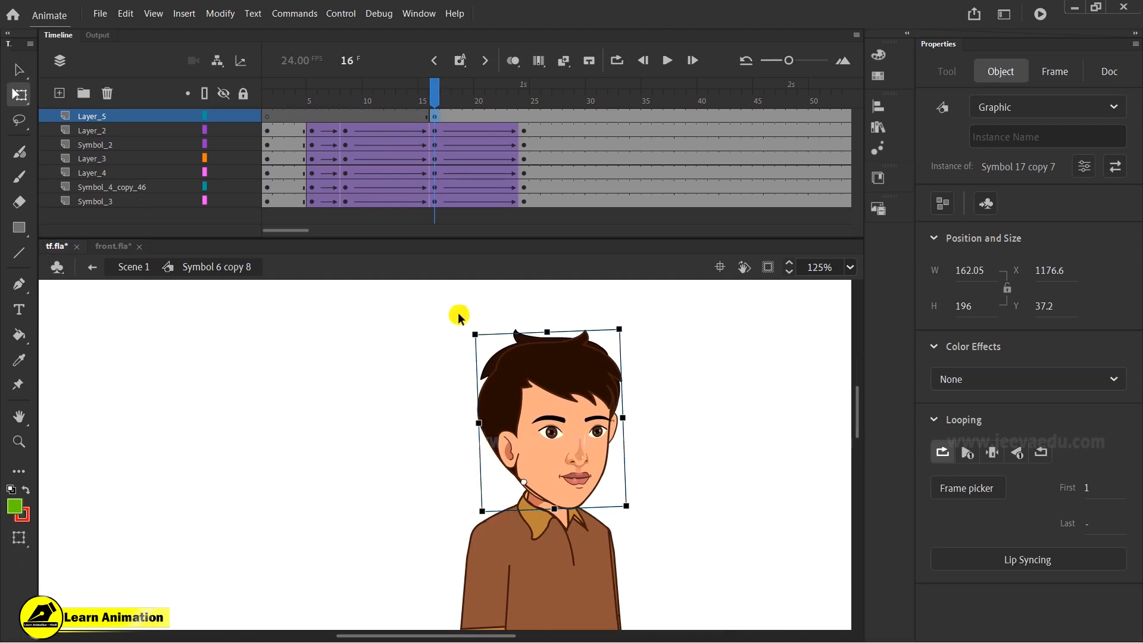
# - Align the front head with the old head in outline view, nudging it up three and left four steps
pyautogui.click(237, 116)
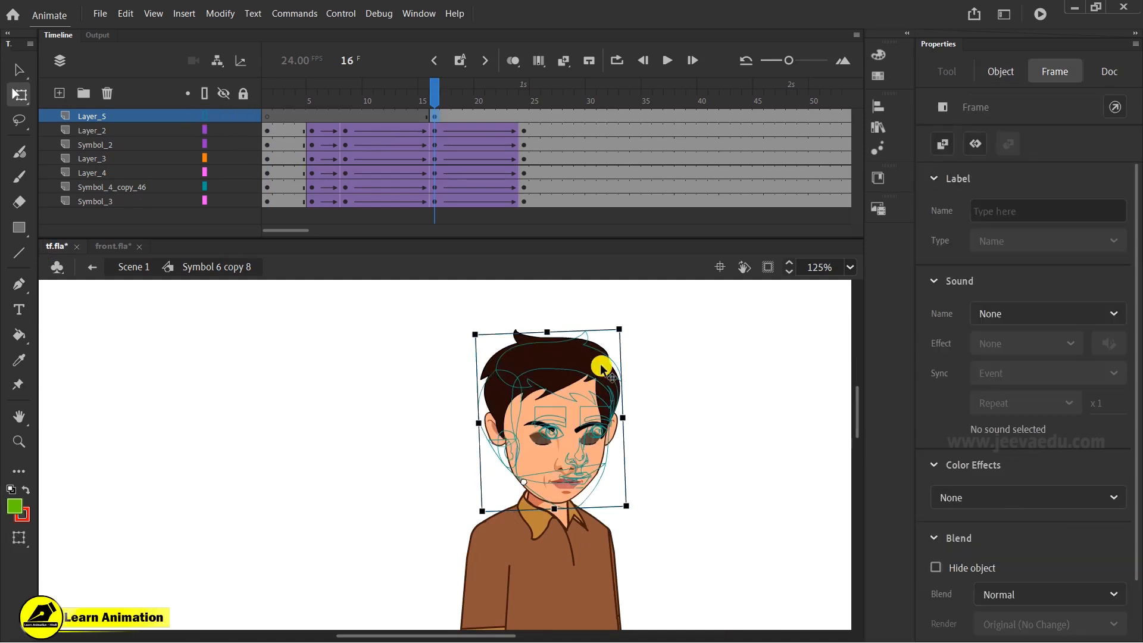
pyautogui.press('Up')
pyautogui.press('Up')
pyautogui.press('Up')
pyautogui.press('Up')
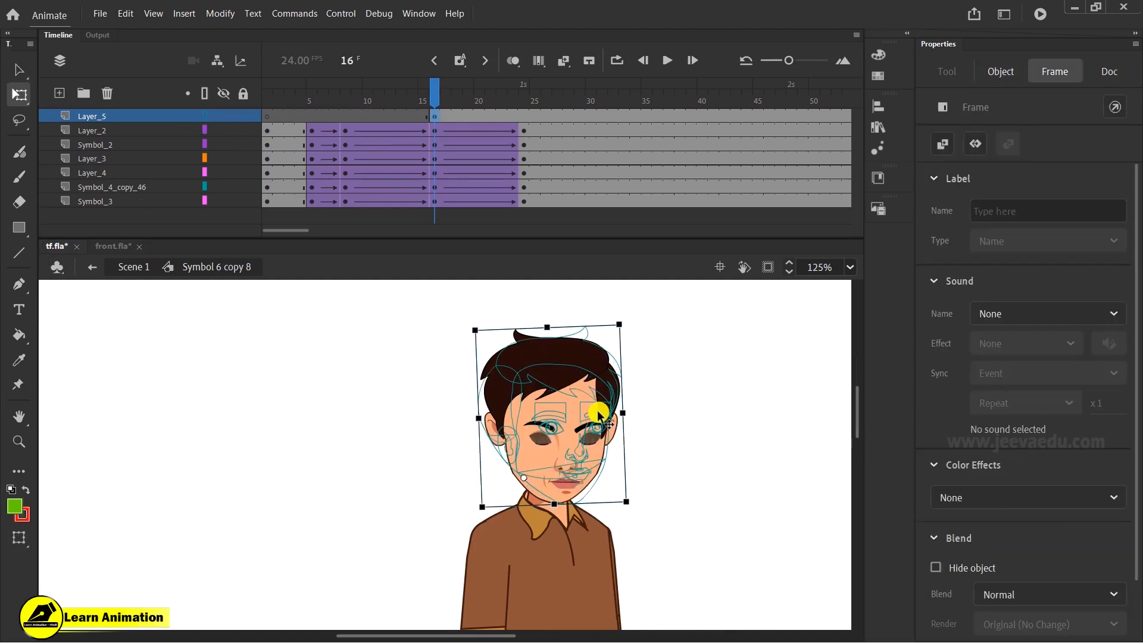
pyautogui.press('Left')
pyautogui.press('Left')
pyautogui.press('Left')
pyautogui.press('Left')
pyautogui.press('Left')
pyautogui.press('Left')
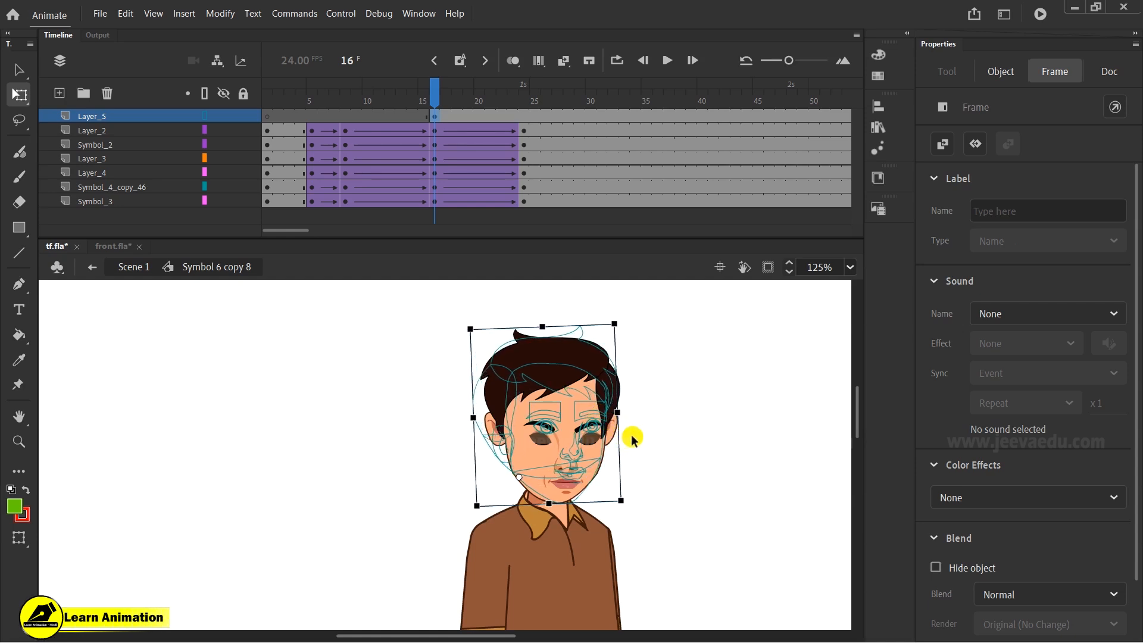
pyautogui.click(206, 116)
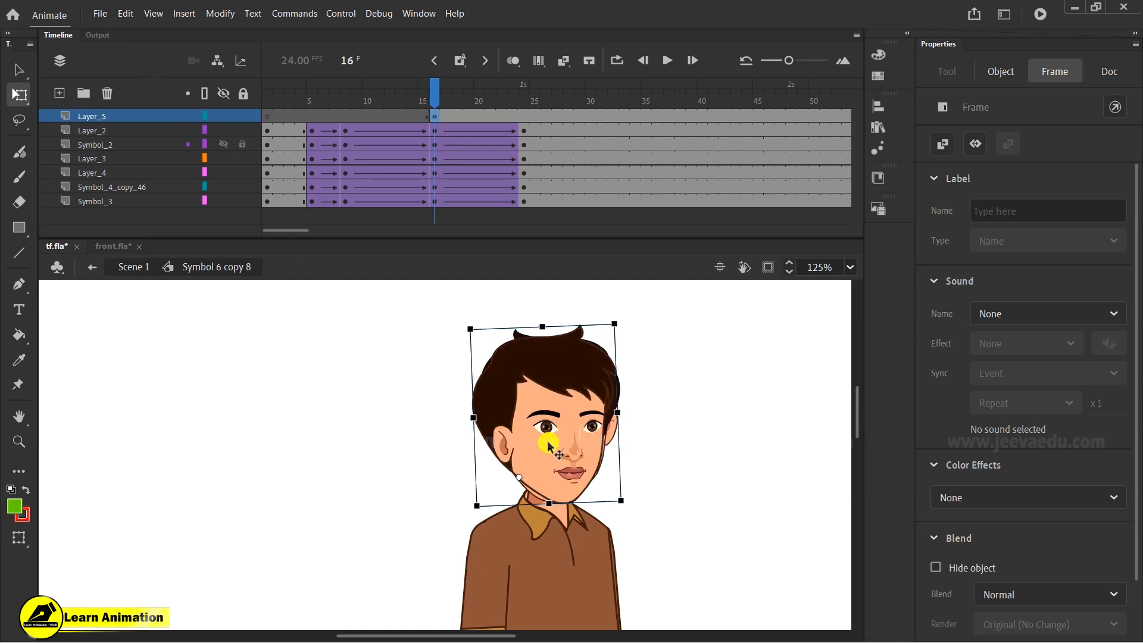
# - Enter the old side-head symbol, break apart its chin symbol and cut the mouth out of it
pyautogui.click(562, 474)
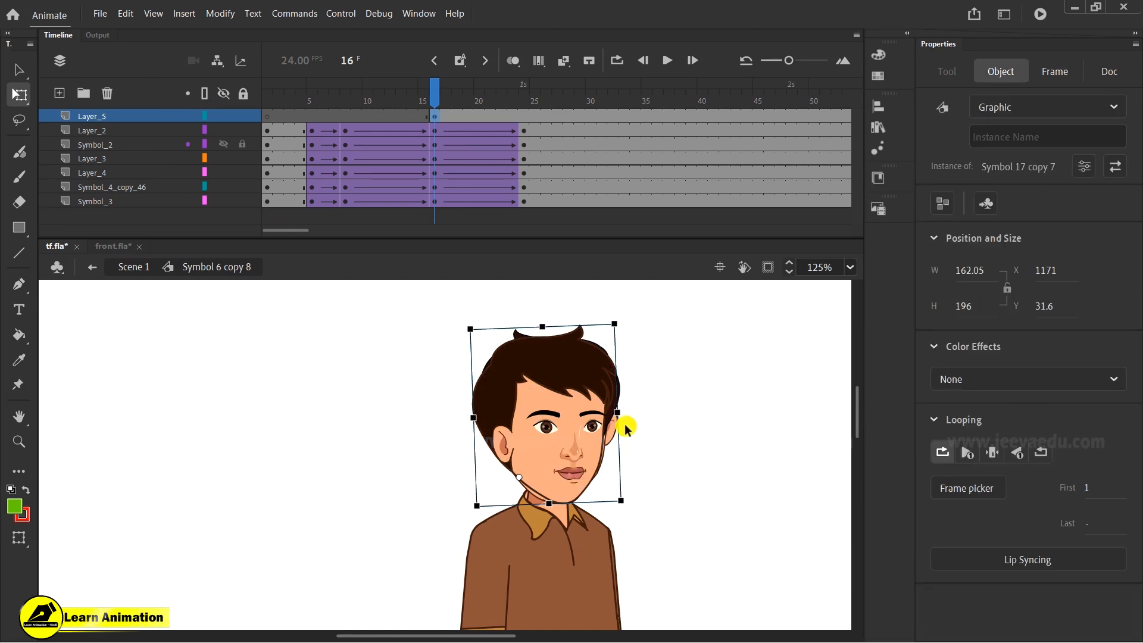
pyautogui.doubleClick(544, 462)
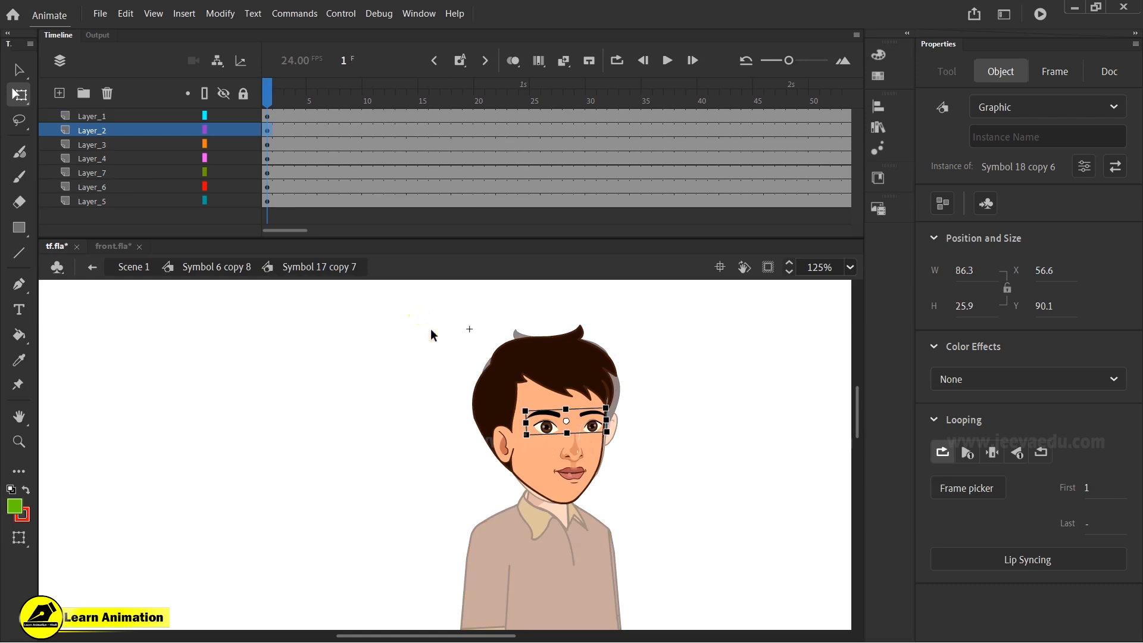
pyautogui.moveTo(418, 315); pyautogui.dragTo(636, 491)
pyautogui.click(626, 522)
pyautogui.press('z')
pyautogui.click(551, 483)
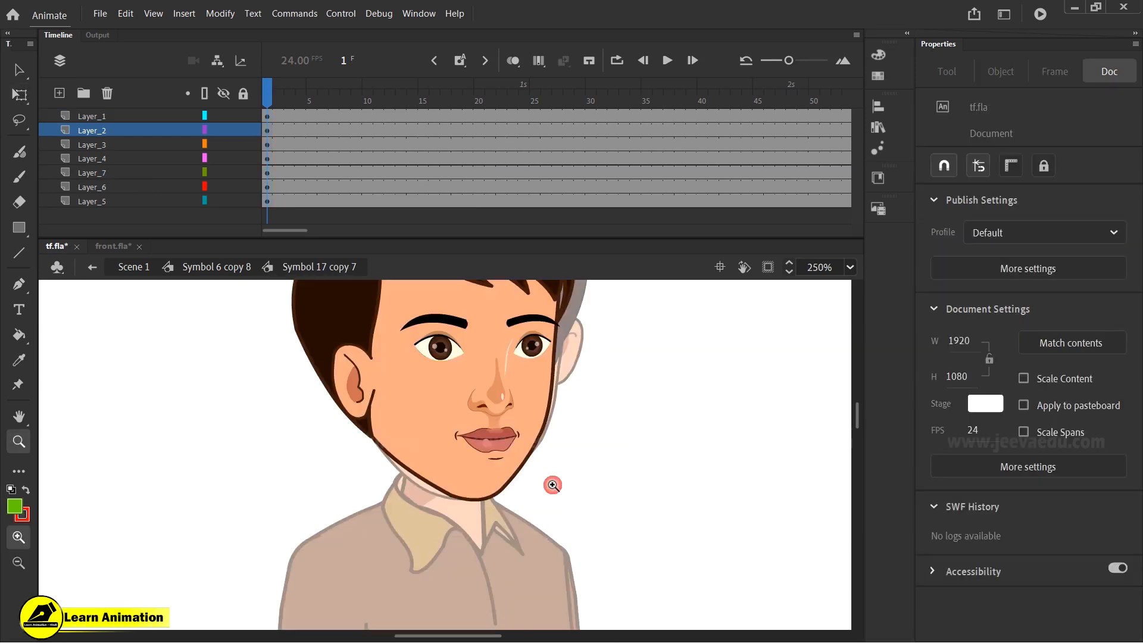
pyautogui.click(490, 454)
pyautogui.press('v')
pyautogui.click(356, 466)
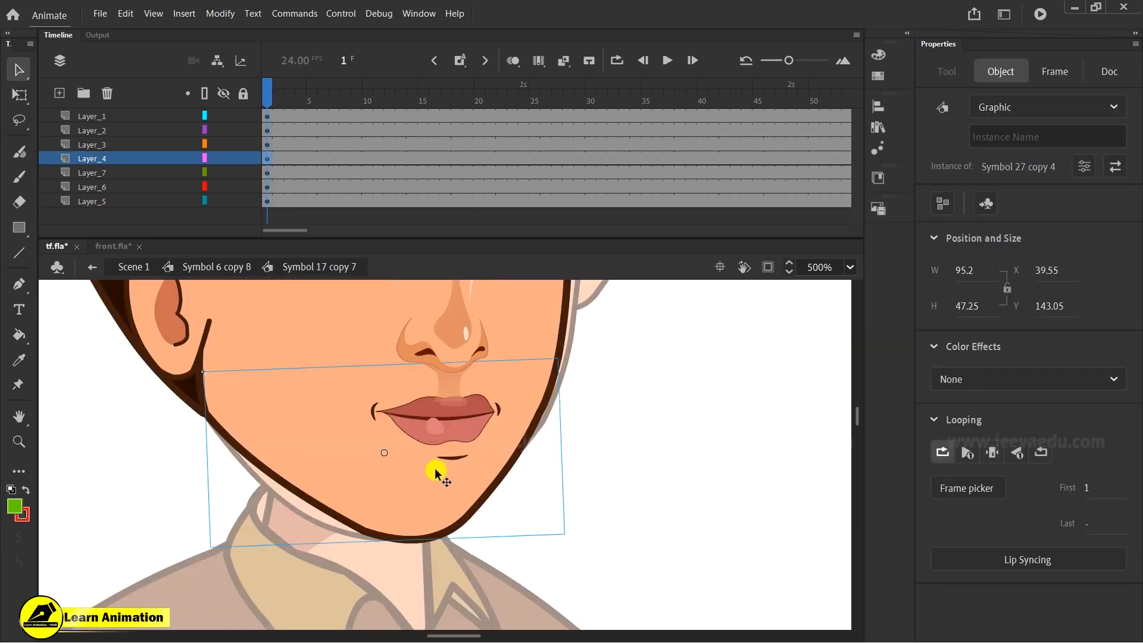
pyautogui.hotkey('ctrl', 'b')
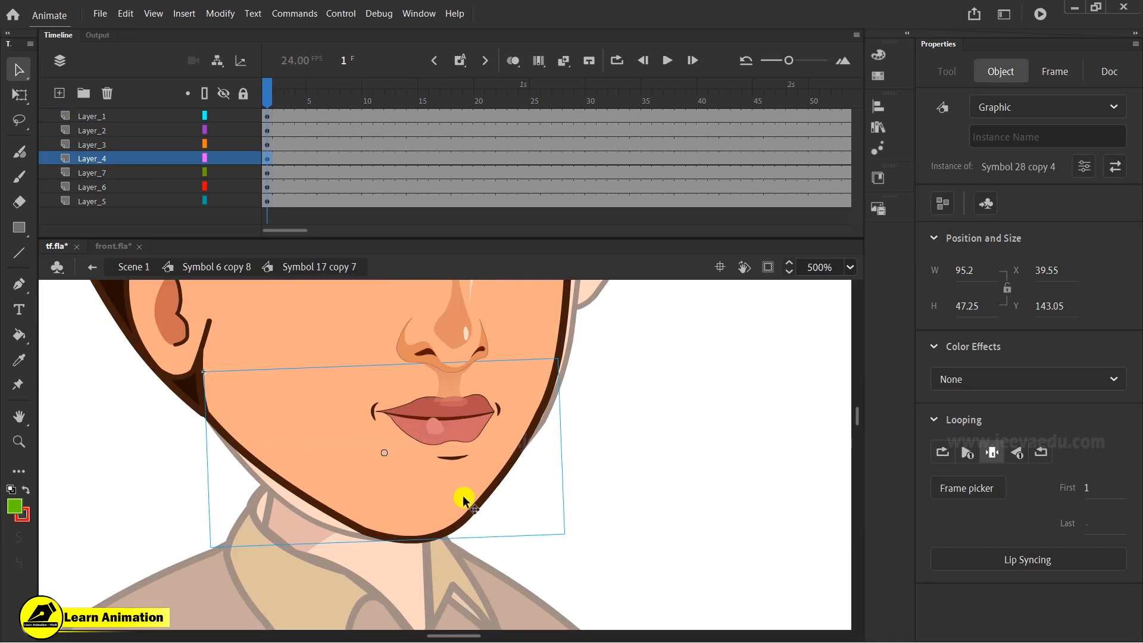
pyautogui.hotkey('ctrl', 'b')
pyautogui.press('Escape')
pyautogui.click(466, 428)
pyautogui.hotkey('ctrl', 'x')
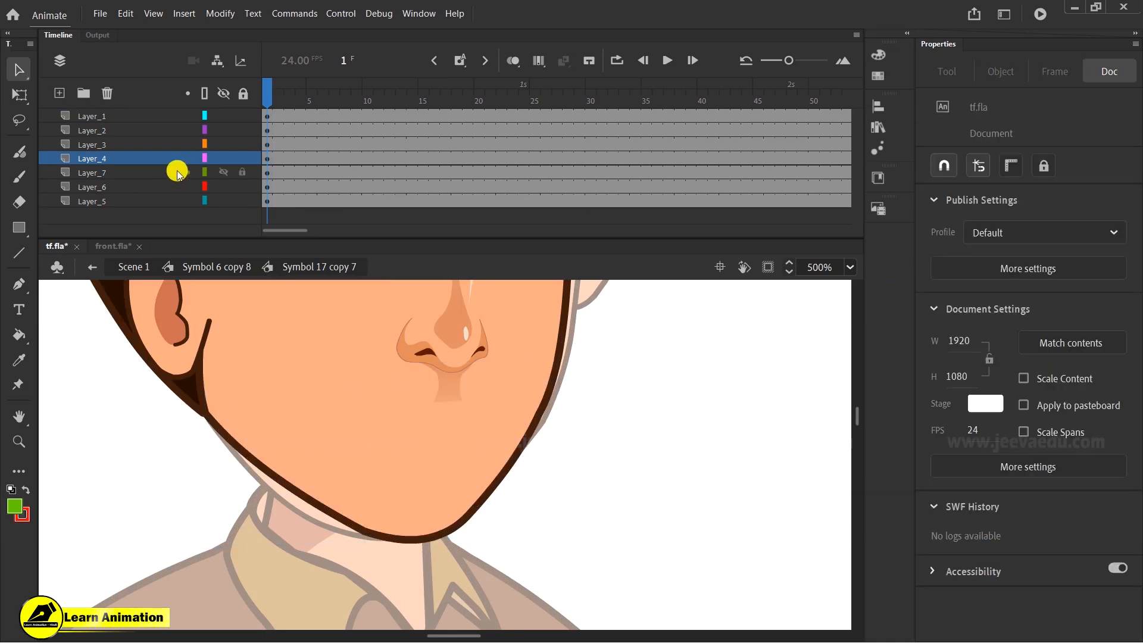
# - Paste the mouth in place on a new layer and convert it into a graphic symbol
pyautogui.click(59, 93)
pyautogui.rightClick(125, 365)
pyautogui.click(165, 420)
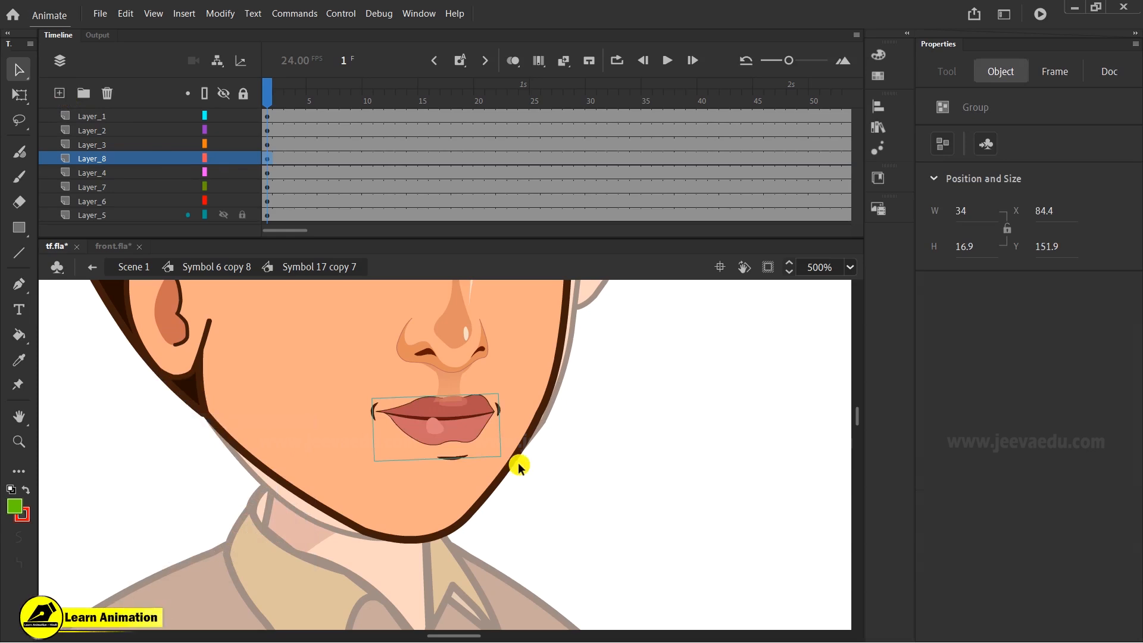
pyautogui.press('F8')
pyautogui.click(674, 344)
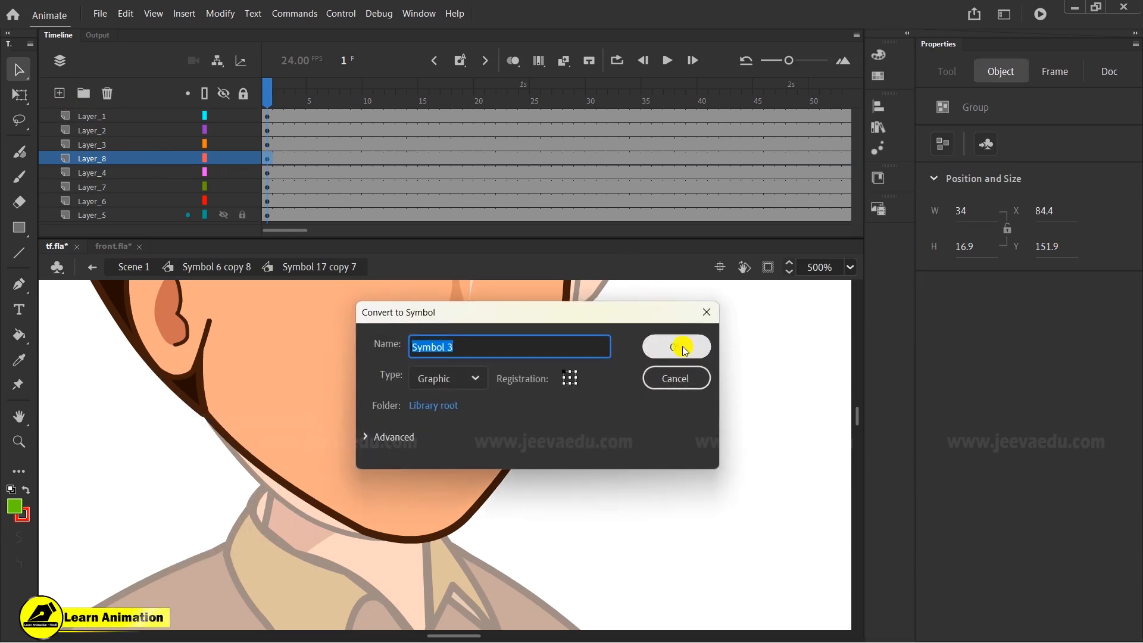
# - Convert the remaining chin shape on its layer into a graphic symbol
pyautogui.click(399, 476)
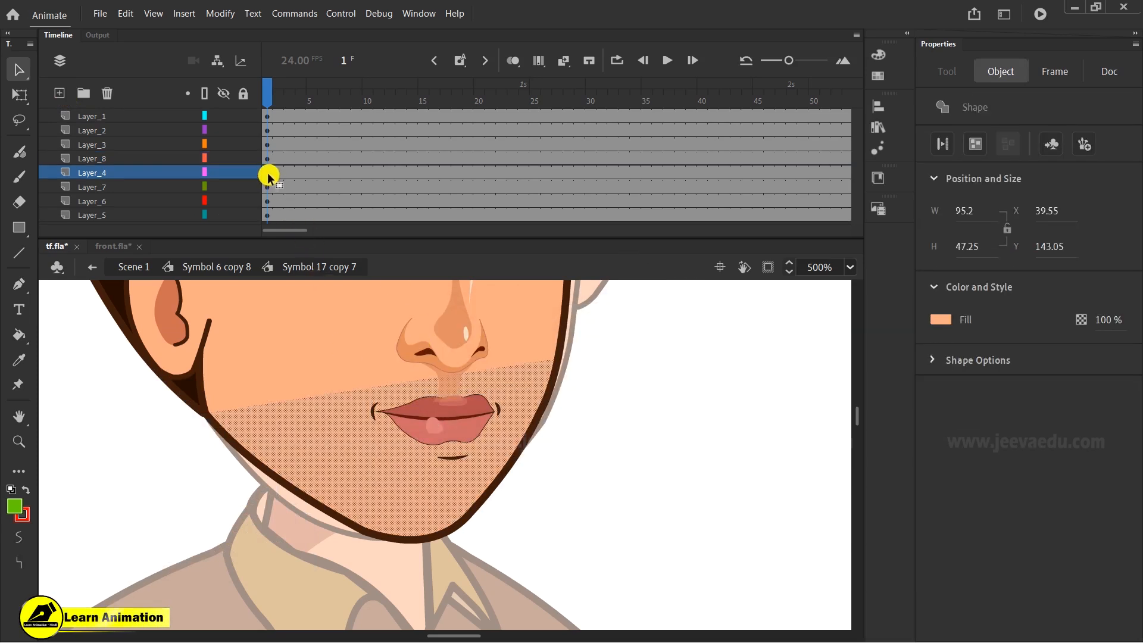
pyautogui.click(268, 173)
pyautogui.press('F8')
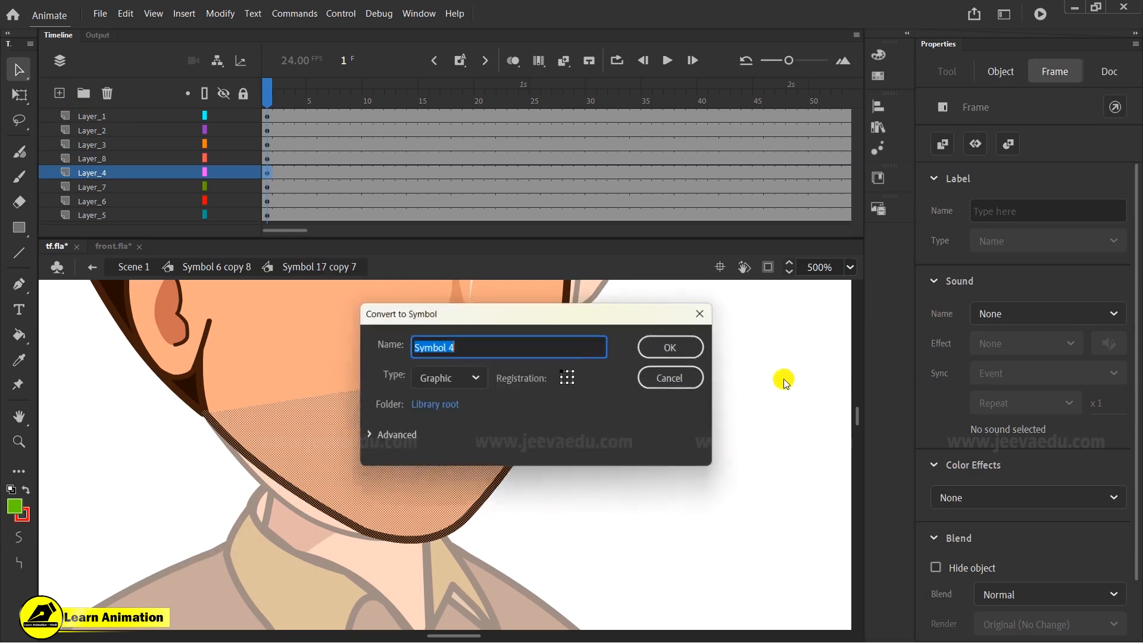
pyautogui.click(699, 342)
# - Return into the side-head symbol and insert keyframes at frame 9 on all its layers
pyautogui.press('z')
pyautogui.keyDown('alt'); pyautogui.click(421, 438); pyautogui.keyUp('alt')
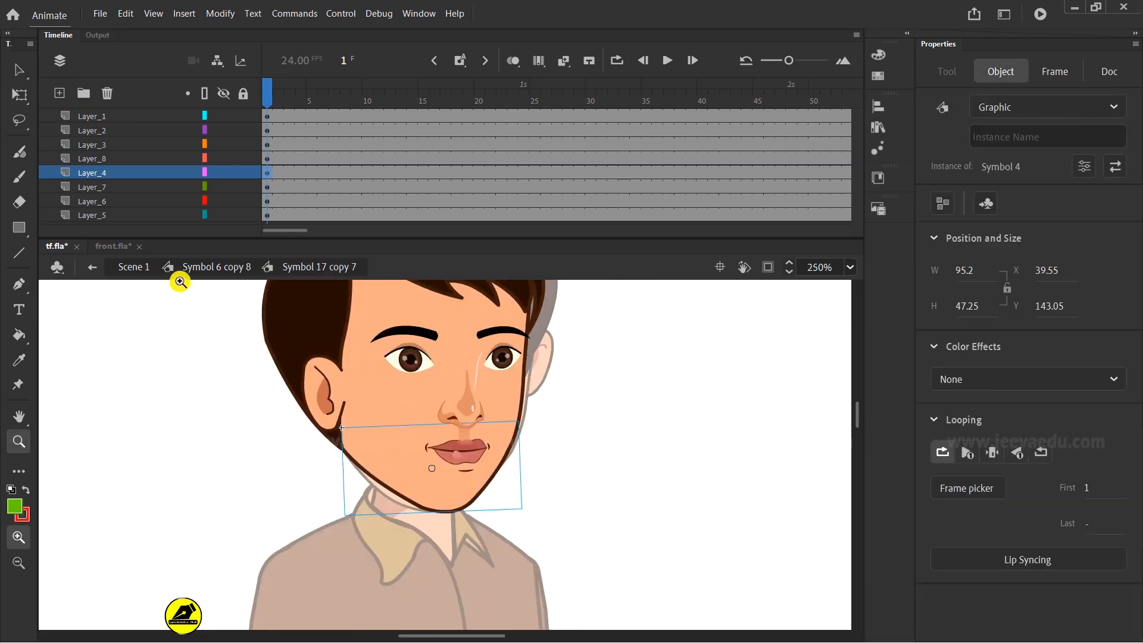
pyautogui.click(202, 267)
pyautogui.keyDown('alt'); pyautogui.click(411, 408); pyautogui.keyUp('alt')
pyautogui.press('v')
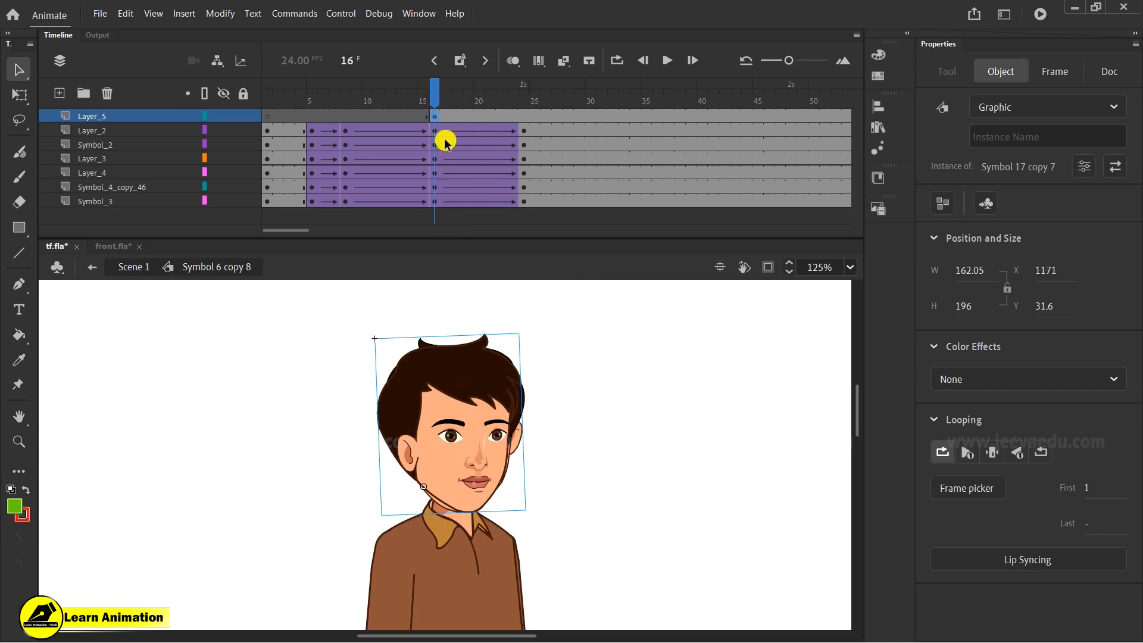
pyautogui.moveTo(431, 94); pyautogui.dragTo(524, 128)
pyautogui.click(488, 424)
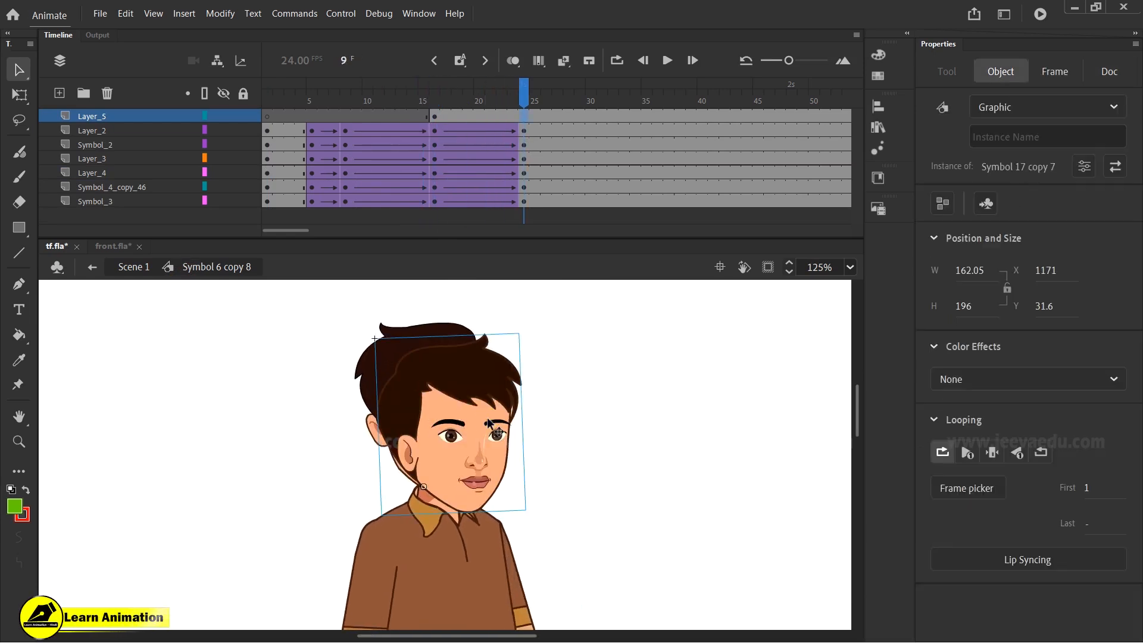
pyautogui.doubleClick(488, 424)
pyautogui.moveTo(356, 114); pyautogui.dragTo(359, 232)
pyautogui.press('F6')
# - Create classic tweens between frames 1 and 9 across all the head layers
pyautogui.click(312, 93)
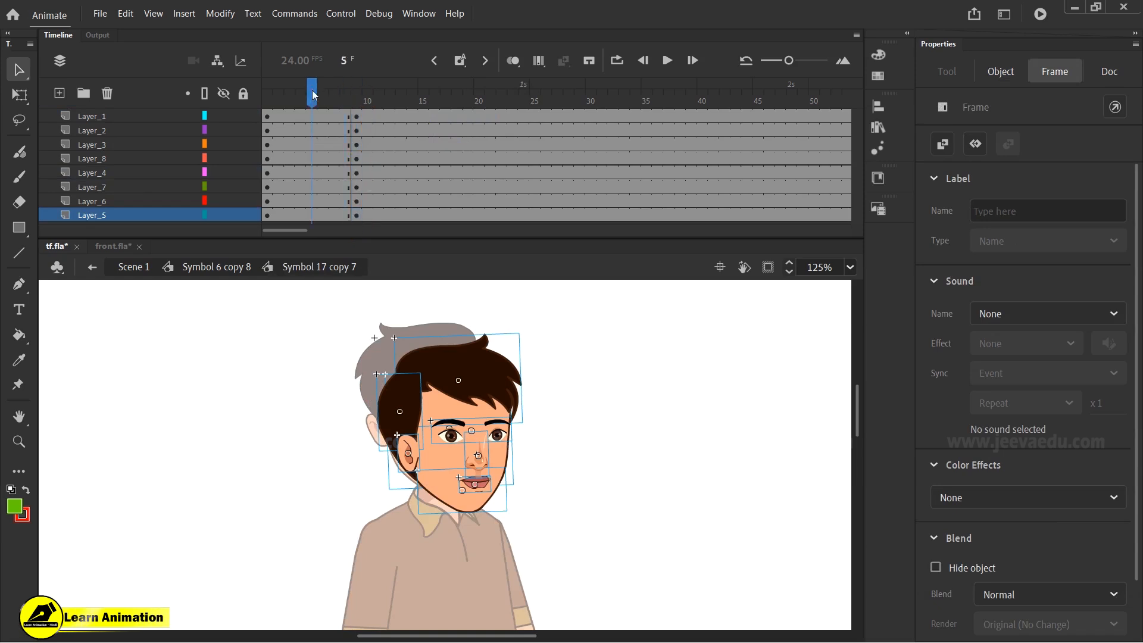
pyautogui.moveTo(313, 113); pyautogui.dragTo(346, 254)
pyautogui.rightClick(332, 202)
pyautogui.click(377, 213)
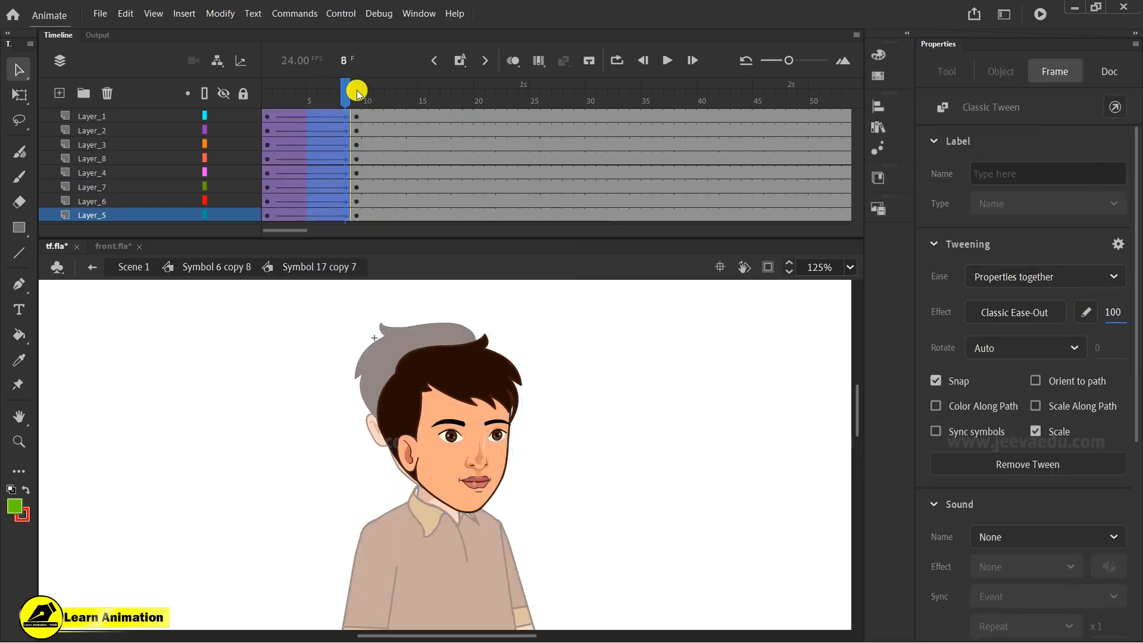
# - At frame 1, select the eyes, nose and mouth and move them down together
pyautogui.moveTo(357, 94); pyautogui.dragTo(203, 107)
pyautogui.moveTo(276, 101); pyautogui.dragTo(185, 155)
pyautogui.press('z')
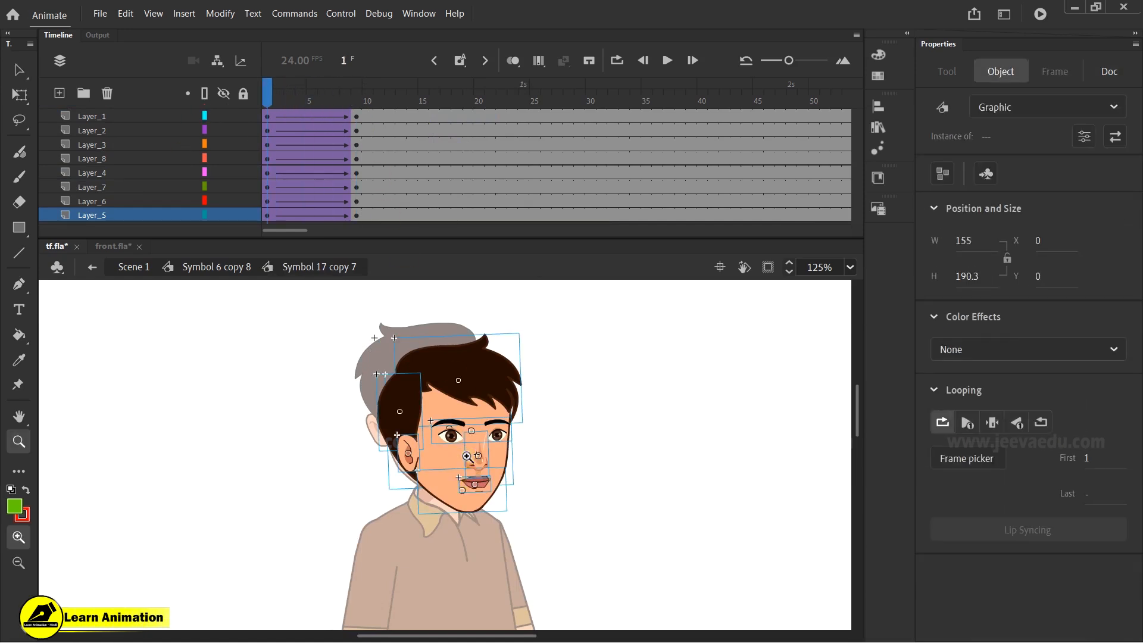
pyautogui.click(467, 456)
pyautogui.click(662, 503)
pyautogui.click(277, 433)
pyautogui.keyDown('alt'); pyautogui.click(365, 448); pyautogui.keyUp('alt')
pyautogui.keyDown('alt'); pyautogui.click(366, 447); pyautogui.keyUp('alt')
pyautogui.click(563, 445)
pyautogui.keyDown('alt'); pyautogui.click(270, 429); pyautogui.keyUp('alt')
pyautogui.keyDown('alt'); pyautogui.click(298, 445); pyautogui.keyUp('alt')
pyautogui.press('v')
pyautogui.click(589, 469)
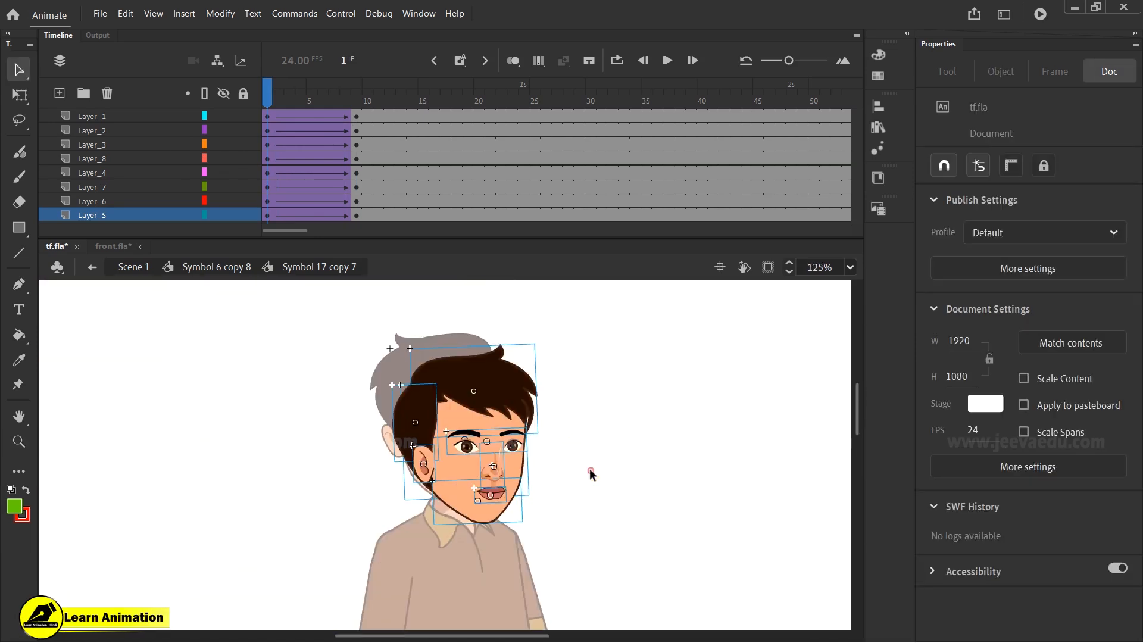
pyautogui.click(474, 446)
pyautogui.keyDown('shift'); pyautogui.click(494, 474); pyautogui.keyUp('shift')
pyautogui.keyDown('shift'); pyautogui.click(496, 492); pyautogui.keyUp('shift')
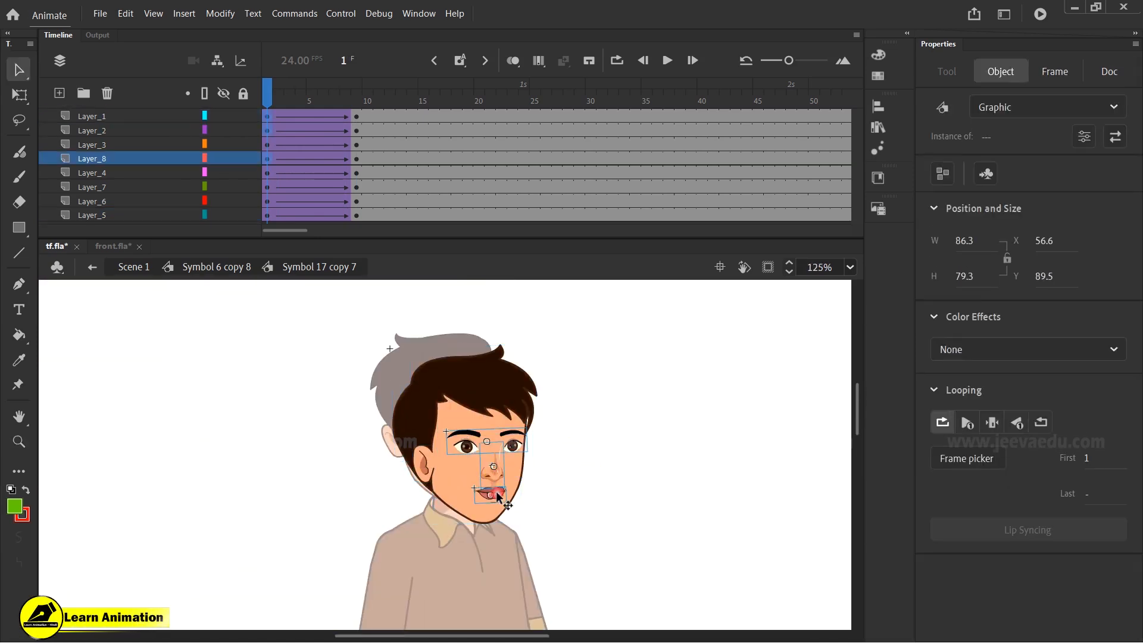
pyautogui.press('z')
pyautogui.hotkey('shift', 'Down')
pyautogui.hotkey('shift', 'Down')
pyautogui.press('Up')
pyautogui.press('Up')
pyautogui.press('Up')
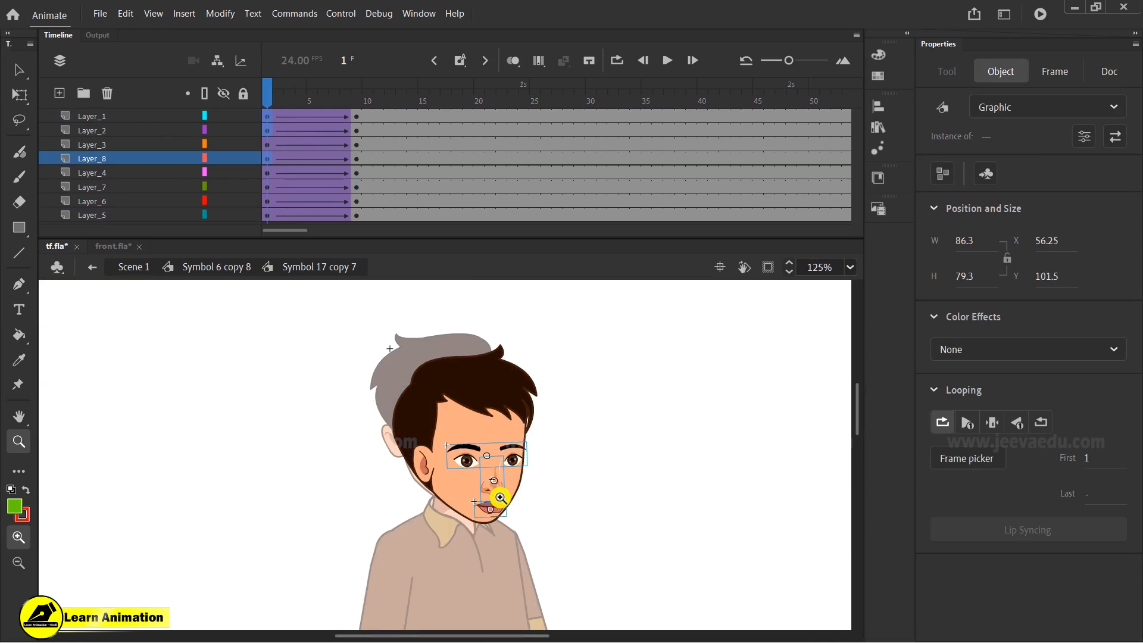
# - Narrow and resize the selected facial features with the Free Transform tool
pyautogui.click(500, 496)
pyautogui.press('q')
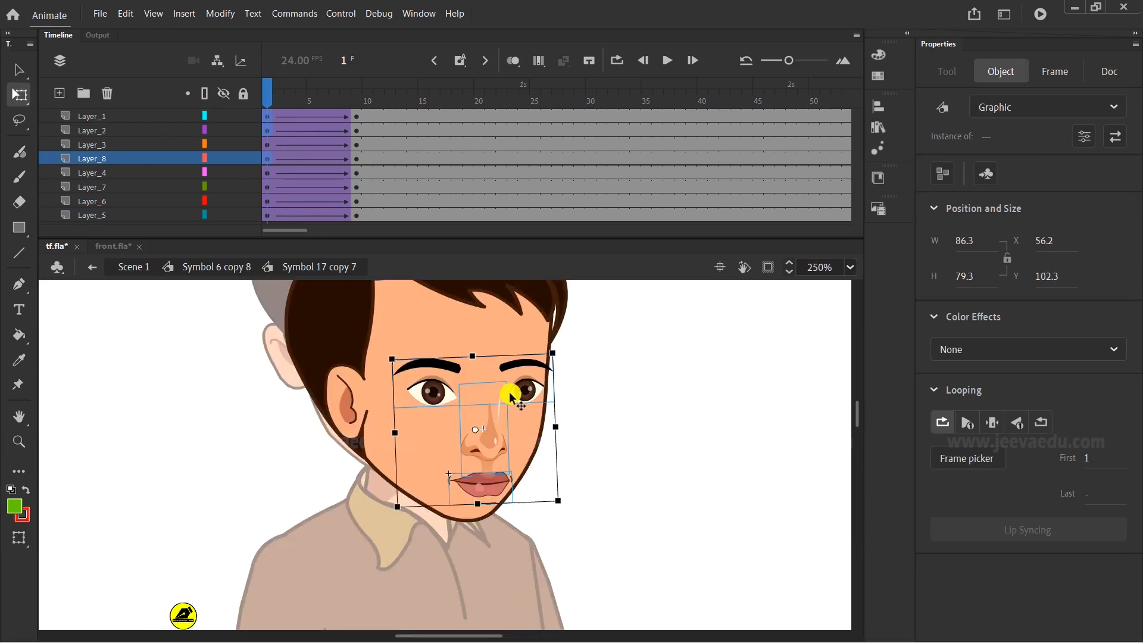
pyautogui.moveTo(554, 426); pyautogui.dragTo(543, 424)
pyautogui.press('alt')
pyautogui.click(545, 424)
pyautogui.moveTo(548, 351); pyautogui.dragTo(555, 357)
# - Nudge the ear three steps left and six steps up
pyautogui.click(334, 407)
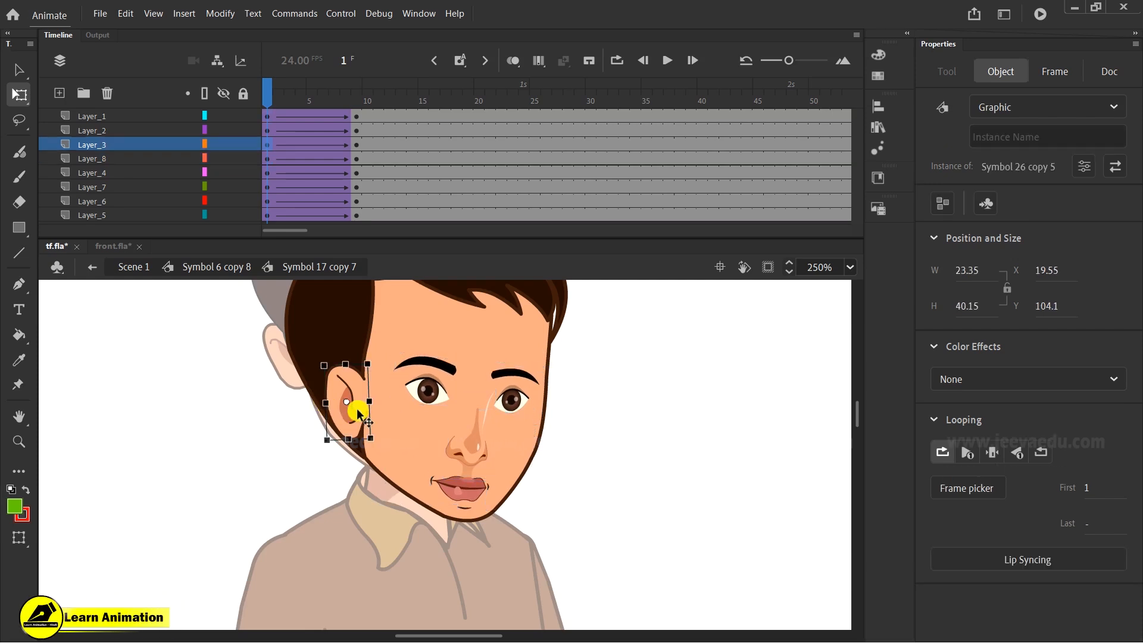
pyautogui.press('Left')
pyautogui.press('Left')
pyautogui.press('Left')
pyautogui.press('Left')
pyautogui.press('Left')
pyautogui.press('Left')
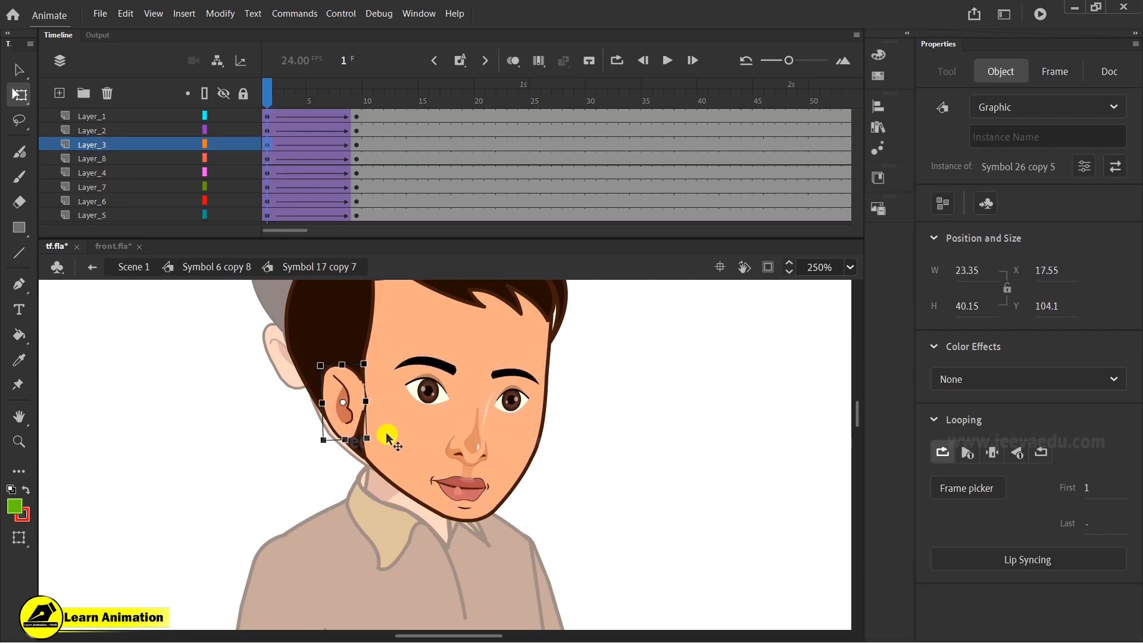
pyautogui.press('Up')
pyautogui.press('Up')
pyautogui.press('Up')
pyautogui.press('Up')
pyautogui.press('Up')
pyautogui.press('Up')
pyautogui.press('Up')
pyautogui.press('Up')
pyautogui.press('Up')
# - Duplicate the ear onto a new layer placed at the bottom and shift it right across the face
pyautogui.click(272, 95)
pyautogui.moveTo(272, 94); pyautogui.dragTo(267, 161)
pyautogui.click(348, 408)
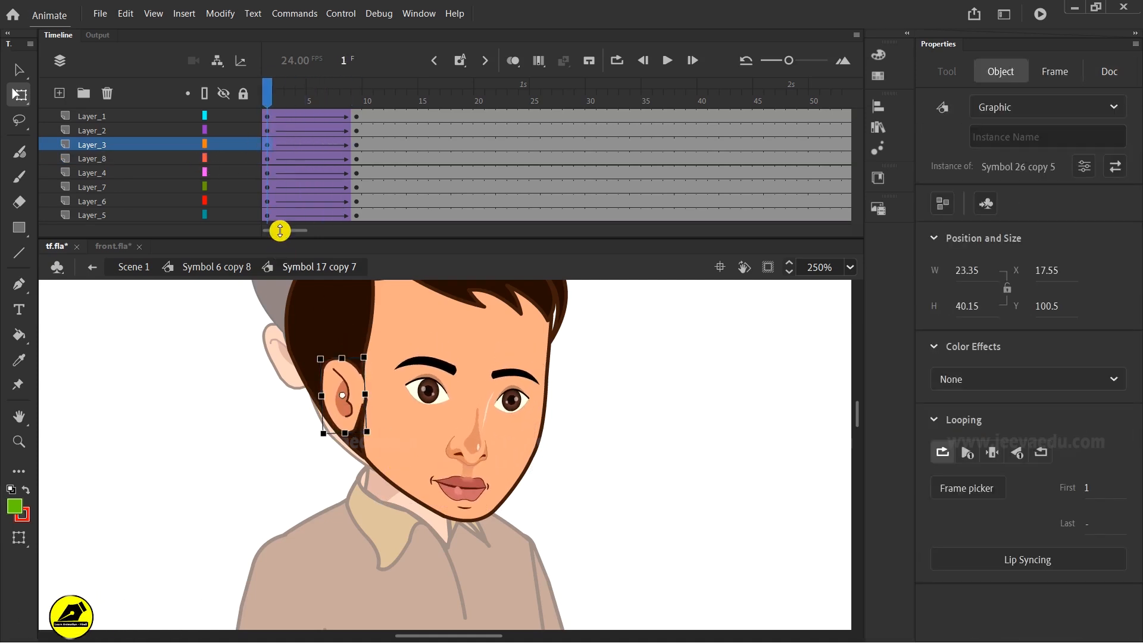
pyautogui.click(59, 93)
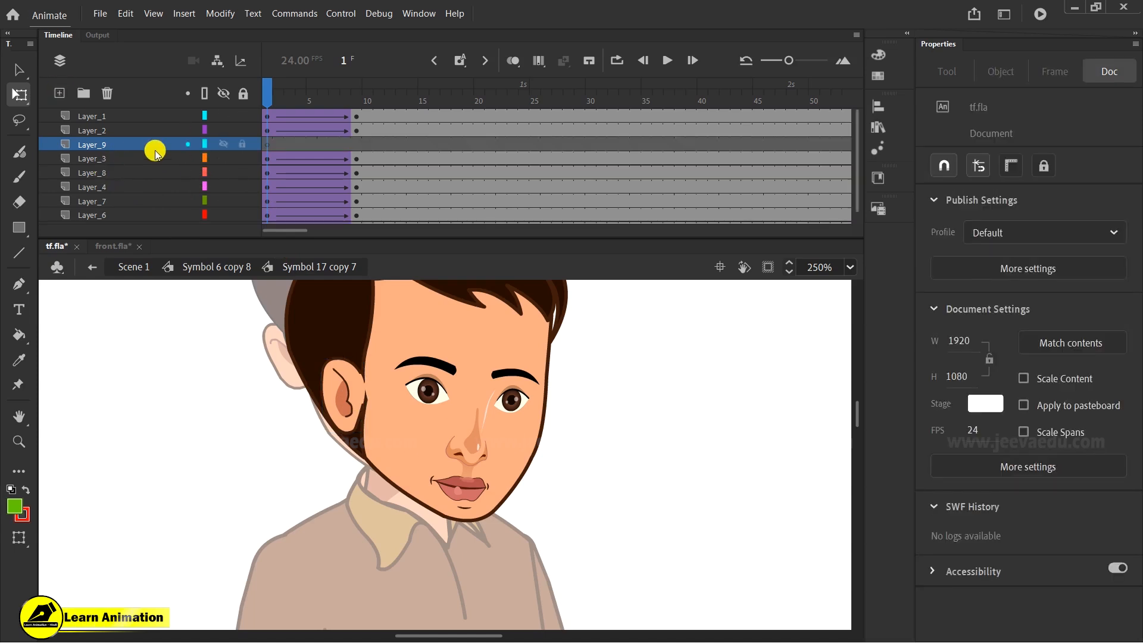
pyautogui.moveTo(156, 153); pyautogui.dragTo(140, 245)
pyautogui.moveTo(139, 283); pyautogui.dragTo(143, 285)
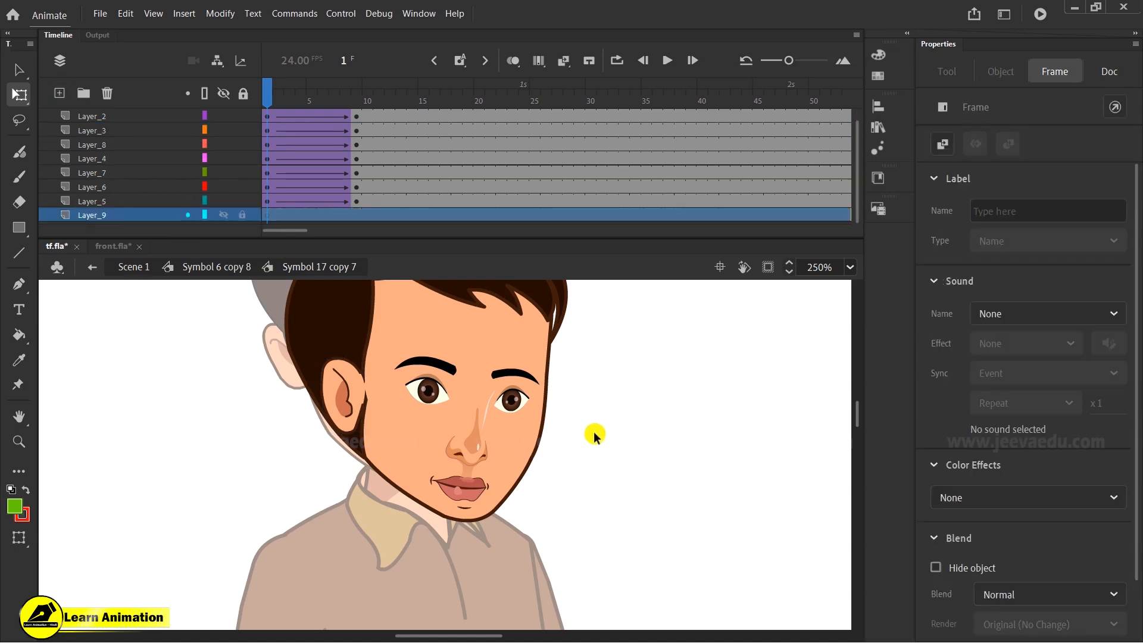
pyautogui.click(501, 445)
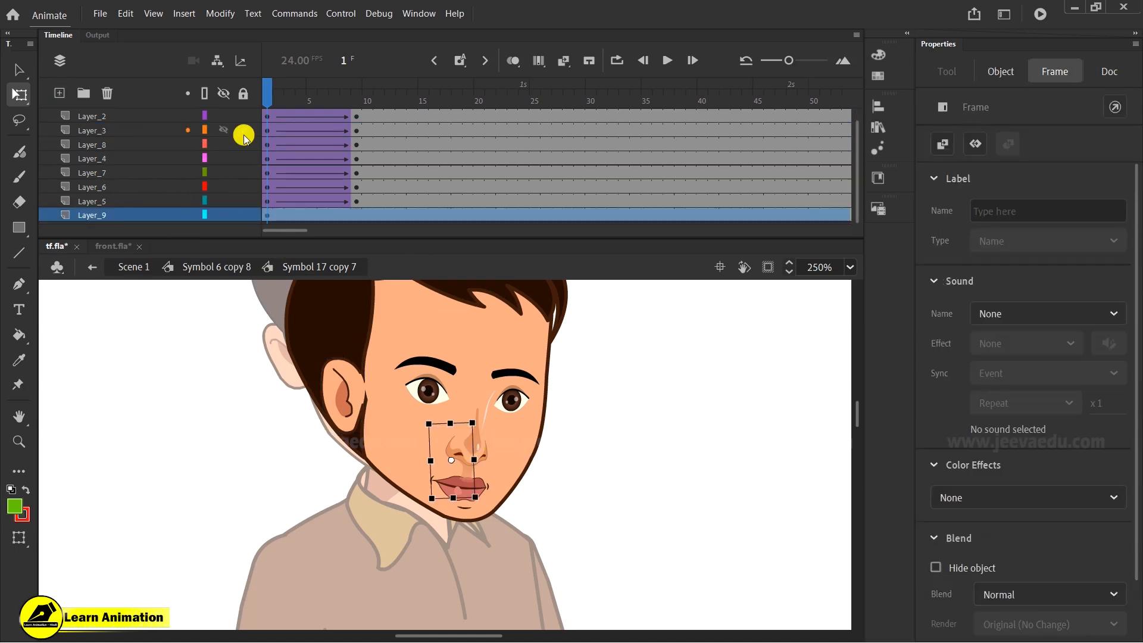
pyautogui.hotkey('shift', 'Right')
pyautogui.hotkey('shift', 'Right')
pyautogui.hotkey('shift', 'Right')
pyautogui.hotkey('shift', 'Right')
pyautogui.hotkey('shift', 'Right')
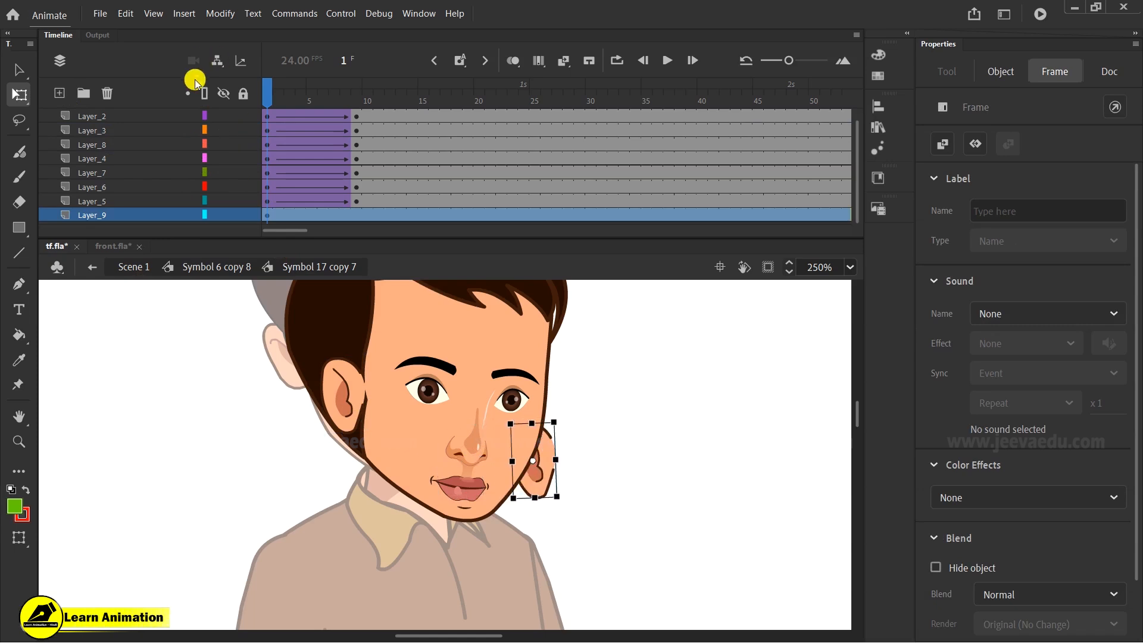
# - Flip the copied ear horizontally and move it to the right side of the head
pyautogui.click(220, 13)
pyautogui.moveTo(279, 211)
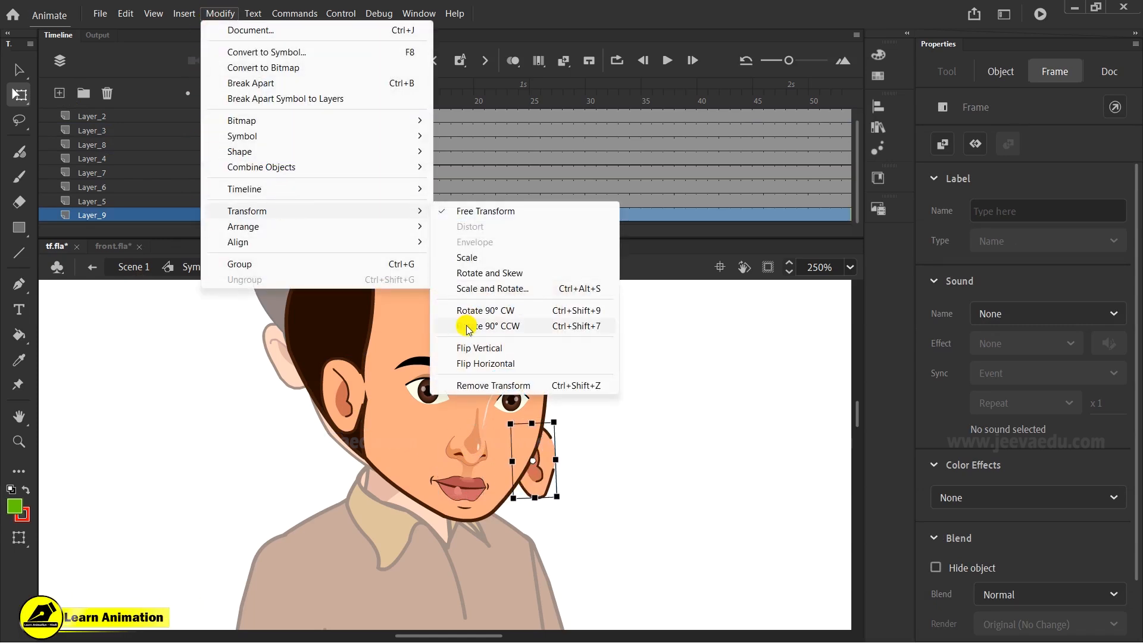
pyautogui.click(468, 325)
pyautogui.moveTo(557, 426); pyautogui.dragTo(551, 406)
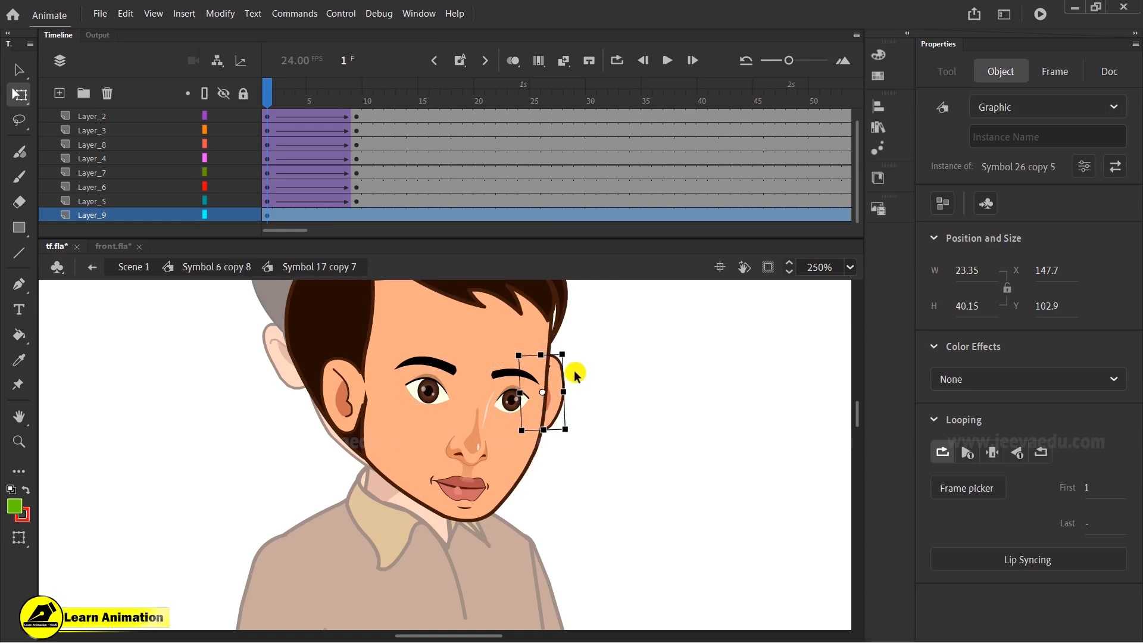
# - Scale the right ear to 90% and nudge it one step right, then play the preview
pyautogui.hotkey('ctrl', 'alt', 's')
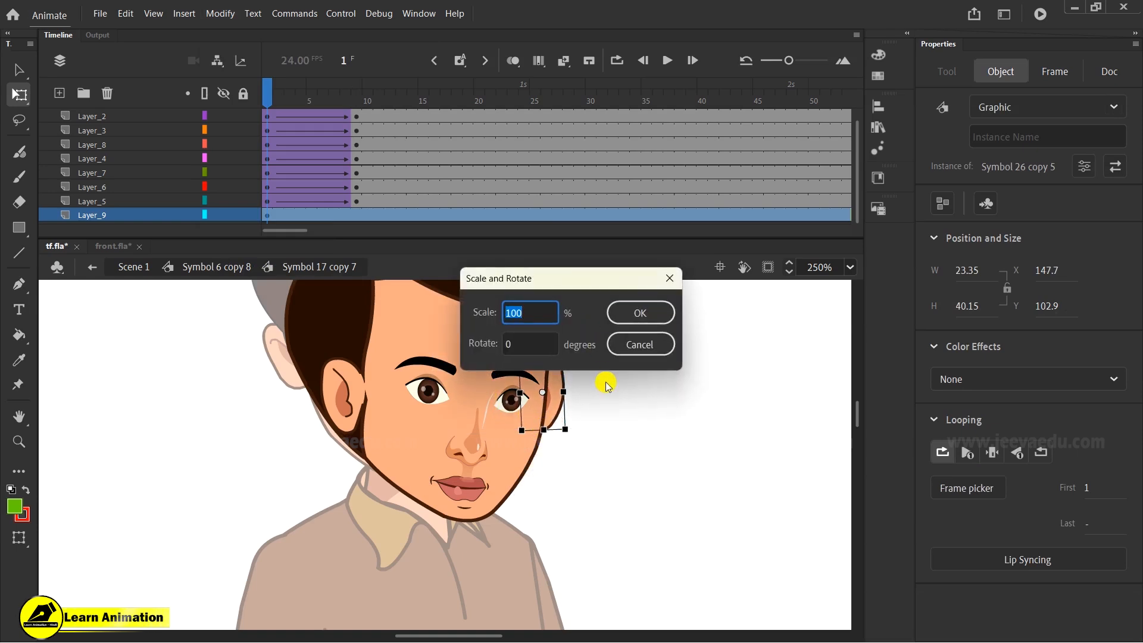
pyautogui.write('90')
pyautogui.press('Return')
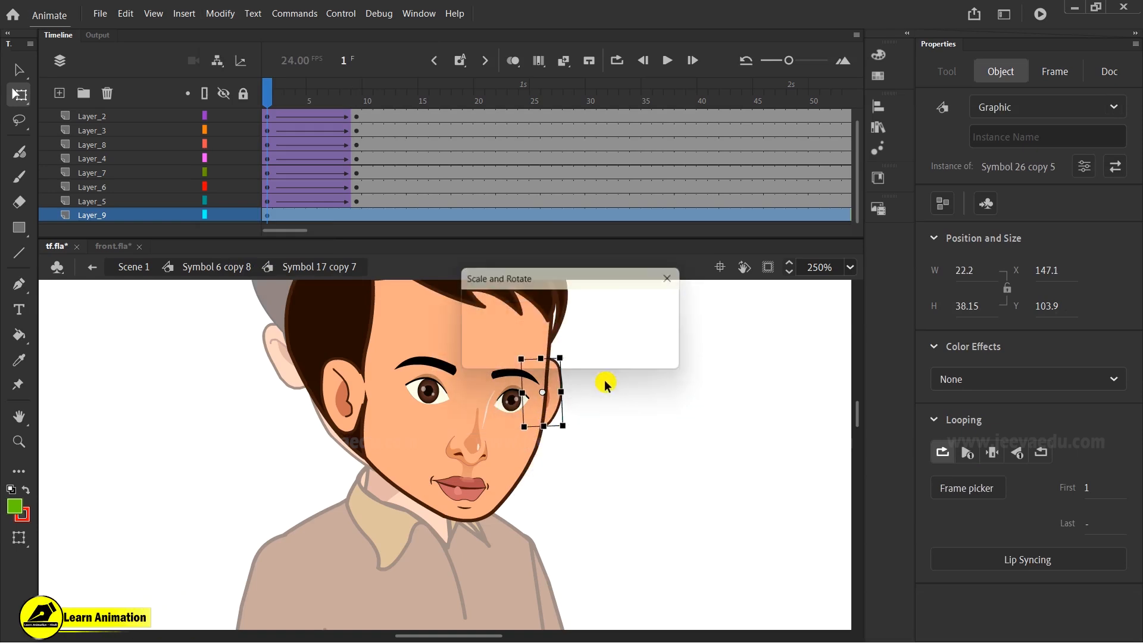
pyautogui.press('Right')
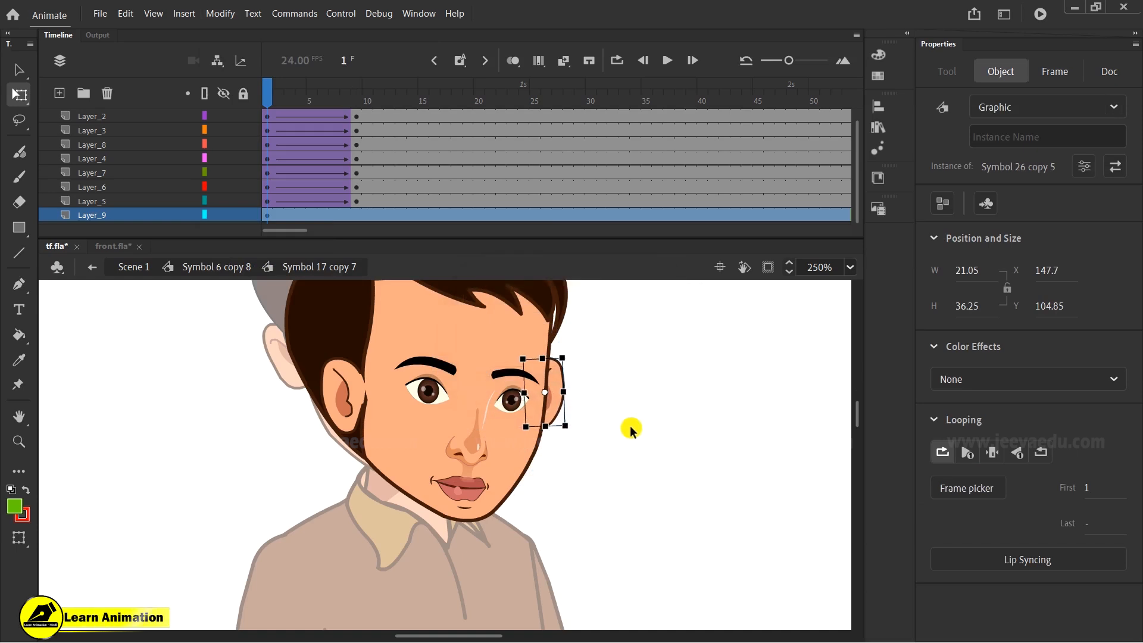
pyautogui.press('Return')
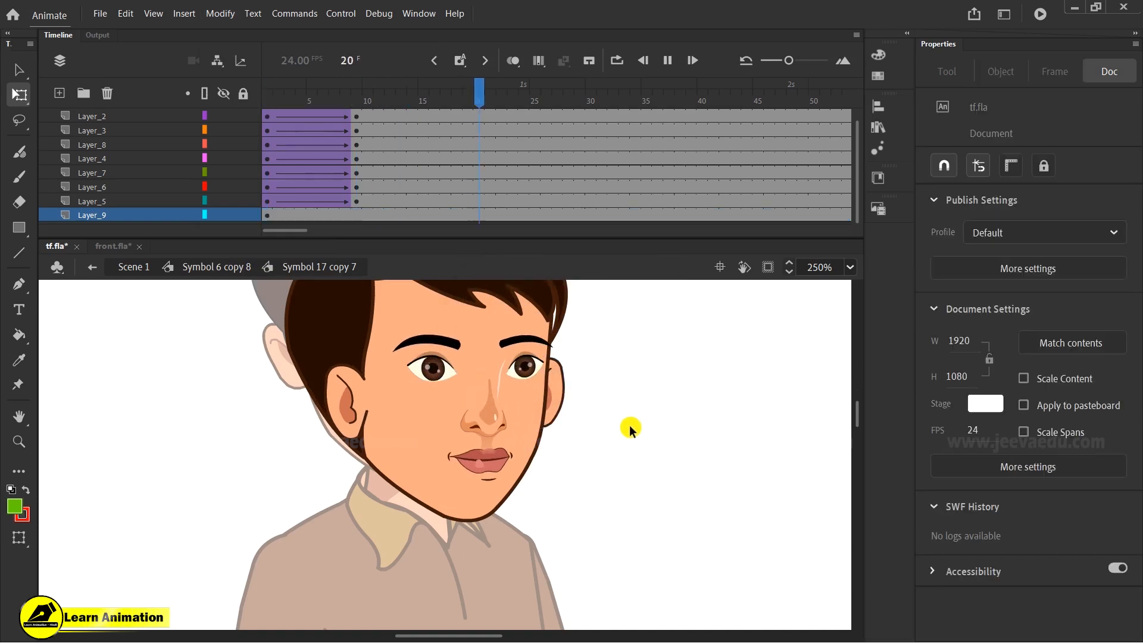
# - Stop playback, select the right ear at frame 1 and apply Scale and Rotate to it again
pyautogui.click(491, 164)
pyautogui.click(269, 165)
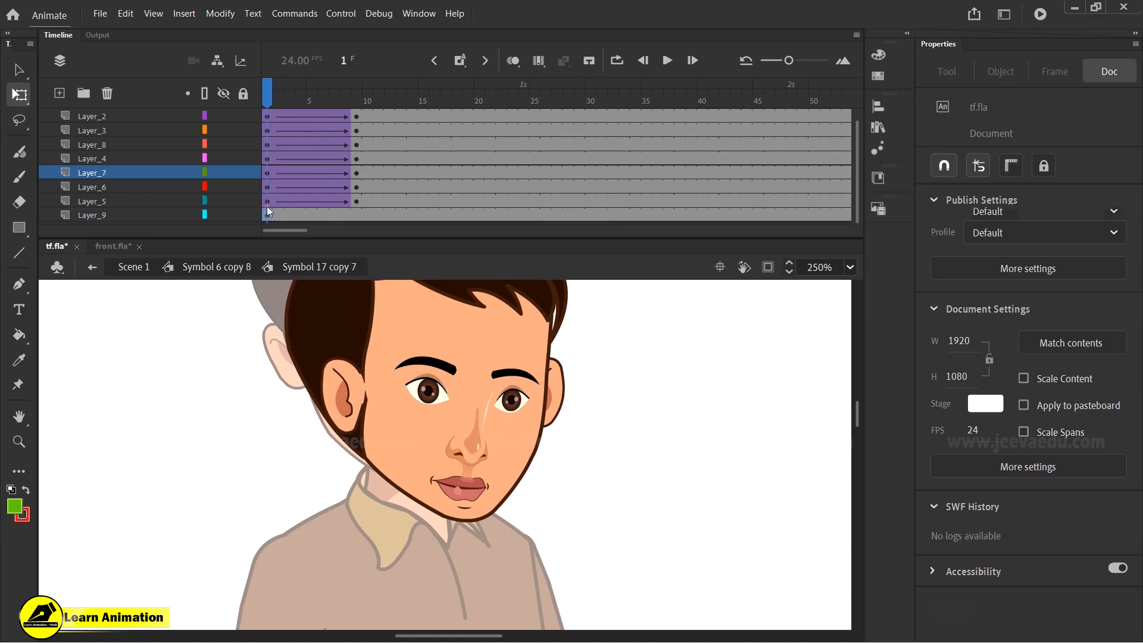
pyautogui.click(539, 406)
pyautogui.hotkey('ctrl', 'alt', 's')
pyautogui.press('Return')
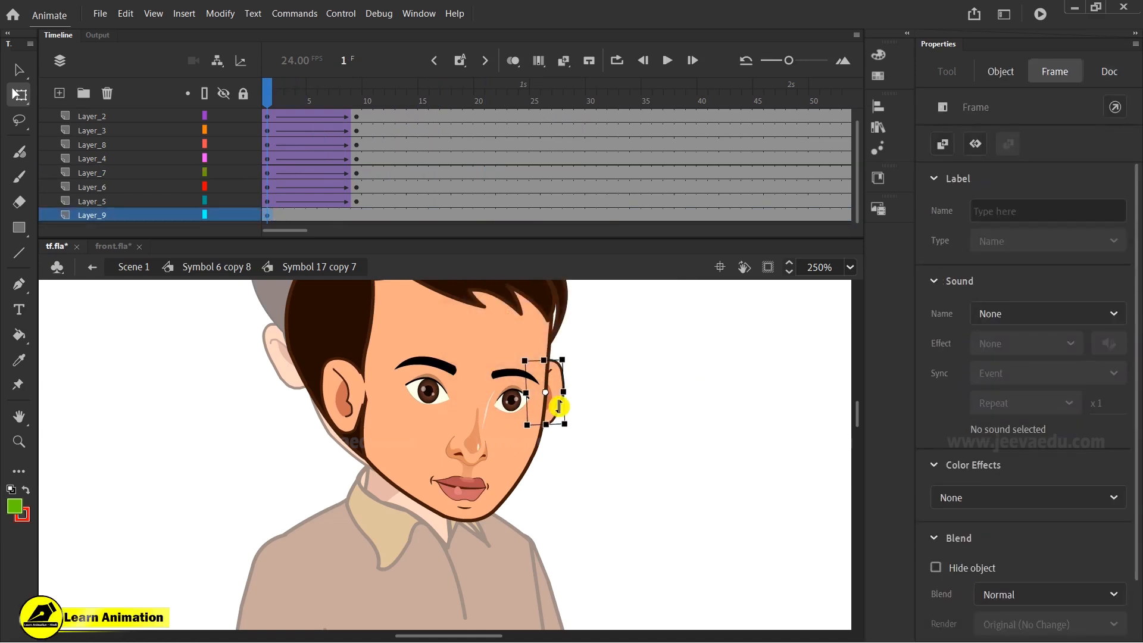
# - Finish resizing the right ear slightly at frame 1 and nudge the left ear a little
pyautogui.moveTo(554, 402); pyautogui.dragTo(557, 416)
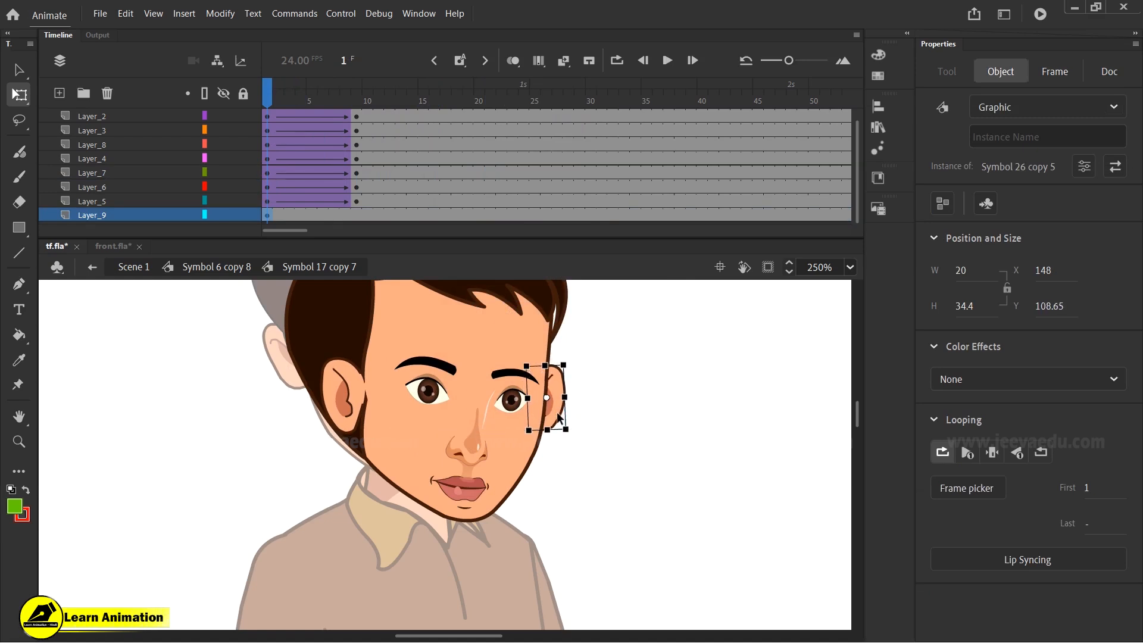
pyautogui.click(343, 400)
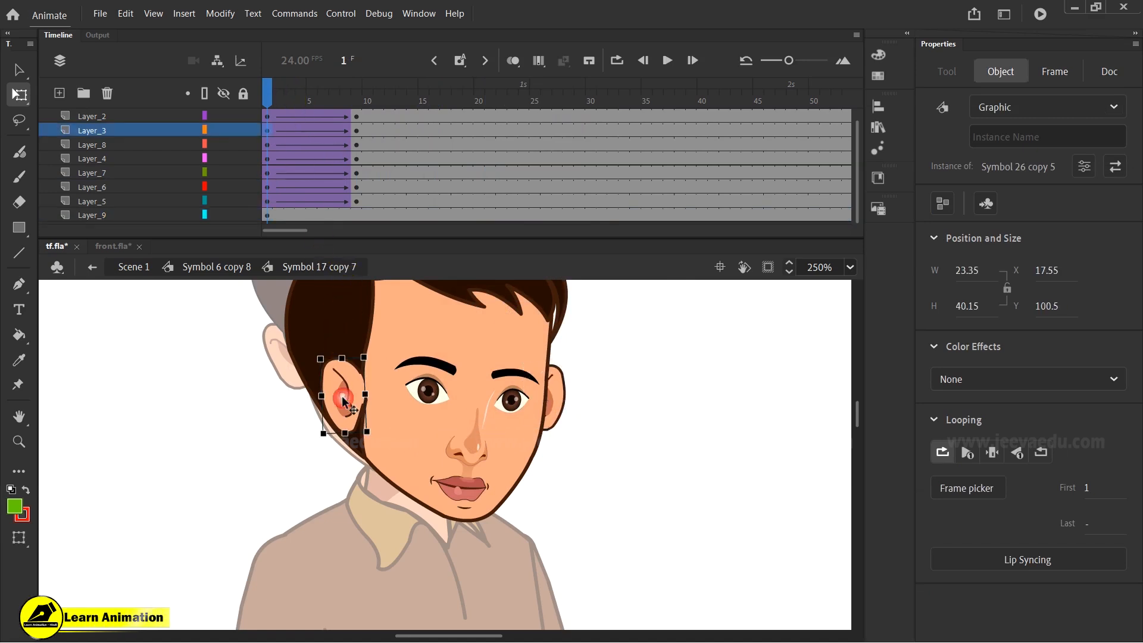
pyautogui.moveTo(347, 410); pyautogui.dragTo(346, 407)
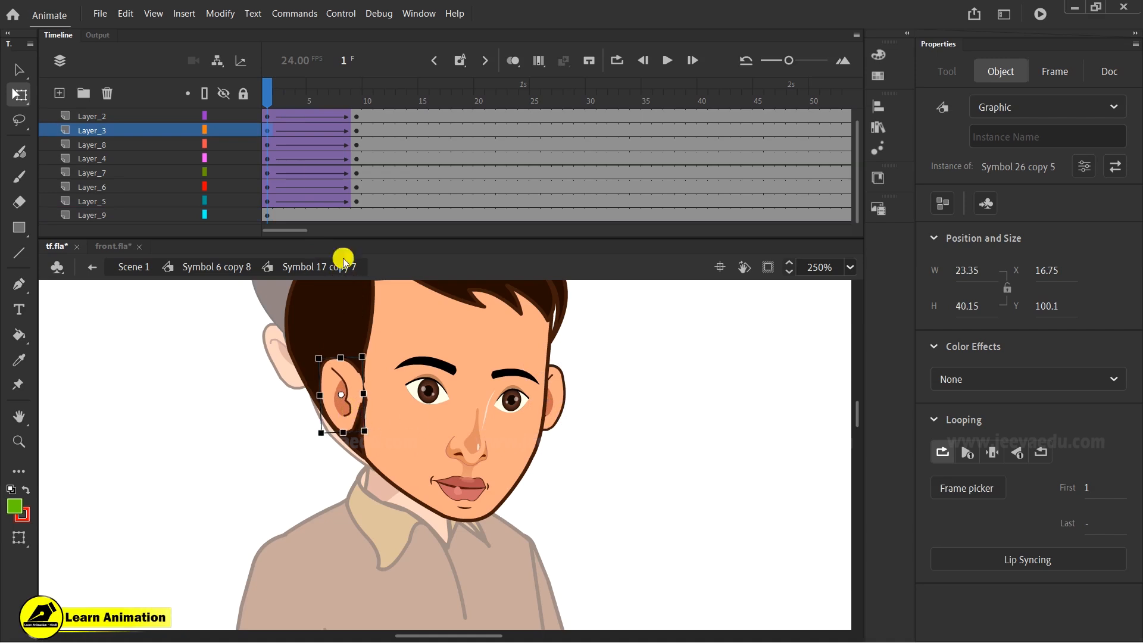
# - Add a keyframe at frame 9 on the right ear's layer and nudge the ear down and left there
pyautogui.click(358, 216)
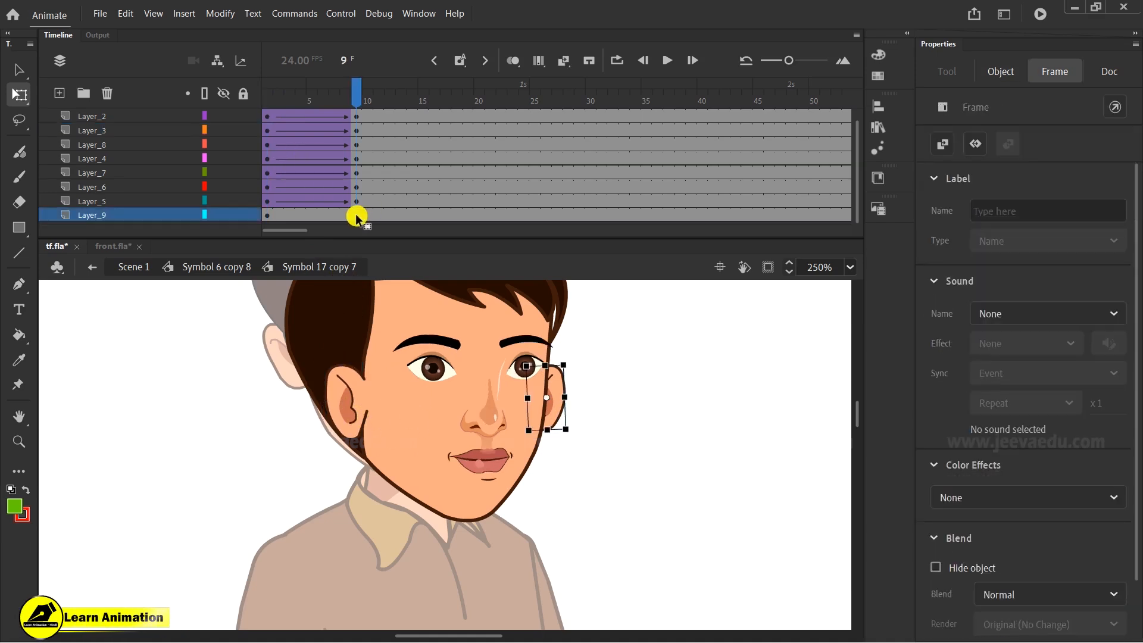
pyautogui.rightClick(343, 216)
pyautogui.click(381, 225)
pyautogui.moveTo(1110, 311); pyautogui.dragTo(1107, 264)
pyautogui.click(357, 216)
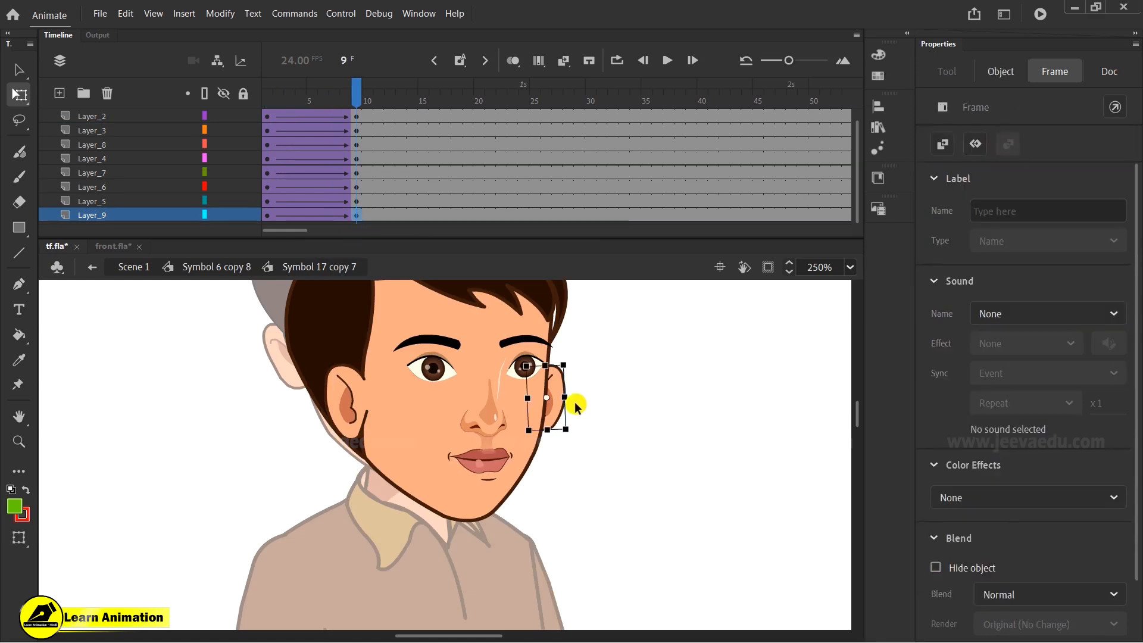
pyautogui.moveTo(355, 89); pyautogui.dragTo(354, 172)
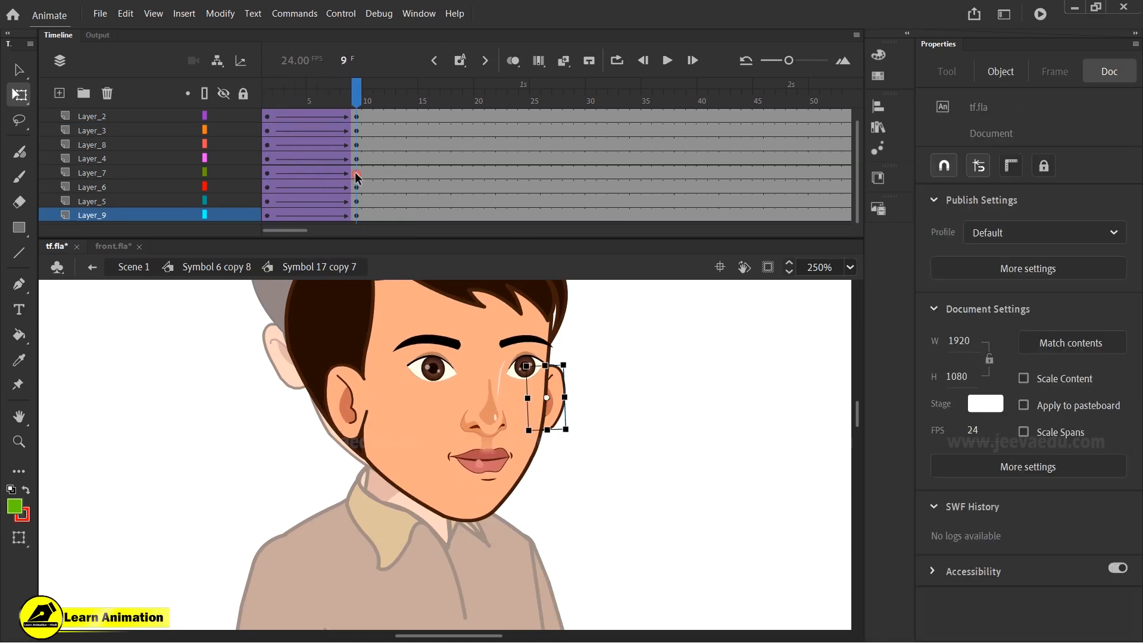
pyautogui.press('Down')
pyautogui.press('Down')
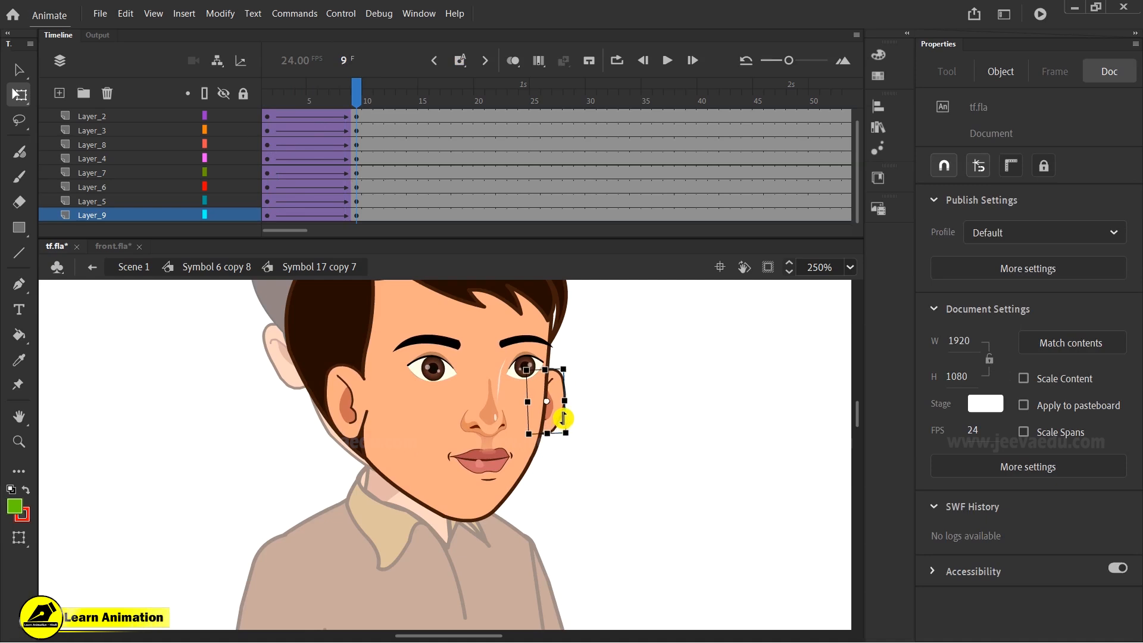
pyautogui.press('Left')
pyautogui.press('Left')
pyautogui.press('Left')
pyautogui.press('Left')
pyautogui.press('Left')
pyautogui.press('Left')
pyautogui.press('Left')
pyautogui.press('Left')
pyautogui.press('Left')
pyautogui.press('Left')
pyautogui.press('Left')
pyautogui.press('Left')
pyautogui.press('Left')
pyautogui.press('Left')
pyautogui.press('Left')
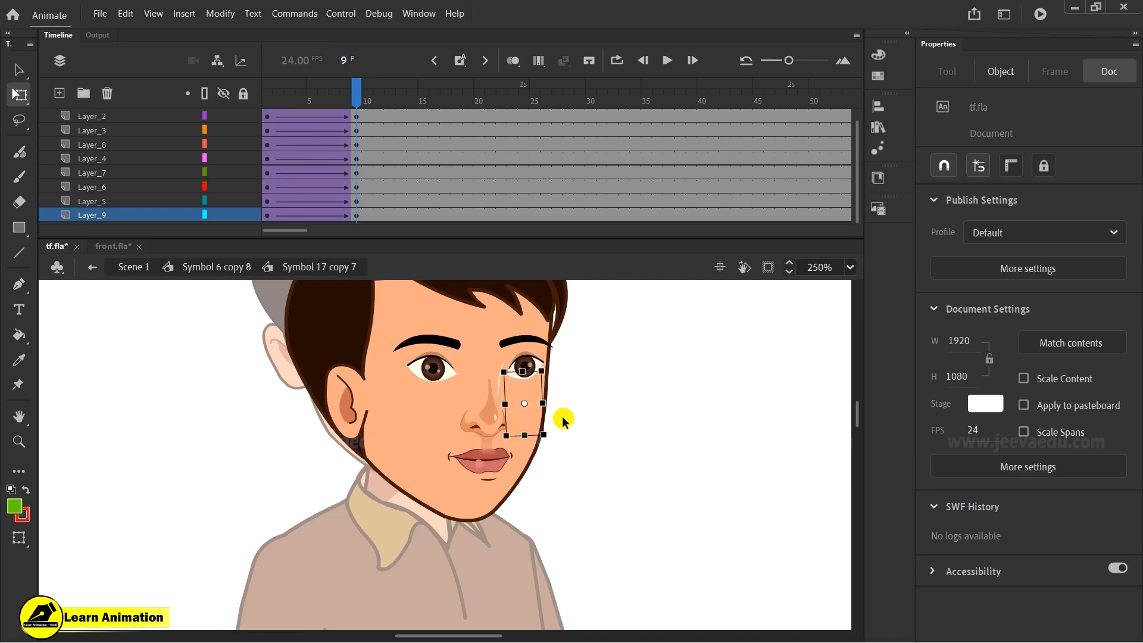
# - At frame 1, nudge the left ear one step left
pyautogui.moveTo(402, 118); pyautogui.dragTo(255, 163)
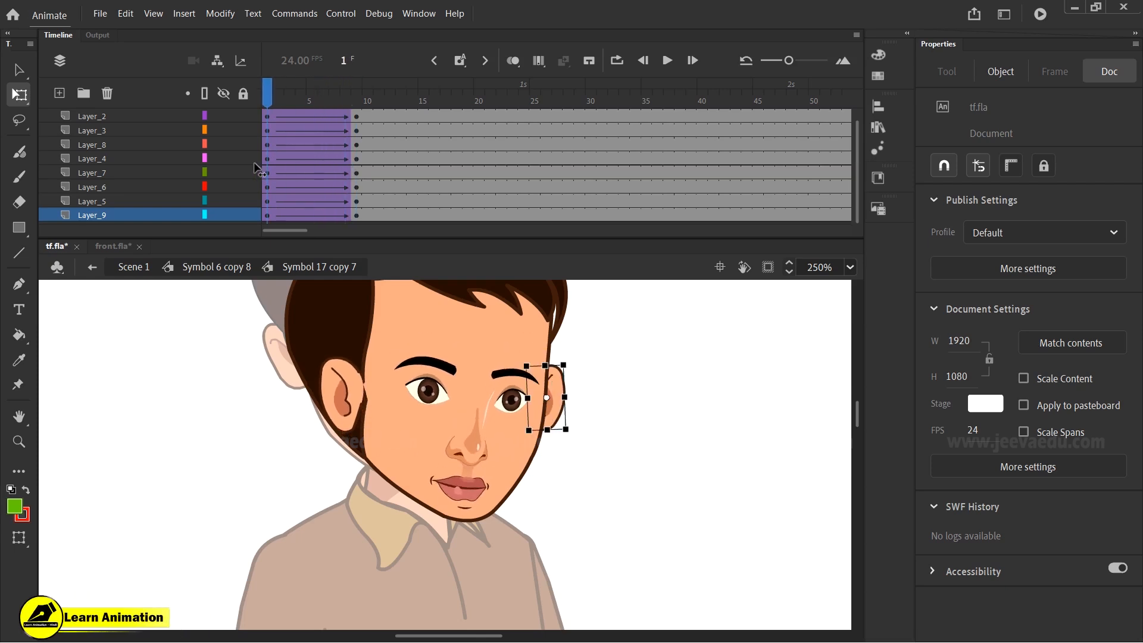
pyautogui.click(344, 410)
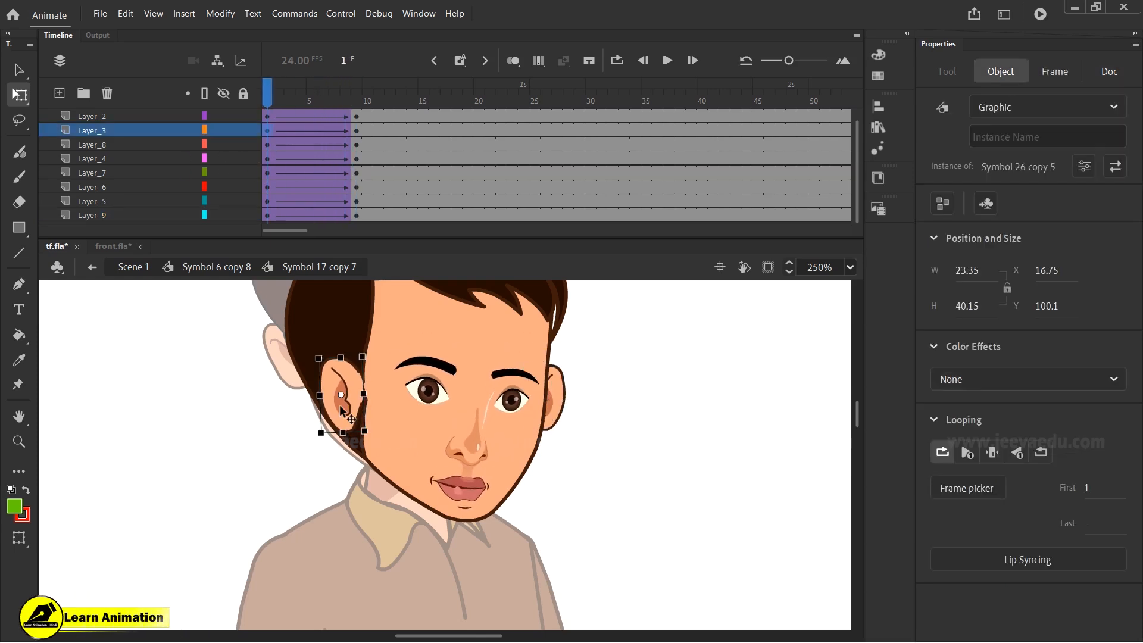
pyautogui.press('Left')
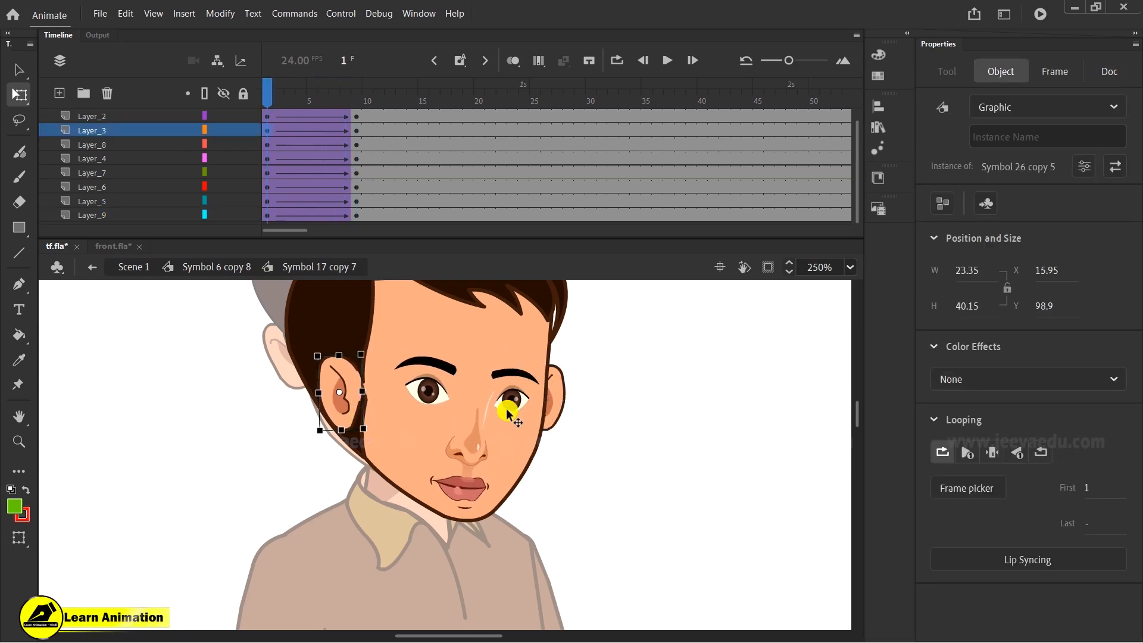
# - At frame 1, nudge the right ear three steps left and two steps up
pyautogui.click(503, 405)
pyautogui.doubleClick(504, 405)
pyautogui.click(601, 463)
pyautogui.doubleClick(571, 447)
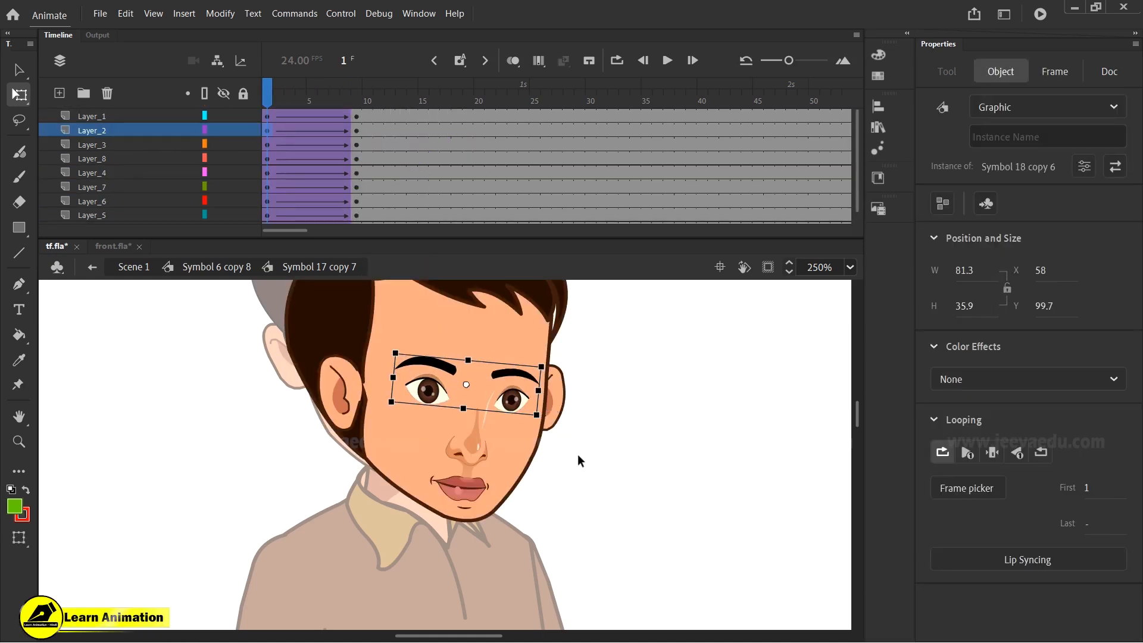
pyautogui.click(580, 460)
pyautogui.click(553, 407)
pyautogui.press('Left')
pyautogui.press('Left')
pyautogui.press('Left')
pyautogui.press('Left')
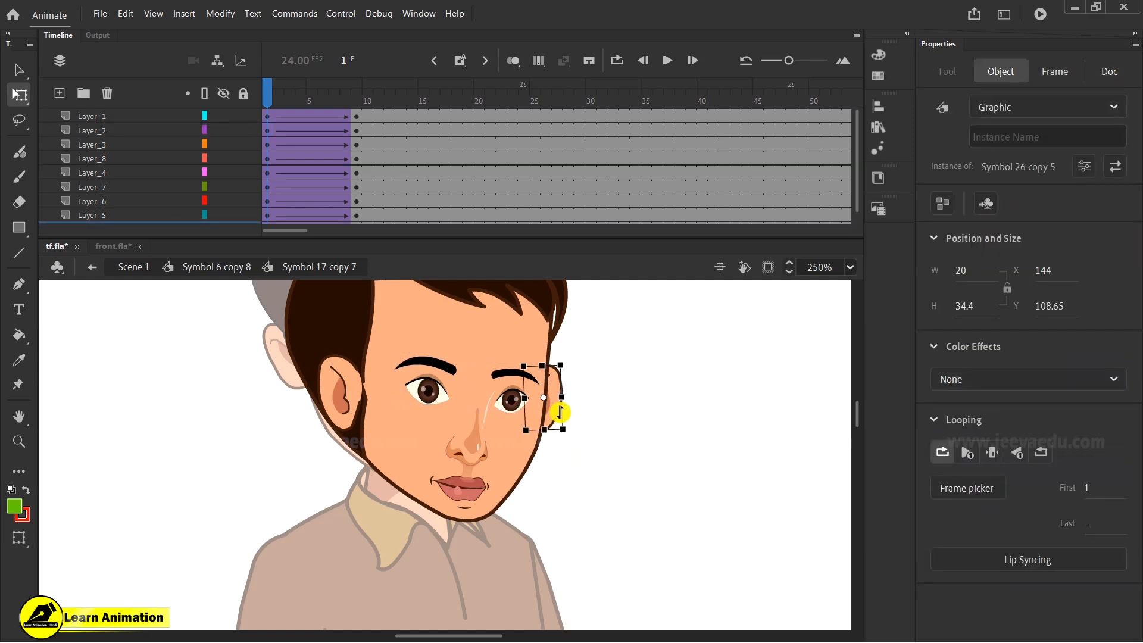
pyautogui.click(269, 100)
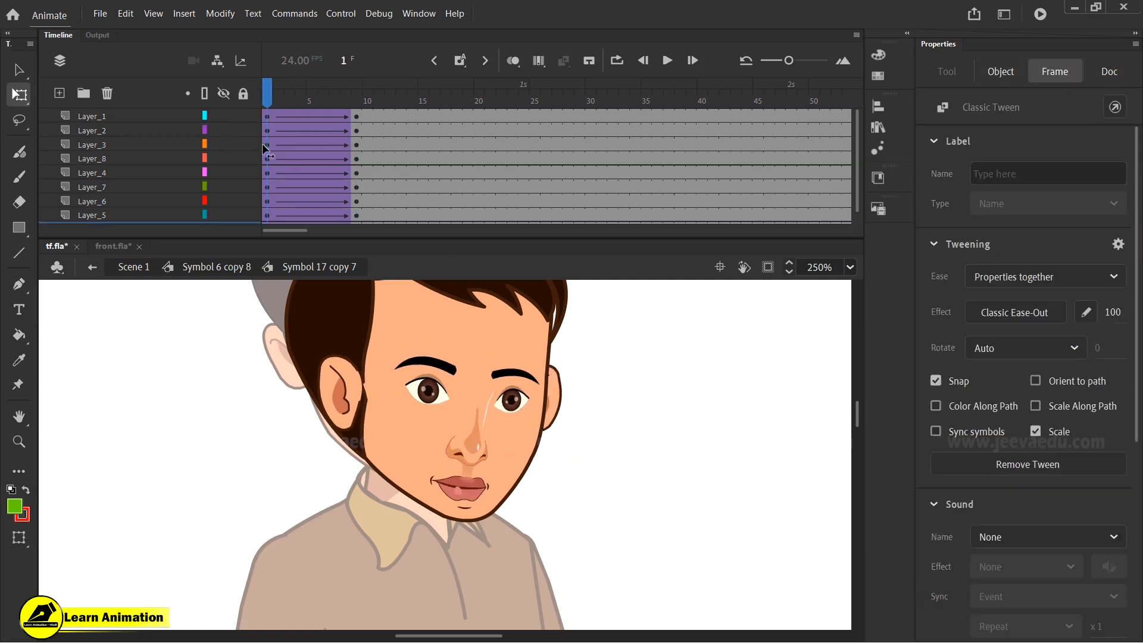
pyautogui.click(232, 155)
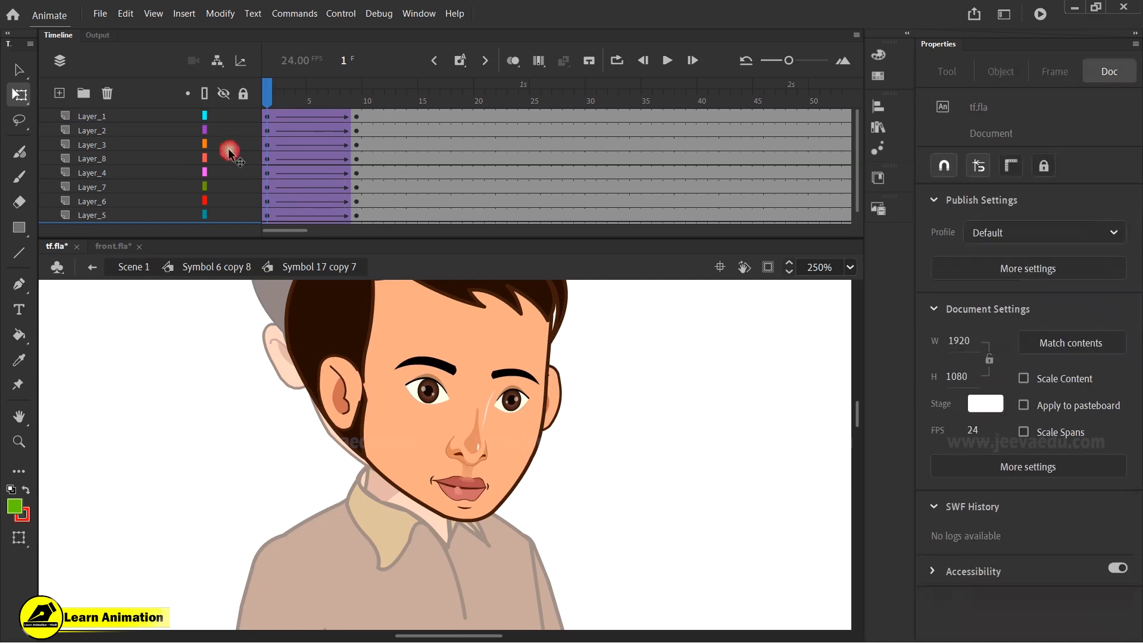
pyautogui.click(351, 406)
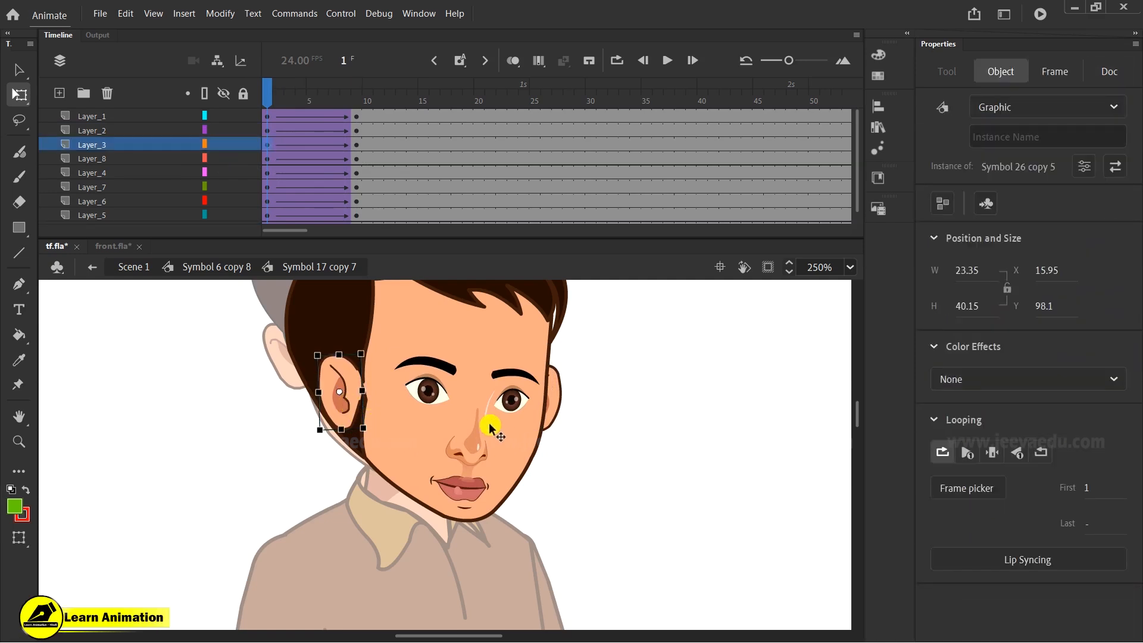
pyautogui.click(559, 399)
pyautogui.press('Up')
pyautogui.press('Up')
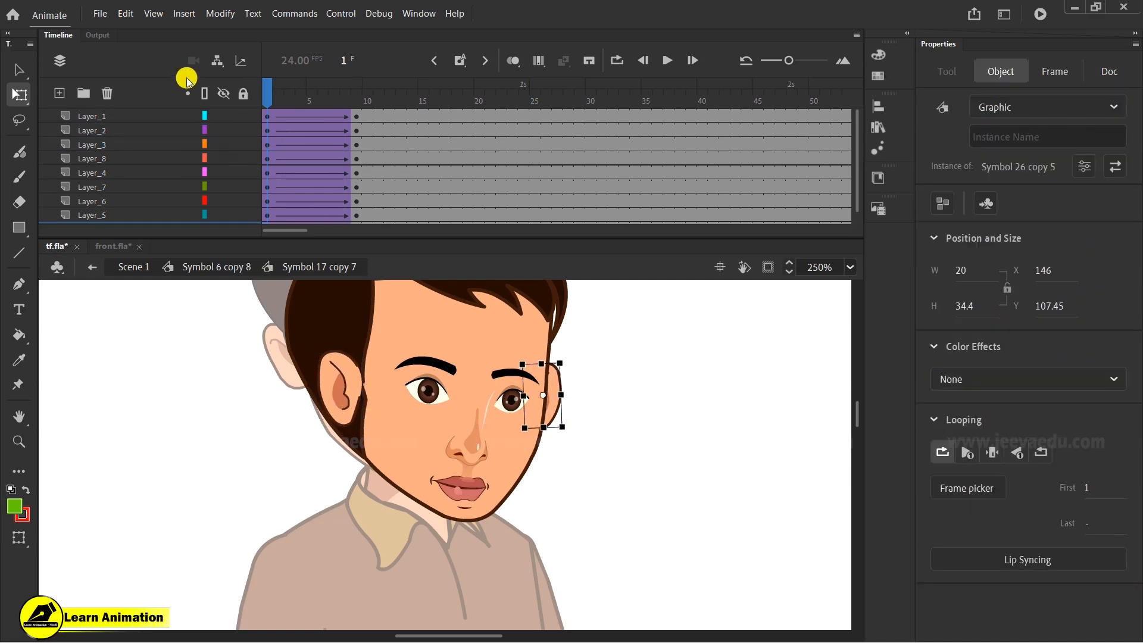
# - At frame 9, nudge the right ear three steps down
pyautogui.moveTo(268, 98); pyautogui.dragTo(331, 162)
pyautogui.click(357, 175)
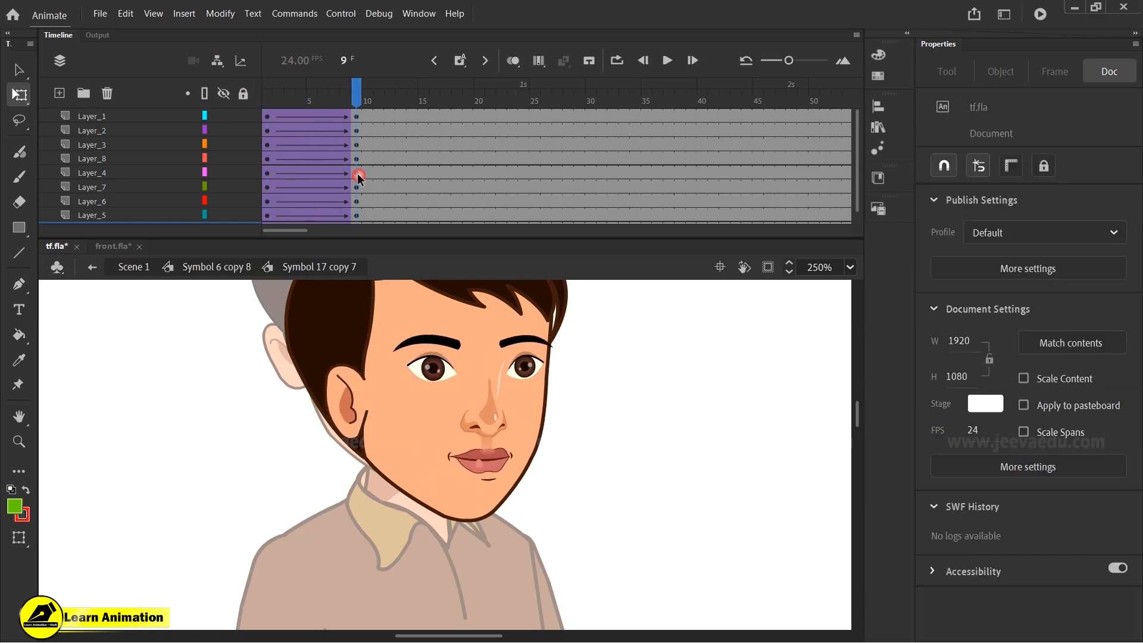
pyautogui.scroll(-1, 354, 198)
pyautogui.click(358, 216)
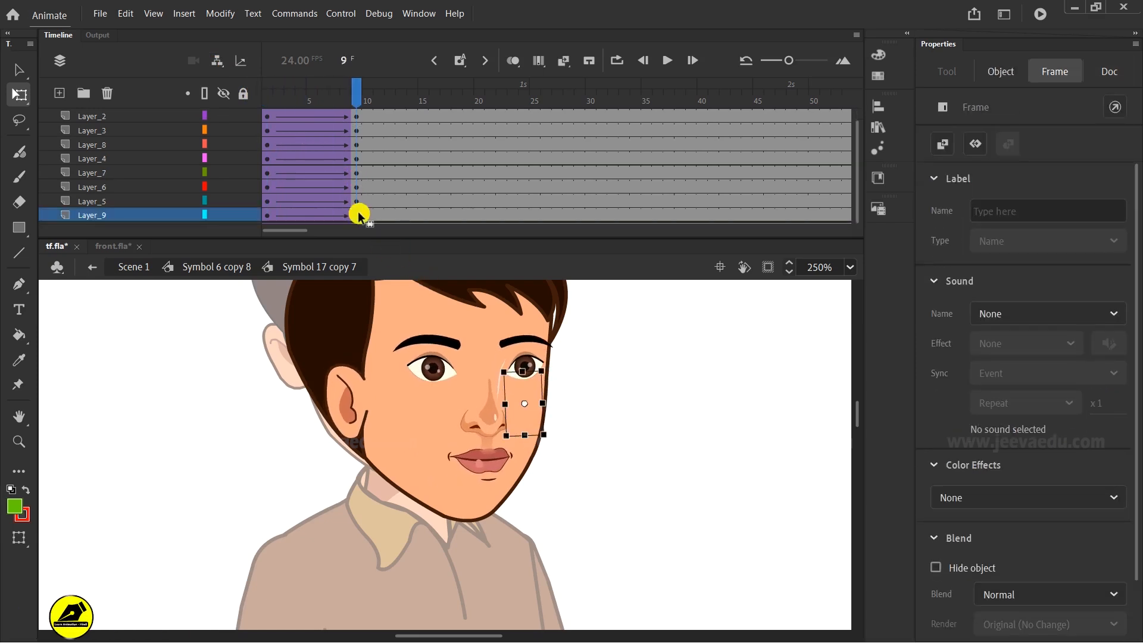
pyautogui.press('Down')
pyautogui.press('Down')
pyautogui.press('Down')
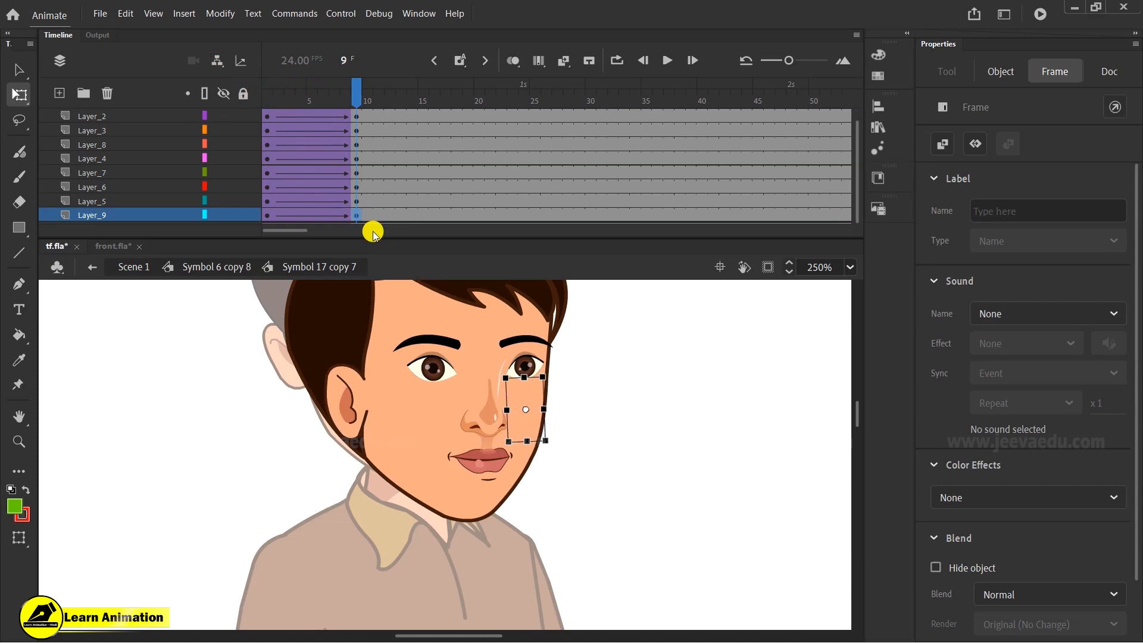
# - Open the eyes symbol and move its blink animation frames later, to about frames 30–40
pyautogui.moveTo(319, 110); pyautogui.dragTo(238, 168)
pyautogui.click(519, 410)
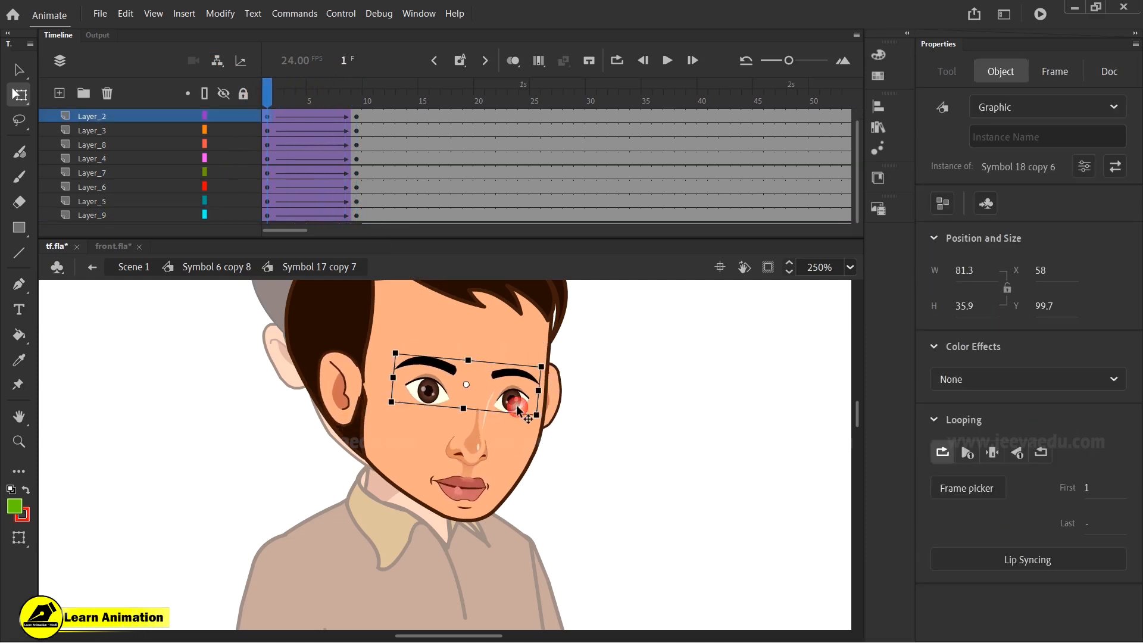
pyautogui.doubleClick(516, 405)
pyautogui.click(423, 116)
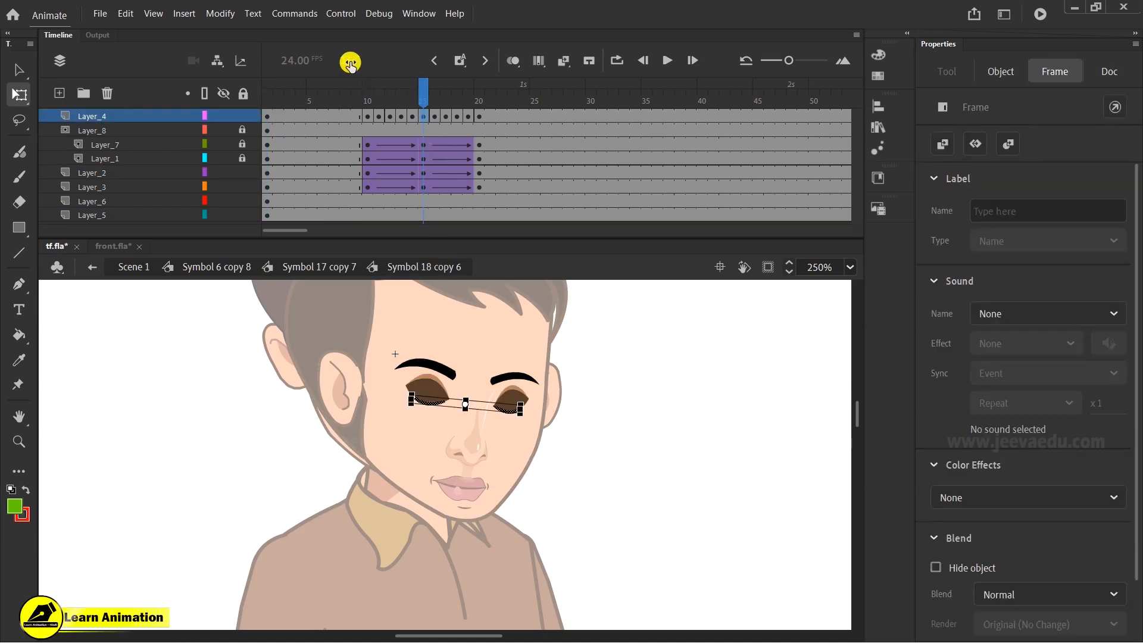
pyautogui.moveTo(369, 189); pyautogui.dragTo(481, 97)
pyautogui.moveTo(424, 167); pyautogui.dragTo(699, 93)
pyautogui.click(657, 200)
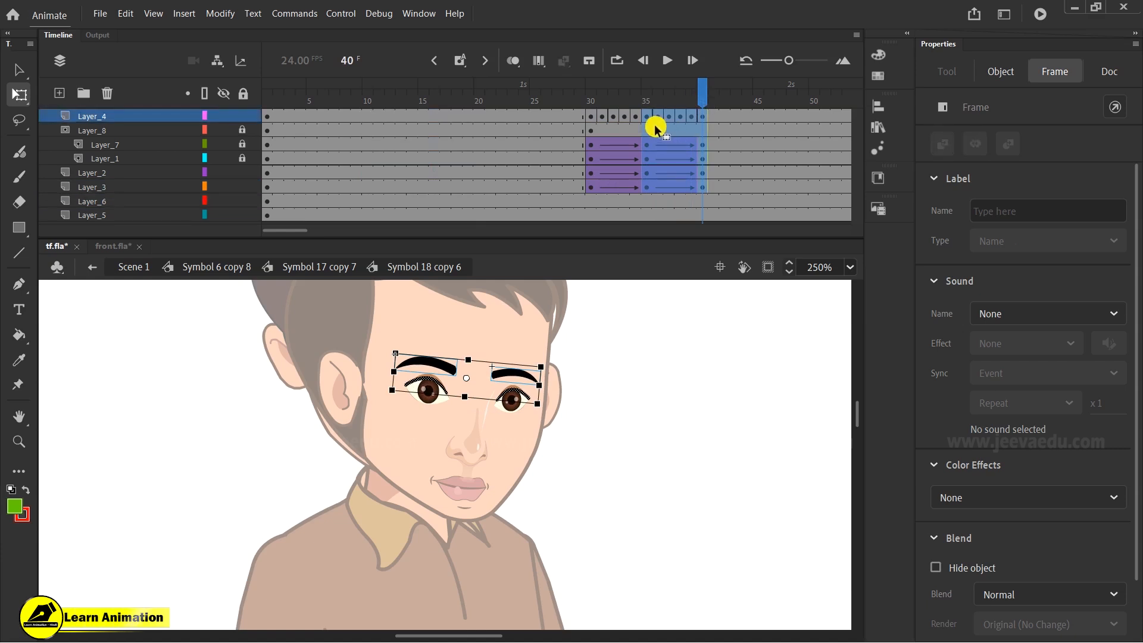
pyautogui.moveTo(655, 118); pyautogui.dragTo(370, 112)
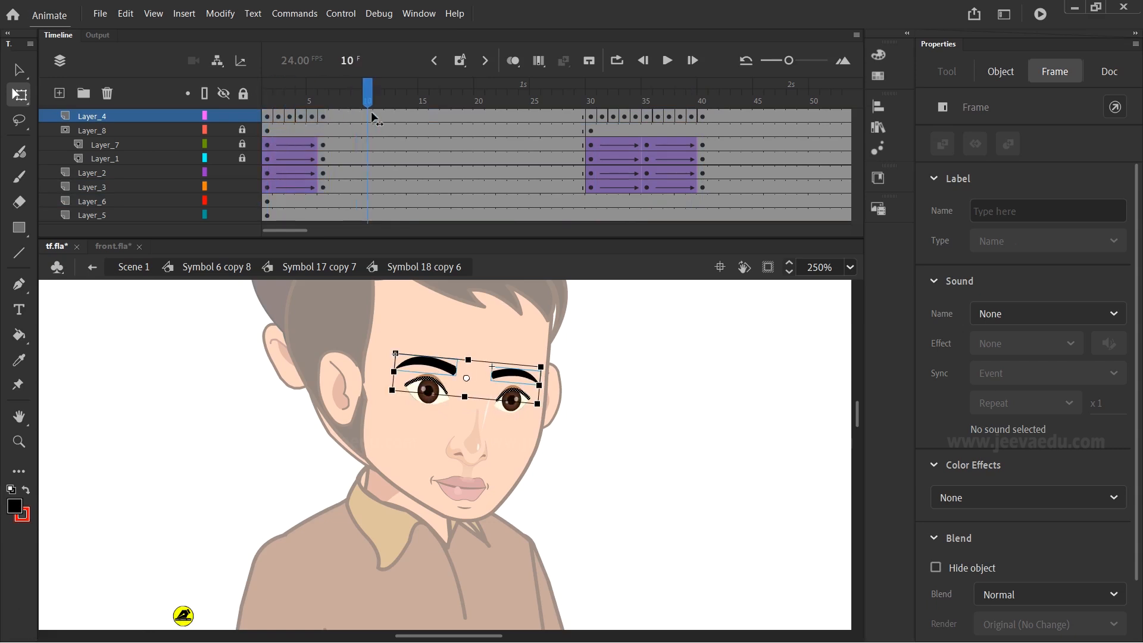
# - Return to the head symbol and slightly narrow the front hair at frame 1 with Free Transform
pyautogui.click(296, 269)
pyautogui.moveTo(271, 90); pyautogui.dragTo(189, 158)
pyautogui.press('z')
pyautogui.keyDown('alt'); pyautogui.click(536, 462); pyautogui.keyUp('alt')
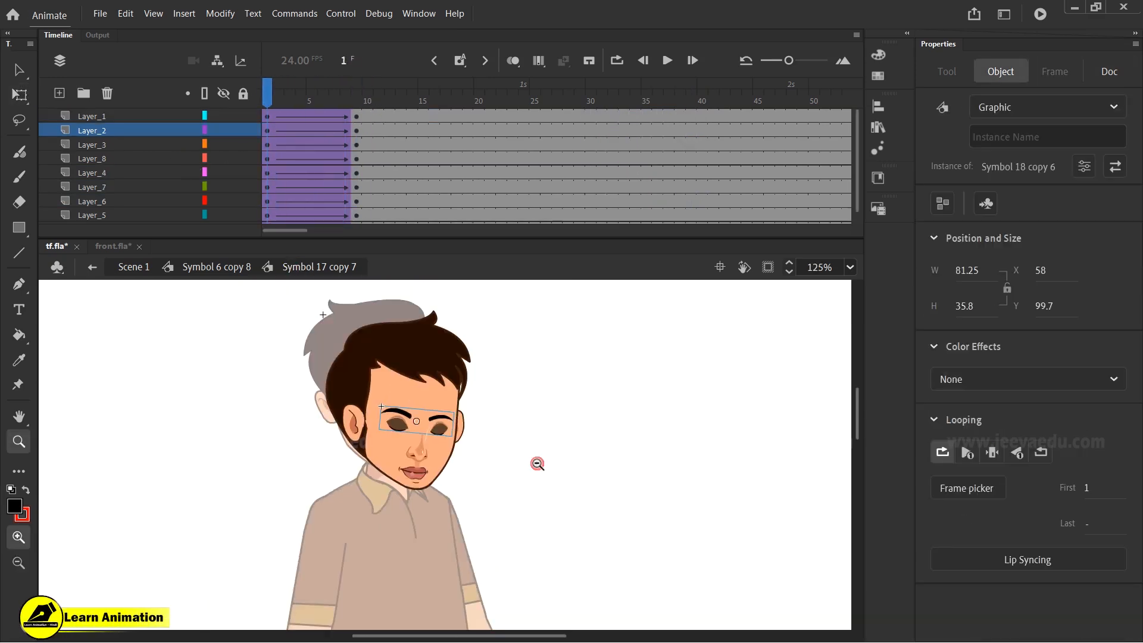
pyautogui.moveTo(287, 84); pyautogui.dragTo(256, 129)
pyautogui.click(407, 378)
pyautogui.press('v')
pyautogui.click(480, 399)
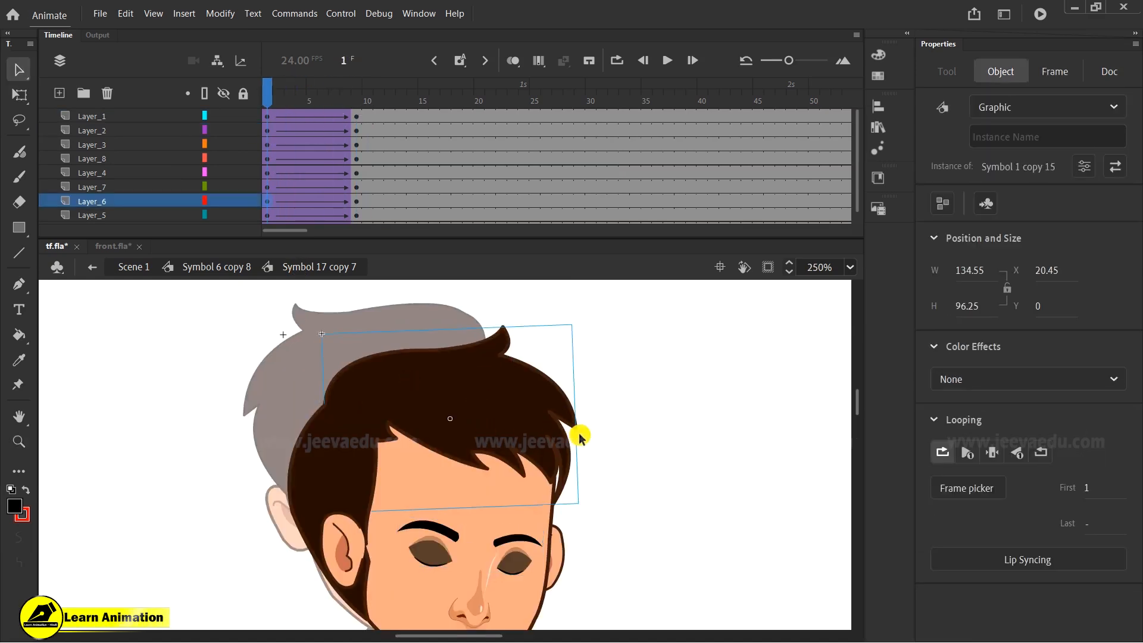
pyautogui.press('q')
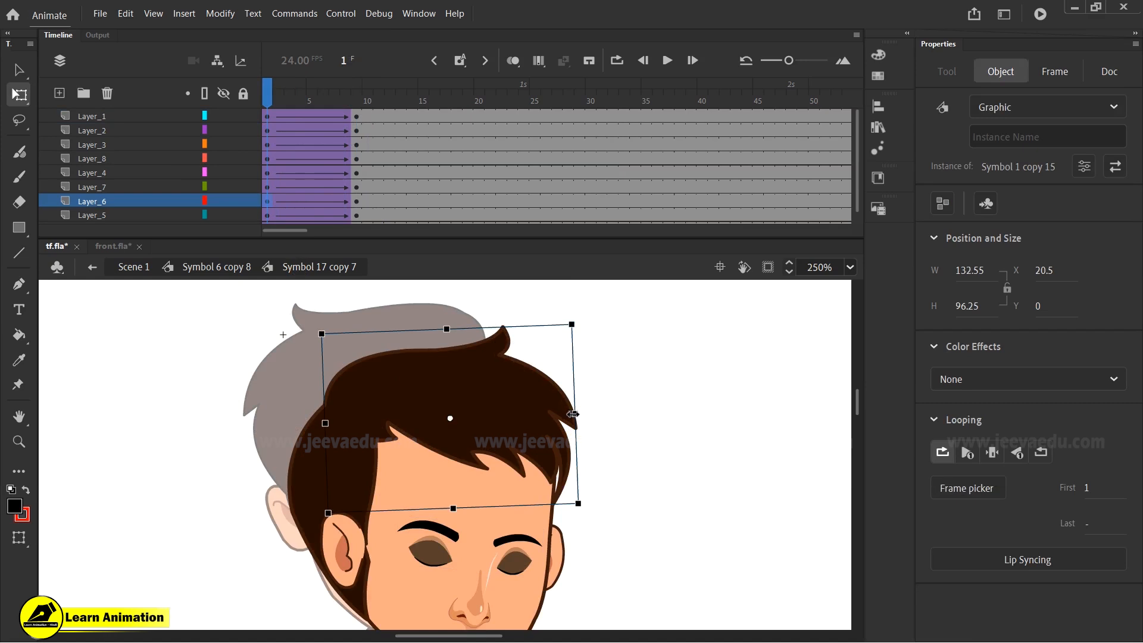
pyautogui.moveTo(573, 413); pyautogui.dragTo(570, 412)
pyautogui.click(350, 492)
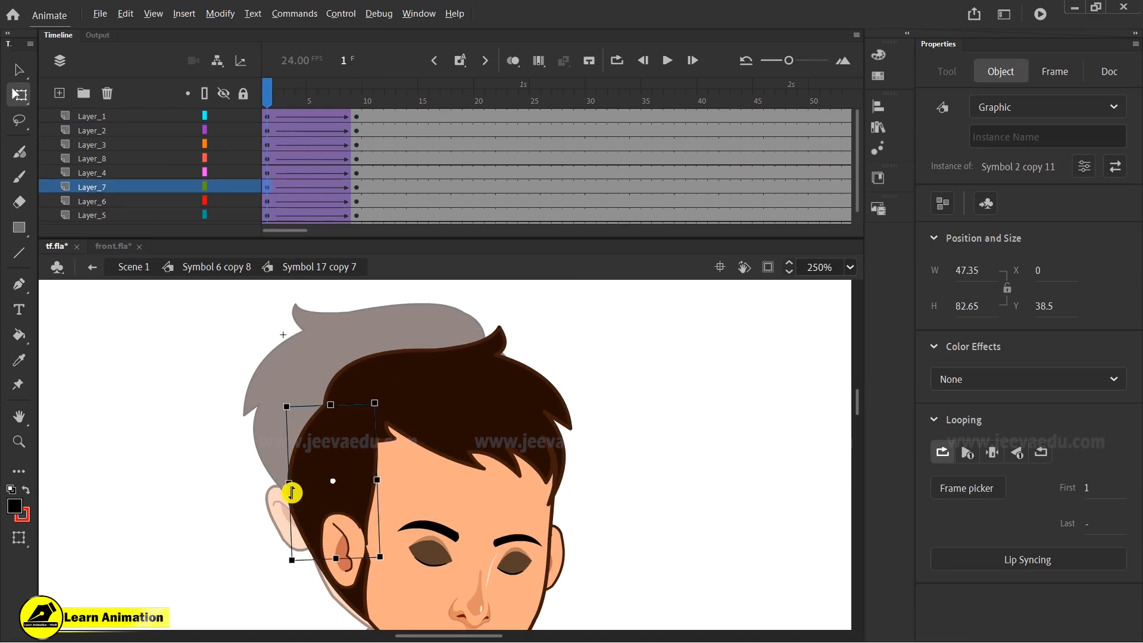
pyautogui.moveTo(291, 484); pyautogui.dragTo(284, 482)
pyautogui.hotkey('ctrl', 'z')
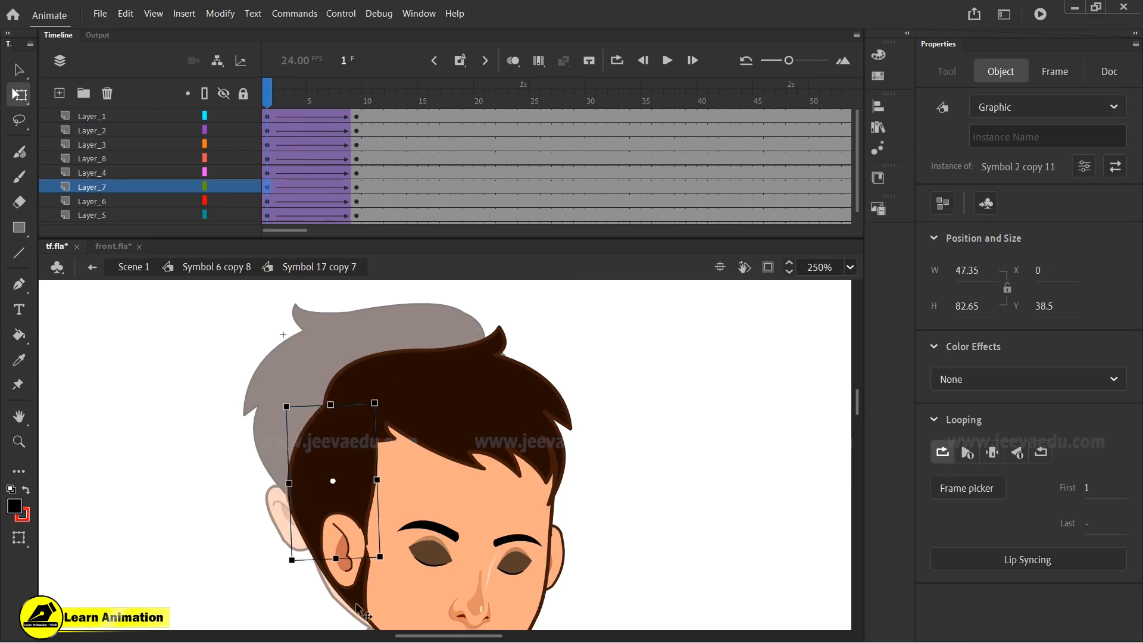
pyautogui.keyDown('shift'); pyautogui.click(357, 603); pyautogui.keyUp('shift')
pyautogui.click(264, 552)
pyautogui.click(348, 594)
pyautogui.moveTo(349, 594); pyautogui.dragTo(298, 593)
pyautogui.hotkey('ctrl', 'z')
pyautogui.press('z')
pyautogui.keyDown('alt'); pyautogui.click(400, 552); pyautogui.keyUp('alt')
pyautogui.press('v')
pyautogui.moveTo(450, 477); pyautogui.dragTo(386, 492)
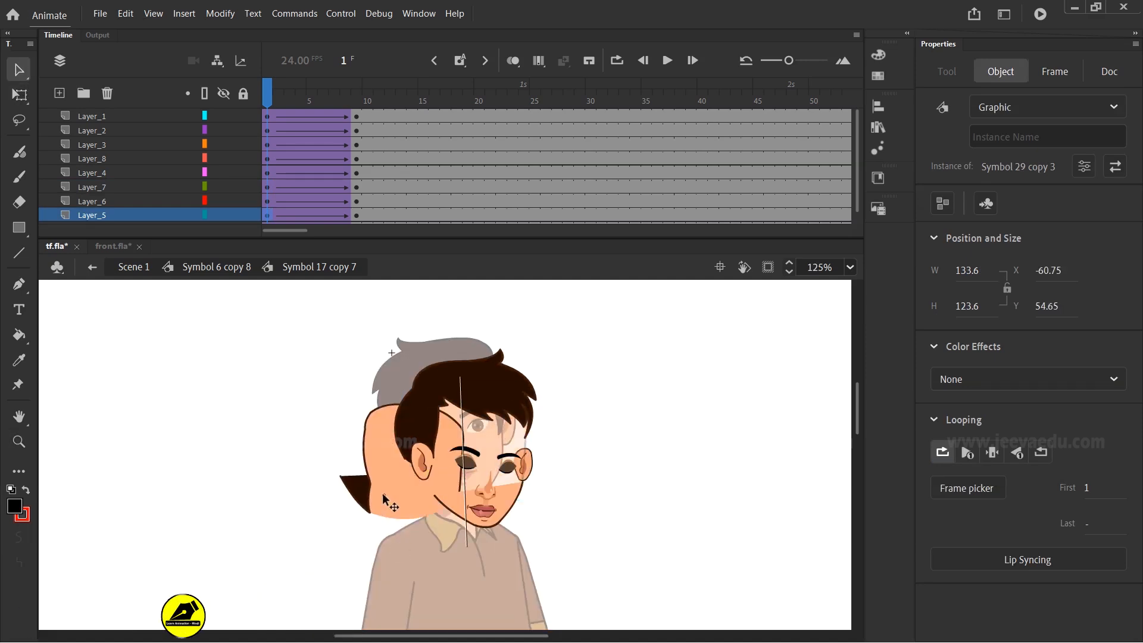
pyautogui.hotkey('ctrl', 'z')
pyautogui.press('z')
pyautogui.click(424, 458)
pyautogui.press('v')
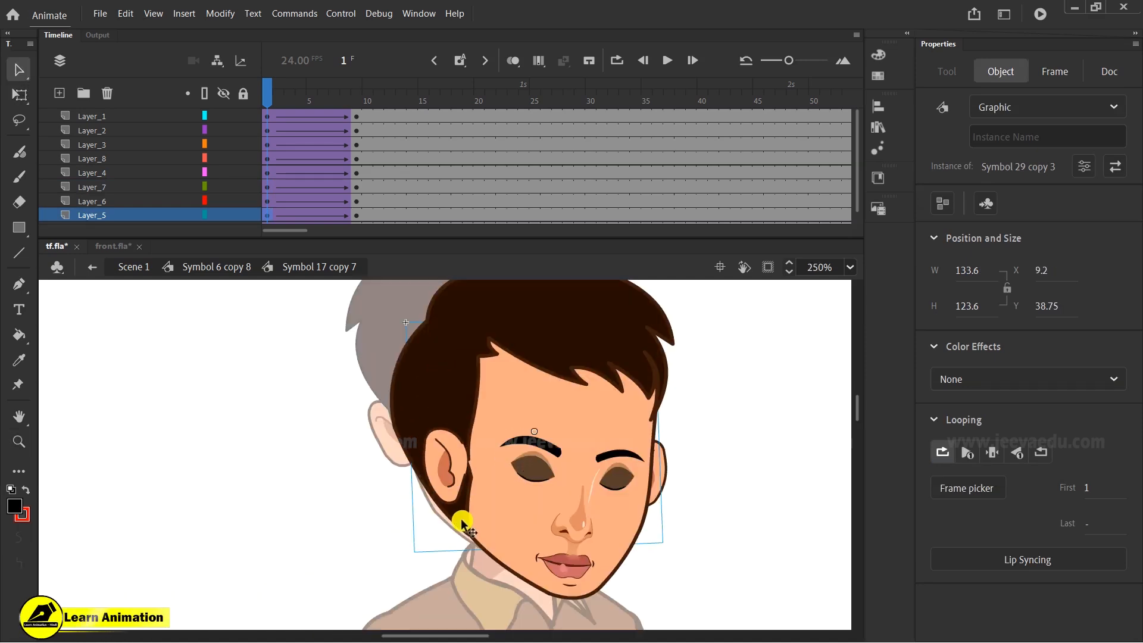
pyautogui.moveTo(269, 95); pyautogui.dragTo(359, 206)
pyautogui.click(498, 480)
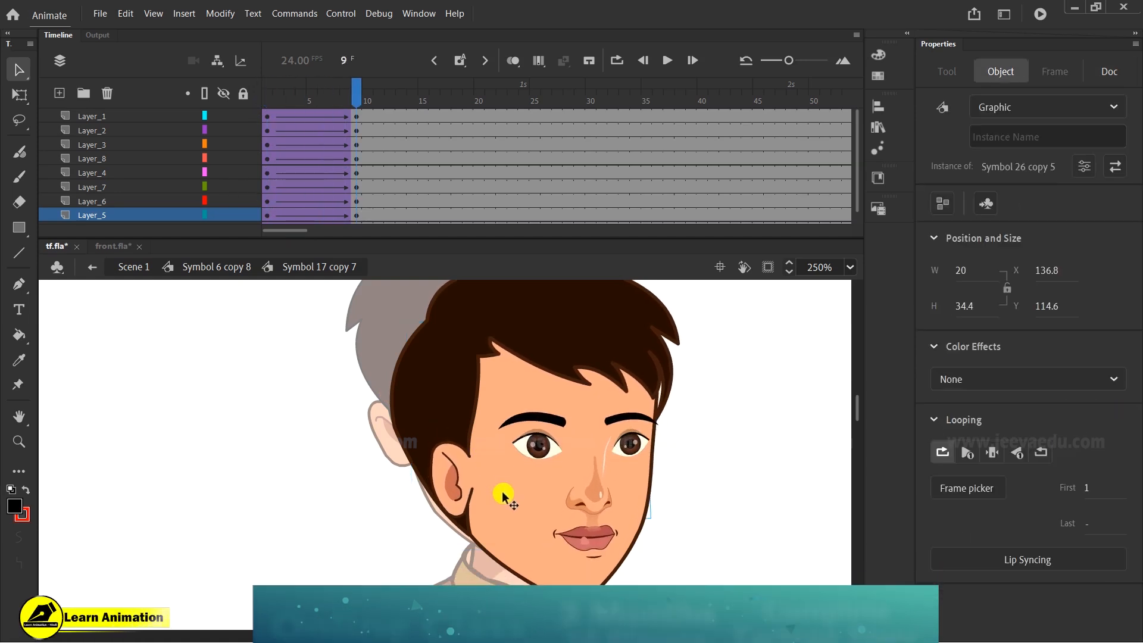
pyautogui.moveTo(510, 451); pyautogui.dragTo(306, 512)
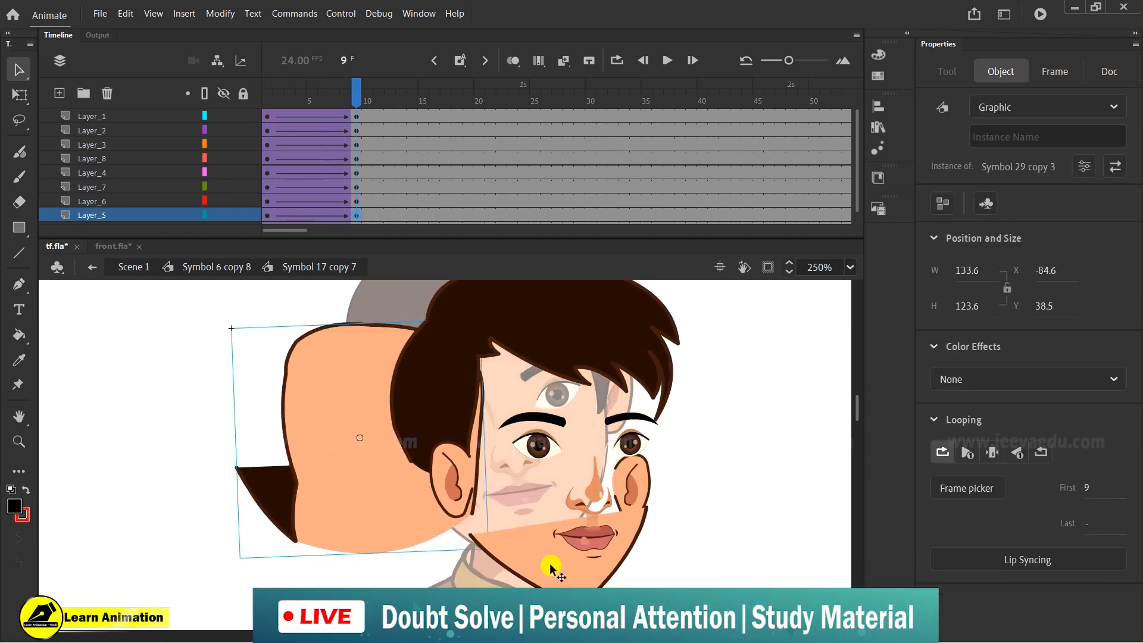
pyautogui.hotkey('ctrl', 'z')
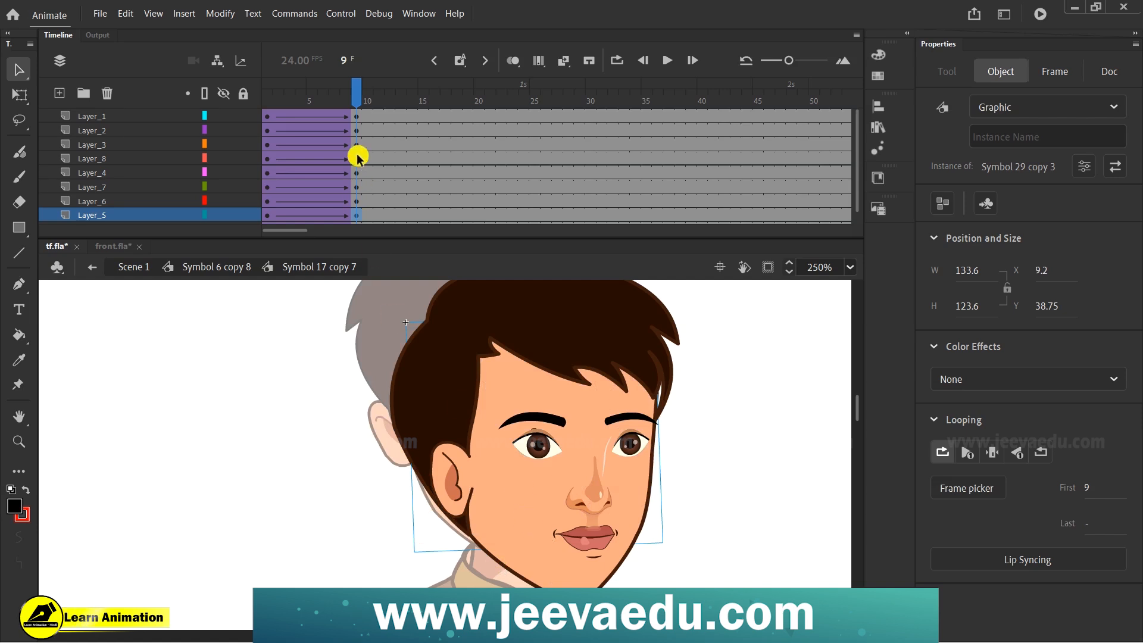
# - At frame 1, break apart the head graphic on Layer_5 and delete the separate ear piece
pyautogui.moveTo(349, 101); pyautogui.dragTo(212, 154)
pyautogui.click(507, 498)
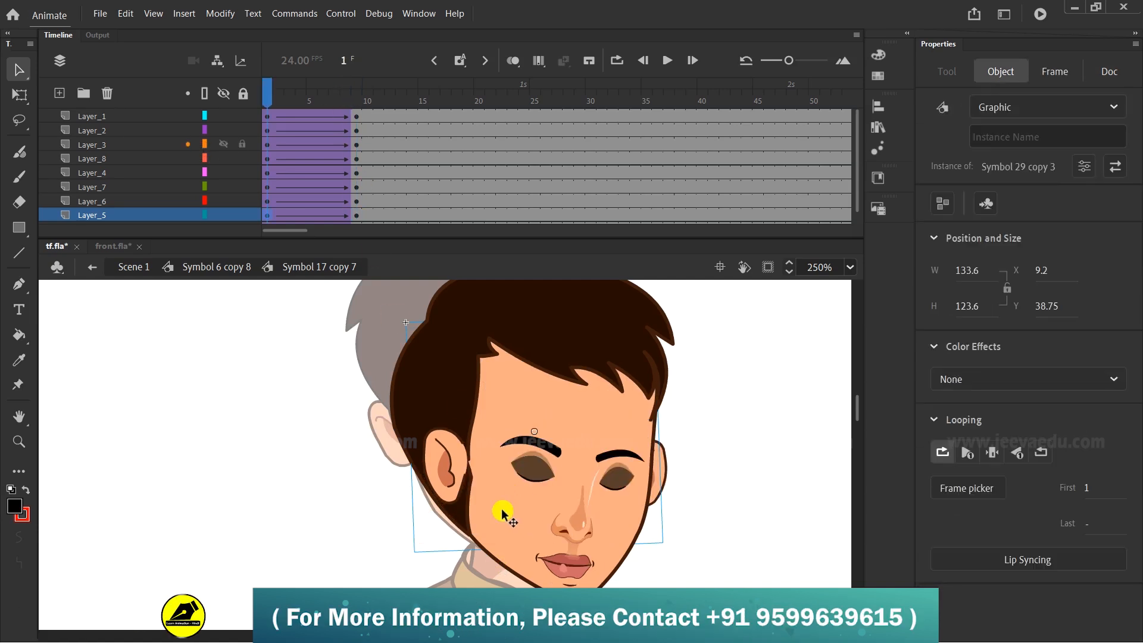
pyautogui.hotkey('ctrl', 'b')
pyautogui.click(392, 547)
pyautogui.click(479, 515)
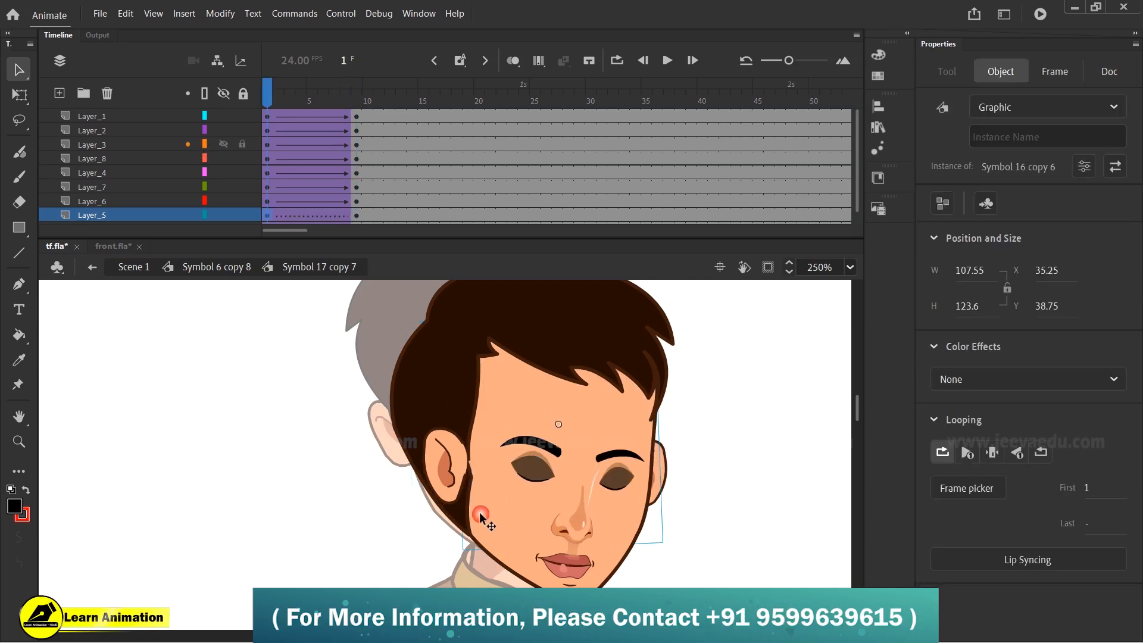
pyautogui.click(456, 520)
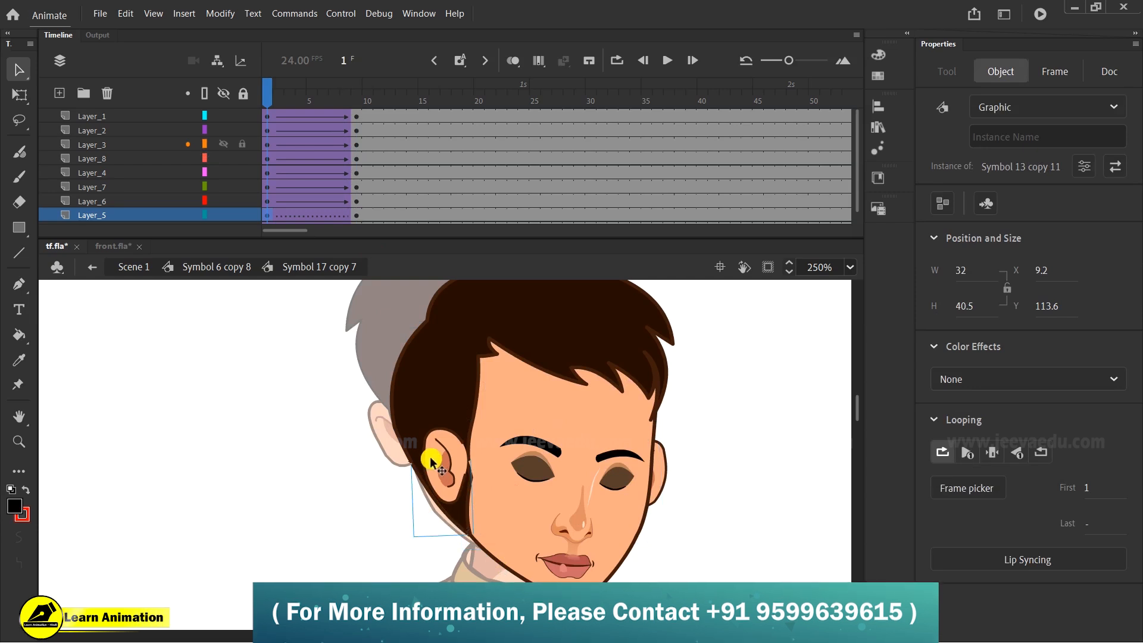
pyautogui.press('Delete')
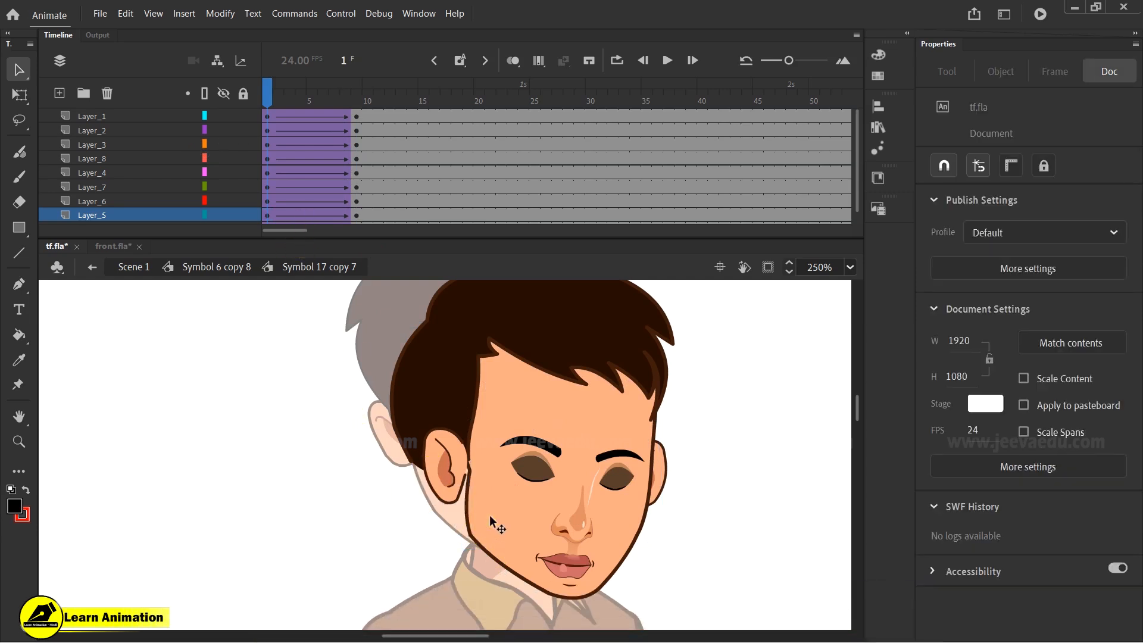
# - Remove Layer_5's classic tween and insert a keyframe at frame 9
pyautogui.click(494, 525)
pyautogui.rightClick(287, 211)
pyautogui.click(351, 221)
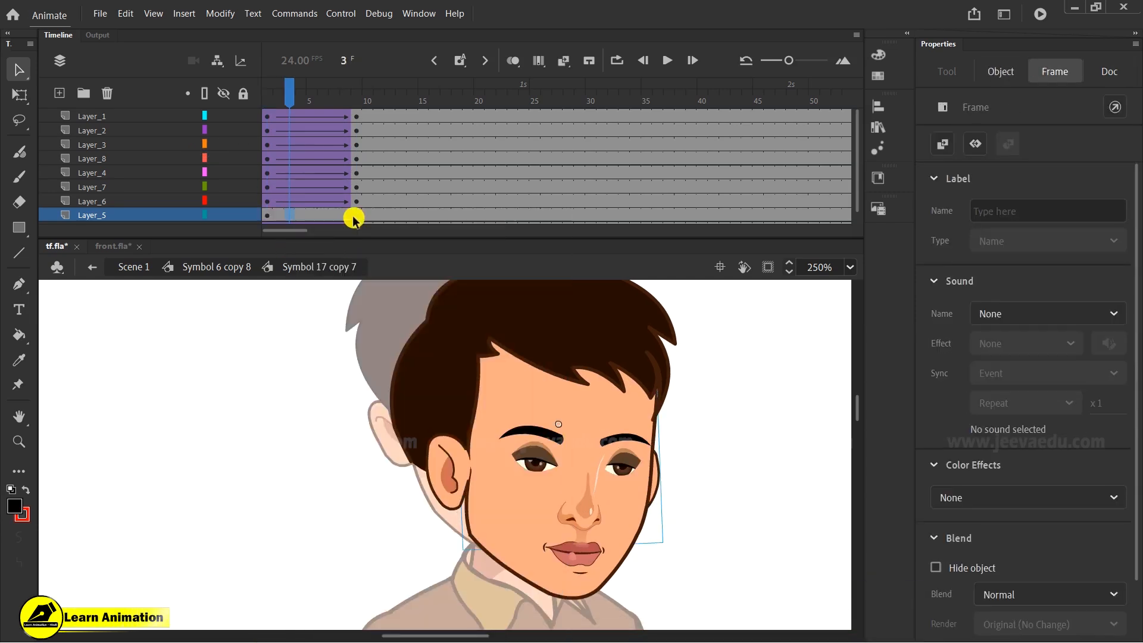
pyautogui.rightClick(352, 220)
pyautogui.click(415, 340)
# - Add a new layer above Layer_5 and paste the side hair piece in place at frame 1
pyautogui.scroll(-1, 343, 143)
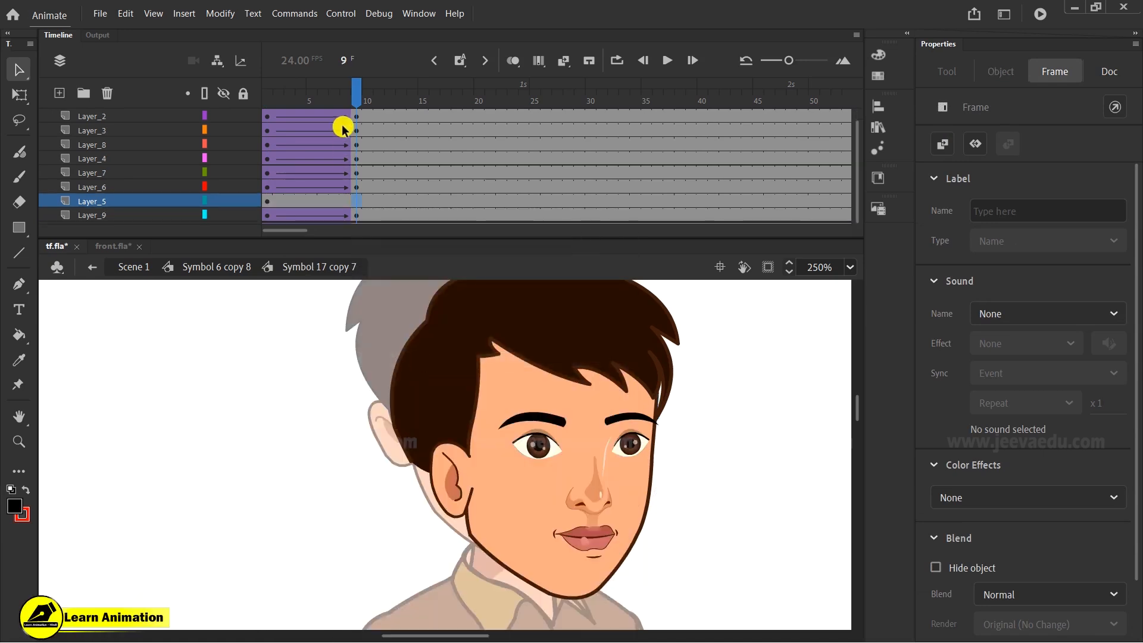
pyautogui.moveTo(343, 84); pyautogui.dragTo(267, 84)
pyautogui.click(59, 93)
pyautogui.rightClick(137, 359)
pyautogui.click(189, 417)
pyautogui.click(533, 507)
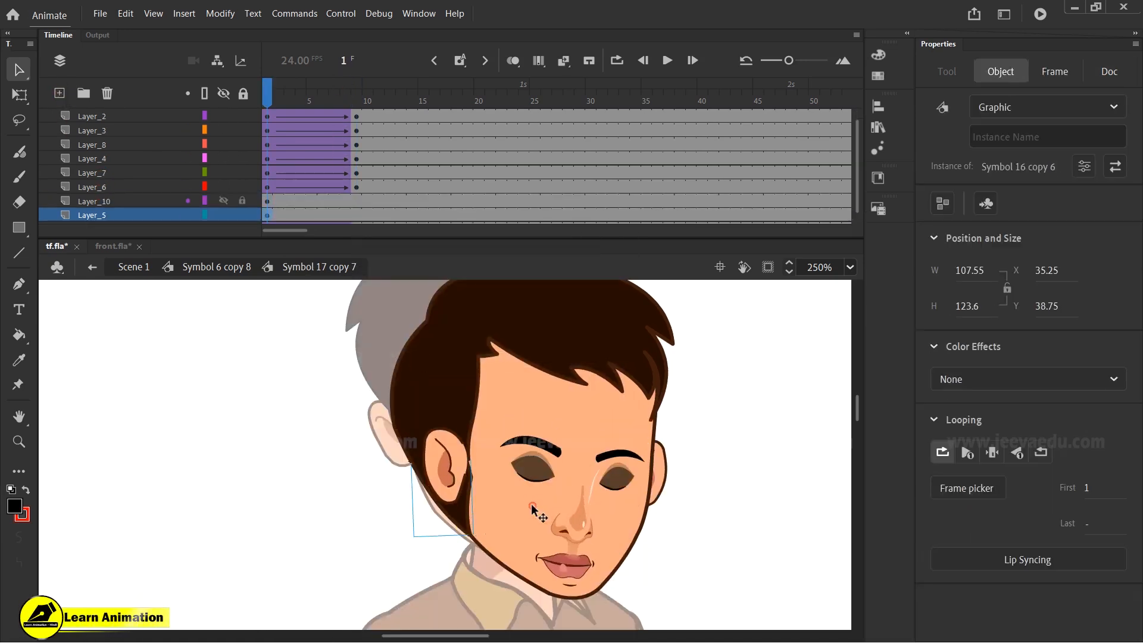
# - Create classic tweens on Layer_10 and Layer_5 over frames 1–9 with a Classic Ease-Out of 100
pyautogui.moveTo(356, 201); pyautogui.dragTo(321, 213)
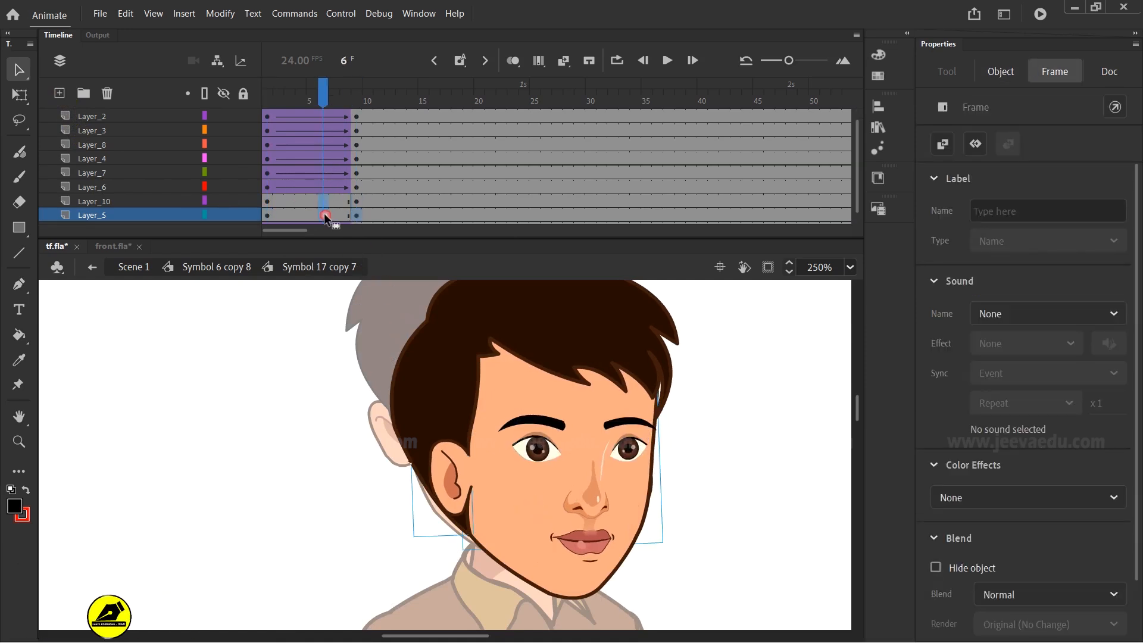
pyautogui.rightClick(322, 215)
pyautogui.click(374, 222)
pyautogui.click(1117, 319)
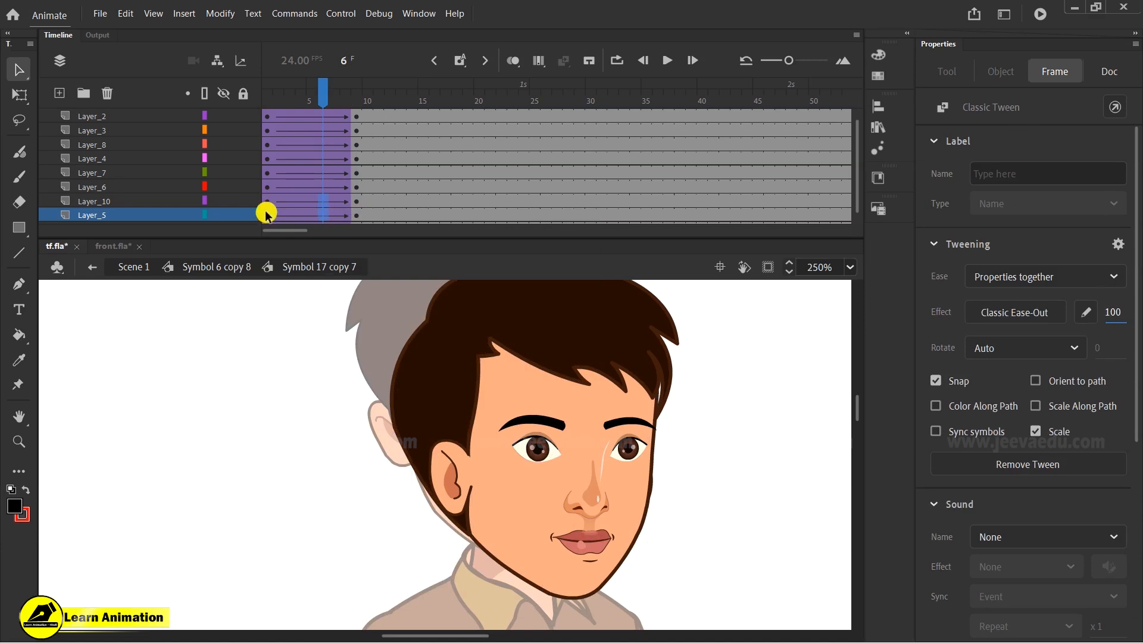
# - Adjust the side hair piece at frame 1 with Free Transform and scrub through its tween at reduced zoom
pyautogui.click(266, 213)
pyautogui.click(420, 417)
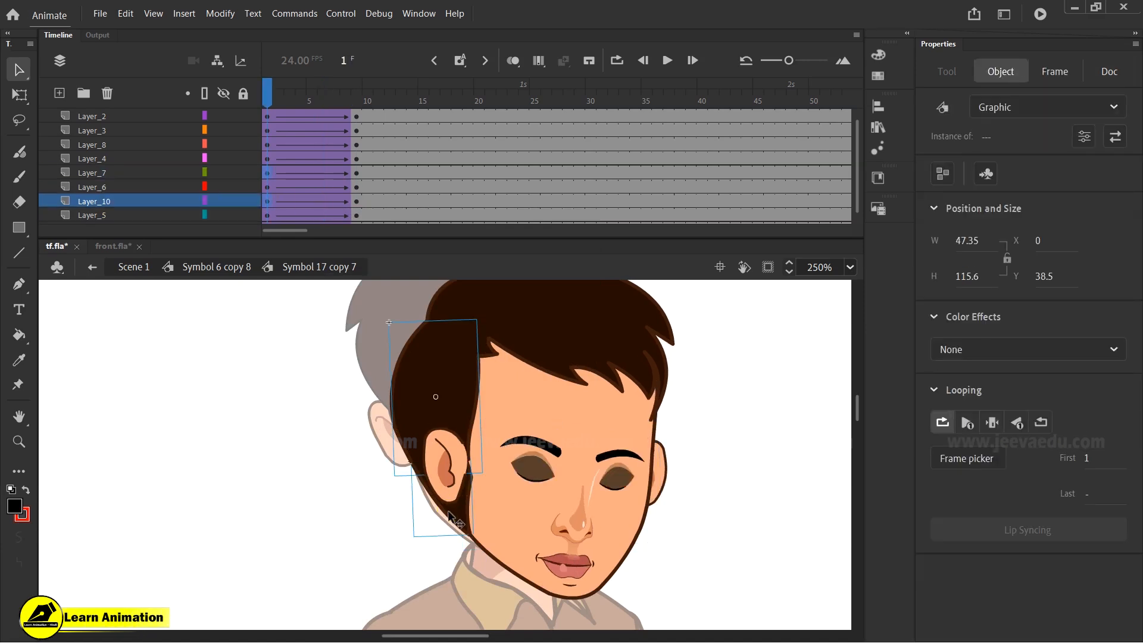
pyautogui.press('q')
pyautogui.click(400, 427)
pyautogui.moveTo(391, 430); pyautogui.dragTo(401, 426)
pyautogui.moveTo(269, 97); pyautogui.dragTo(318, 142)
pyautogui.press('z')
pyautogui.keyDown('alt'); pyautogui.click(589, 462); pyautogui.keyUp('alt')
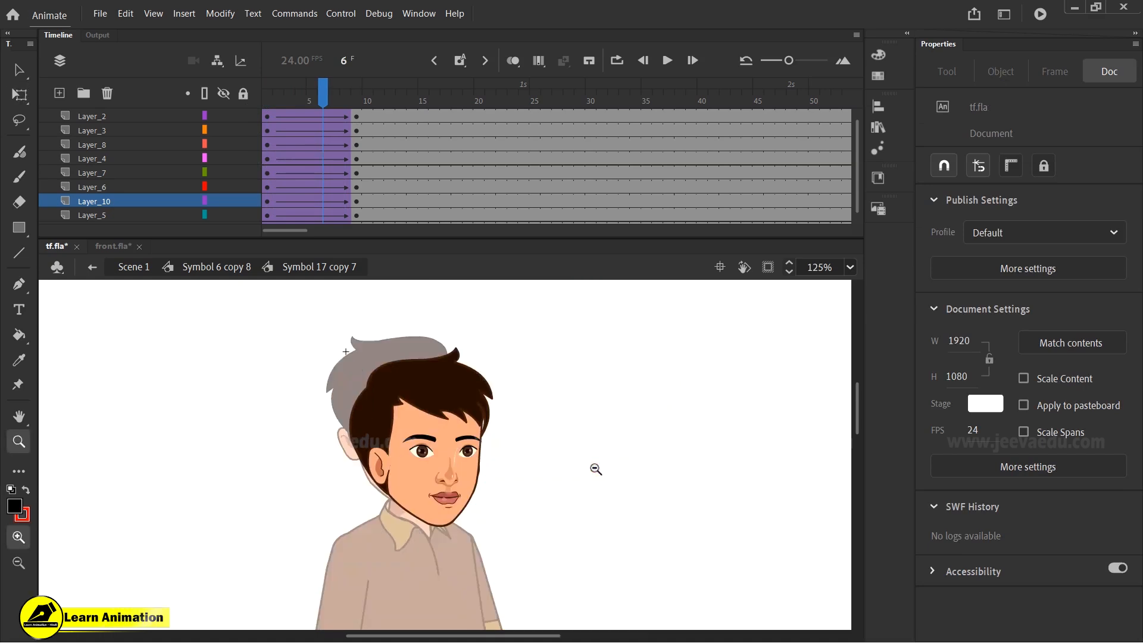
pyautogui.moveTo(321, 96); pyautogui.dragTo(370, 118)
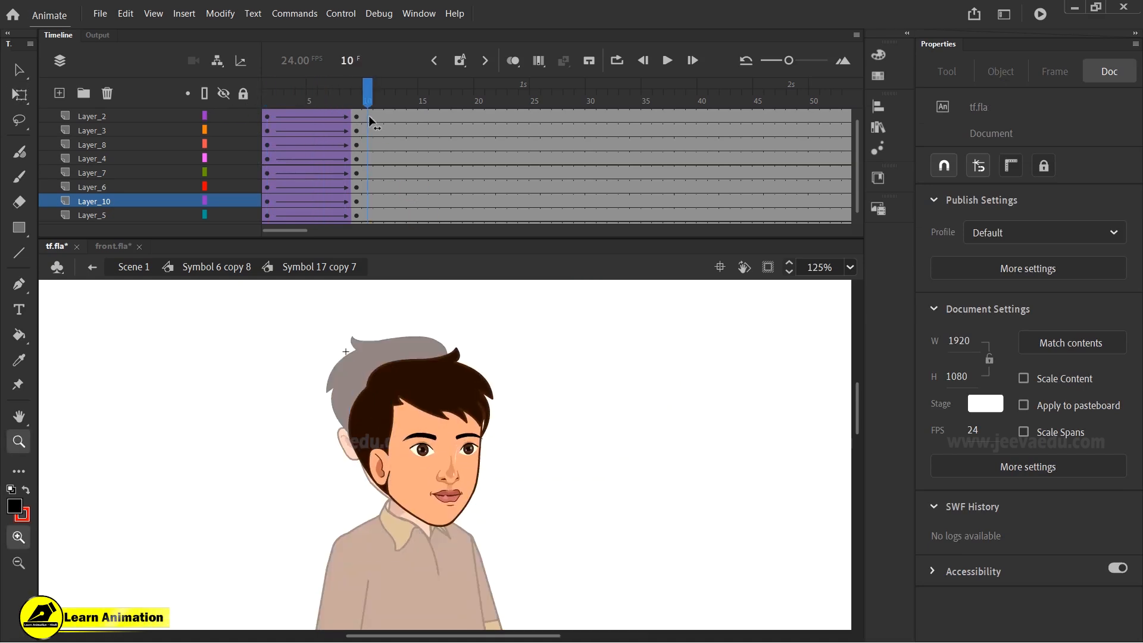
# - Return to the parent head symbol and go to Layer_2 around frame 17
pyautogui.click(217, 266)
pyautogui.click(434, 100)
pyautogui.click(443, 117)
pyautogui.moveTo(439, 113); pyautogui.dragTo(442, 116)
# - Try removing Layer_2's classic tween and clearing its frame 24 keyframe, and undo these edits
pyautogui.rightClick(461, 128)
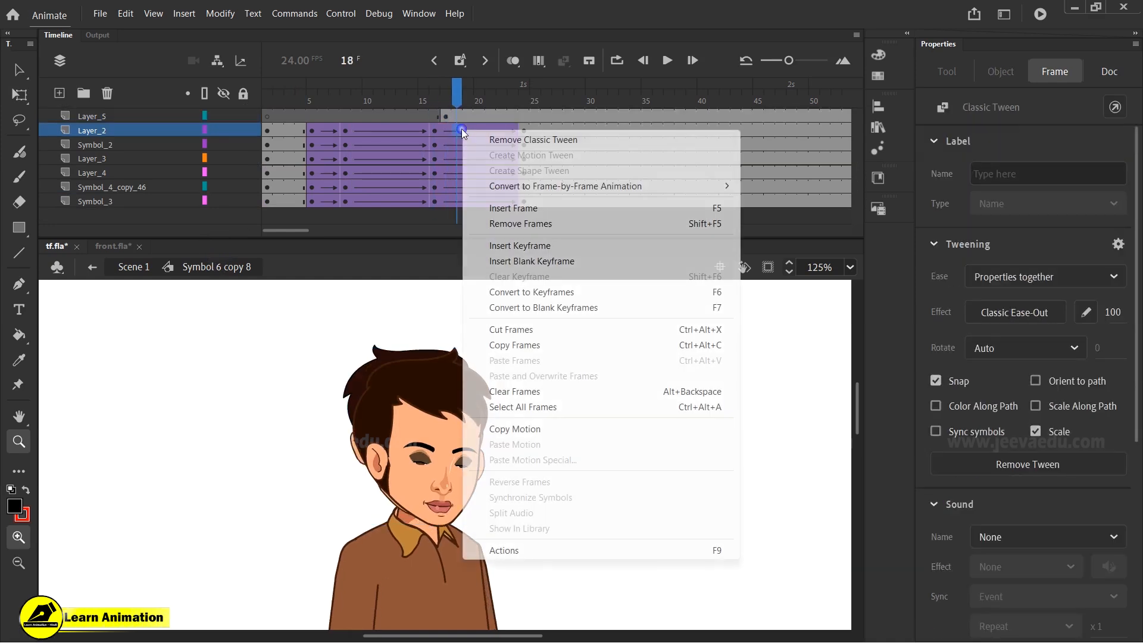
pyautogui.click(505, 139)
pyautogui.click(528, 130)
pyautogui.rightClick(525, 131)
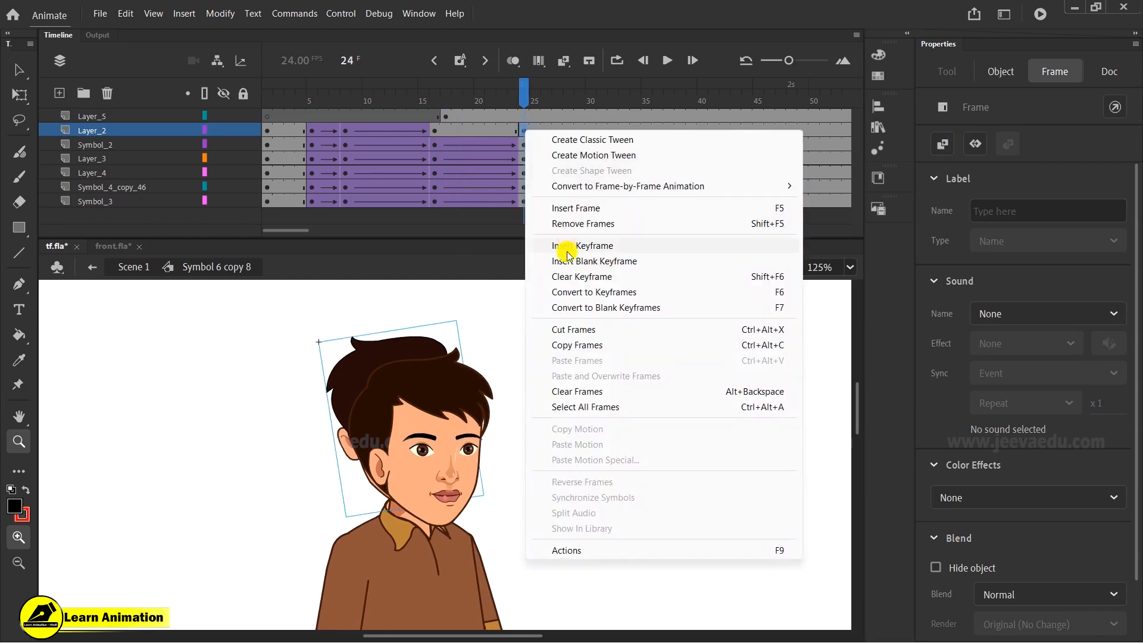
pyautogui.click(581, 276)
pyautogui.click(490, 97)
pyautogui.hotkey('ctrl', 'z')
pyautogui.hotkey('ctrl', 'z')
pyautogui.hotkey('ctrl', 'z')
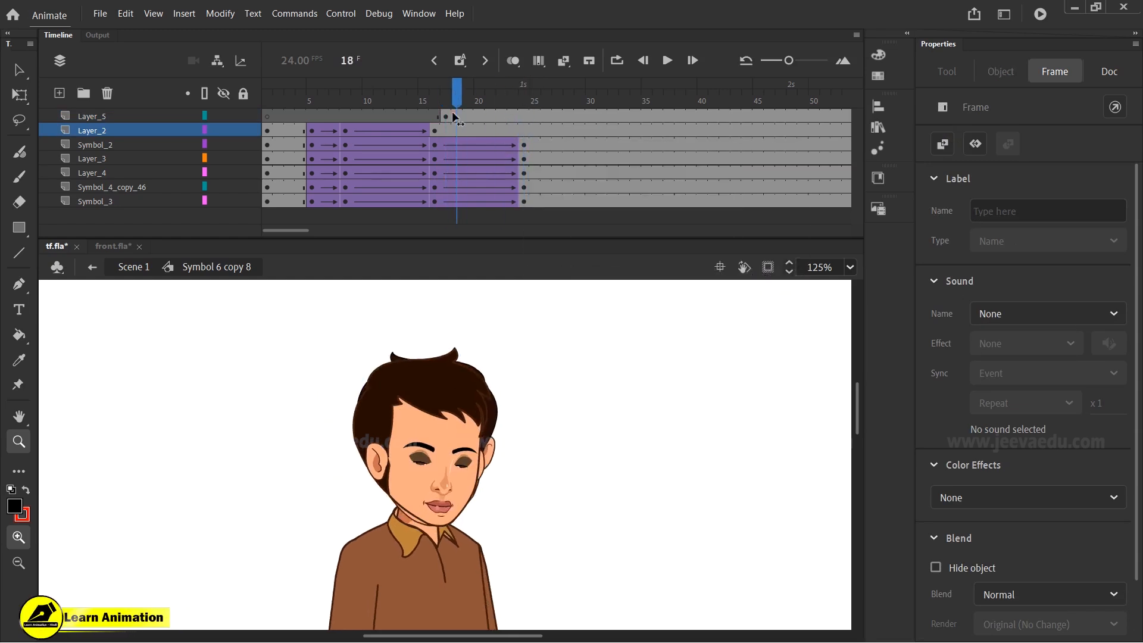
pyautogui.hotkey('ctrl', 'z')
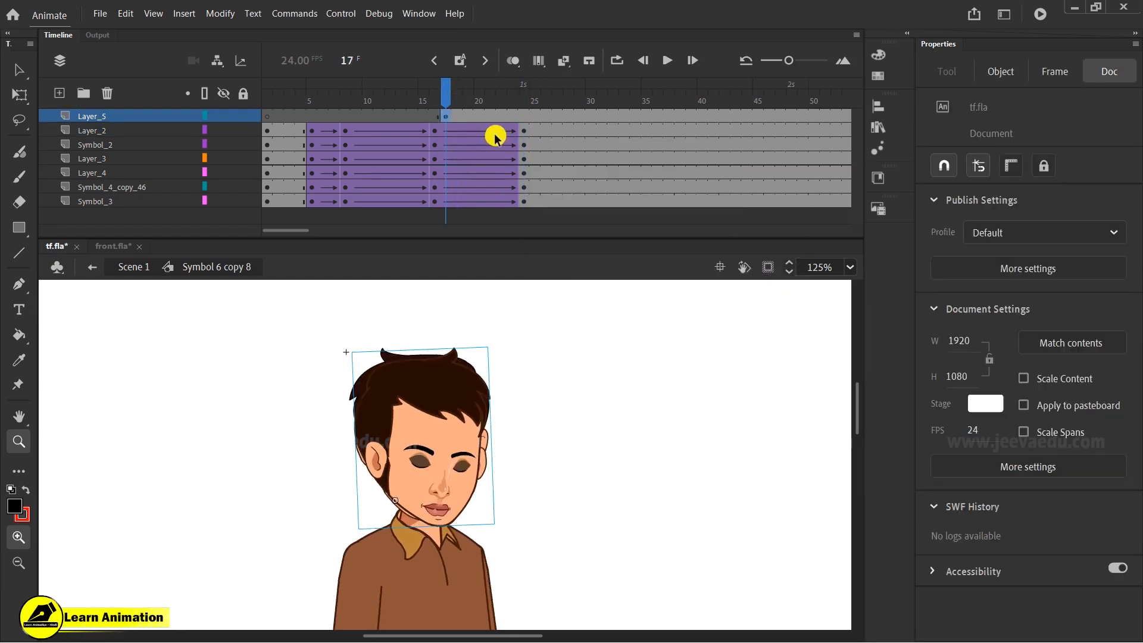
# - At frame 16 on Layer_2, shift the front-facing head slightly left and up
pyautogui.click(437, 131)
pyautogui.press('v')
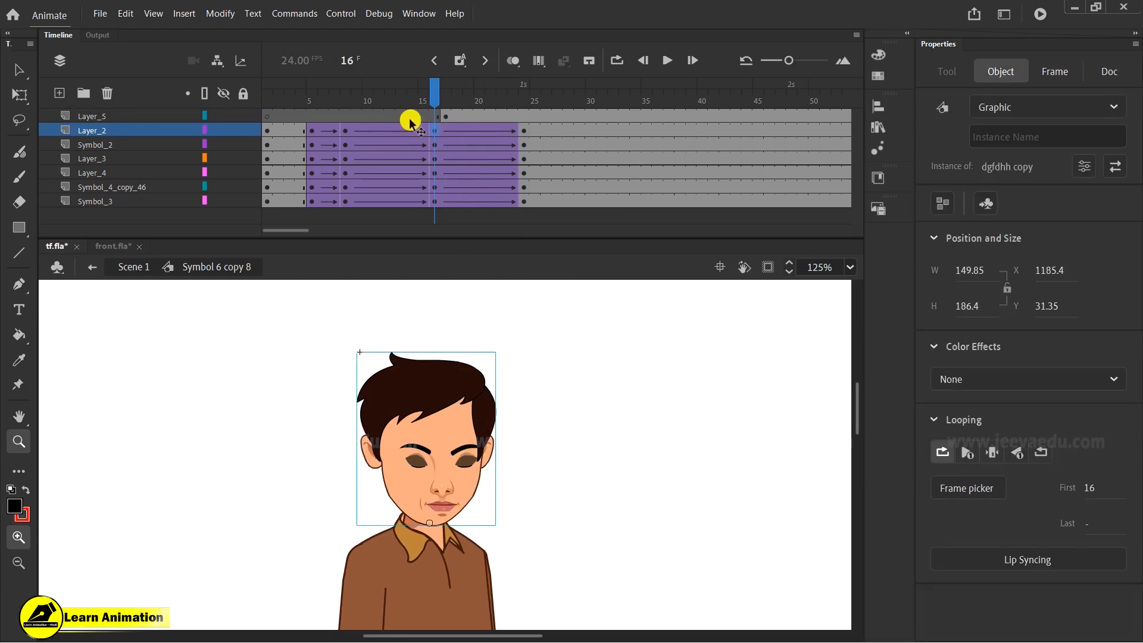
pyautogui.moveTo(476, 441)
pyautogui.mouseDown()
pyautogui.moveTo(488, 437)
pyautogui.moveTo(458, 433)
pyautogui.mouseUp()
# - Remove the classic tween starting at frame 17 on Layer_2 and insert a blank keyframe at frame 24
pyautogui.click(447, 130)
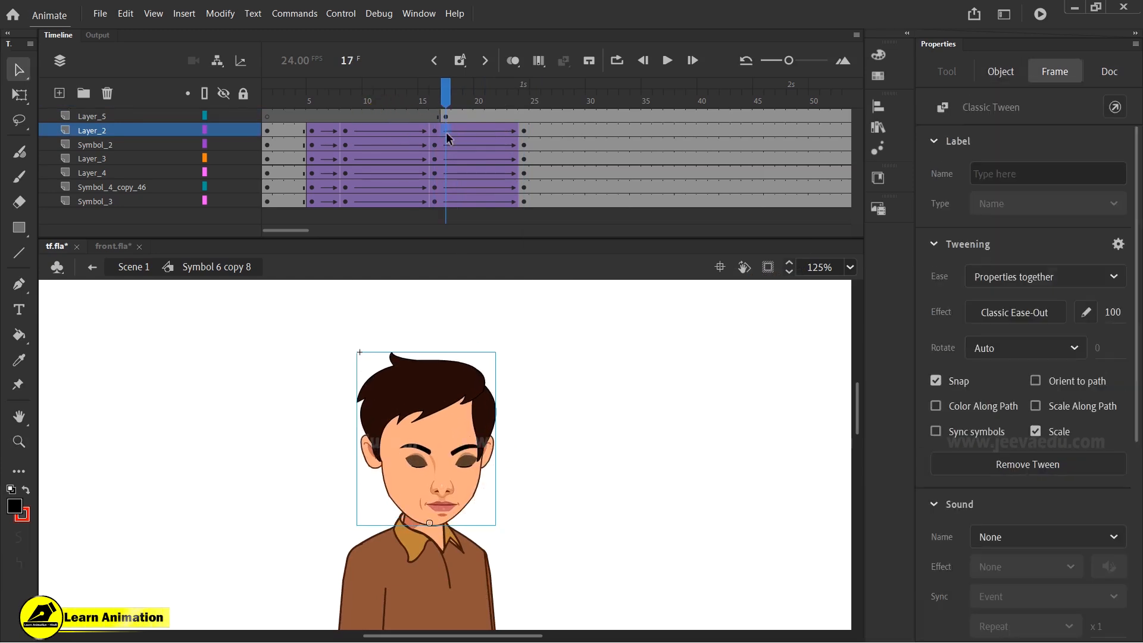
pyautogui.rightClick(450, 129)
pyautogui.click(524, 137)
pyautogui.rightClick(525, 128)
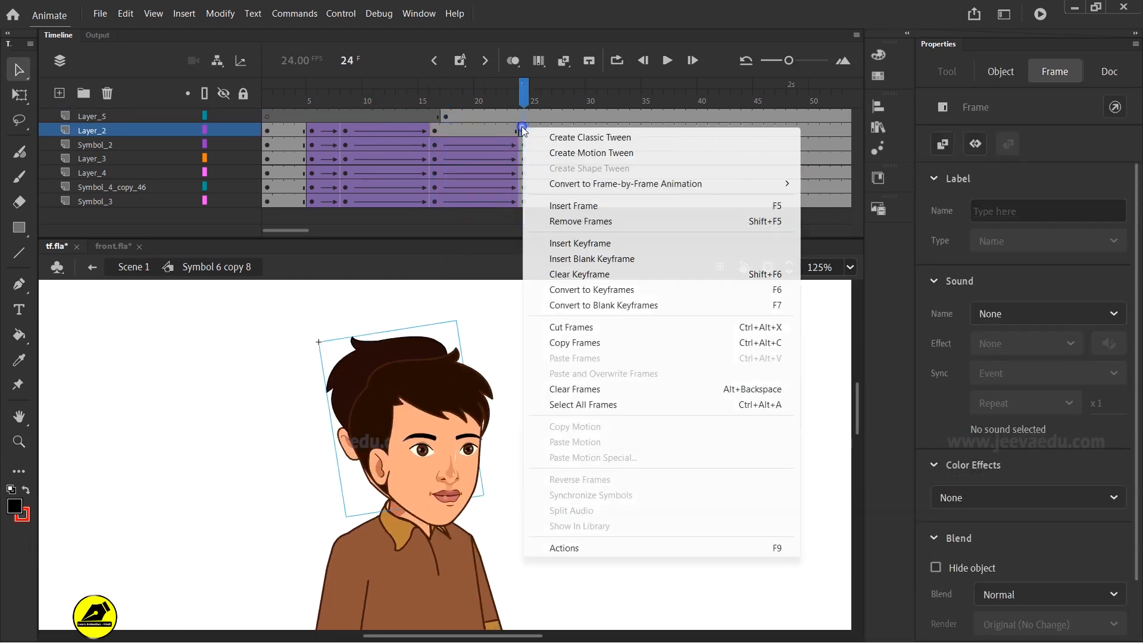
pyautogui.click(582, 258)
# - Create a classic tween on Layer_2 between frames 17 and 24
pyautogui.click(452, 128)
pyautogui.click(448, 130)
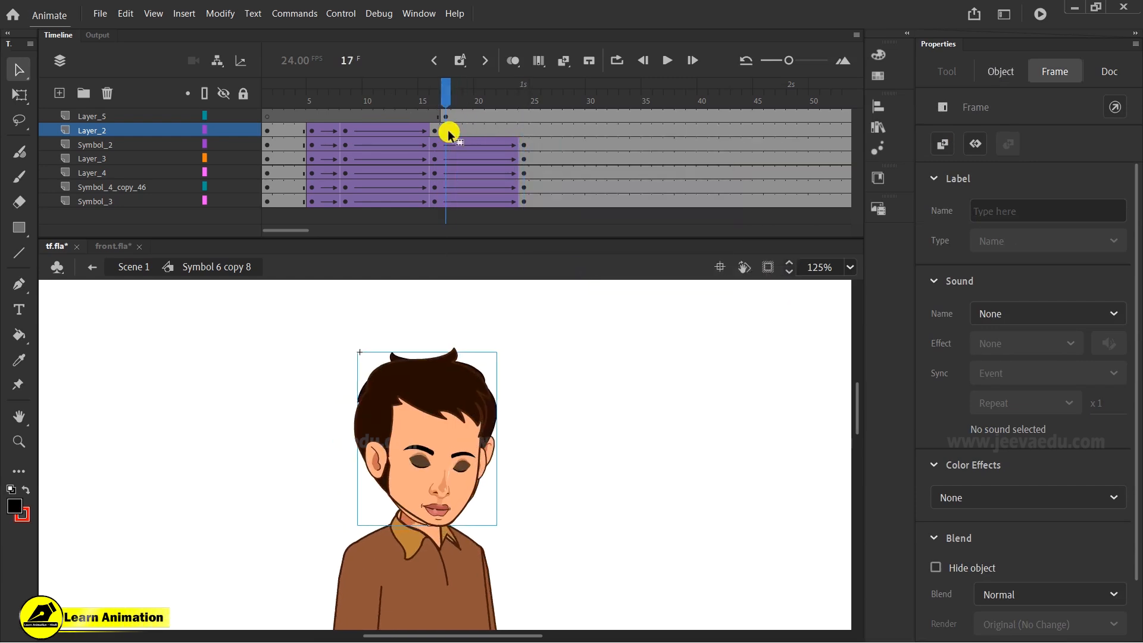
pyautogui.click(446, 116)
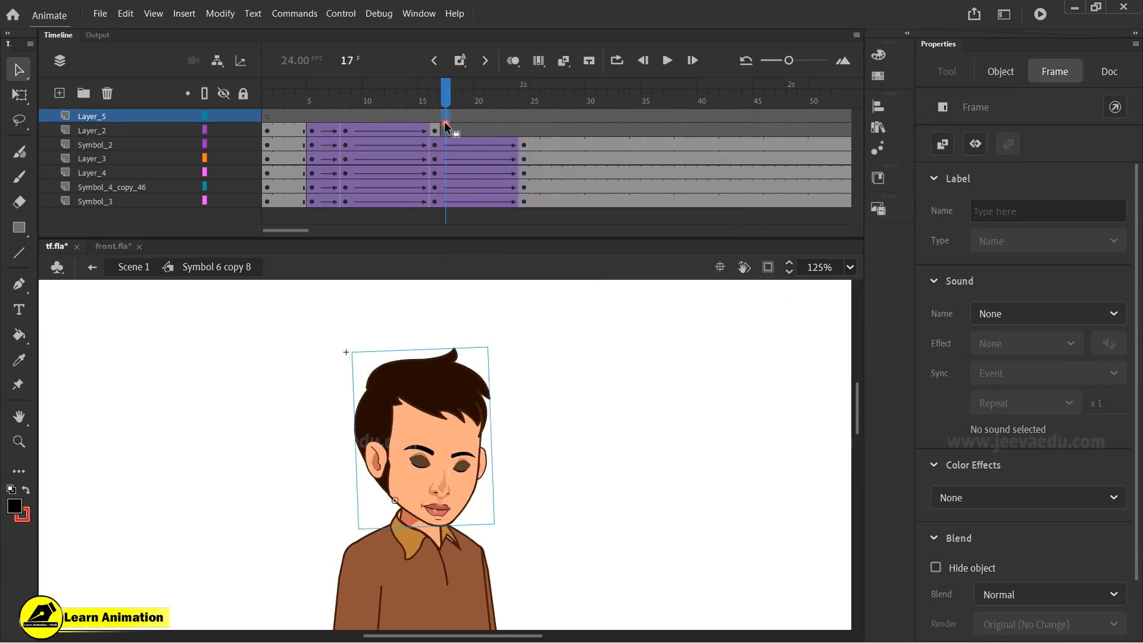
pyautogui.moveTo(447, 138)
pyautogui.mouseDown()
pyautogui.moveTo(413, 101)
pyautogui.moveTo(357, 124)
pyautogui.moveTo(474, 145)
pyautogui.moveTo(436, 153)
pyautogui.moveTo(445, 136)
pyautogui.mouseUp()
pyautogui.click(521, 128)
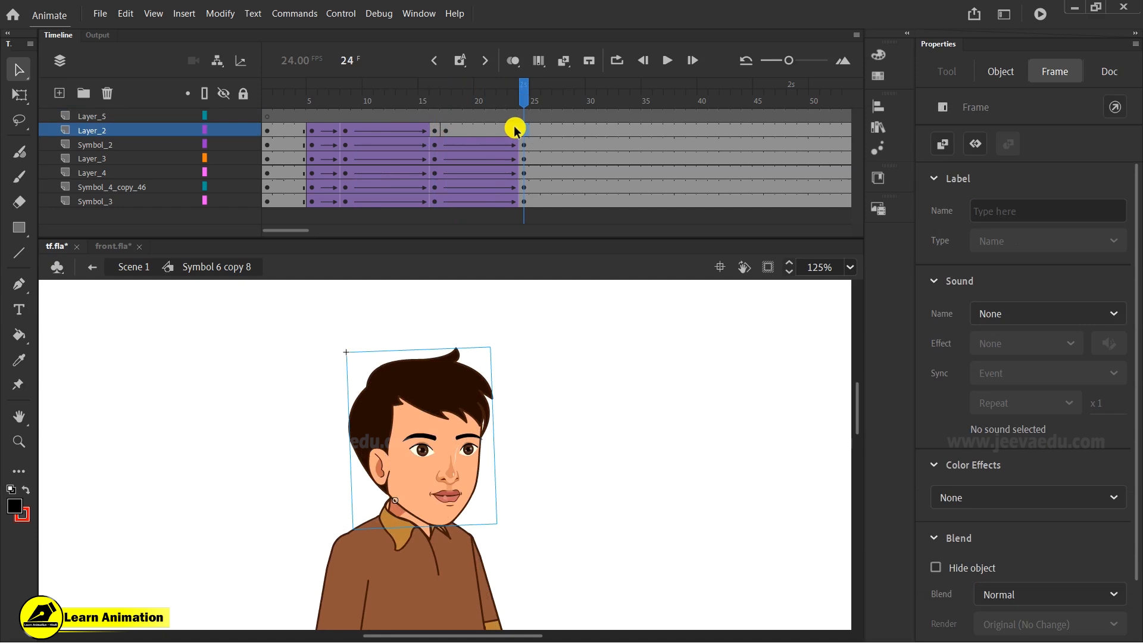
pyautogui.rightClick(501, 127)
pyautogui.click(532, 136)
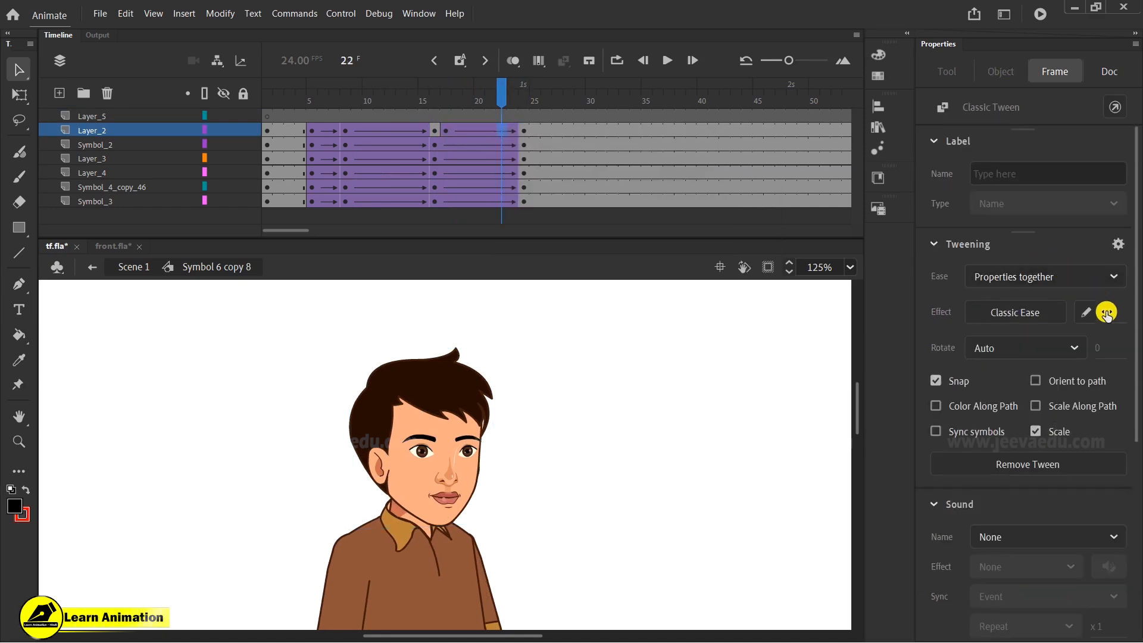
pyautogui.click(523, 130)
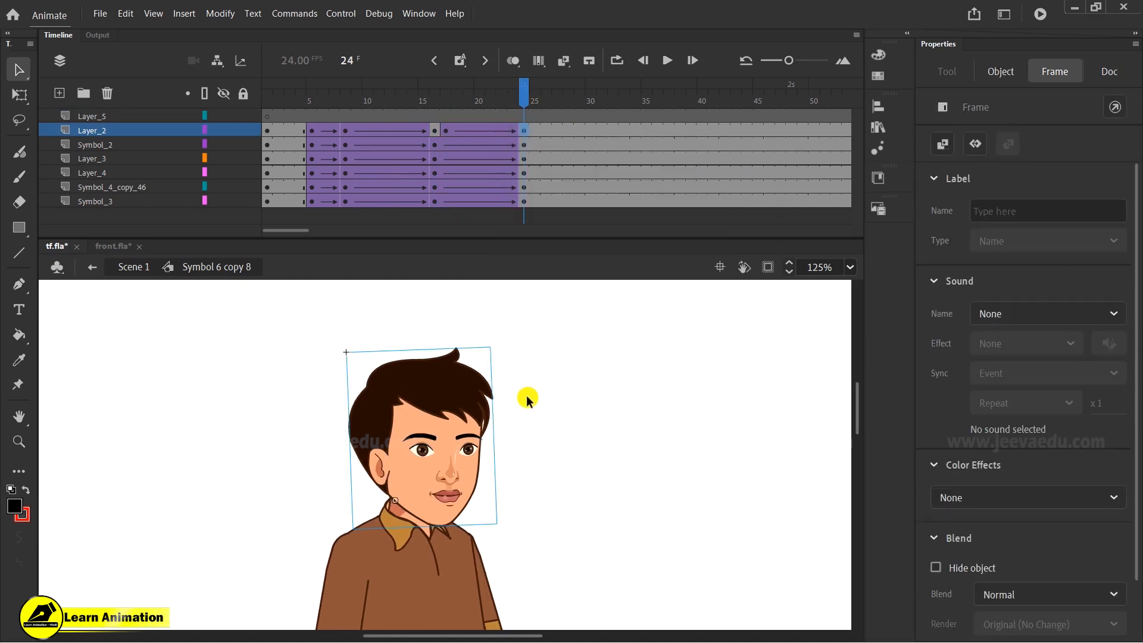
# - At frame 24, rotate the side-view head with Free Transform and nudge it up and three steps left
pyautogui.press('q')
pyautogui.moveTo(498, 349); pyautogui.dragTo(485, 312)
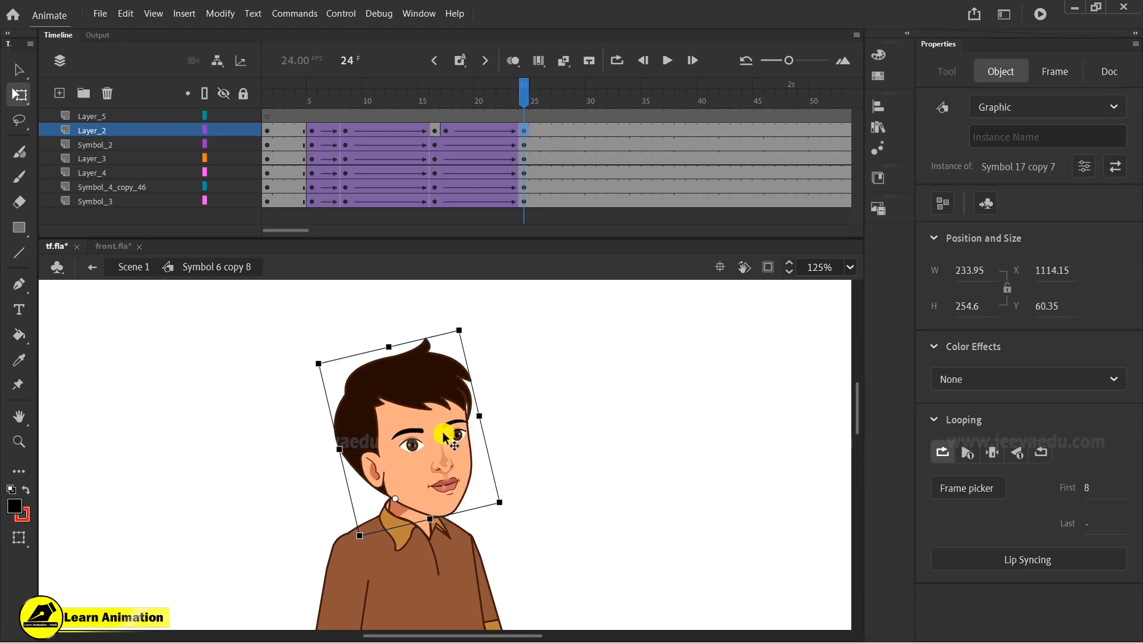
pyautogui.hotkey('shift', 'Up')
pyautogui.press('Up')
pyautogui.press('Left')
pyautogui.press('Left')
pyautogui.press('Left')
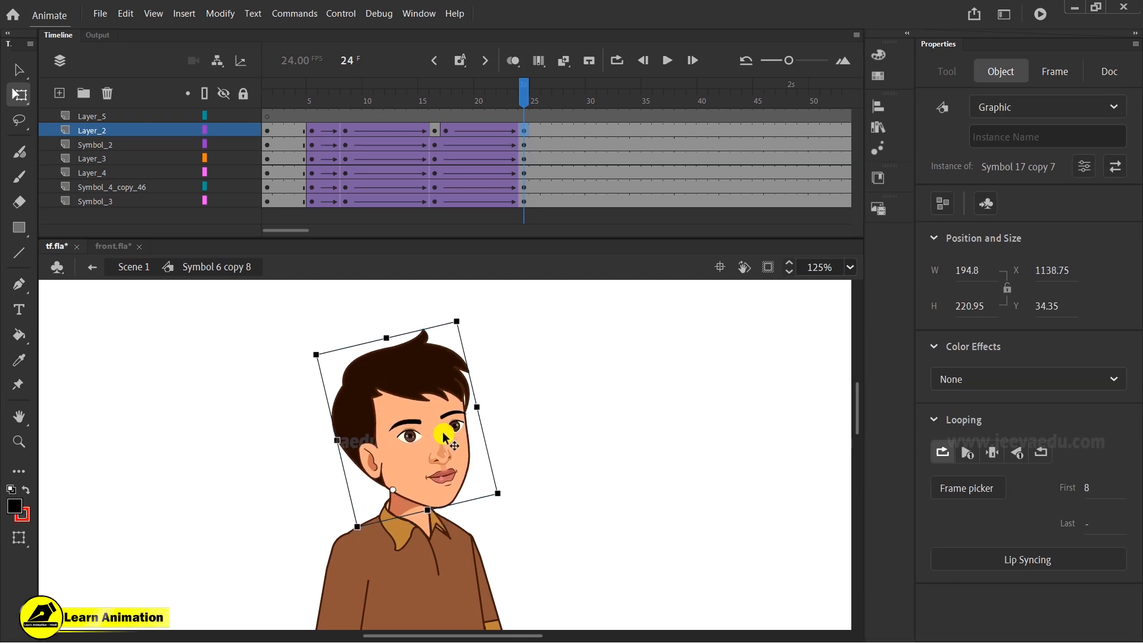
# - Nudge the frame 24 head three steps up and slightly shrink it from its lower corner
pyautogui.moveTo(298, 135); pyautogui.dragTo(526, 102)
pyautogui.click(526, 447)
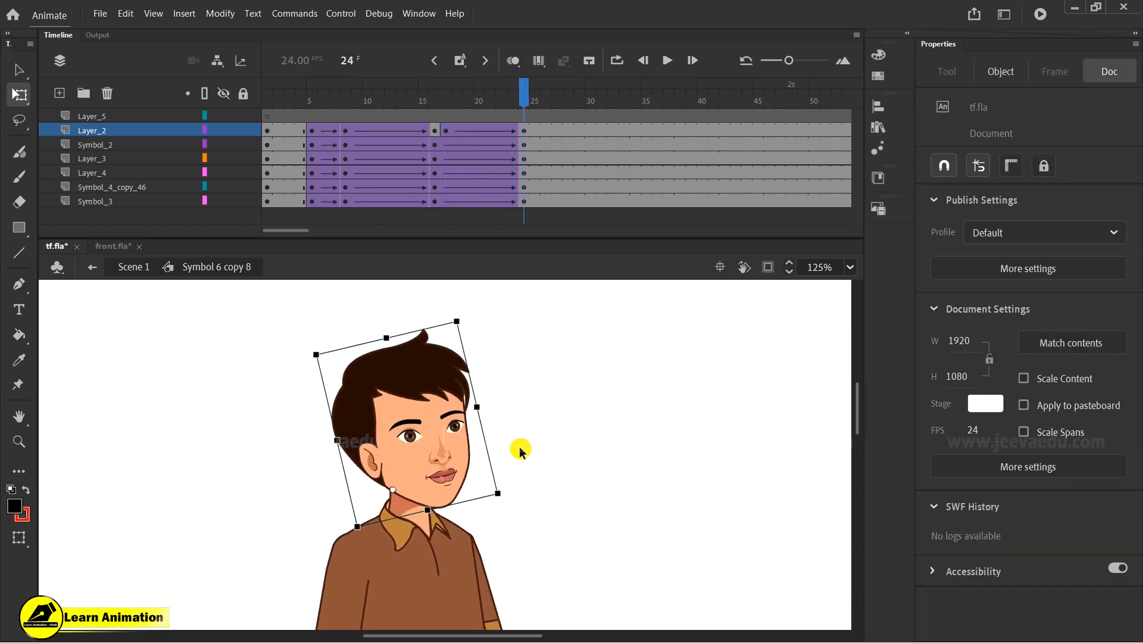
pyautogui.press('Up')
pyautogui.press('Up')
pyautogui.press('Up')
pyautogui.press('Up')
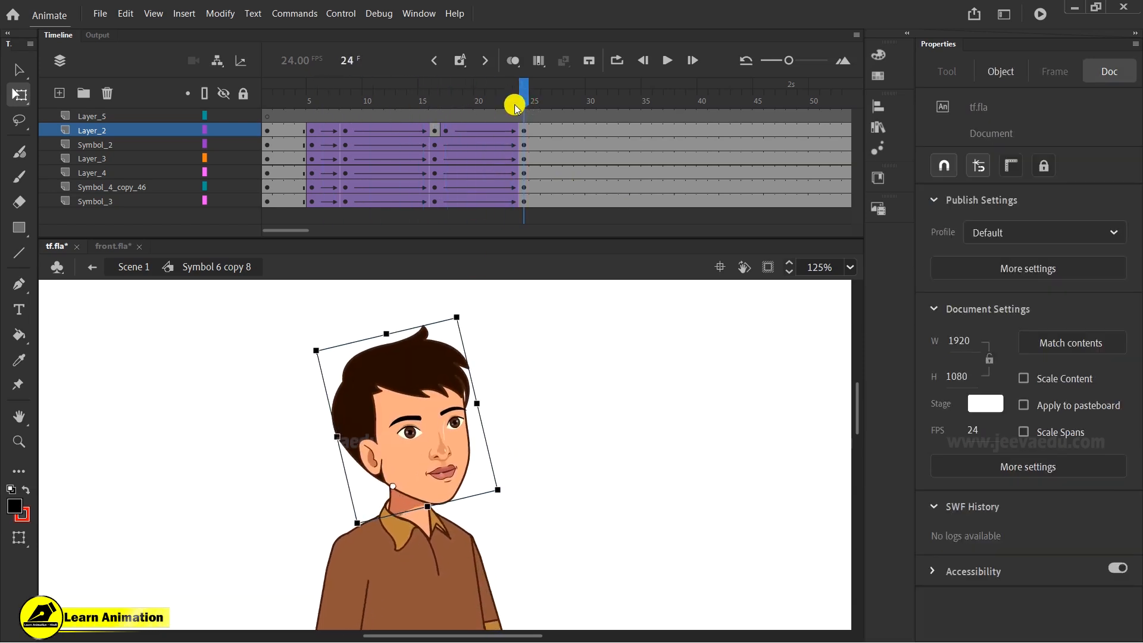
pyautogui.moveTo(507, 491); pyautogui.dragTo(509, 478)
# - At frame 16, shift the front-facing head slightly right and down
pyautogui.moveTo(483, 100); pyautogui.dragTo(548, 135)
pyautogui.press('z')
pyautogui.keyDown('alt'); pyautogui.click(482, 445); pyautogui.keyUp('alt')
pyautogui.moveTo(510, 499); pyautogui.dragTo(519, 408)
pyautogui.moveTo(507, 101); pyautogui.dragTo(434, 161)
pyautogui.click(439, 381)
pyautogui.press('v')
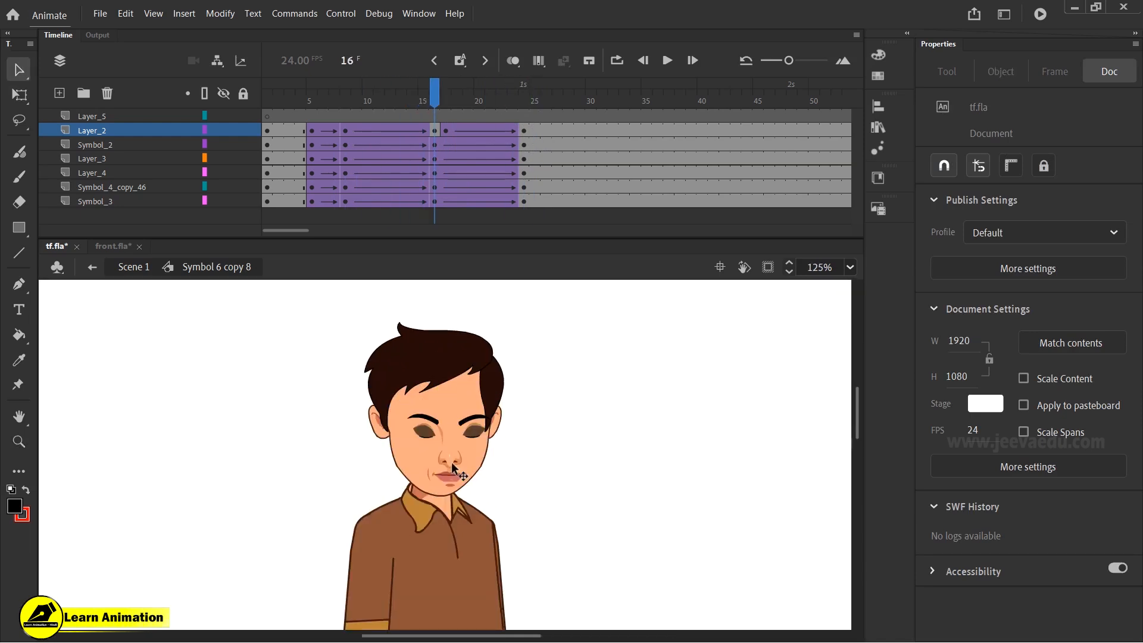
pyautogui.click(452, 467)
pyautogui.moveTo(452, 468); pyautogui.dragTo(459, 481)
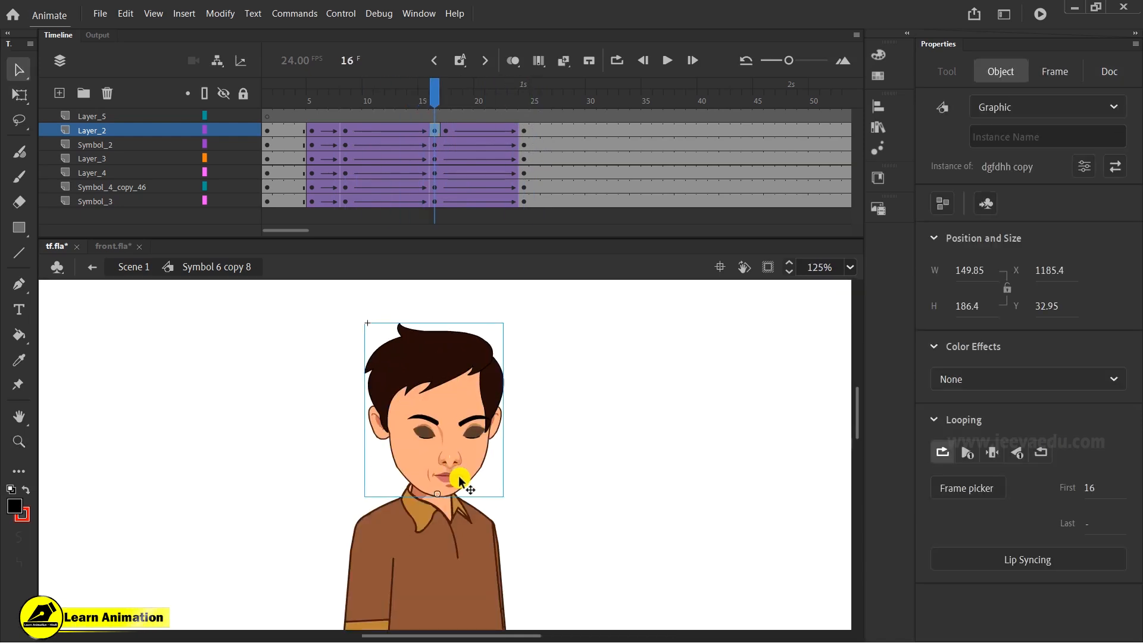
# - At frame 17, rotate the front-facing head slightly clockwise with Free Transform
pyautogui.click(446, 129)
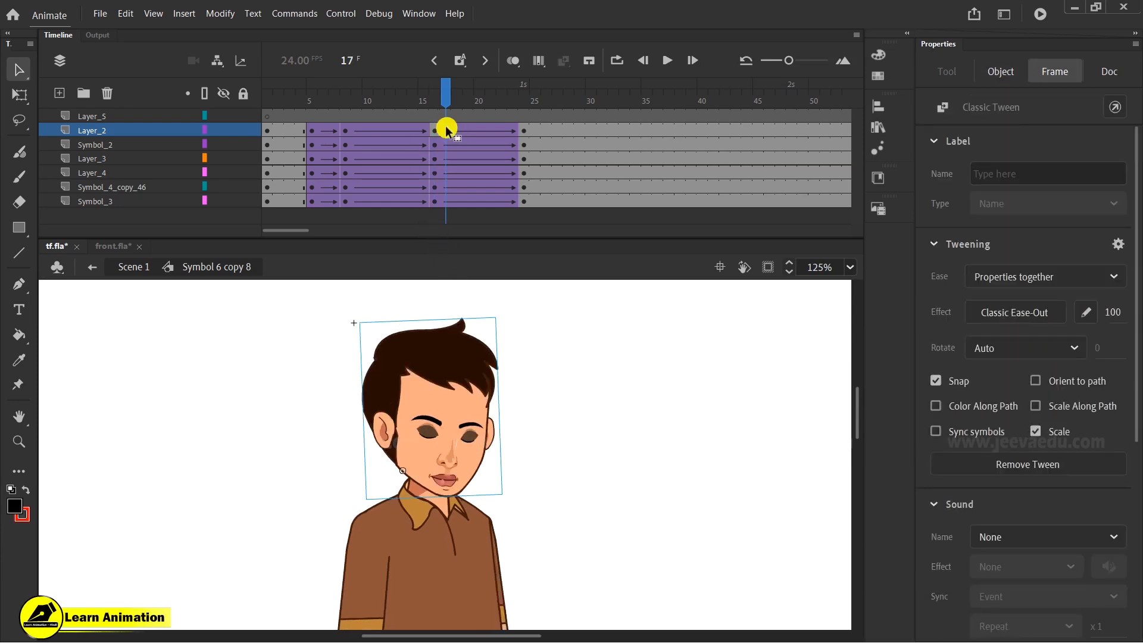
pyautogui.click(505, 386)
pyautogui.press('q')
pyautogui.moveTo(505, 316); pyautogui.dragTo(519, 357)
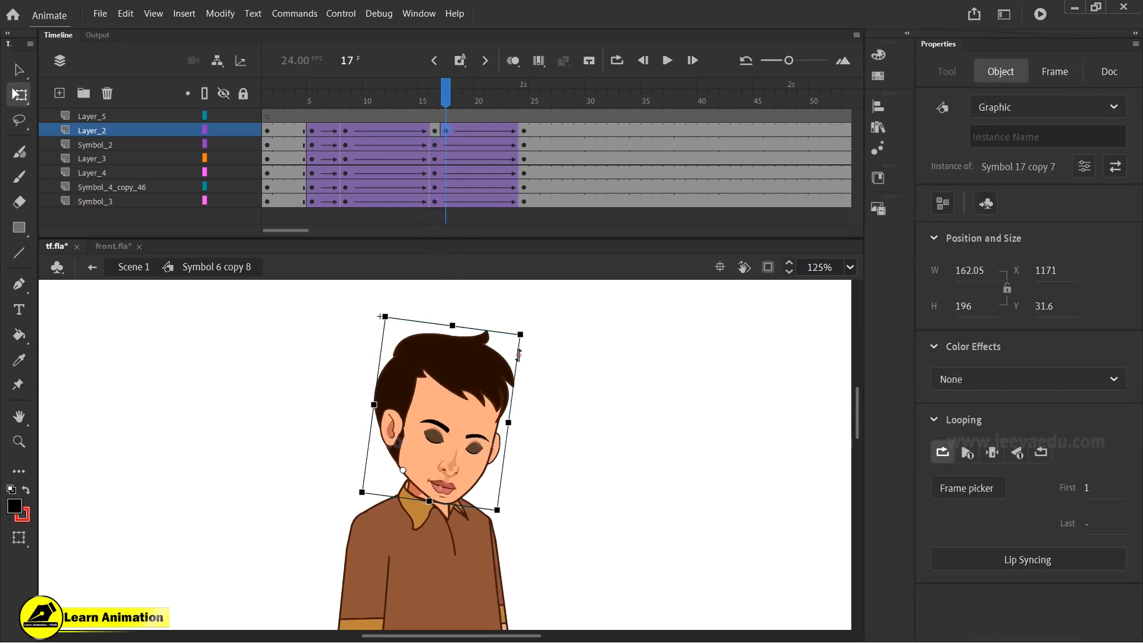
pyautogui.press('Return')
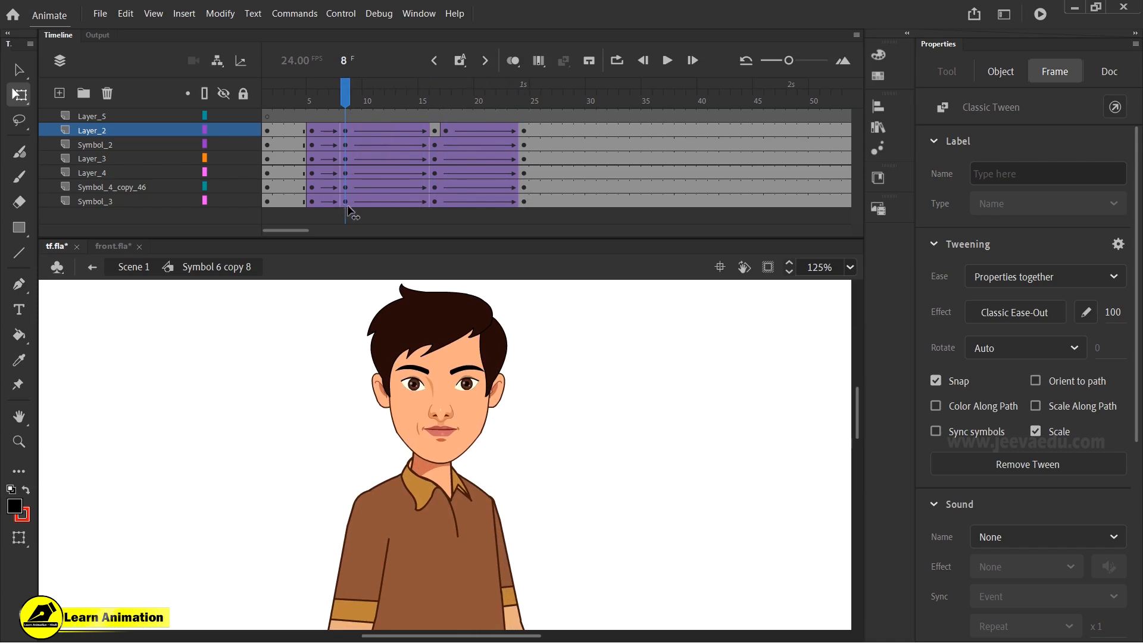
# - Scrub through the timeline to preview the head turn
pyautogui.moveTo(435, 222); pyautogui.dragTo(510, 196)
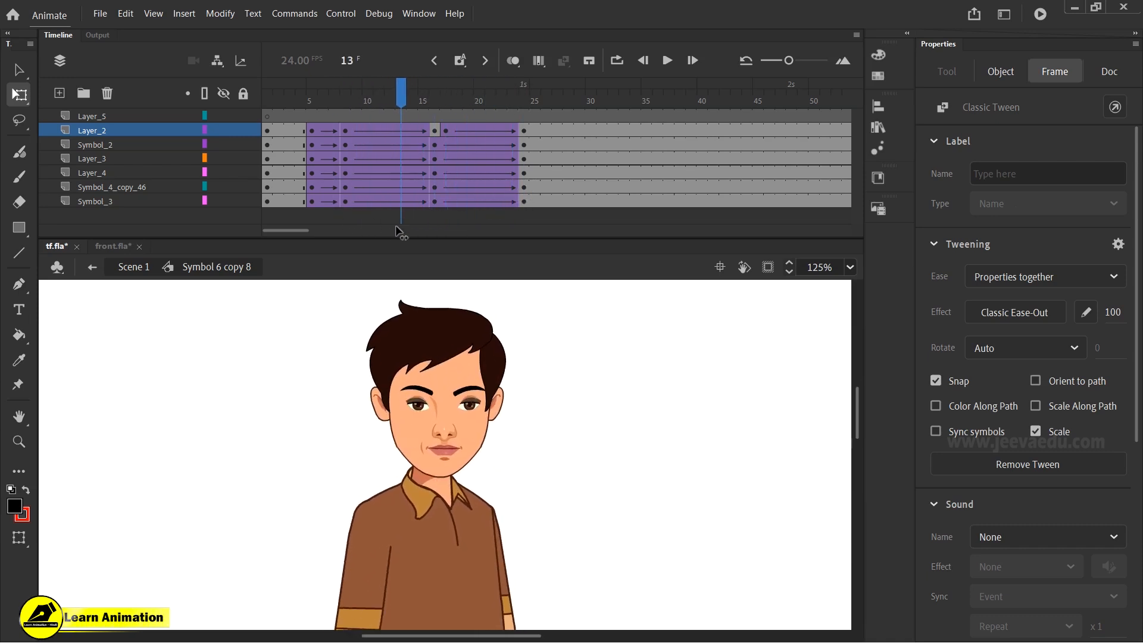
pyautogui.moveTo(362, 221); pyautogui.dragTo(466, 199)
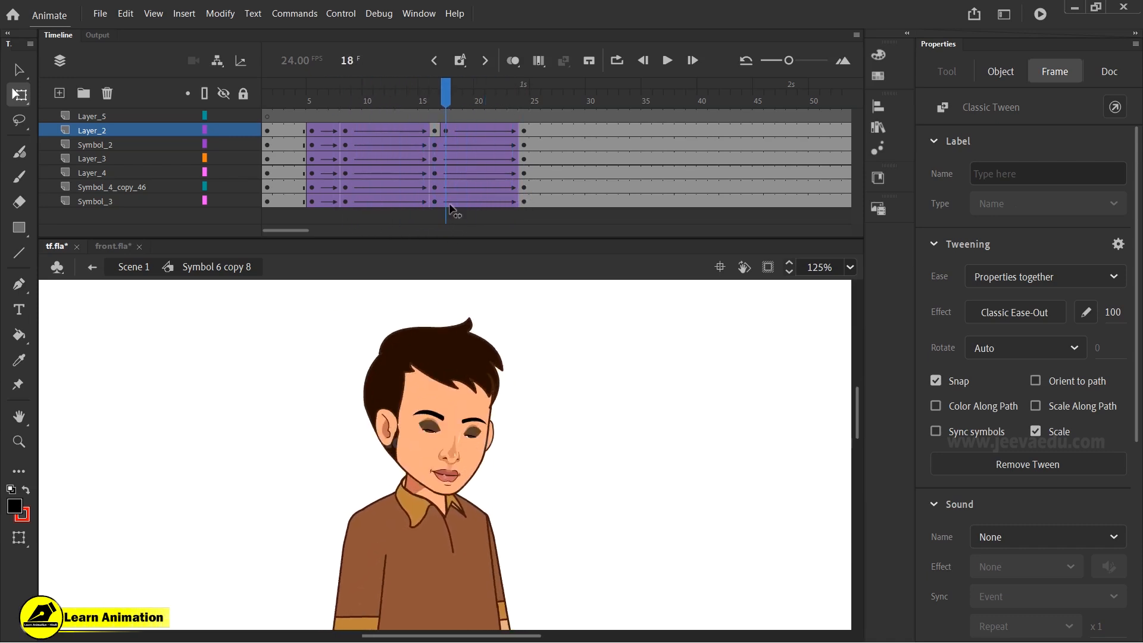
# - Return to frame 1 and delete the Layer_5 layer
pyautogui.moveTo(459, 213); pyautogui.dragTo(257, 166)
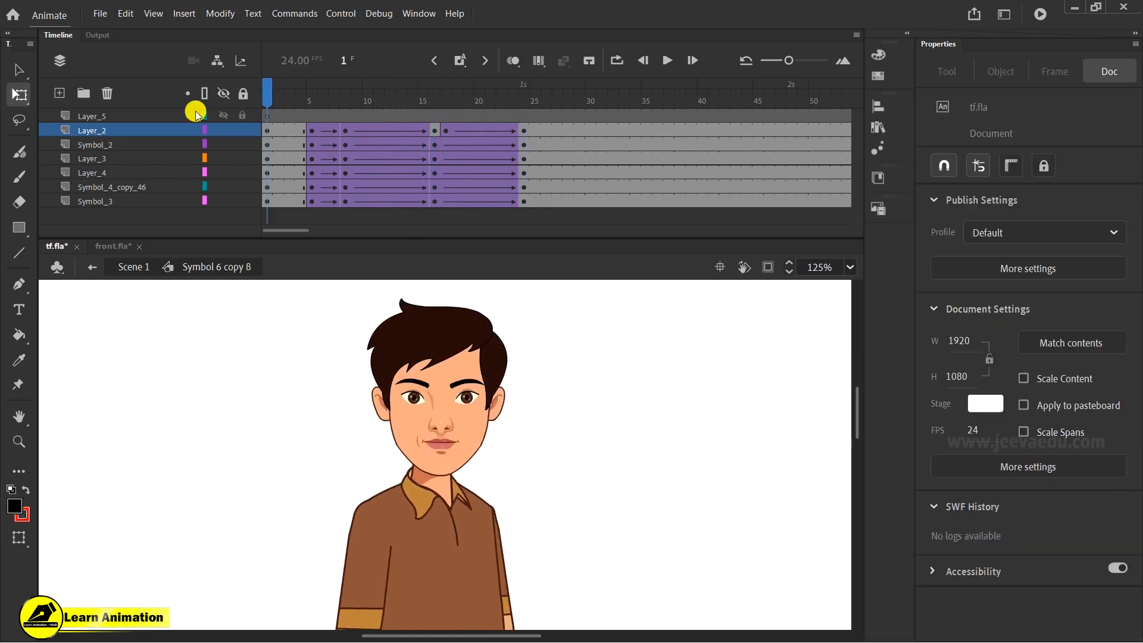
pyautogui.click(133, 117)
pyautogui.click(109, 93)
# - Zoom out and play the timeline from the start to preview the full-body animation
pyautogui.click(503, 404)
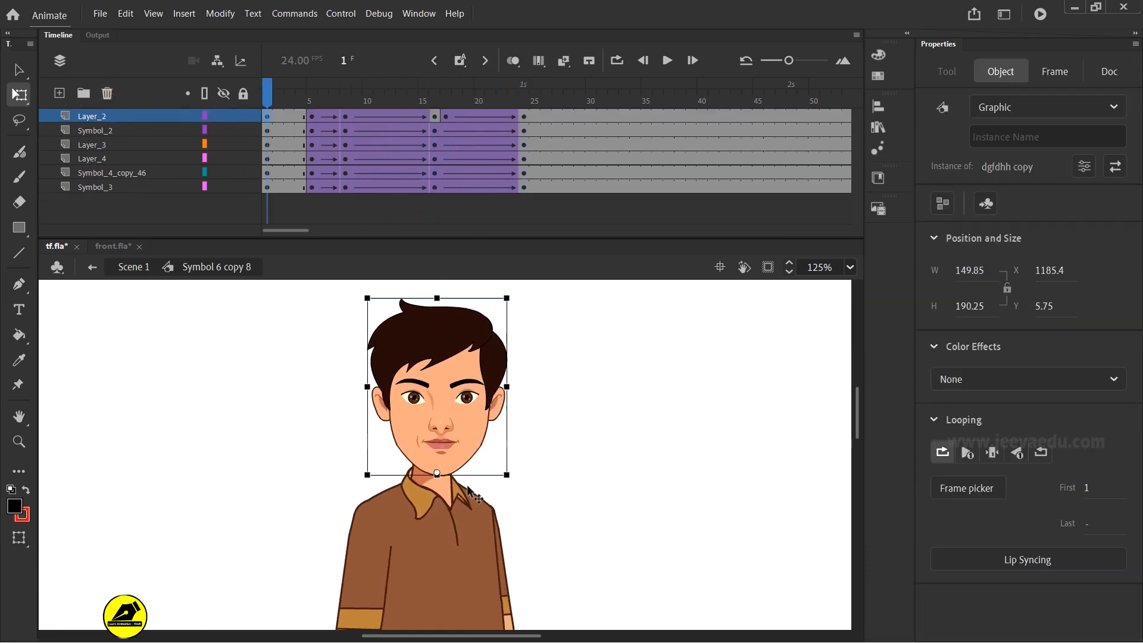
pyautogui.click(467, 489)
pyautogui.press('z')
pyautogui.keyDown('alt'); pyautogui.click(463, 497); pyautogui.keyUp('alt')
pyautogui.keyDown('alt'); pyautogui.click(476, 527); pyautogui.keyUp('alt')
pyautogui.moveTo(272, 104); pyautogui.dragTo(294, 158)
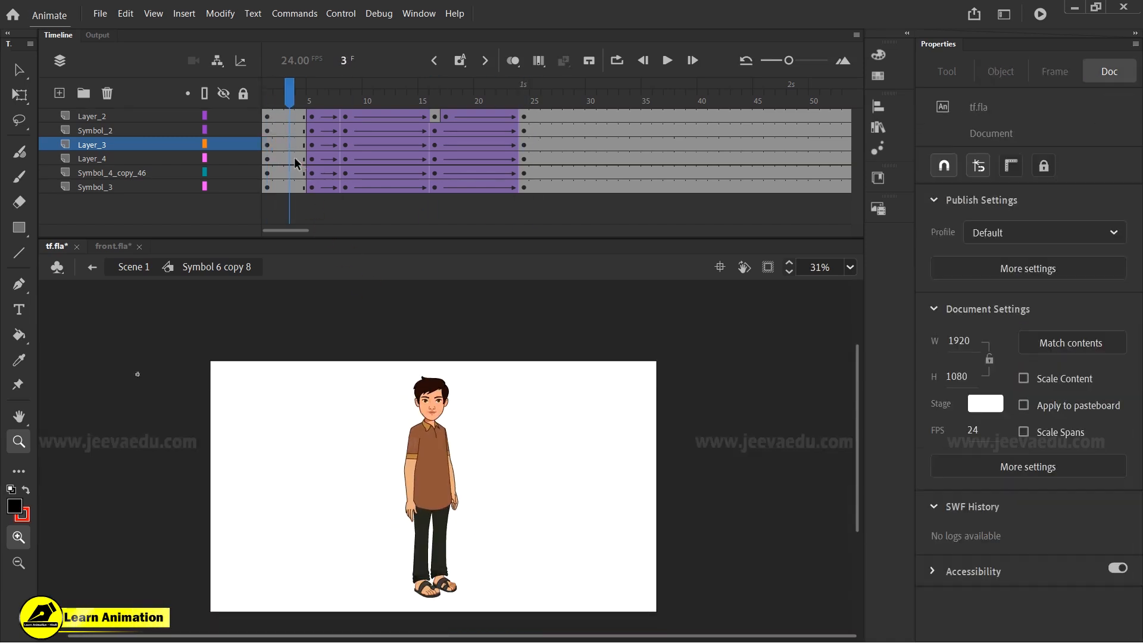
pyautogui.press('Return')
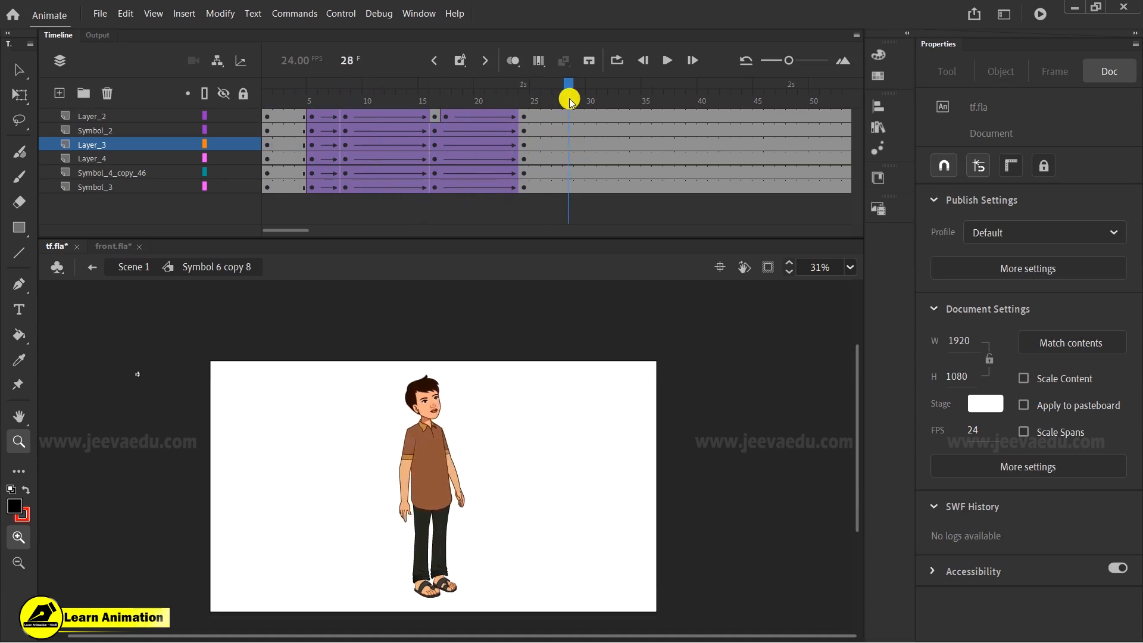
# - At frame 24, select the whole character and stretch it slightly taller from its top edge
pyautogui.moveTo(569, 103); pyautogui.dragTo(428, 124)
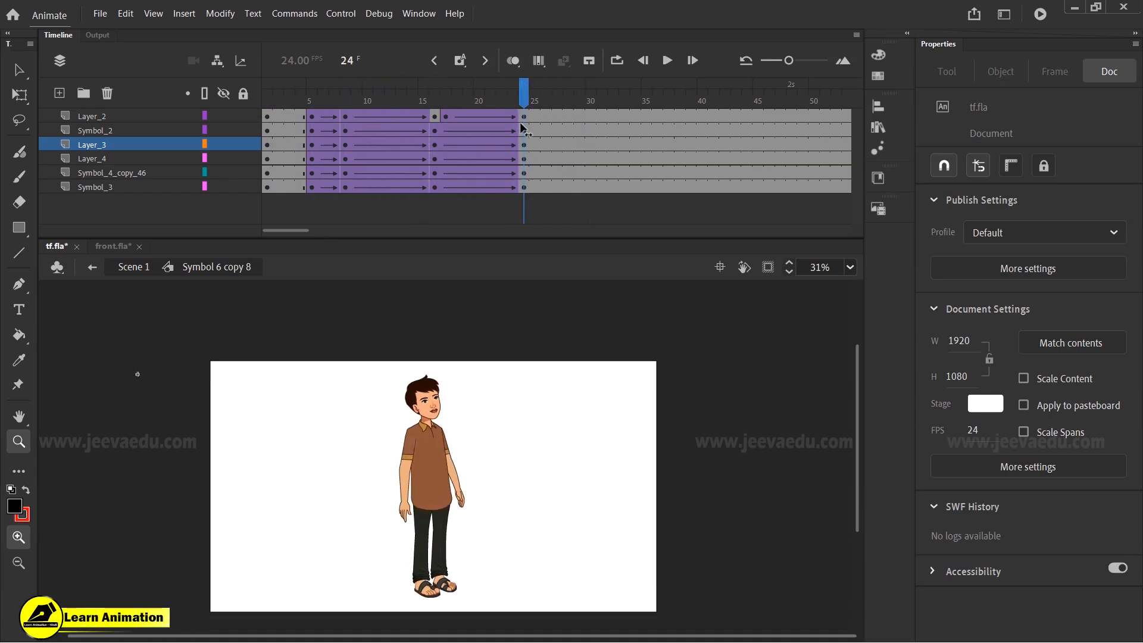
pyautogui.moveTo(370, 381); pyautogui.dragTo(497, 559)
pyautogui.press('z')
pyautogui.click(430, 476)
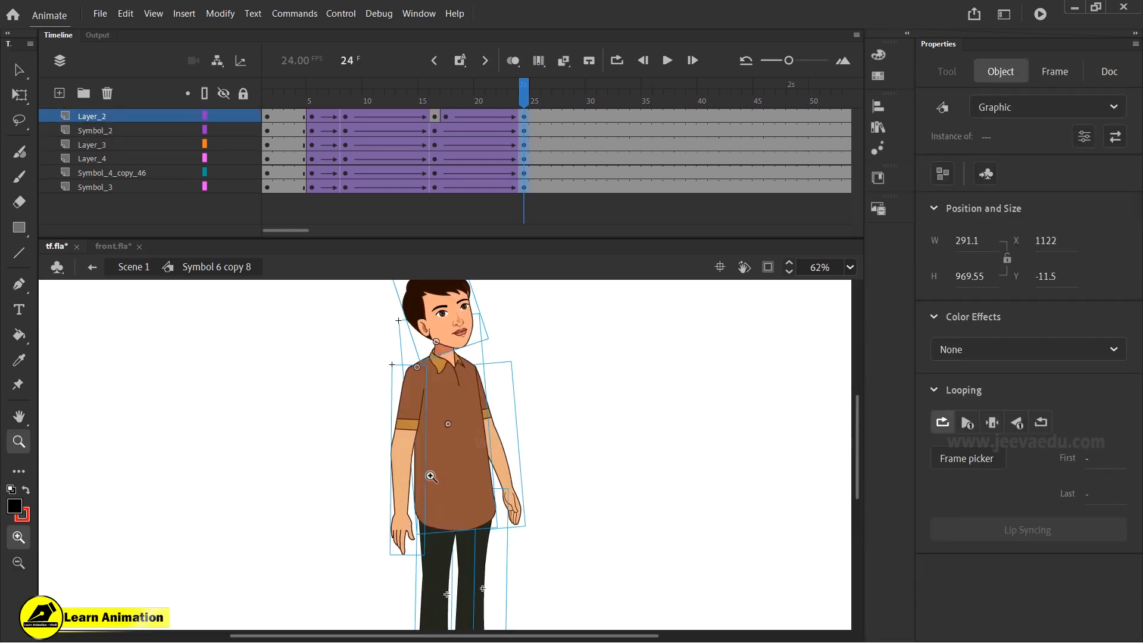
pyautogui.scroll(2, 522, 385)
pyautogui.moveTo(452, 324); pyautogui.dragTo(453, 320)
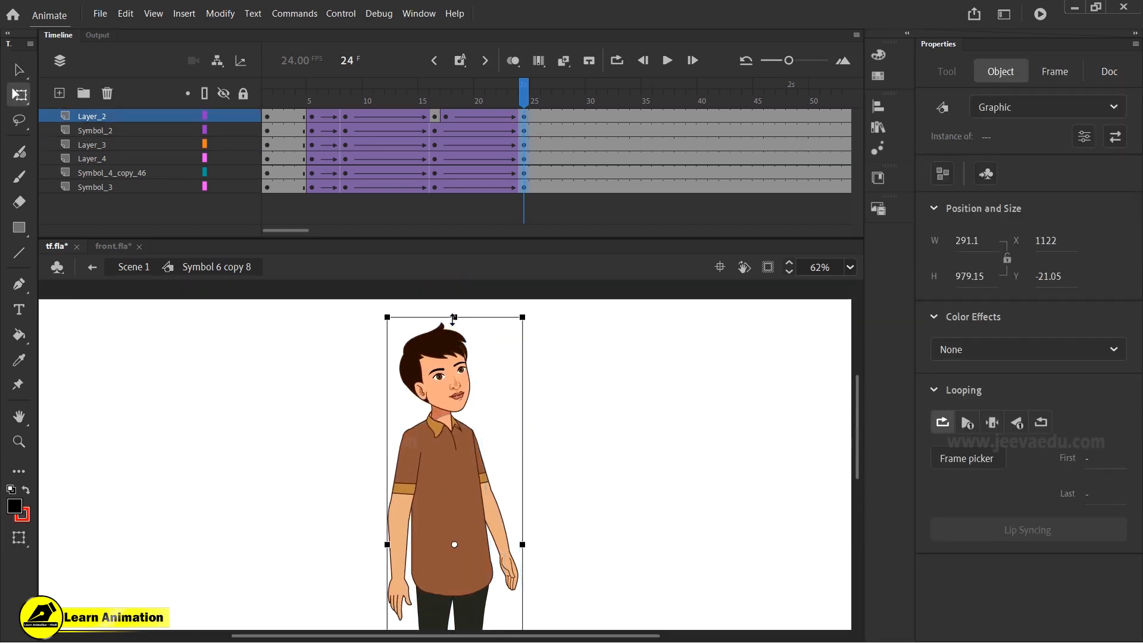
# - Scrub and play the timeline to preview the stretch
pyautogui.moveTo(504, 100); pyautogui.dragTo(213, 143)
pyautogui.press('Return')
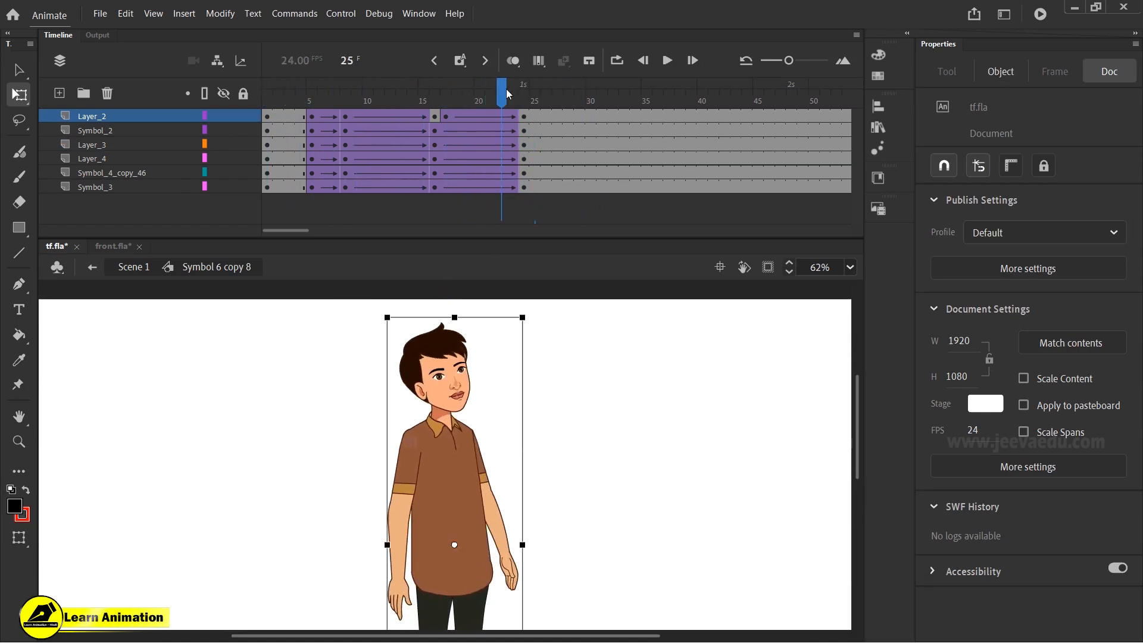
pyautogui.click(435, 136)
pyautogui.press('Return')
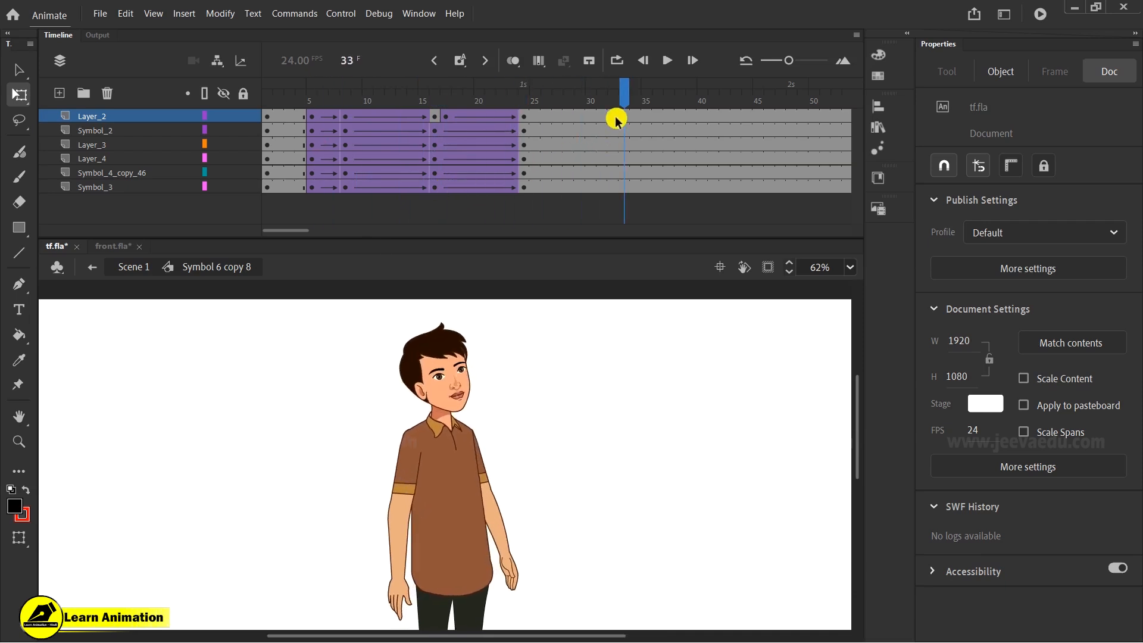
# - Add keyframes at frame 28 on all layers with classic tweens from frame 24
pyautogui.click(556, 113)
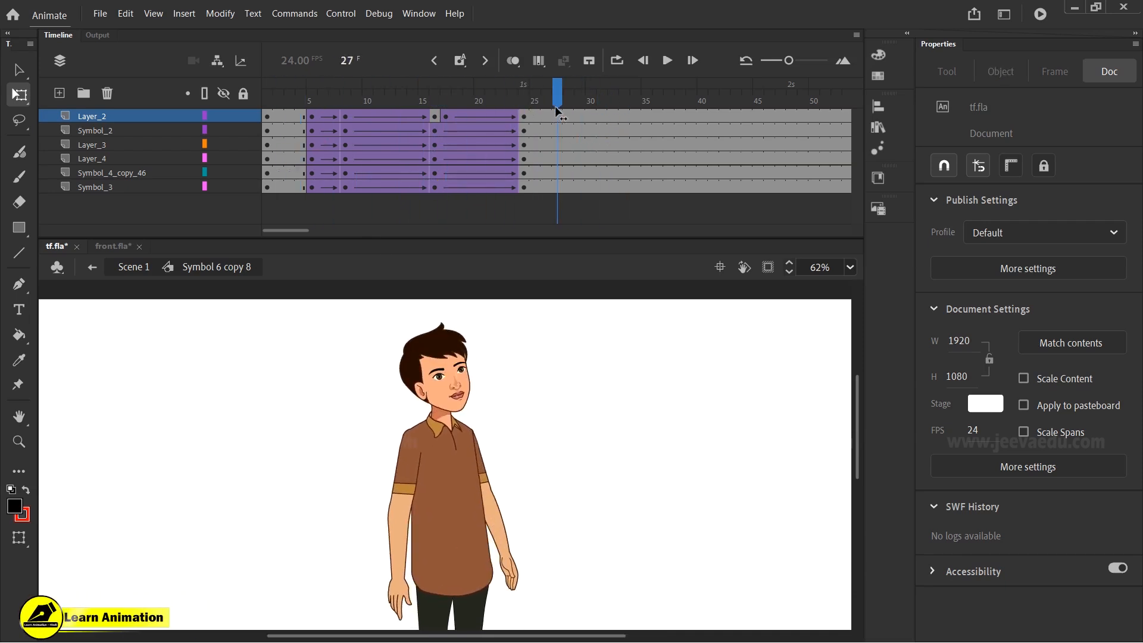
pyautogui.click(569, 185)
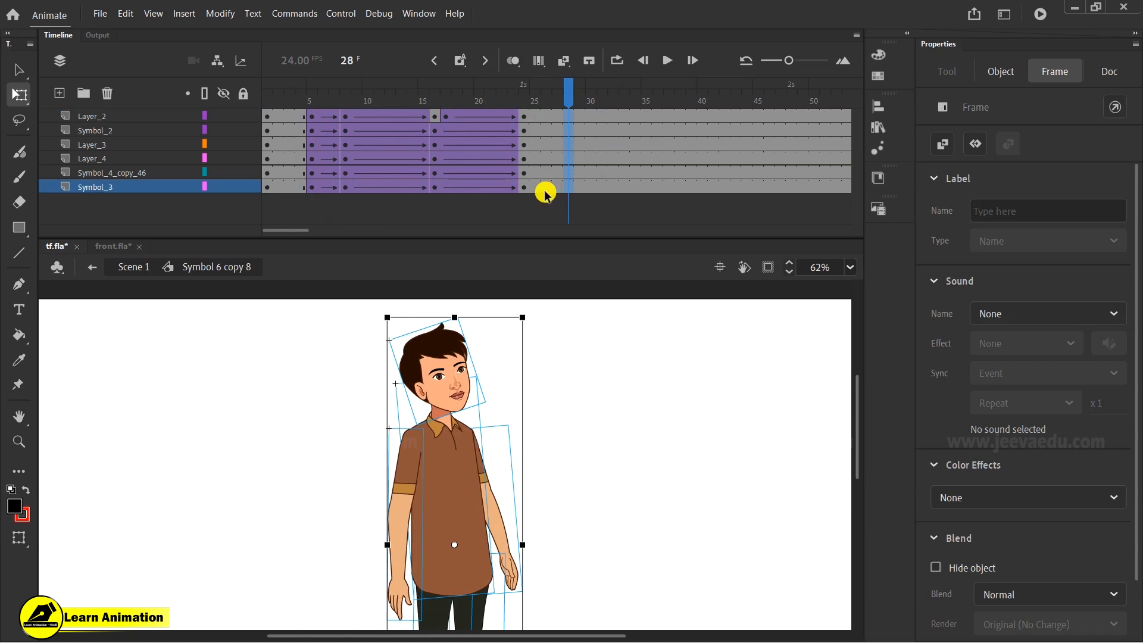
pyautogui.rightClick(547, 182)
pyautogui.click(587, 186)
pyautogui.click(526, 87)
pyautogui.click(501, 302)
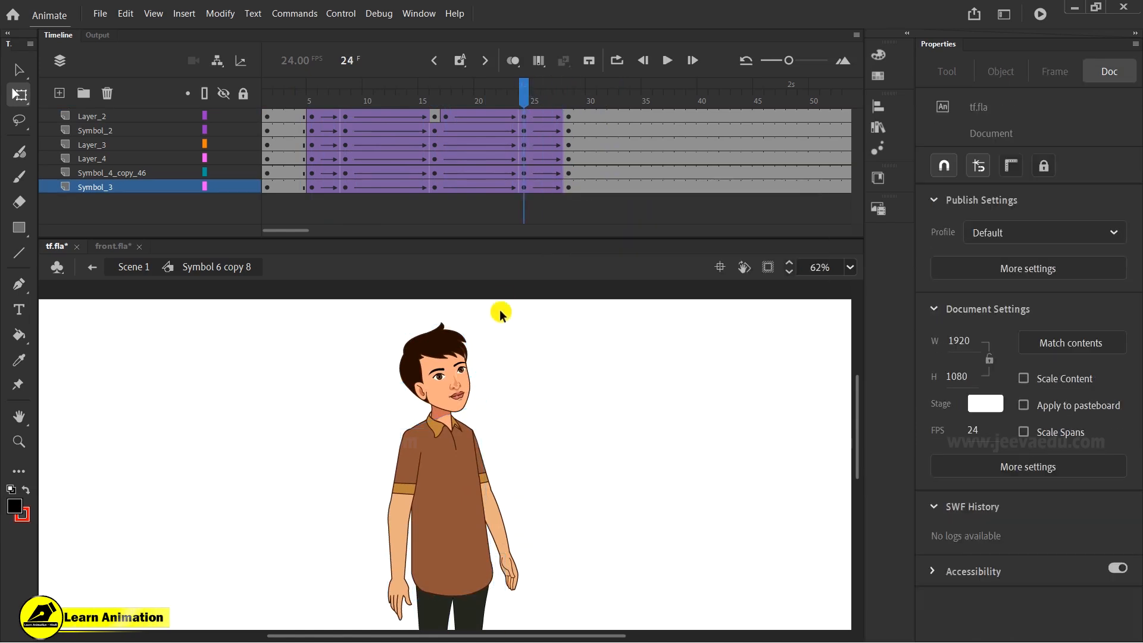
# - At frame 24, select the whole character and nudge it slightly left with Free Transform
pyautogui.moveTo(502, 97); pyautogui.dragTo(531, 126)
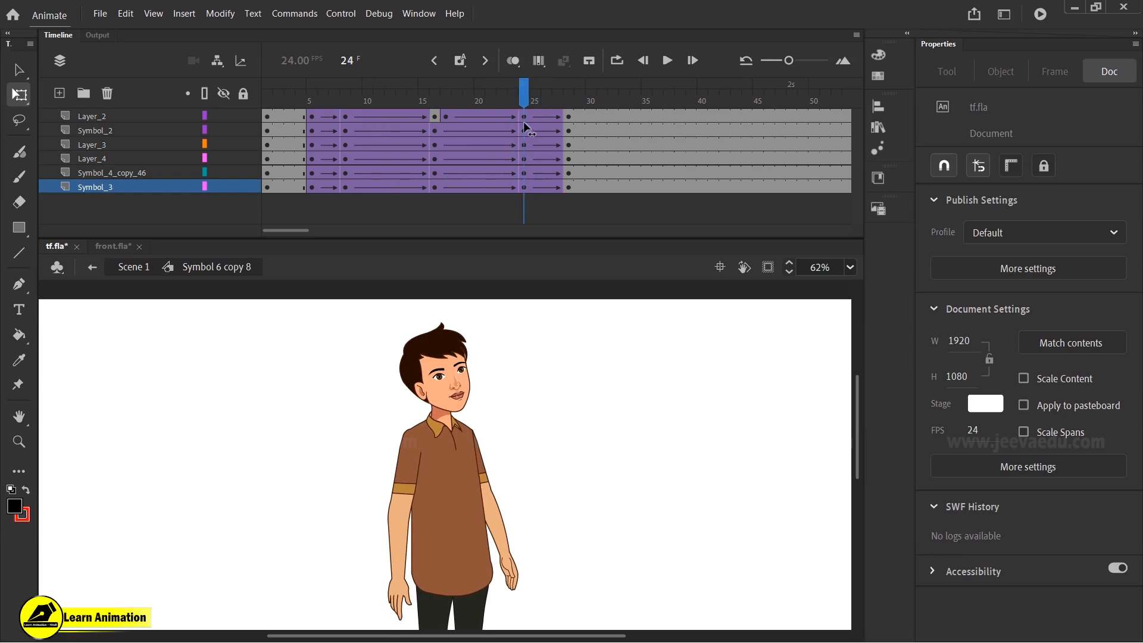
pyautogui.moveTo(353, 340); pyautogui.dragTo(568, 602)
pyautogui.press('q')
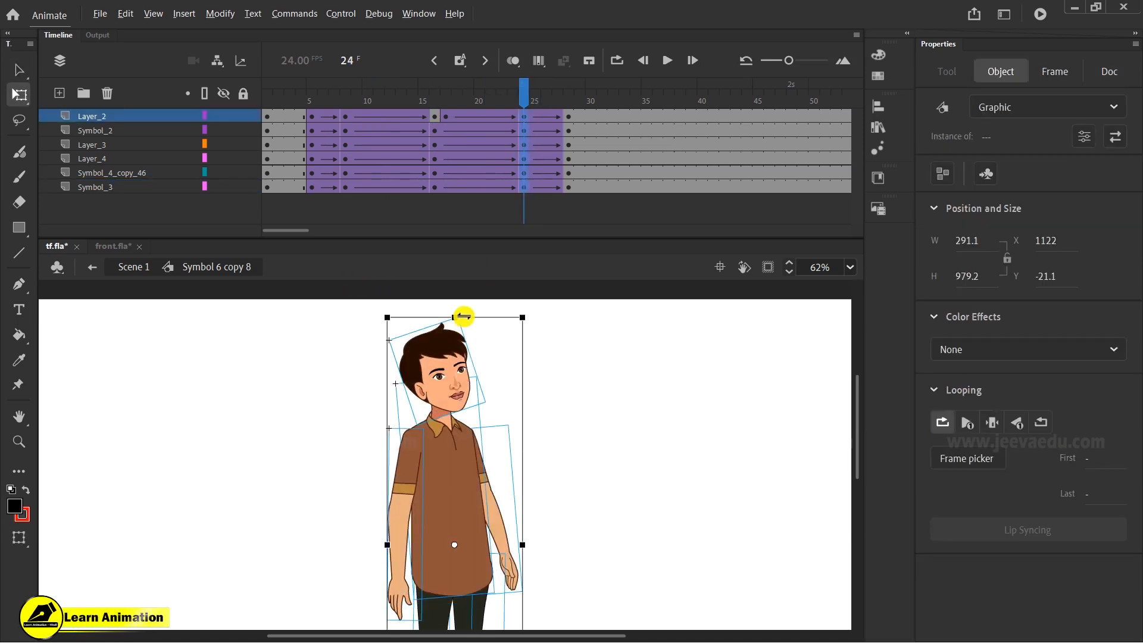
pyautogui.moveTo(471, 317); pyautogui.dragTo(467, 317)
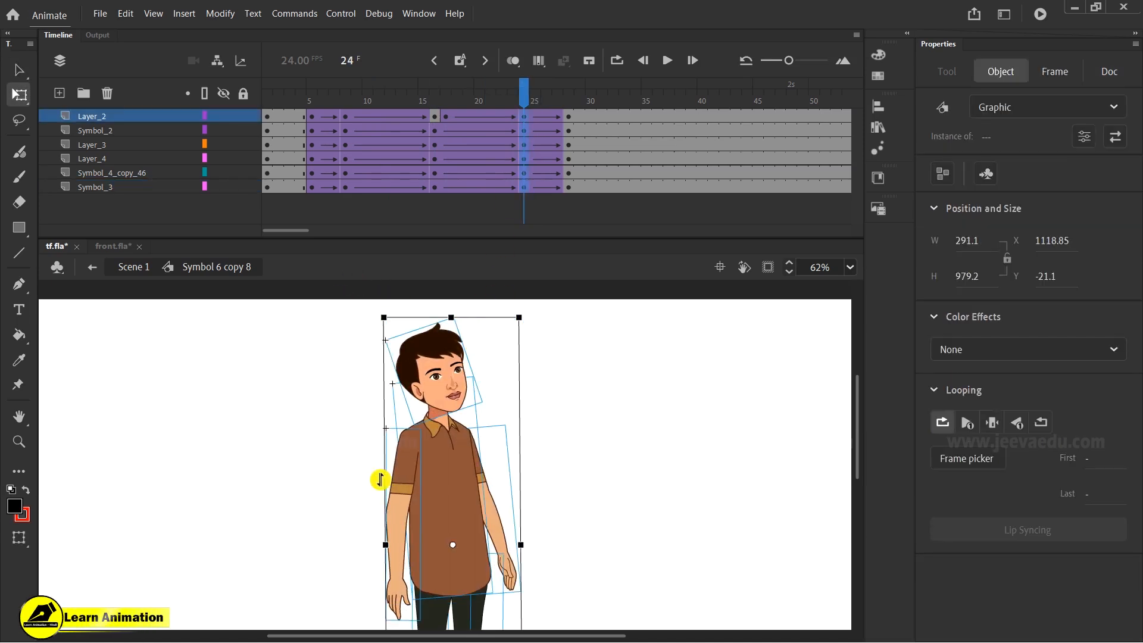
# - At frame 24, widen the near arm slightly from its lower corner and nudge the far hand slightly right
pyautogui.click(288, 490)
pyautogui.click(396, 604)
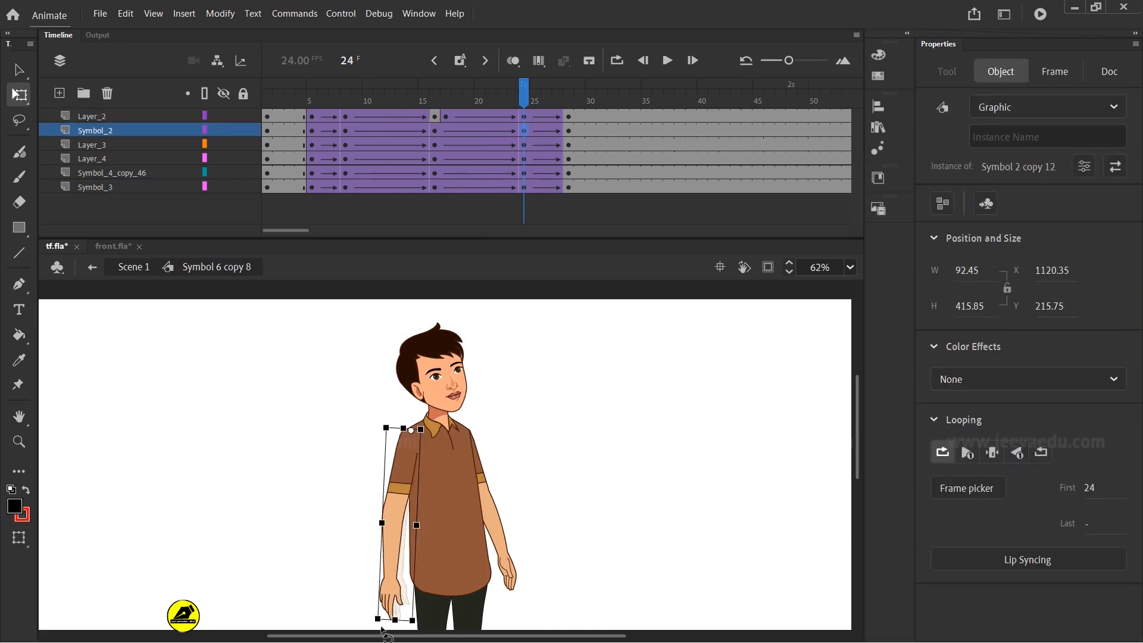
pyautogui.press('z')
pyautogui.click(465, 579)
pyautogui.press('q')
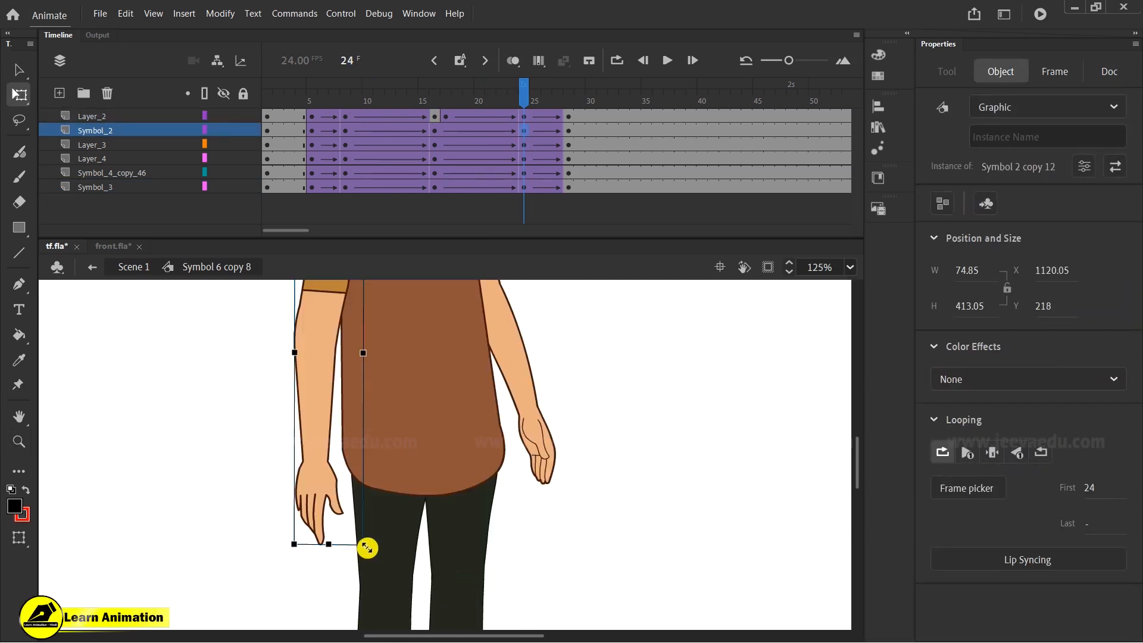
pyautogui.moveTo(368, 553); pyautogui.dragTo(363, 553)
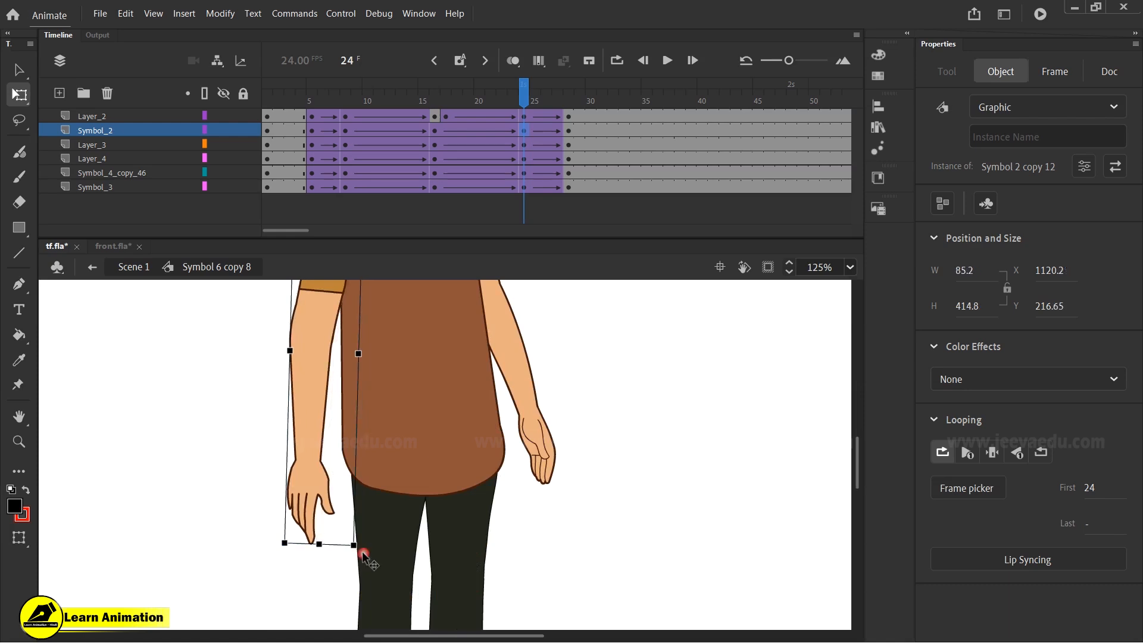
pyautogui.click(543, 459)
pyautogui.moveTo(575, 499); pyautogui.dragTo(580, 499)
# - At frame 24, select the tilted head and nudge its top edge slightly up with Free Transform
pyautogui.moveTo(487, 93); pyautogui.dragTo(583, 169)
pyautogui.press('space')
pyautogui.keyDown('ctrl'); pyautogui.keyDown('alt'); pyautogui.click(547, 378); pyautogui.keyUp('alt'); pyautogui.keyUp('ctrl')
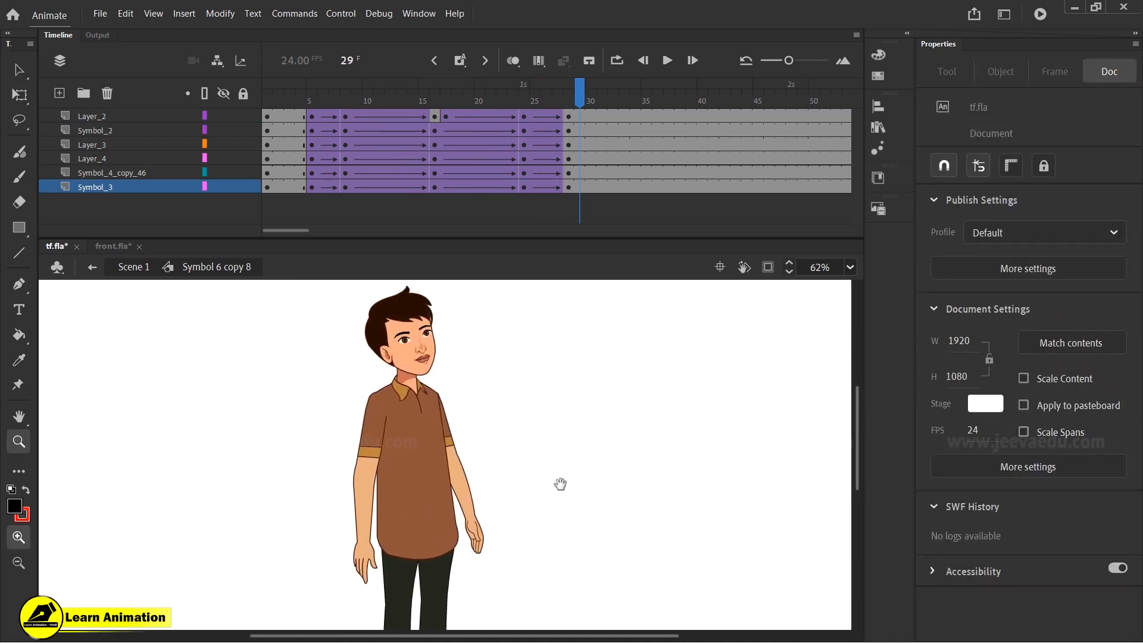
pyautogui.click(419, 363)
pyautogui.moveTo(548, 104); pyautogui.dragTo(526, 146)
pyautogui.press('v')
pyautogui.click(421, 428)
pyautogui.press('q')
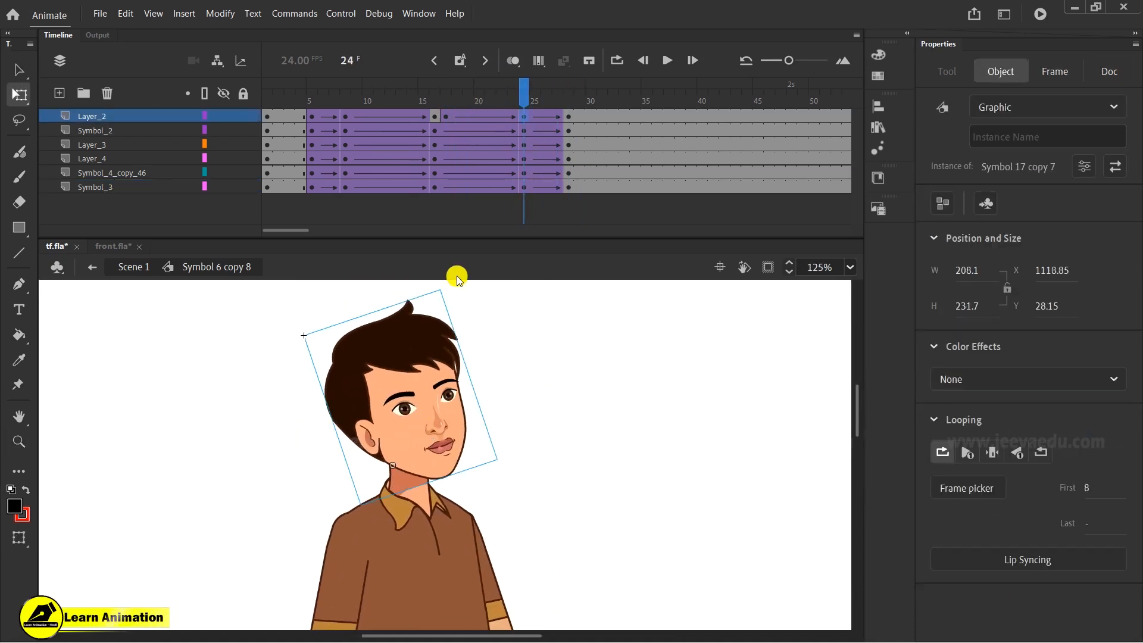
pyautogui.moveTo(444, 282); pyautogui.dragTo(443, 280)
# - Return to Scene 1 and extend Layer_1's frames to frame 56
pyautogui.moveTo(511, 95); pyautogui.dragTo(591, 179)
pyautogui.click(237, 225)
pyautogui.click(134, 268)
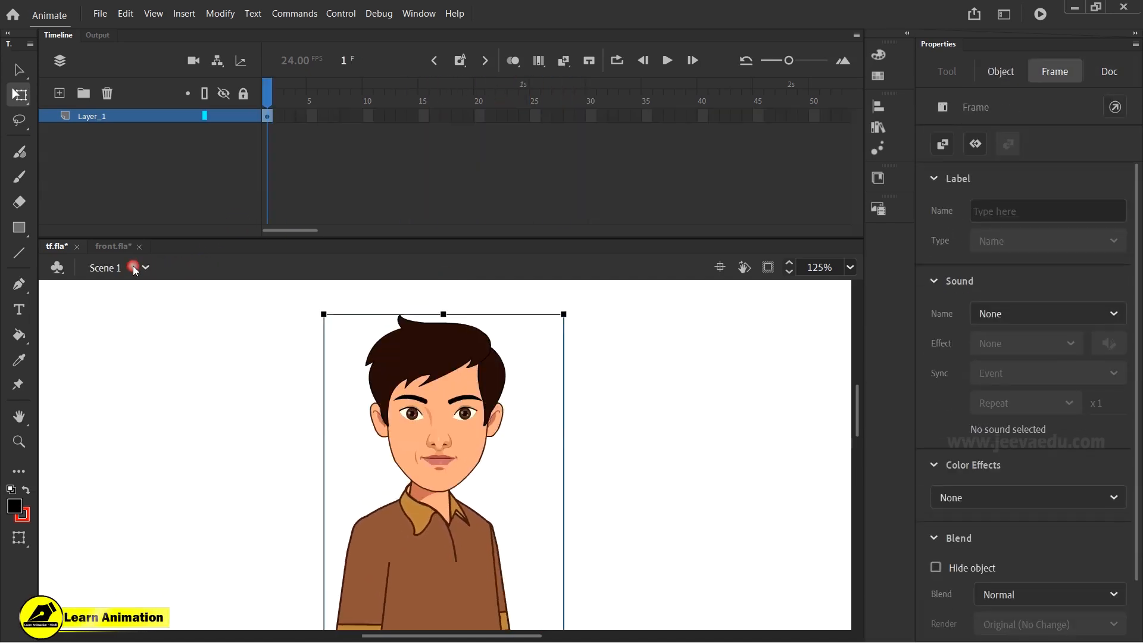
pyautogui.moveTo(338, 121); pyautogui.dragTo(558, 132)
pyautogui.moveTo(670, 119); pyautogui.dragTo(132, 213)
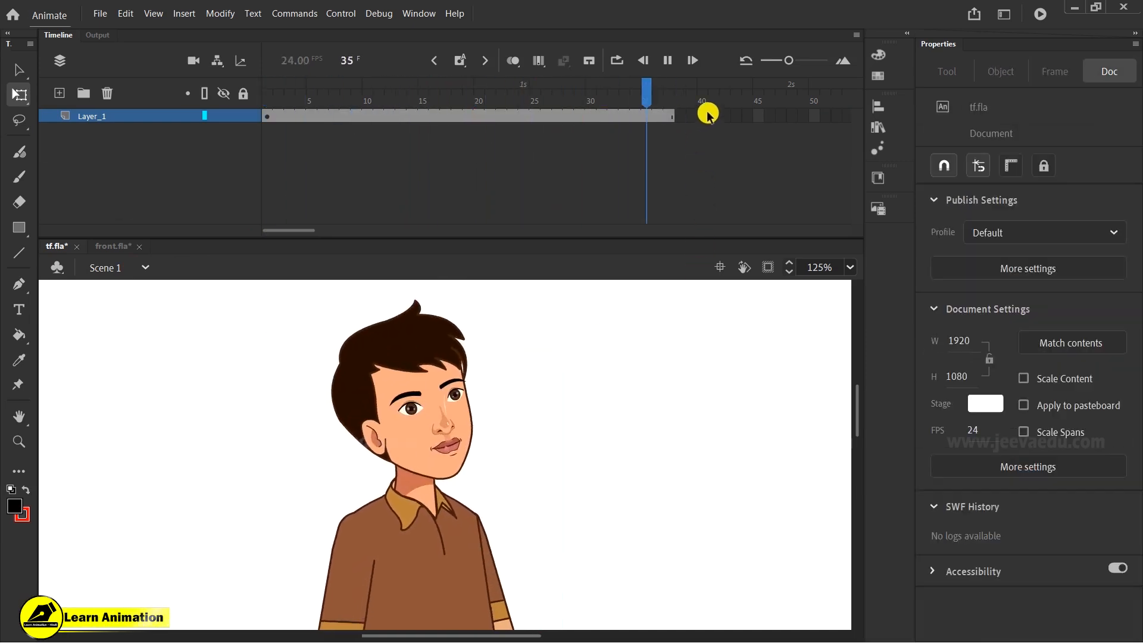
pyautogui.moveTo(784, 127); pyautogui.dragTo(115, 194)
# - Play the scene, then test the movie in a maximized player window and close it
pyautogui.press('z')
pyautogui.keyDown('alt'); pyautogui.click(445, 499); pyautogui.keyUp('alt')
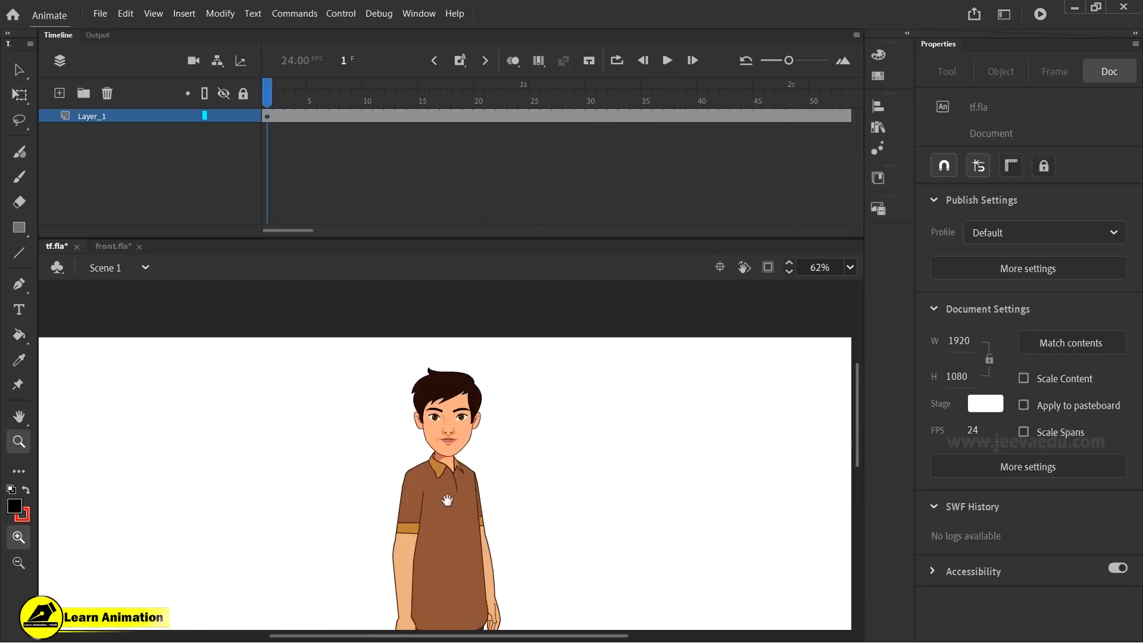
pyautogui.press('Return')
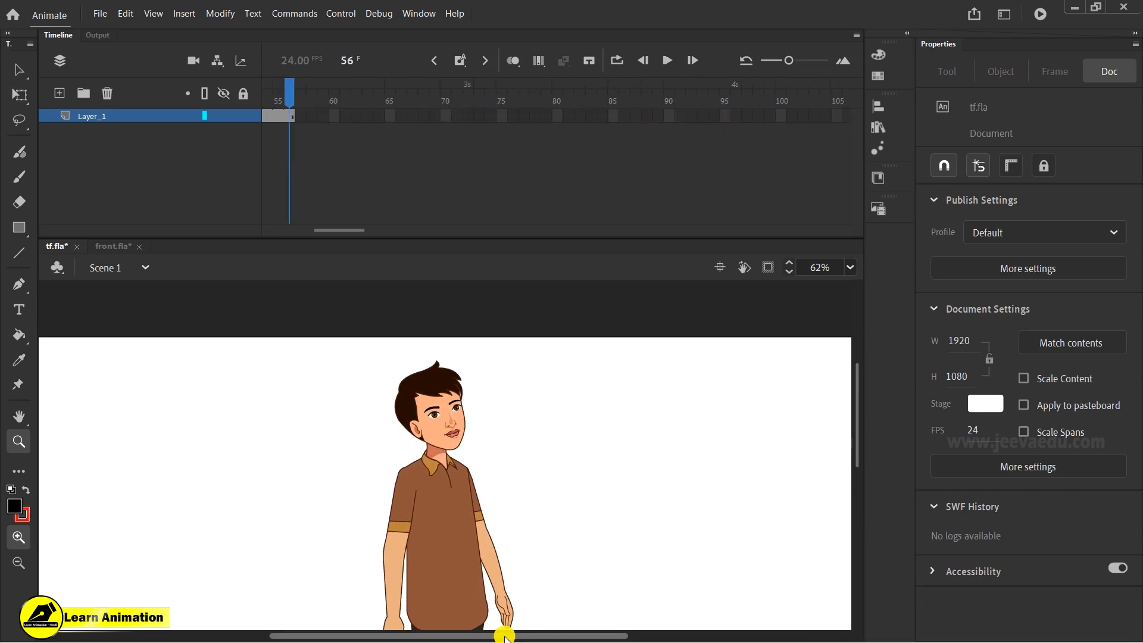
pyautogui.hotkey('ctrl', 'Return')
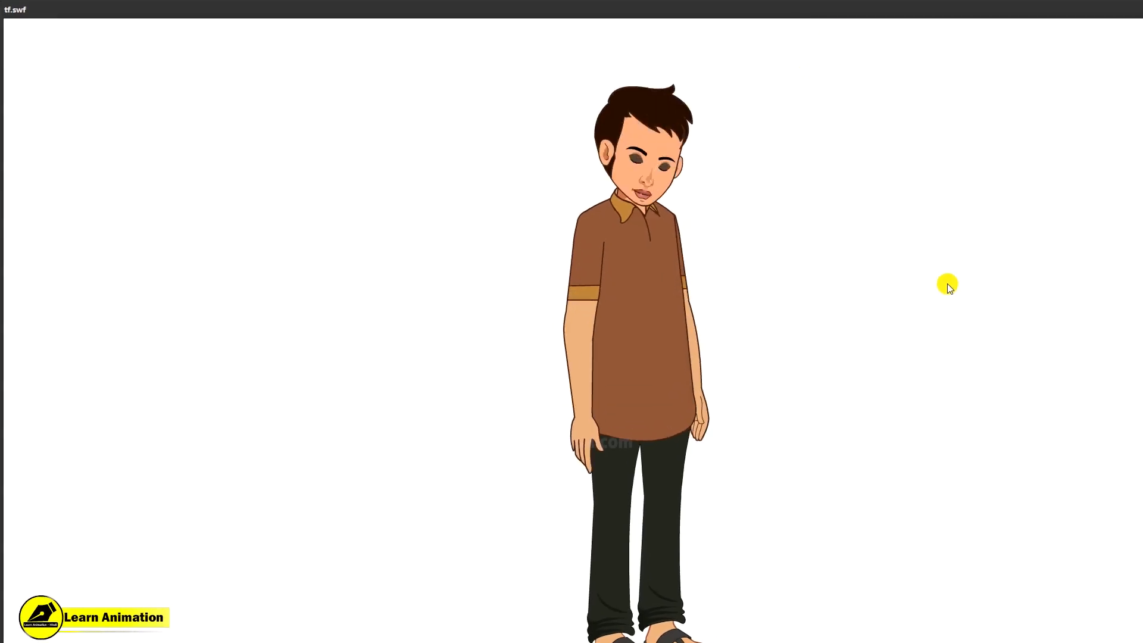
pyautogui.doubleClick(831, 7)
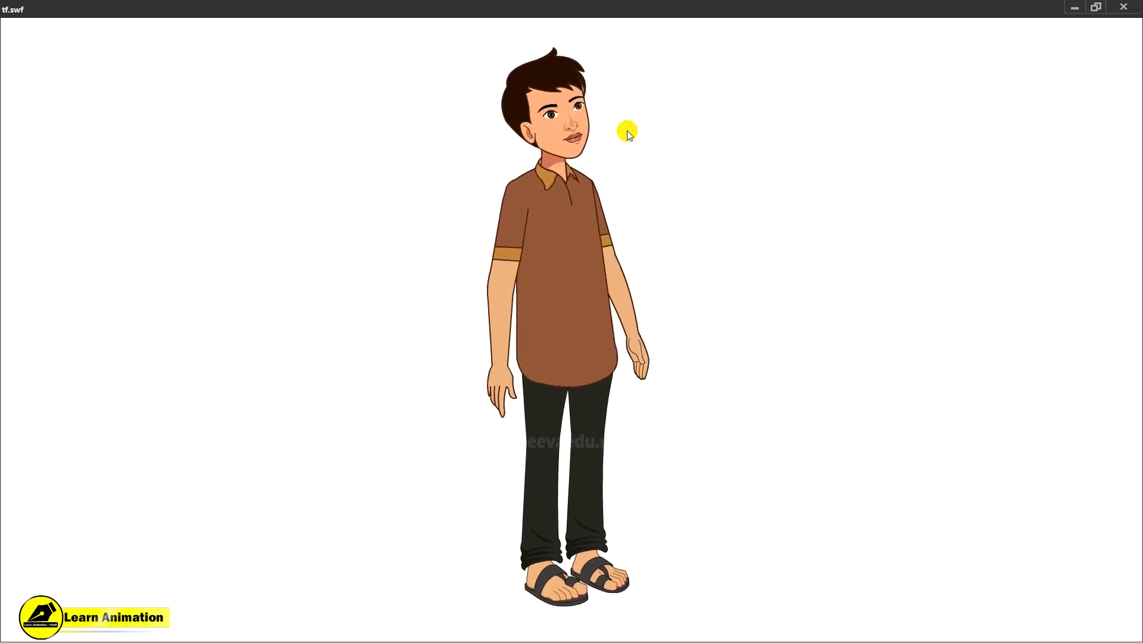
pyautogui.click(1125, 6)
# - At frame 1, move and enlarge the character with Free Transform into a head-and-shoulders close-up, then test the movie
pyautogui.keyDown('alt'); pyautogui.click(487, 501); pyautogui.keyUp('alt')
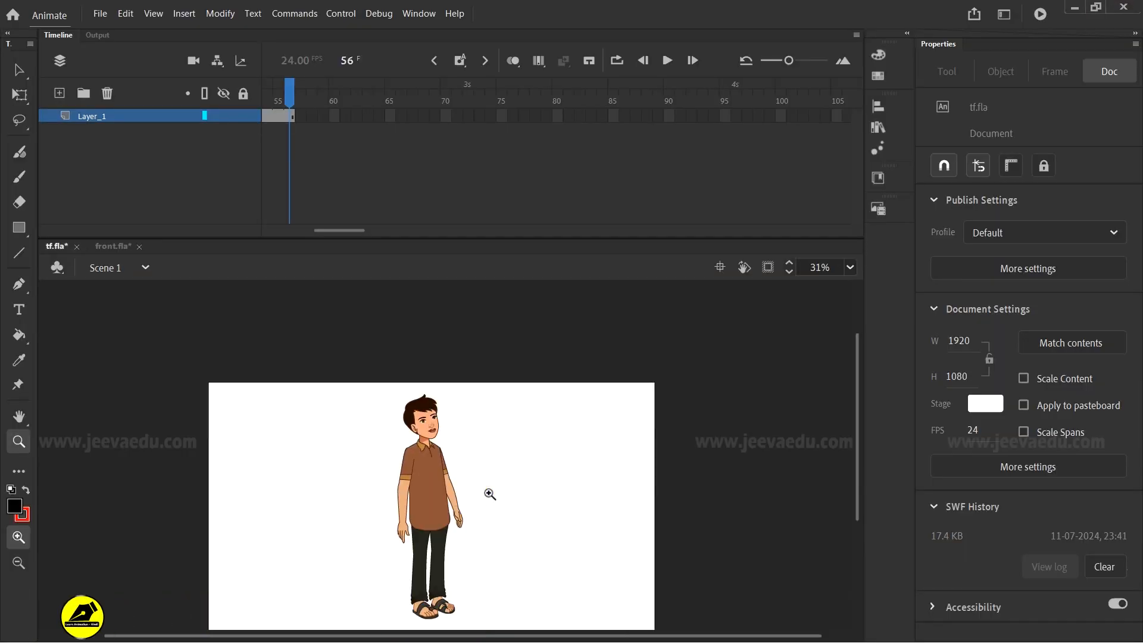
pyautogui.click(440, 505)
pyautogui.moveTo(356, 230); pyautogui.dragTo(238, 226)
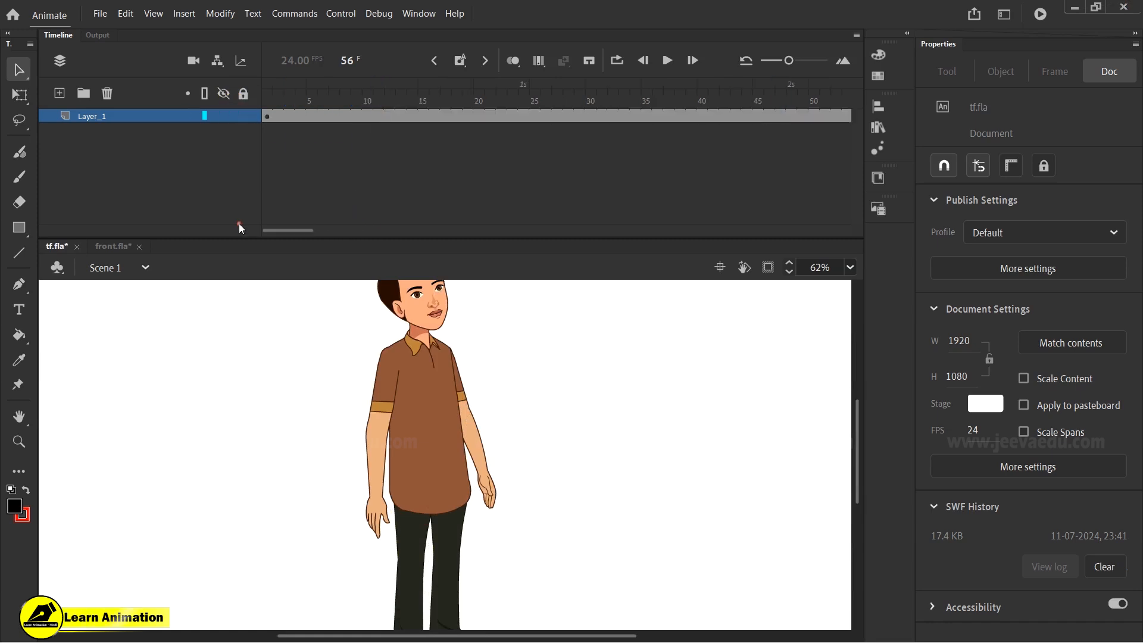
pyautogui.click(266, 115)
pyautogui.press('z')
pyautogui.keyDown('alt'); pyautogui.click(431, 437); pyautogui.keyUp('alt')
pyautogui.press('v')
pyautogui.moveTo(453, 466); pyautogui.dragTo(396, 489)
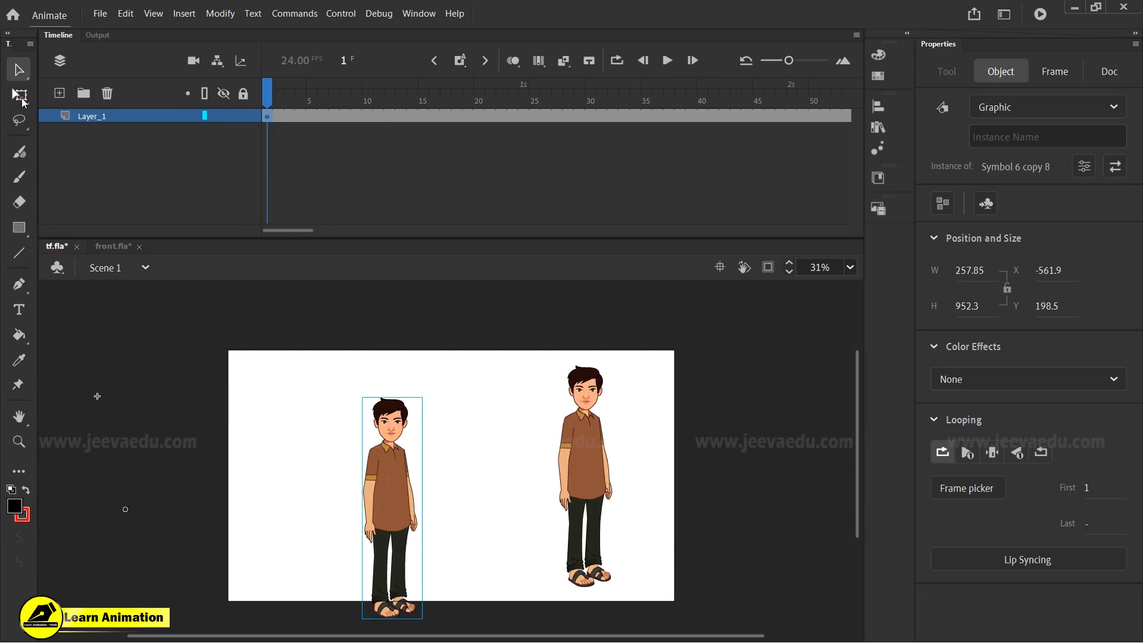
pyautogui.click(19, 95)
pyautogui.moveTo(423, 399); pyautogui.dragTo(509, 246)
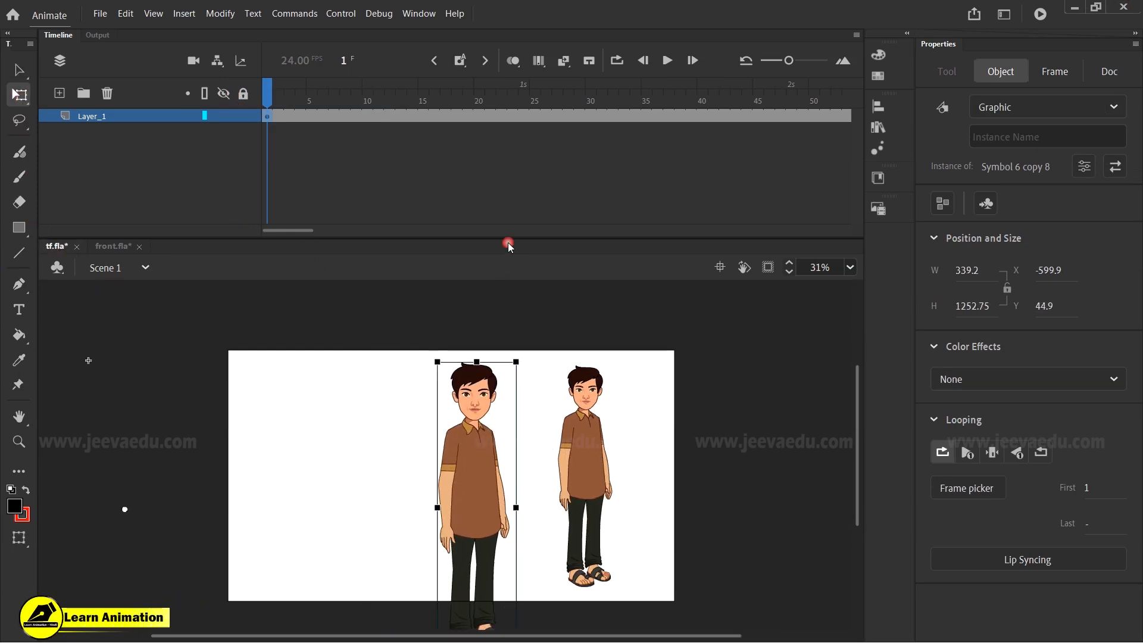
pyautogui.moveTo(474, 492); pyautogui.dragTo(386, 537)
pyautogui.moveTo(490, 299); pyautogui.dragTo(508, 283)
pyautogui.moveTo(417, 431); pyautogui.dragTo(408, 528)
pyautogui.moveTo(292, 172); pyautogui.dragTo(15, 234)
pyautogui.moveTo(383, 557); pyautogui.dragTo(381, 521)
pyautogui.moveTo(459, 349); pyautogui.dragTo(494, 301)
pyautogui.moveTo(401, 408); pyautogui.dragTo(413, 454)
pyautogui.hotkey('ctrl', 'Return')
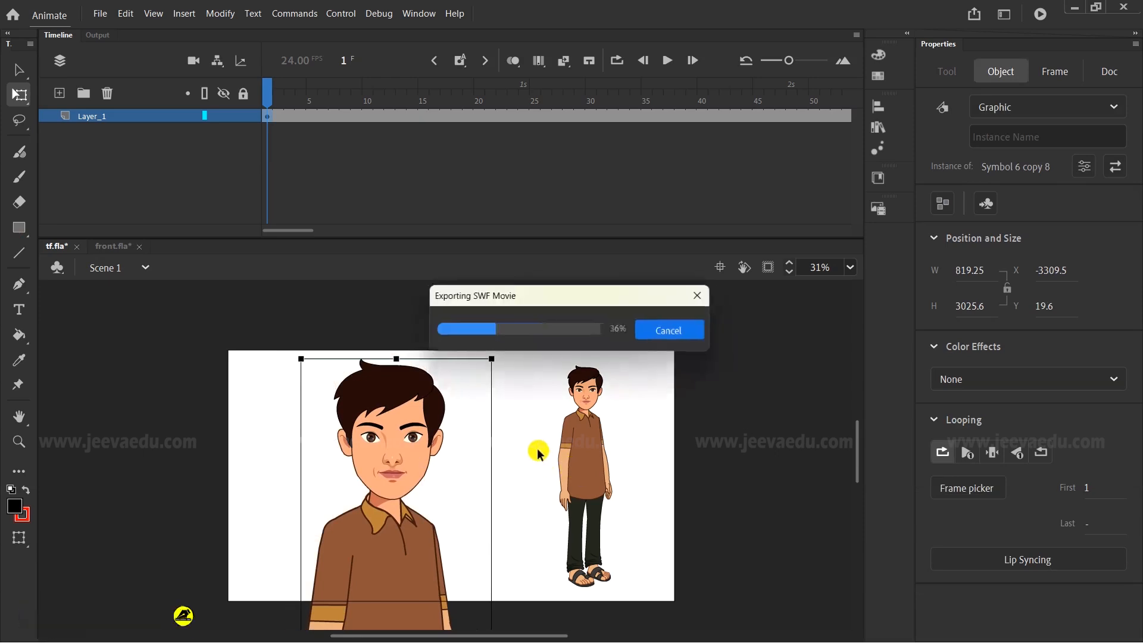
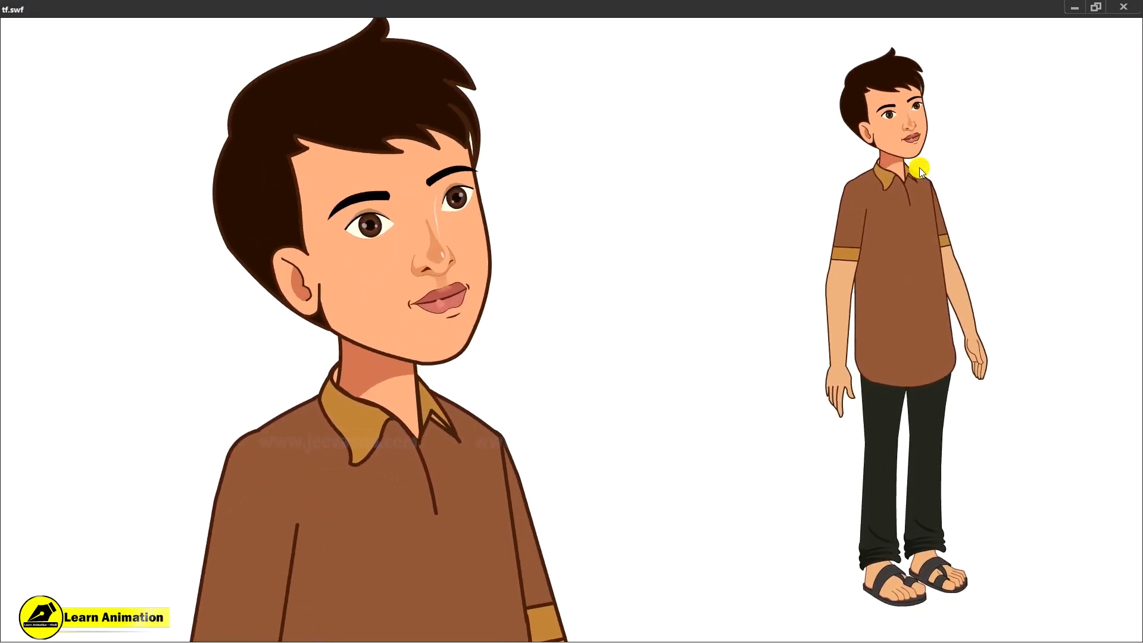
# - Close the test player and select the standing full-body character with Free Transform
pyautogui.click(1122, 7)
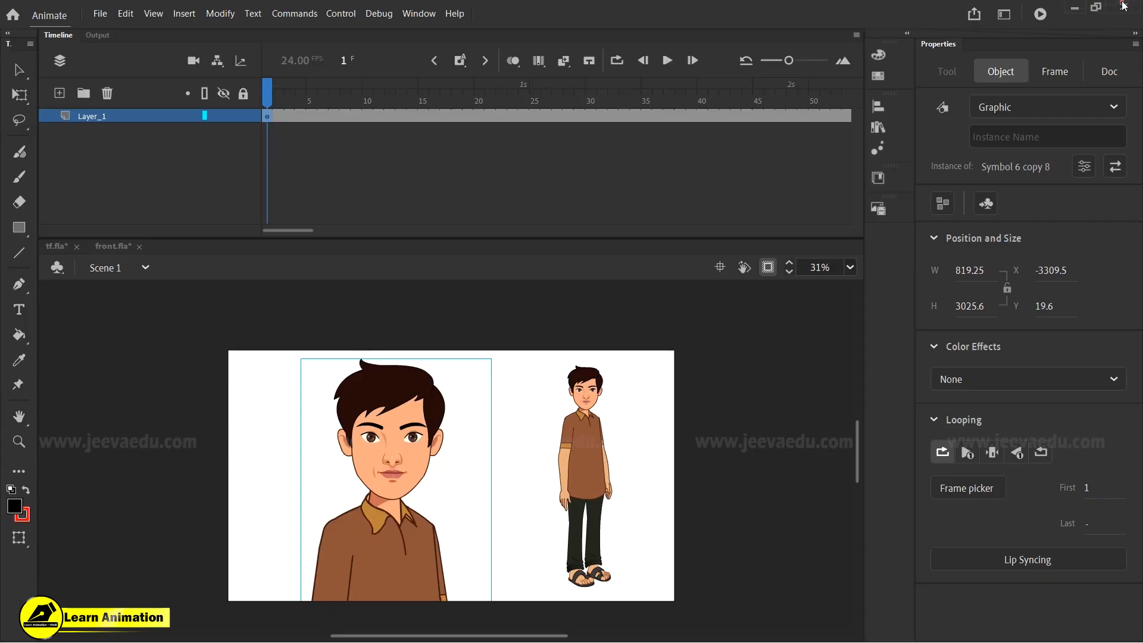
pyautogui.press('q')
pyautogui.click(618, 444)
pyautogui.click(586, 429)
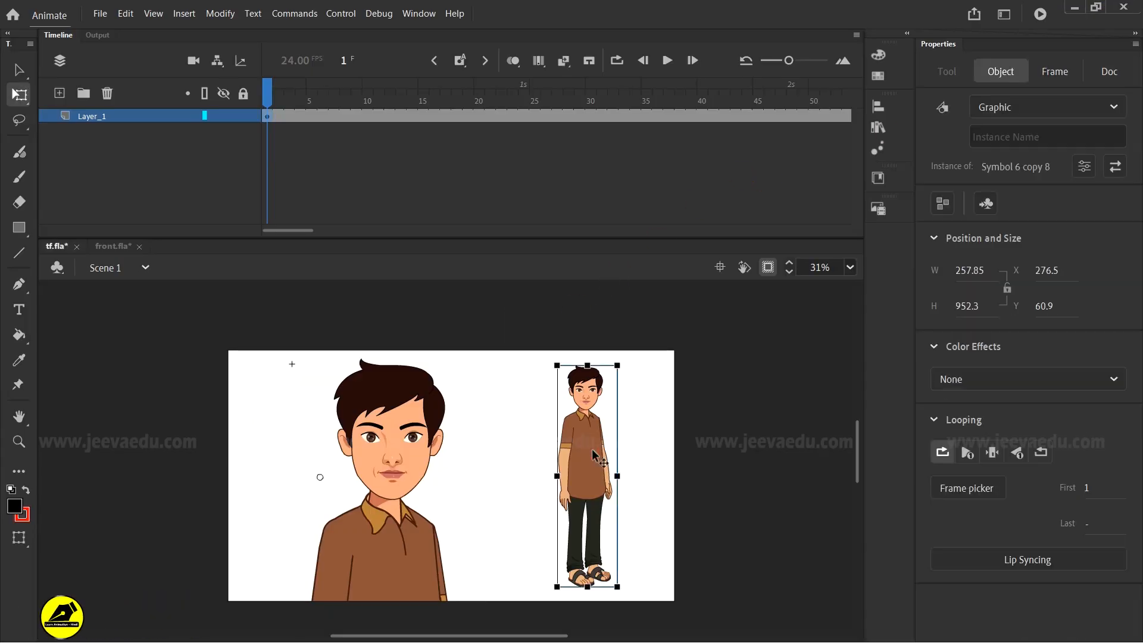
# - Switch to front.fla and, inside the character symbol, delete the spare head lying beside the body
pyautogui.click(105, 247)
pyautogui.click(544, 476)
pyautogui.press('z')
pyautogui.click(378, 451)
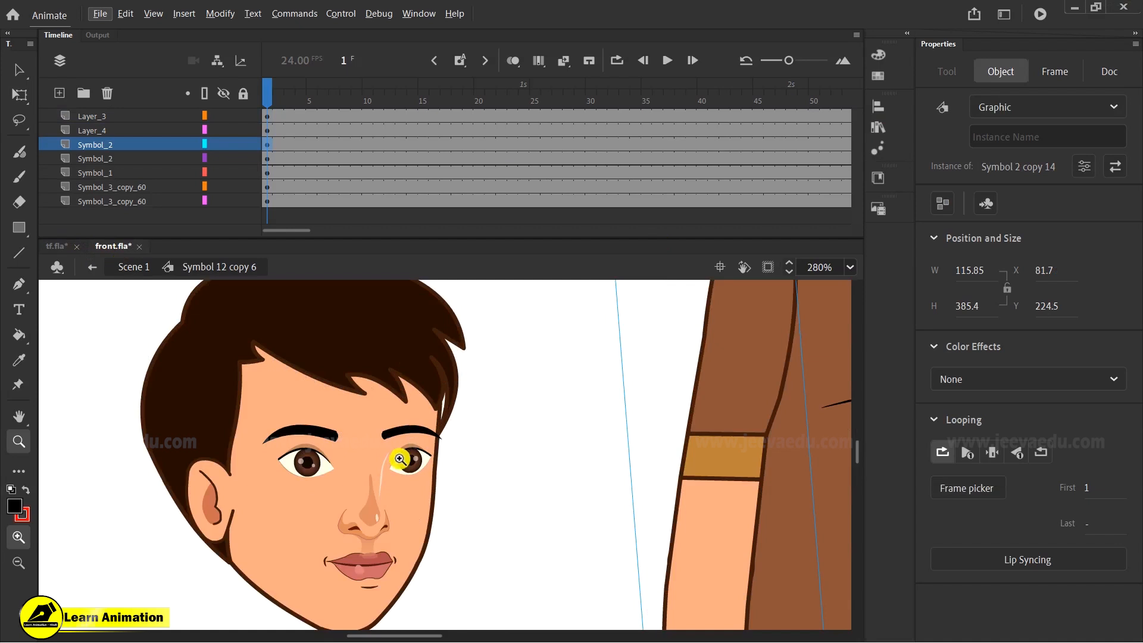
pyautogui.keyDown('alt'); pyautogui.click(453, 457); pyautogui.keyUp('alt')
pyautogui.keyDown('alt'); pyautogui.click(453, 457); pyautogui.keyUp('alt')
pyautogui.click(422, 459)
pyautogui.press('v')
pyautogui.press('z')
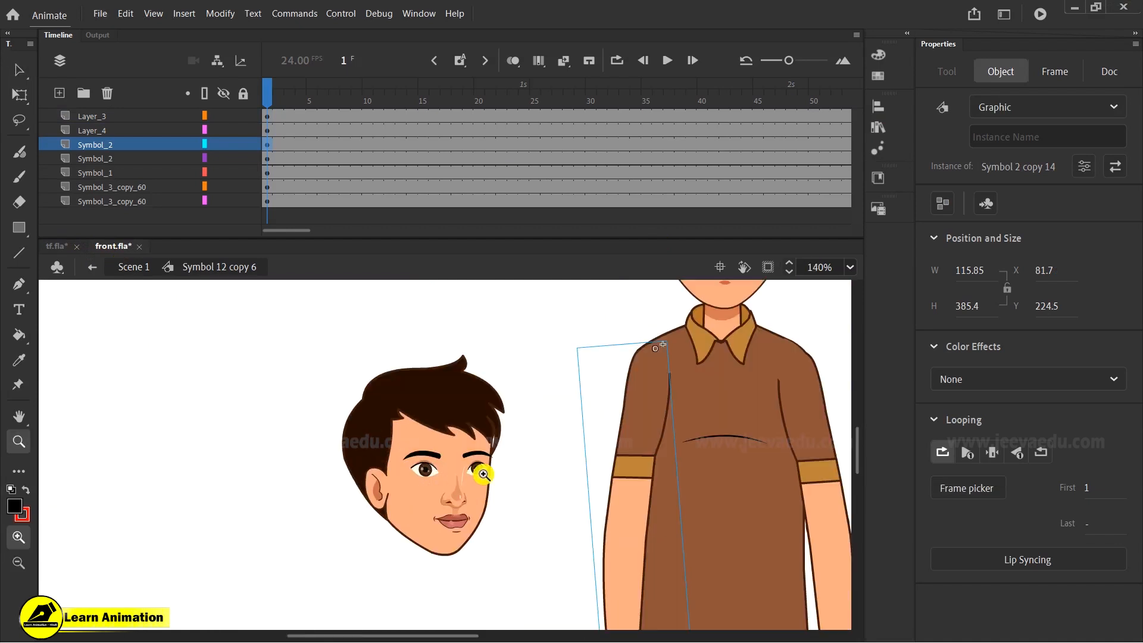
pyautogui.keyDown('alt'); pyautogui.click(473, 470); pyautogui.keyUp('alt')
pyautogui.press('v')
pyautogui.click(449, 466)
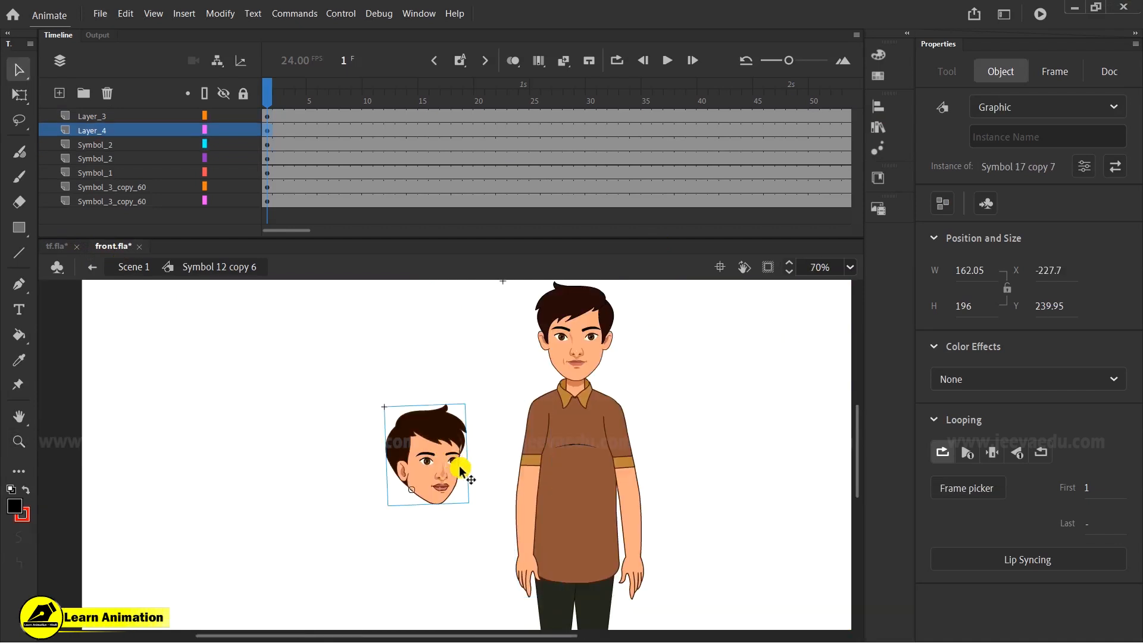
pyautogui.press('Delete')
# - Try adding keyframes at frames 5 and 14 on all layers with a classic tween between them, then undo everything
pyautogui.click(576, 406)
pyautogui.moveTo(268, 107); pyautogui.dragTo(290, 112)
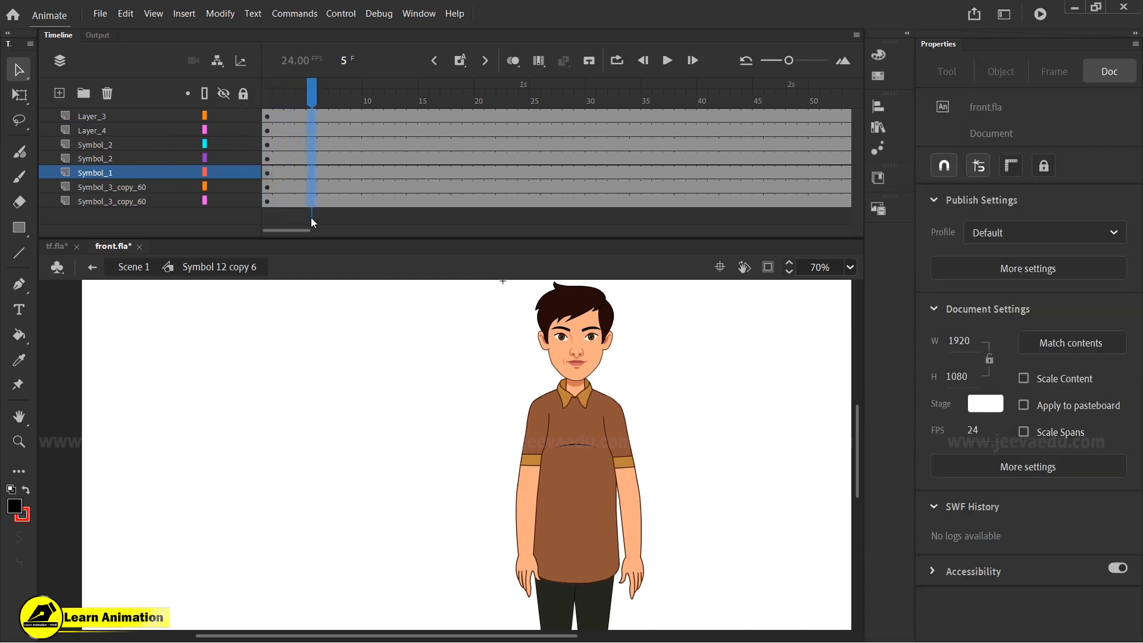
pyautogui.moveTo(307, 215); pyautogui.dragTo(311, 218)
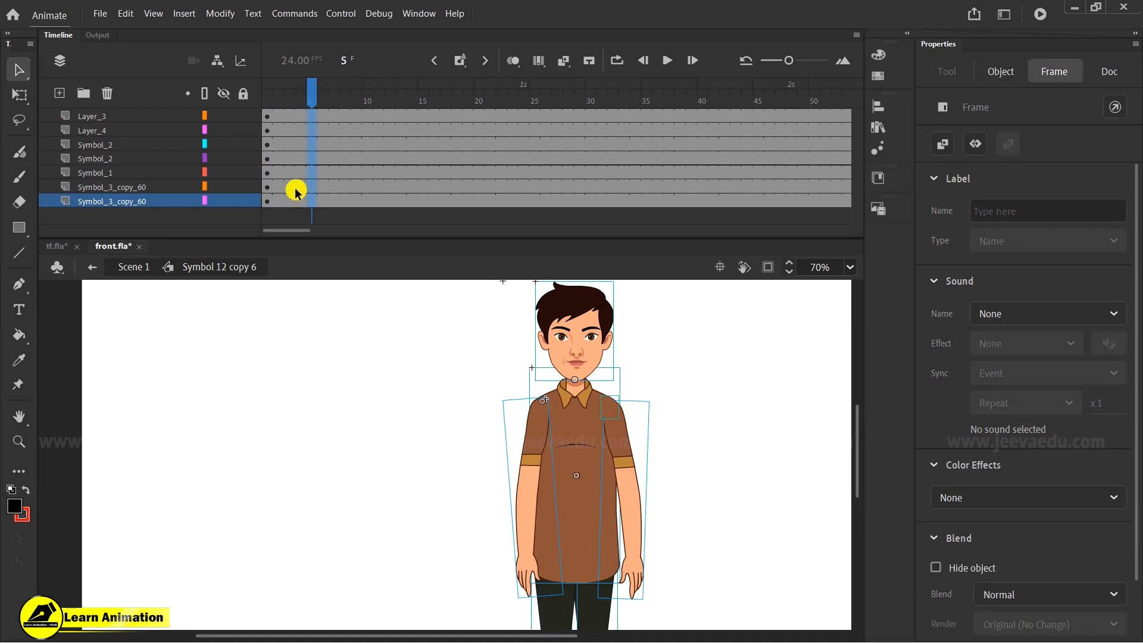
pyautogui.moveTo(333, 112)
pyautogui.mouseDown()
pyautogui.moveTo(377, 113)
pyautogui.moveTo(335, 114)
pyautogui.mouseUp()
pyautogui.moveTo(436, 119); pyautogui.dragTo(415, 157)
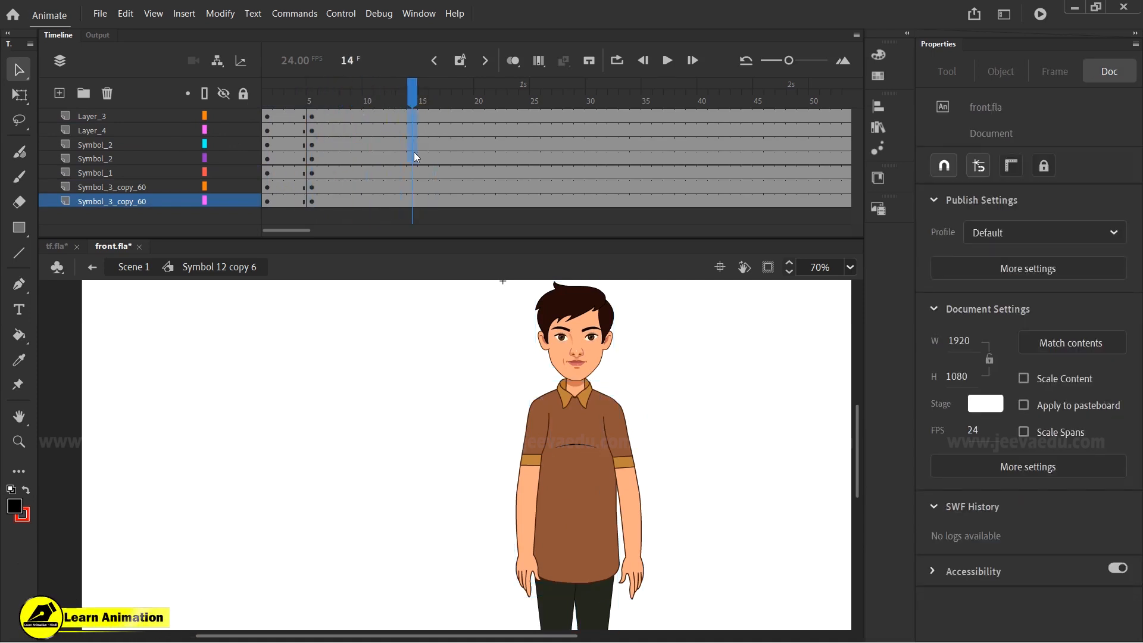
pyautogui.moveTo(415, 203); pyautogui.dragTo(412, 200)
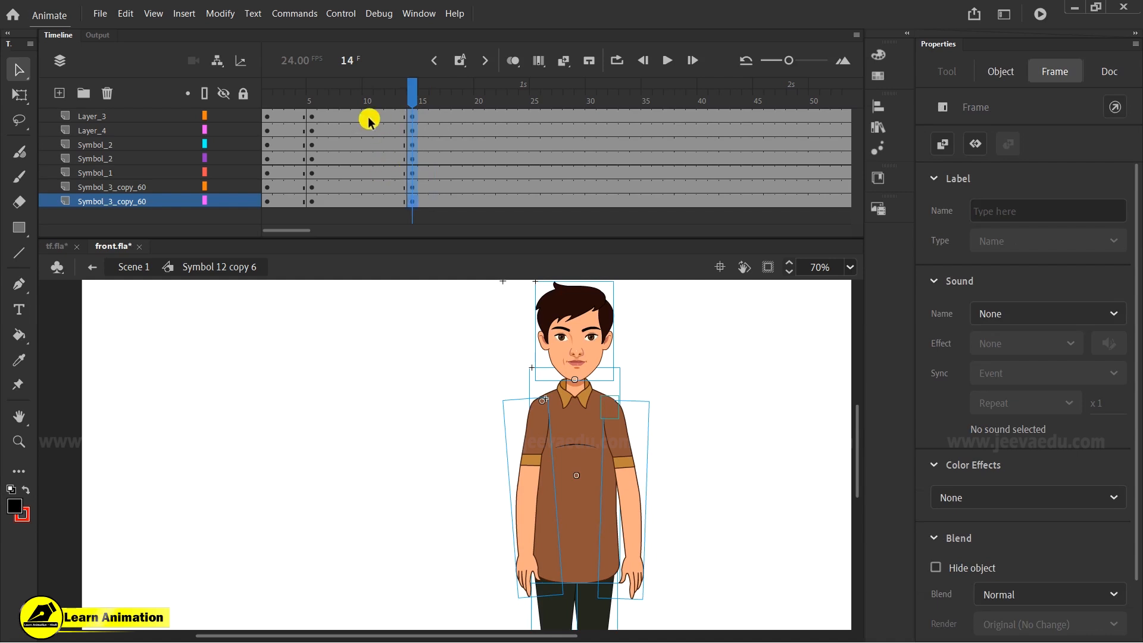
pyautogui.moveTo(369, 119); pyautogui.dragTo(346, 203)
pyautogui.rightClick(350, 178)
pyautogui.click(393, 186)
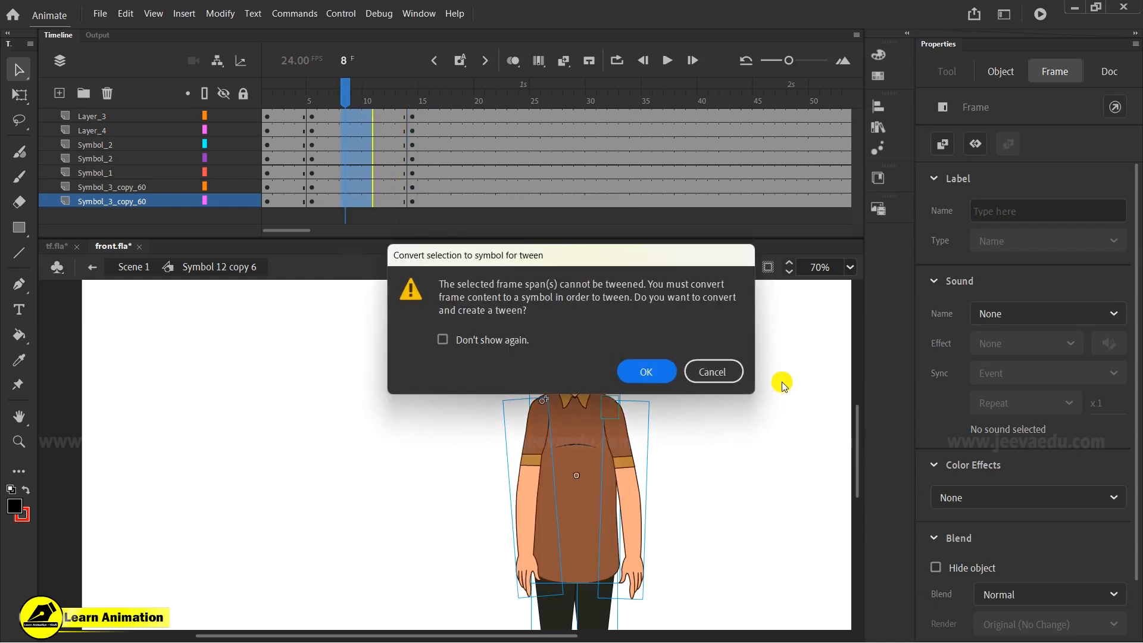
pyautogui.click(723, 372)
pyautogui.hotkey('ctrl', 'z')
pyautogui.hotkey('ctrl', 'z')
pyautogui.hotkey('ctrl', 'z')
pyautogui.hotkey('ctrl', 'z')
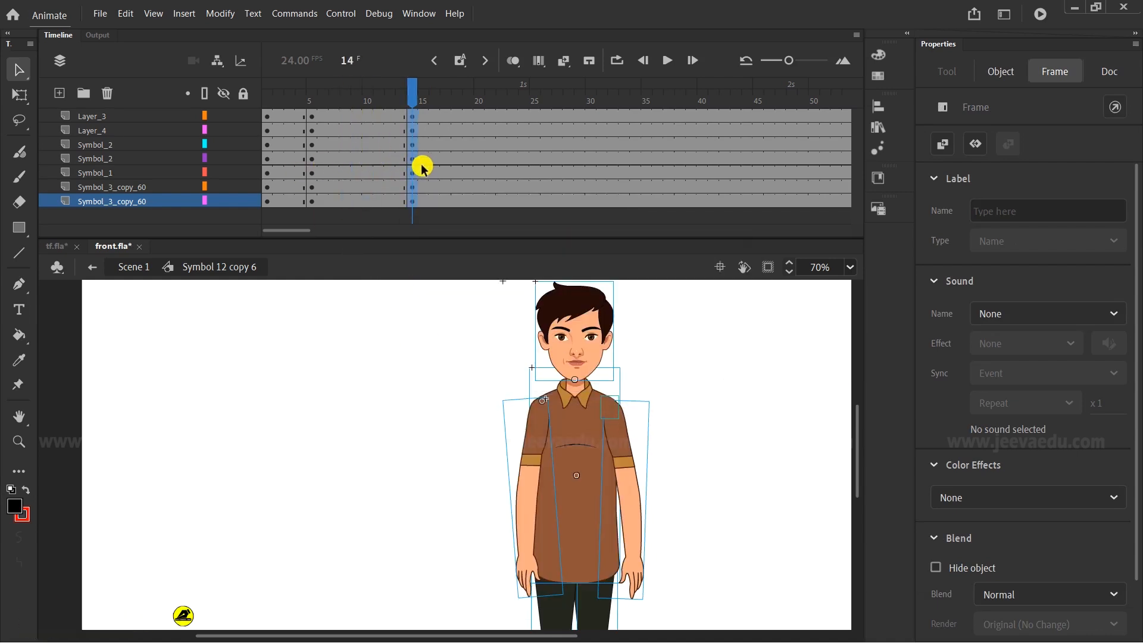
pyautogui.hotkey('ctrl', 'z')
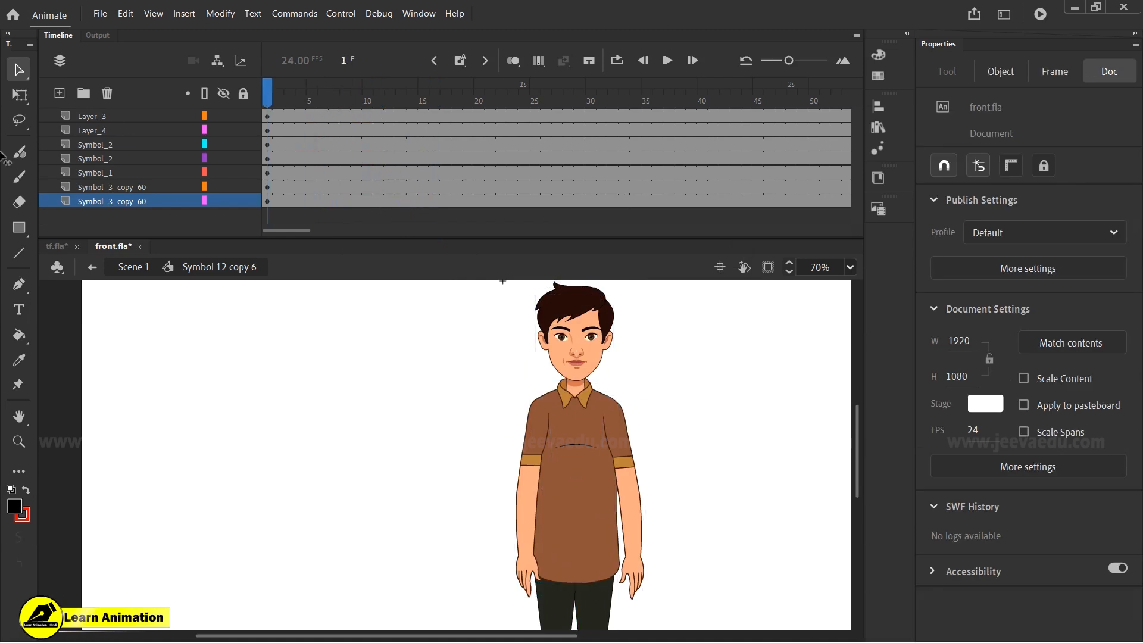
# - Convert the small shoulder group on the character's right shoulder into a graphic symbol named Symbol 1
pyautogui.moveTo(613, 427)
pyautogui.mouseDown()
pyautogui.moveTo(655, 394)
pyautogui.moveTo(625, 418)
pyautogui.mouseUp()
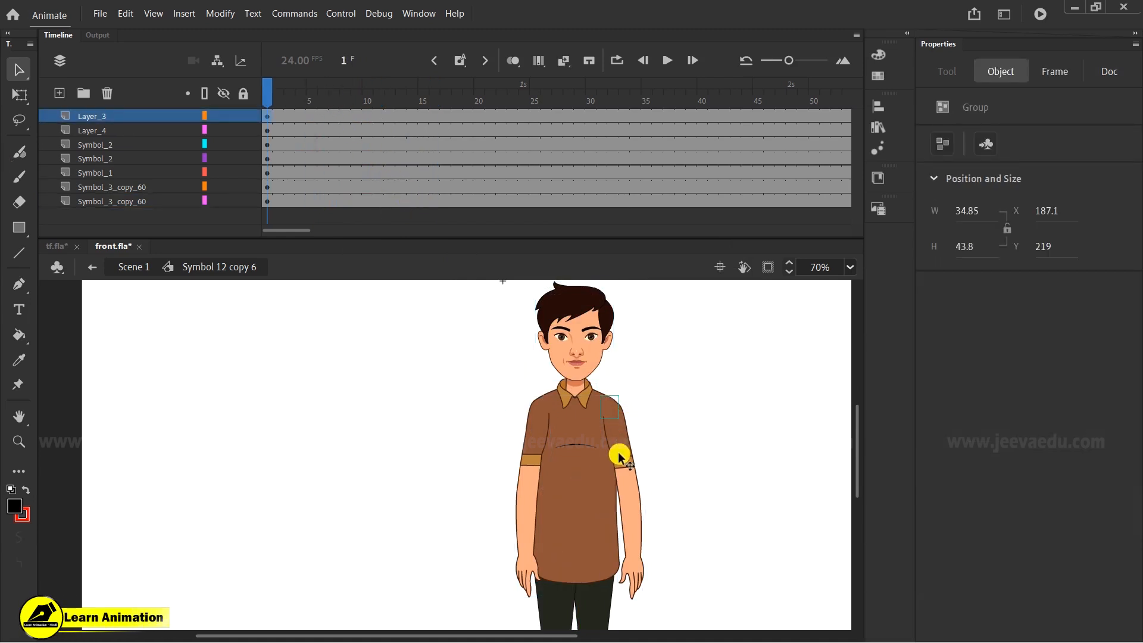
pyautogui.press('F8')
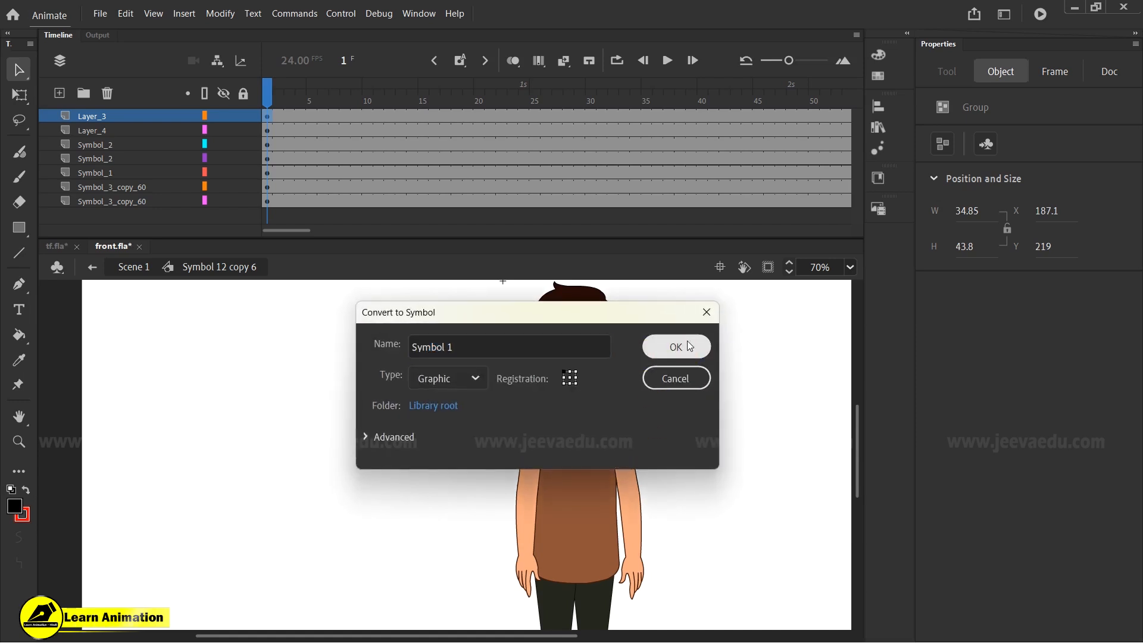
pyautogui.click(674, 344)
# - Select the right arm and lock its Symbol_2 layer
pyautogui.click(548, 420)
pyautogui.moveTo(608, 408)
pyautogui.mouseDown()
pyautogui.moveTo(636, 390)
pyautogui.moveTo(626, 417)
pyautogui.mouseUp()
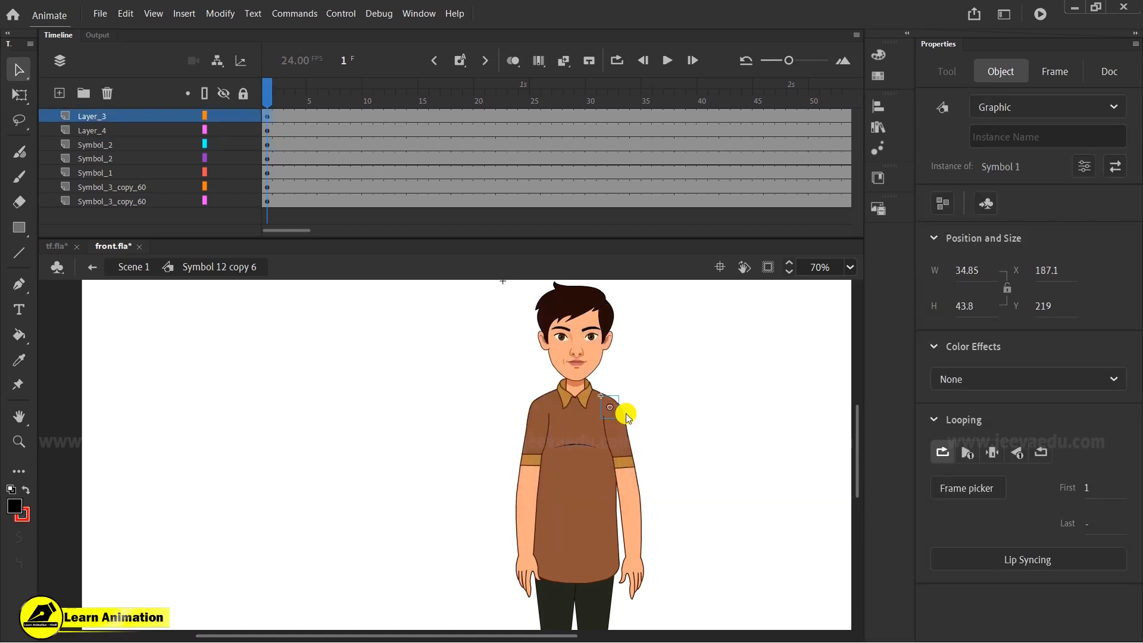
pyautogui.click(622, 446)
pyautogui.moveTo(629, 473)
pyautogui.mouseDown()
pyautogui.moveTo(682, 470)
pyautogui.moveTo(626, 471)
pyautogui.mouseUp()
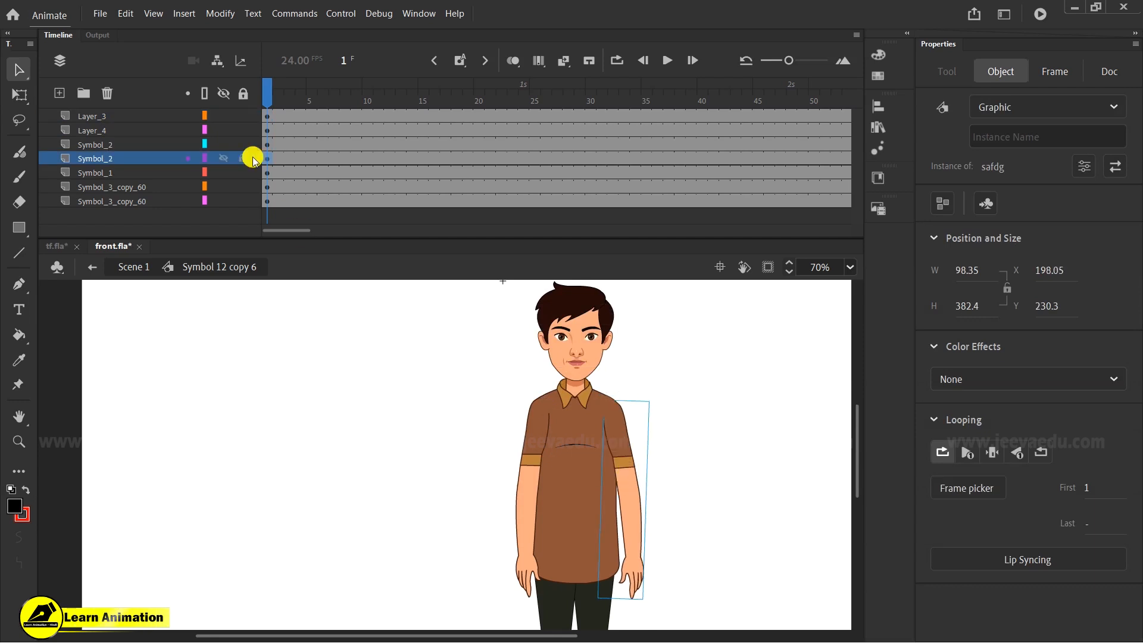
pyautogui.moveTo(280, 100); pyautogui.dragTo(220, 157)
pyautogui.click(619, 448)
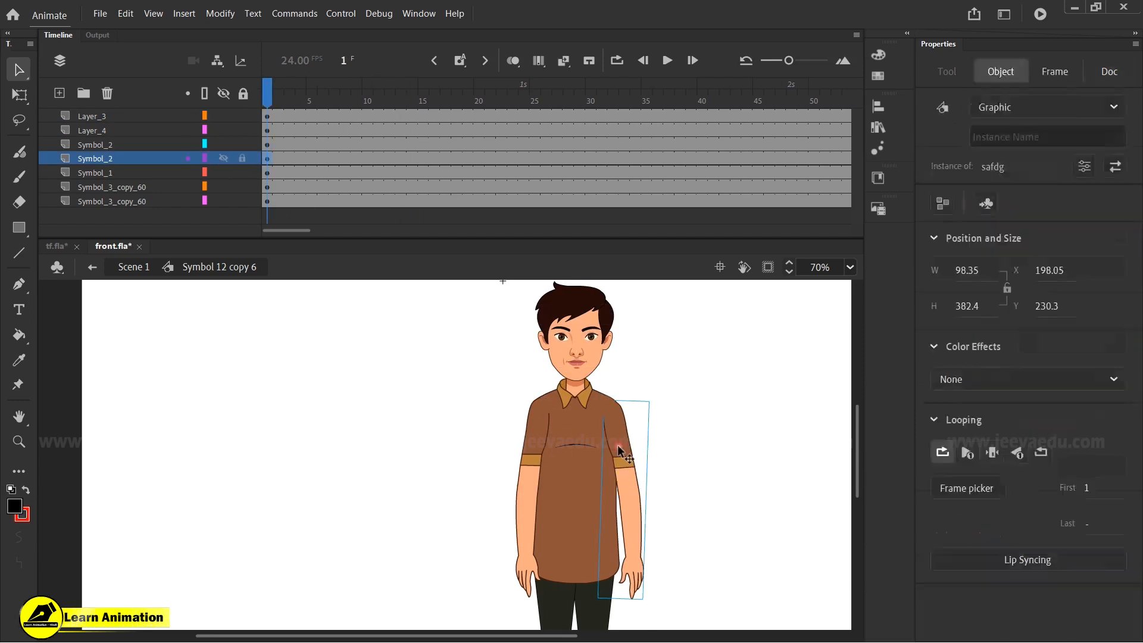
pyautogui.press('z')
pyautogui.click(601, 418)
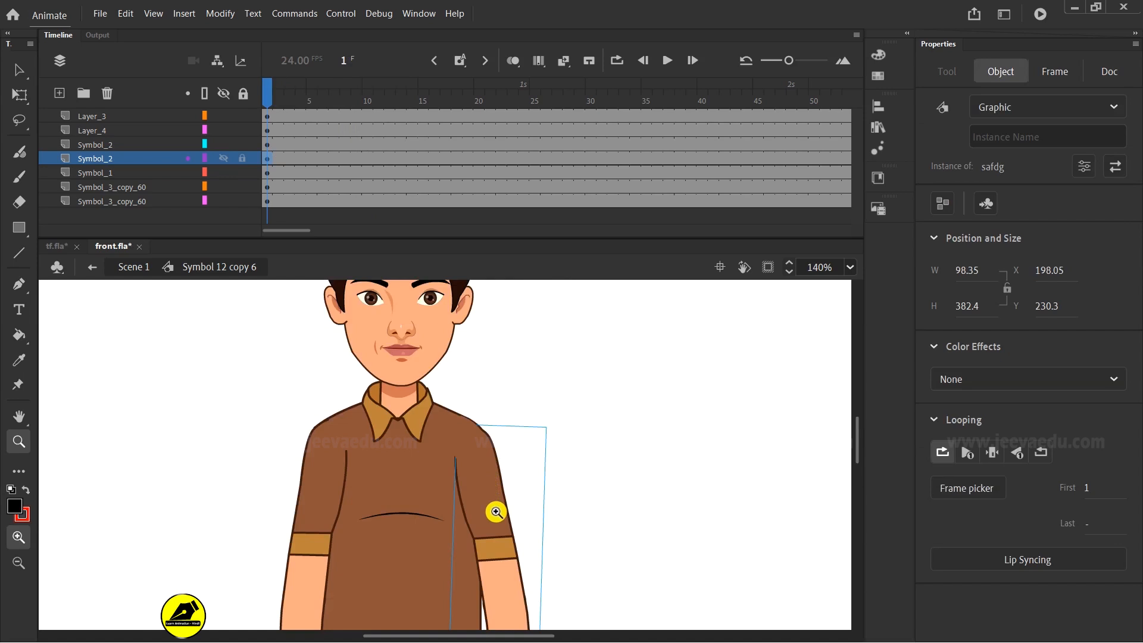
pyautogui.press('v')
pyautogui.moveTo(489, 518); pyautogui.dragTo(555, 521)
pyautogui.hotkey('ctrl', 'z')
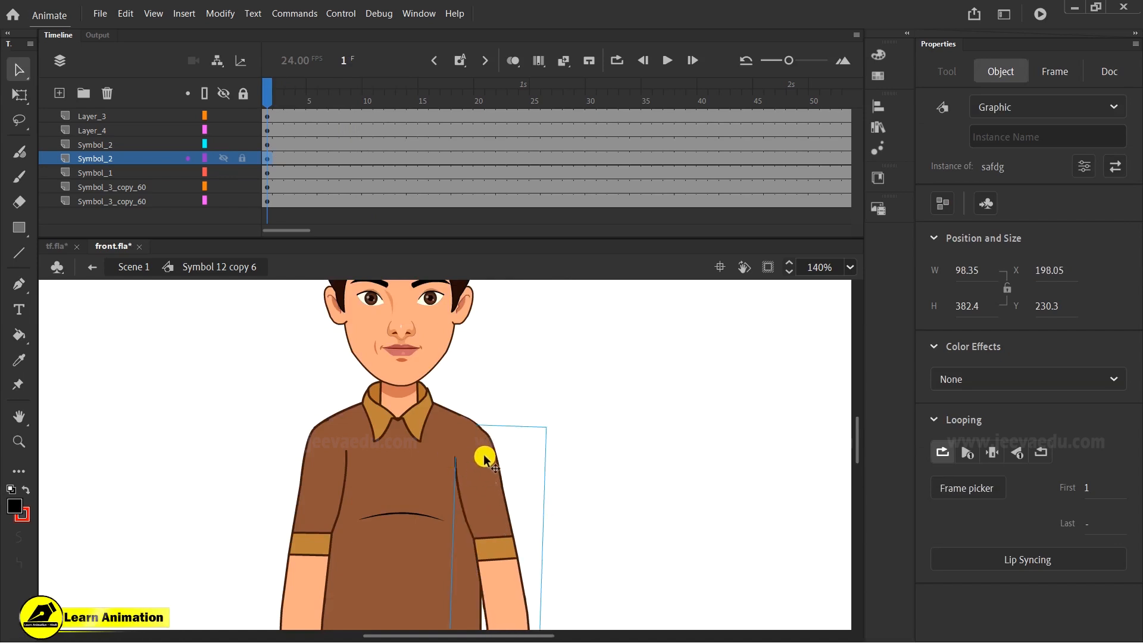
# - Try rotating the right arm outward around the shoulder with Free Transform, then undo the rotation
pyautogui.click(462, 444)
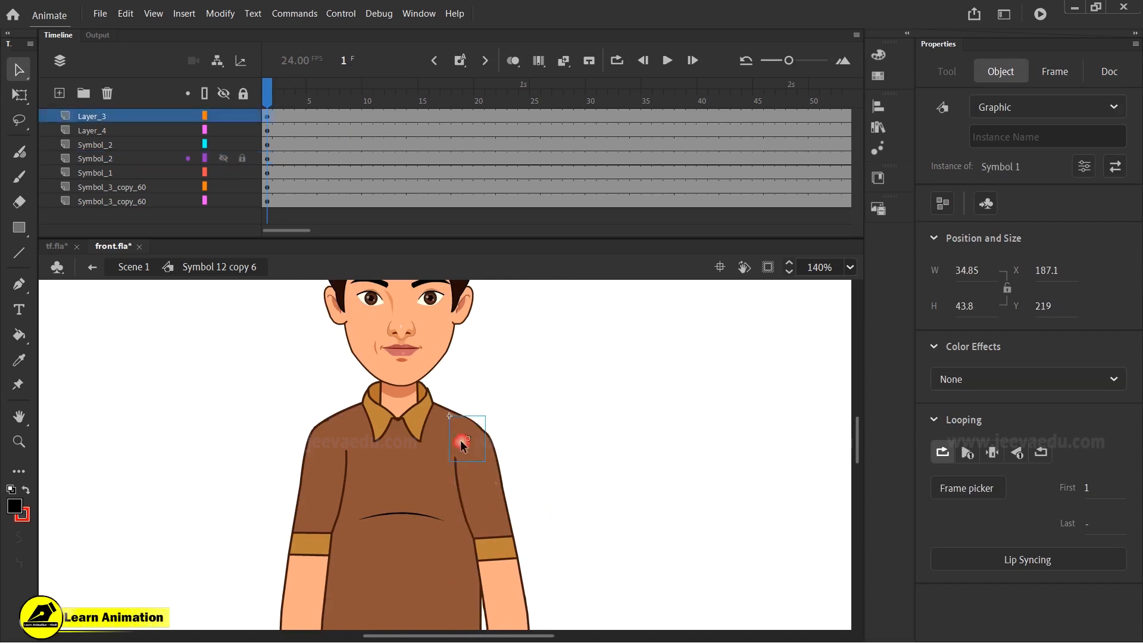
pyautogui.press('z')
pyautogui.keyDown('alt'); pyautogui.click(501, 529); pyautogui.keyUp('alt')
pyautogui.click(454, 458)
pyautogui.press('q')
pyautogui.press('z')
pyautogui.keyDown('alt'); pyautogui.click(452, 473); pyautogui.keyUp('alt')
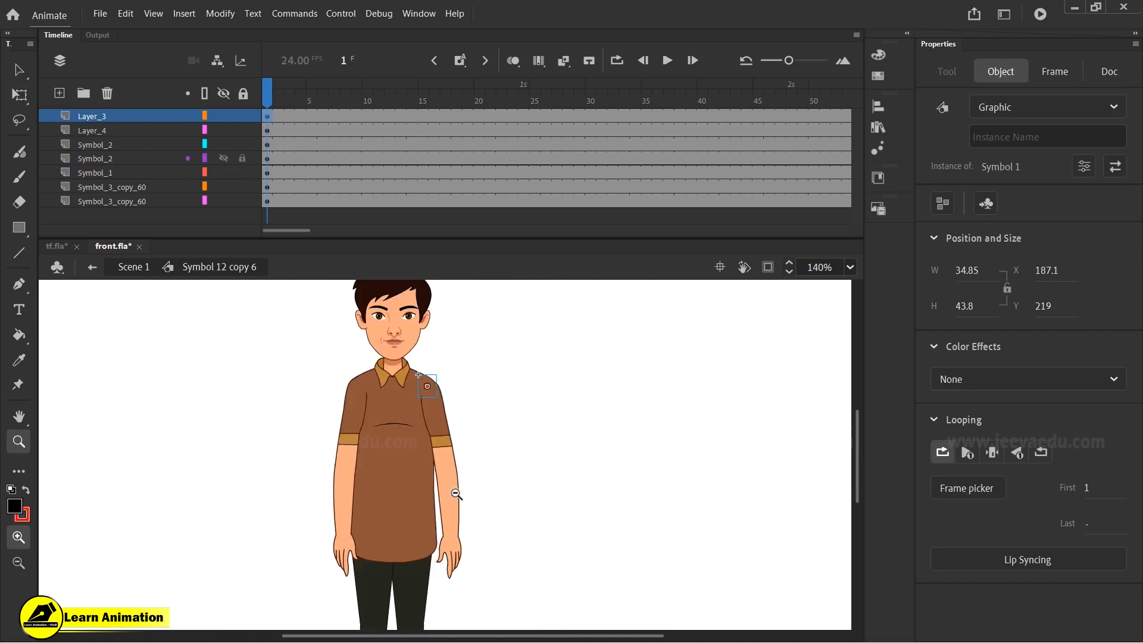
pyautogui.press('v')
pyautogui.click(452, 486)
pyautogui.press('q')
pyautogui.moveTo(467, 568); pyautogui.dragTo(580, 496)
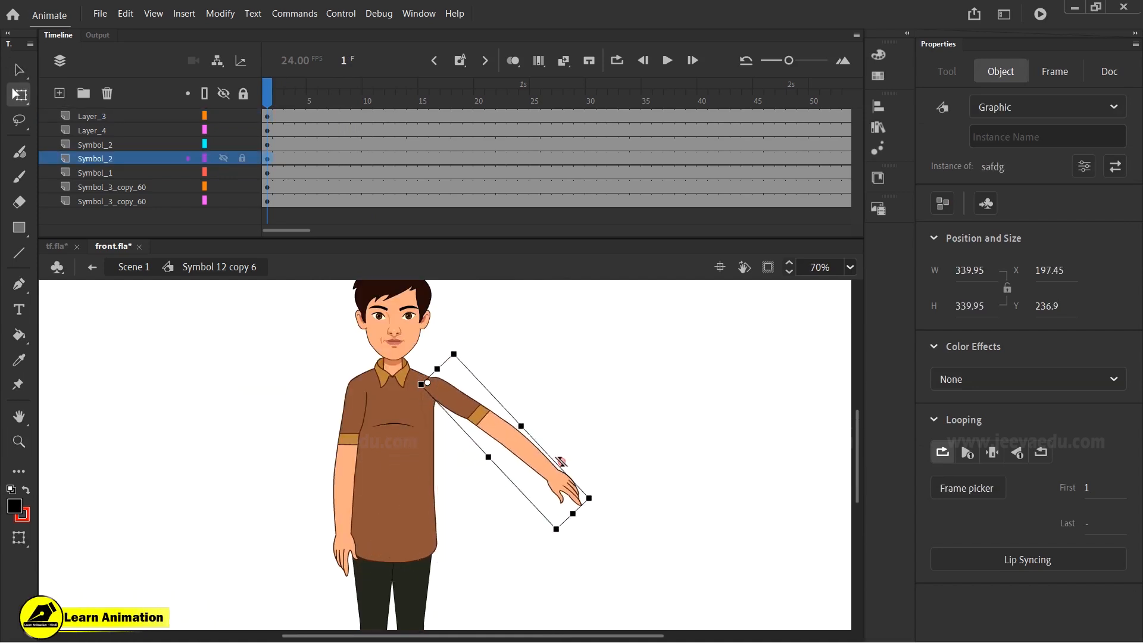
pyautogui.click(595, 457)
pyautogui.hotkey('ctrl', 'z')
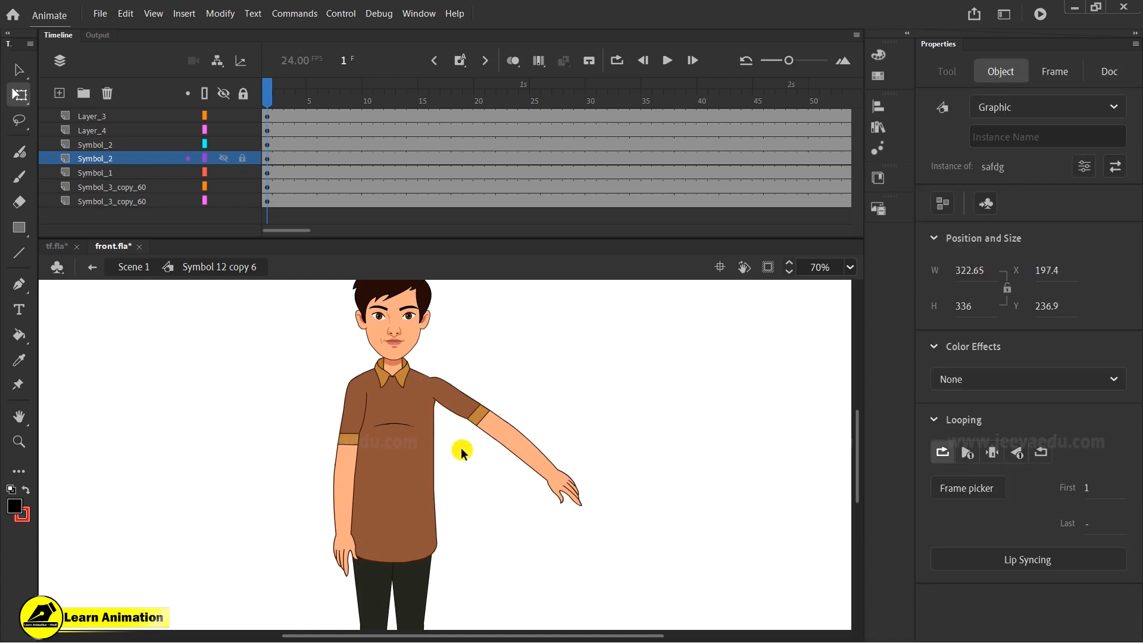
pyautogui.hotkey('ctrl', 'z')
# - Enter the right arm symbol's sleeve group and drag the sleeve's inner edge point slightly outward
pyautogui.click(429, 389)
pyautogui.press('z')
pyautogui.click(429, 410)
pyautogui.click(433, 434)
pyautogui.press('v')
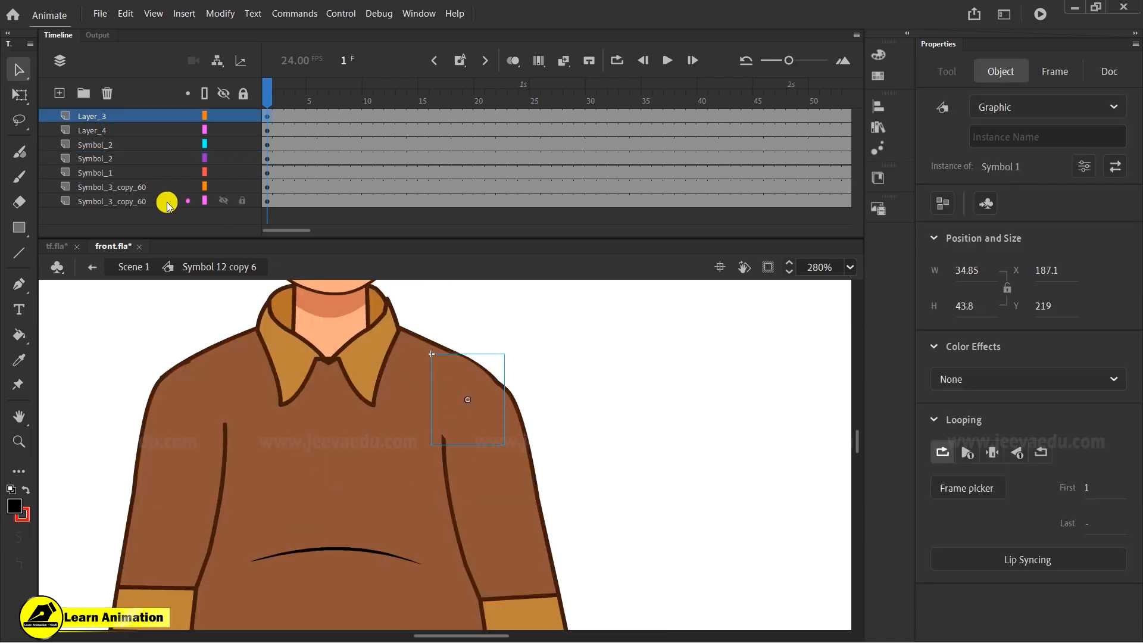
pyautogui.click(439, 446)
pyautogui.click(464, 415)
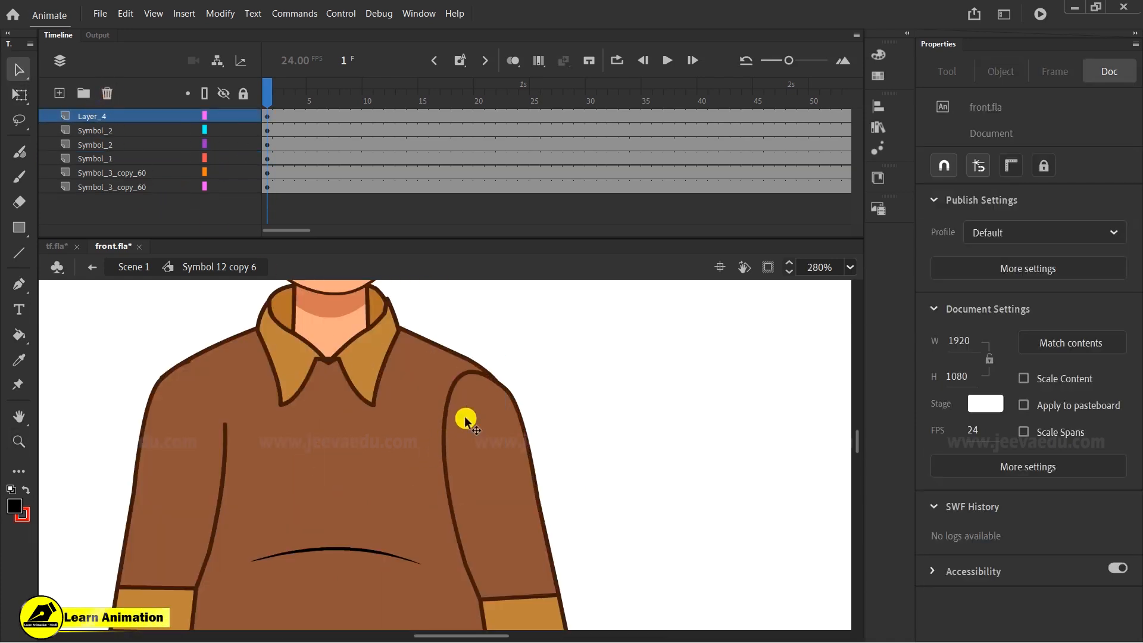
pyautogui.doubleClick(466, 421)
pyautogui.hotkey('ctrl', '=')
pyautogui.click(466, 454)
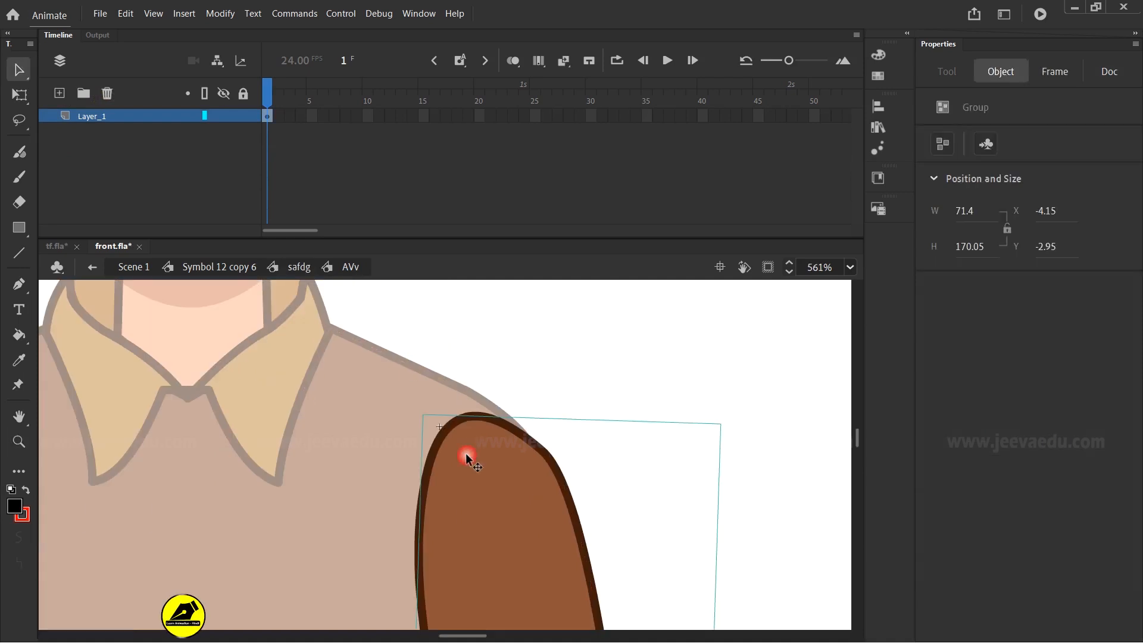
pyautogui.doubleClick(479, 458)
pyautogui.click(457, 445)
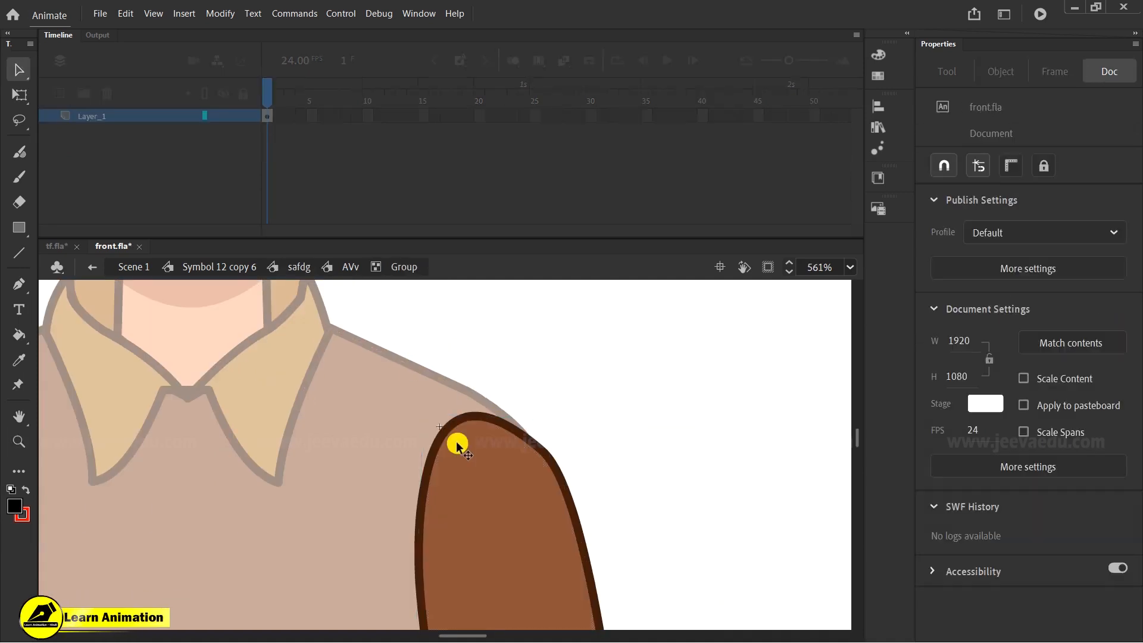
pyautogui.moveTo(419, 553); pyautogui.dragTo(405, 570)
# - Delete the sleeve's rounded top and reshape its shoulder edge into a straight diagonal, then return to the character symbol
pyautogui.doubleClick(412, 538)
pyautogui.click(528, 415)
pyautogui.moveTo(545, 453)
pyautogui.mouseDown()
pyautogui.moveTo(524, 432)
pyautogui.moveTo(532, 445)
pyautogui.mouseUp()
pyautogui.click(497, 412)
pyautogui.click(527, 413)
pyautogui.click(533, 445)
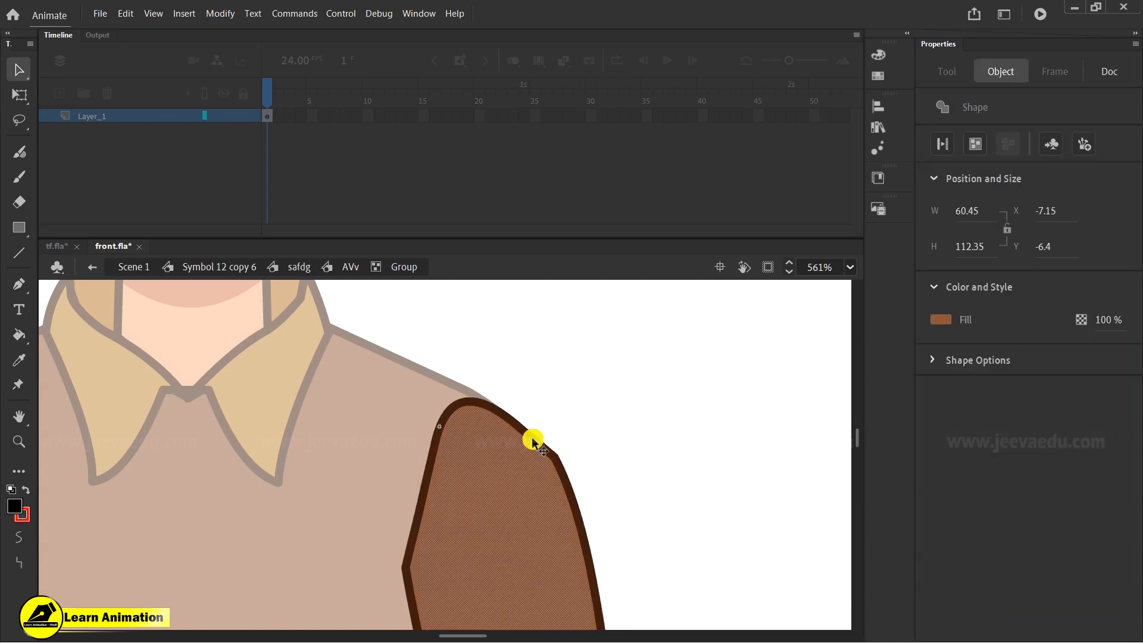
pyautogui.click(532, 439)
pyautogui.press('Delete')
pyautogui.moveTo(535, 447); pyautogui.dragTo(356, 607)
pyautogui.moveTo(559, 456); pyautogui.dragTo(529, 441)
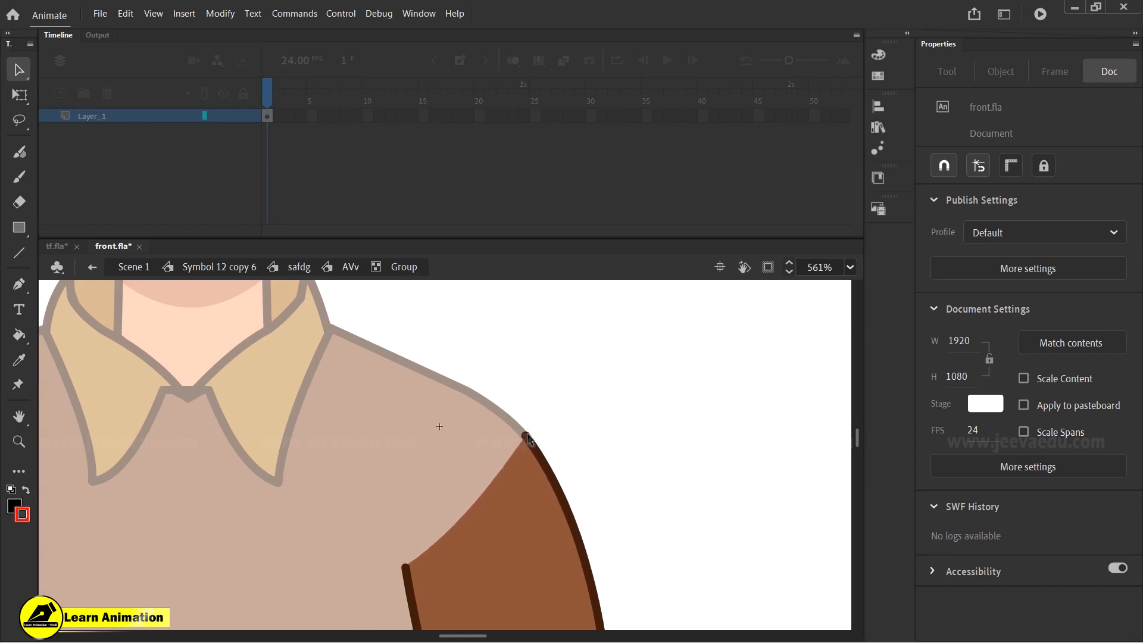
pyautogui.moveTo(571, 516); pyautogui.dragTo(581, 513)
pyautogui.press('z')
pyautogui.keyDown('alt'); pyautogui.click(541, 507); pyautogui.keyUp('alt')
pyautogui.keyDown('alt'); pyautogui.click(526, 510); pyautogui.keyUp('alt')
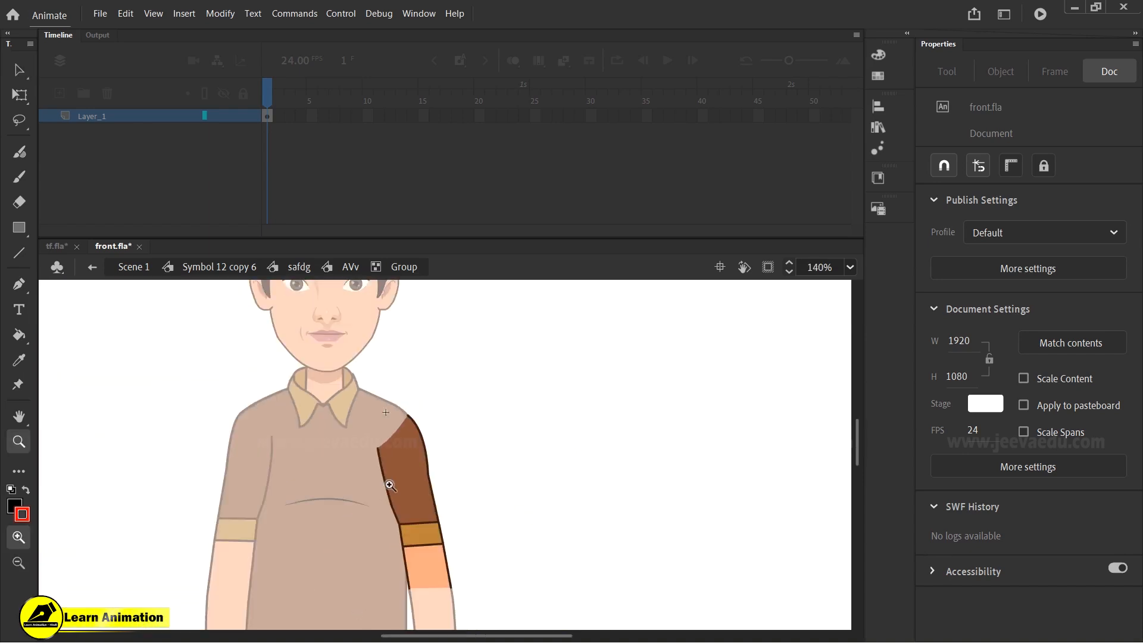
pyautogui.click(387, 482)
pyautogui.press('v')
pyautogui.press('z')
pyautogui.keyDown('alt'); pyautogui.click(390, 454); pyautogui.keyUp('alt')
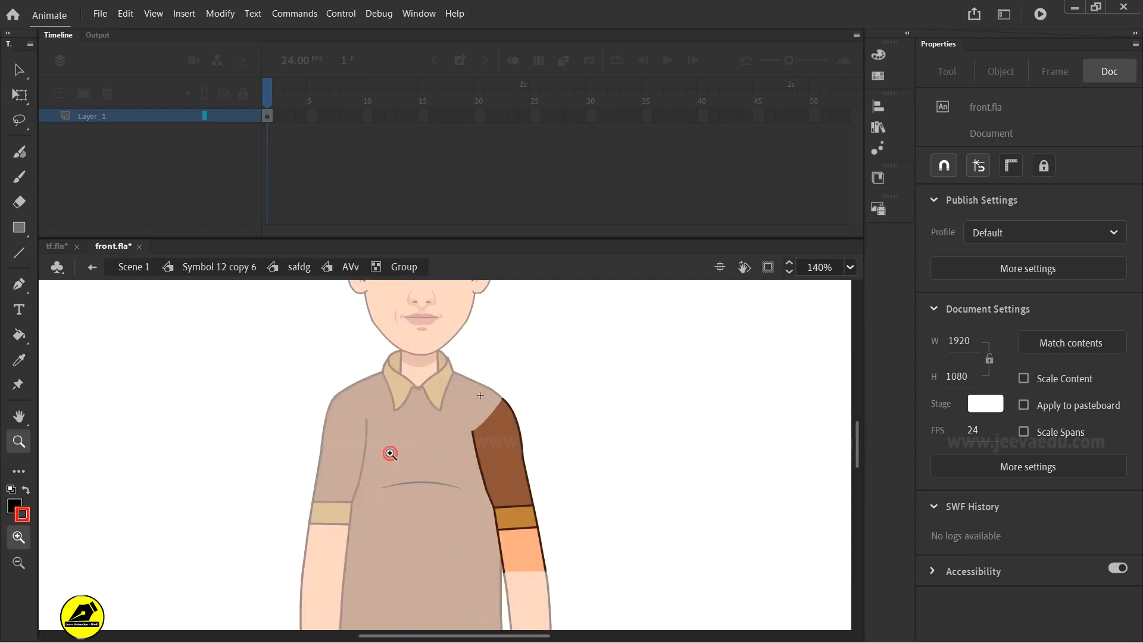
pyautogui.press('v')
pyautogui.doubleClick(598, 485)
pyautogui.doubleClick(598, 485)
pyautogui.doubleClick(598, 485)
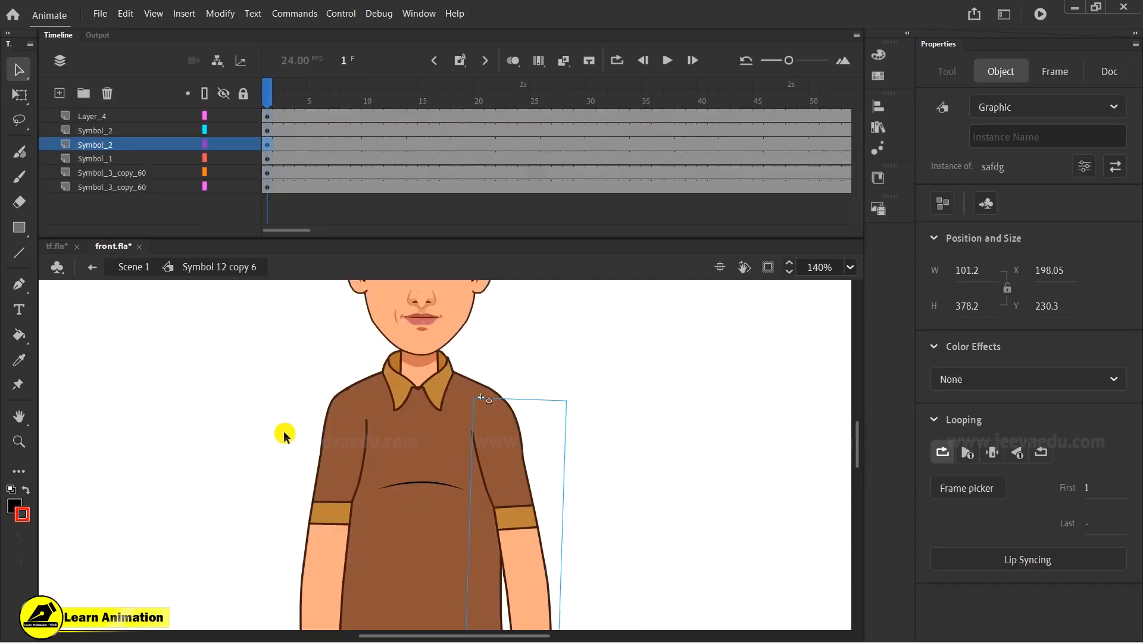
# - Unlock the Symbol_2 arm layer
pyautogui.moveTo(322, 458); pyautogui.dragTo(285, 455)
pyautogui.hotkey('ctrl', 'z')
pyautogui.press('z')
pyautogui.keyDown('alt'); pyautogui.click(408, 460); pyautogui.keyUp('alt')
pyautogui.press('v')
pyautogui.click(508, 526)
pyautogui.moveTo(283, 89); pyautogui.dragTo(203, 163)
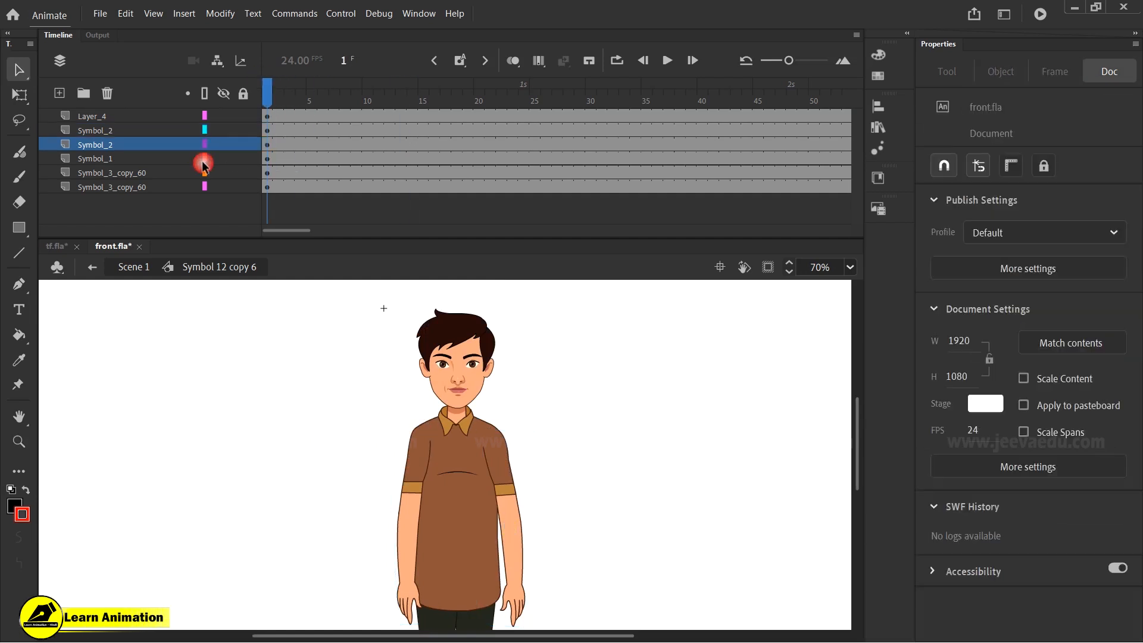
# - Insert keyframes at frame 15 across the character's layers
pyautogui.click(309, 229)
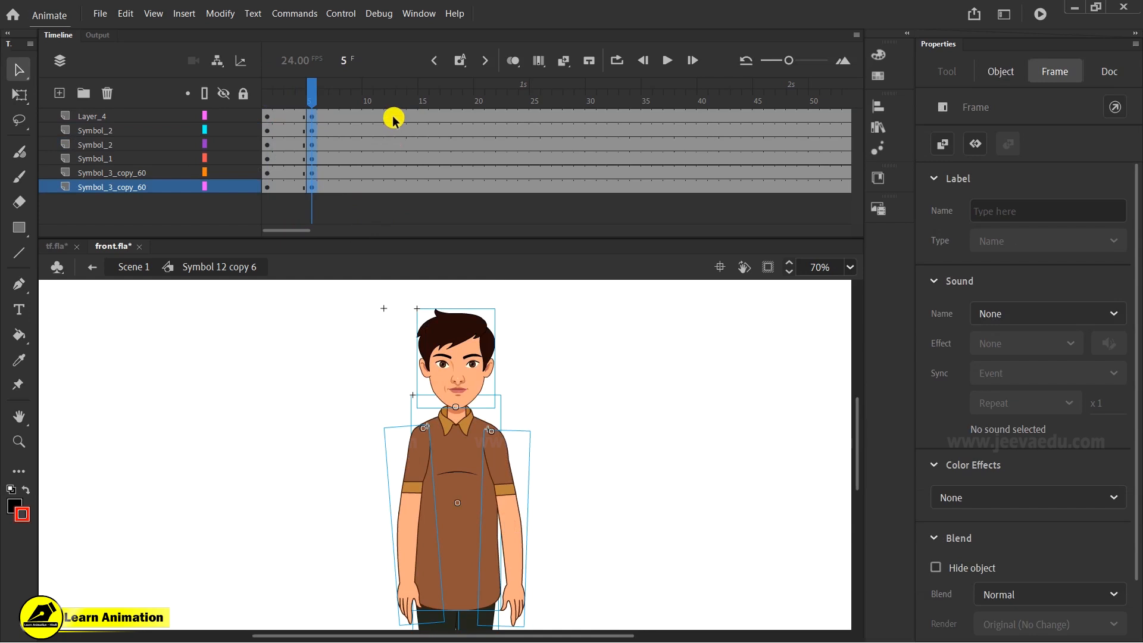
pyautogui.moveTo(425, 119); pyautogui.dragTo(426, 145)
pyautogui.press('F6')
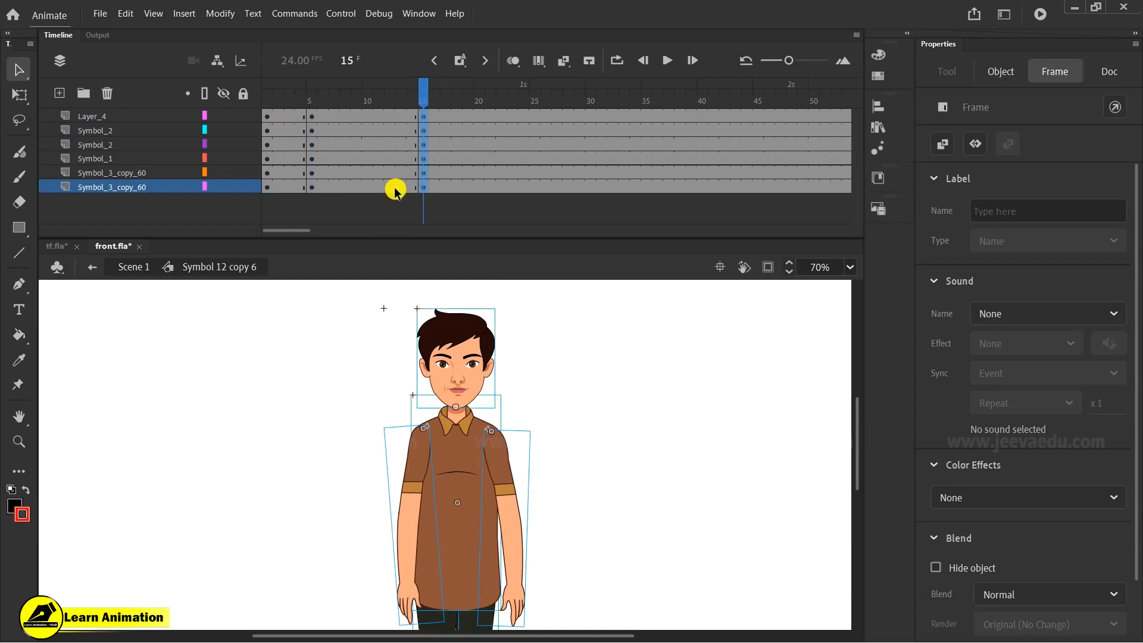
# - Create classic tweens between the frame 5 and frame 15 keyframes on all of the character's layers
pyautogui.click(367, 95)
pyautogui.rightClick(368, 128)
pyautogui.click(407, 133)
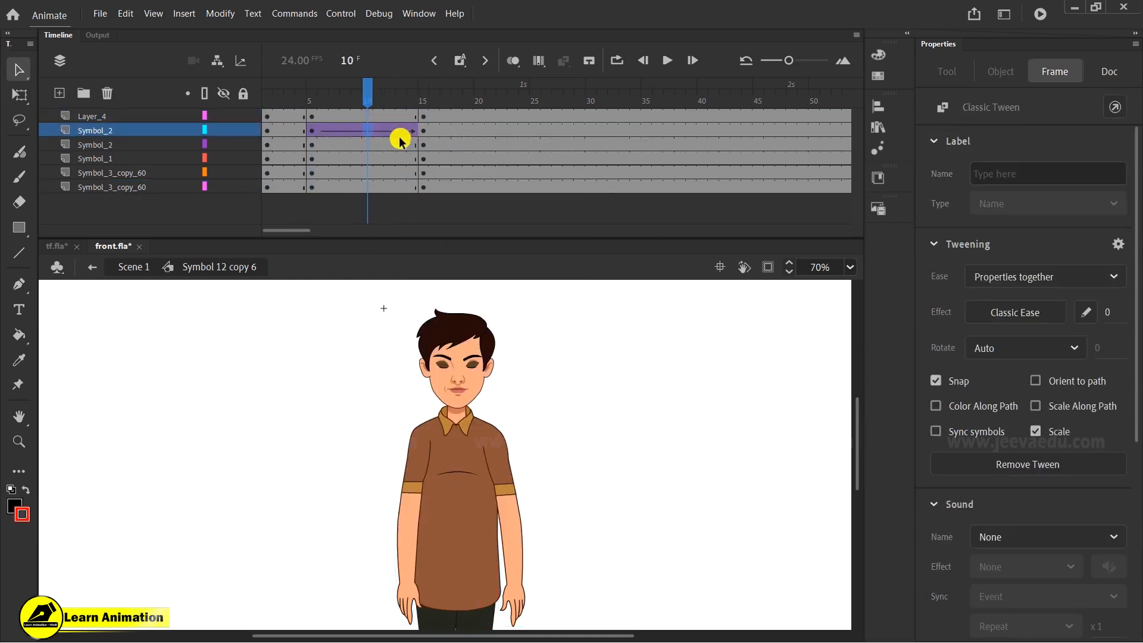
pyautogui.click(382, 118)
pyautogui.rightClick(367, 150)
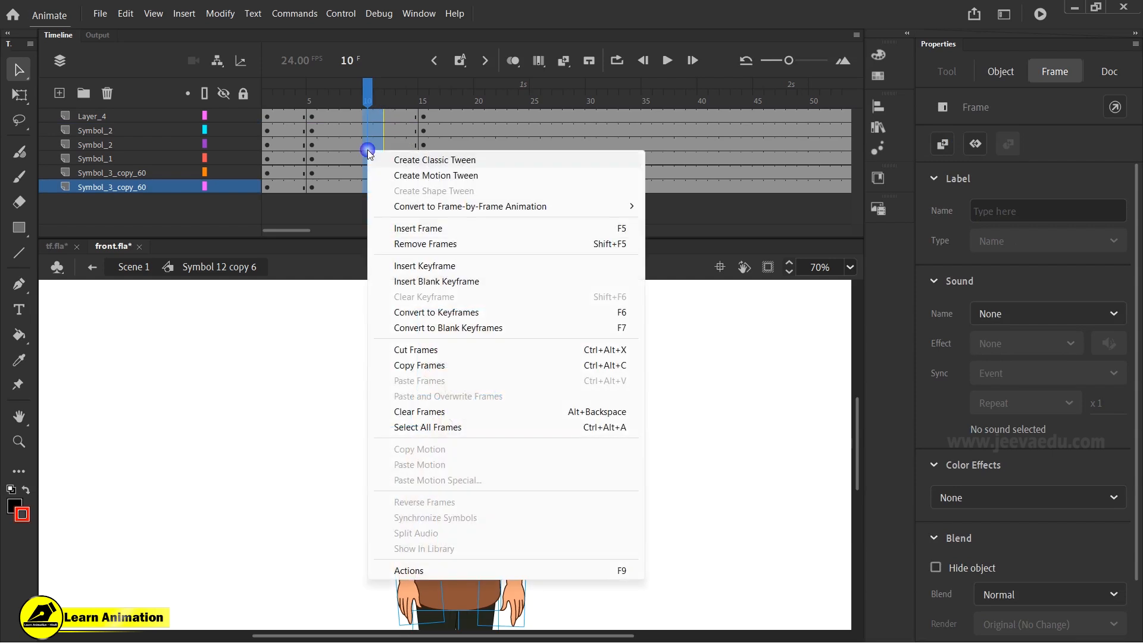
pyautogui.click(412, 161)
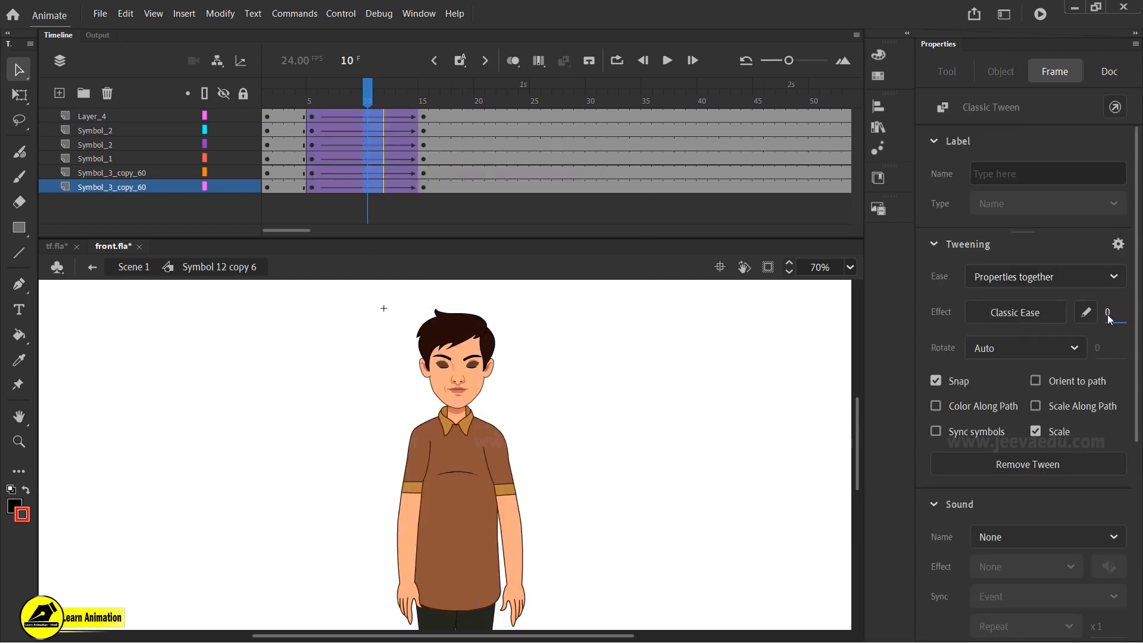
# - Try rotating the whole character slightly at frame 15 with Free Transform, then undo the rotation
pyautogui.moveTo(342, 106); pyautogui.dragTo(425, 122)
pyautogui.press('z')
pyautogui.keyDown('alt'); pyautogui.click(484, 418); pyautogui.keyUp('alt')
pyautogui.press('v')
pyautogui.moveTo(385, 417); pyautogui.dragTo(485, 513)
pyautogui.press('q')
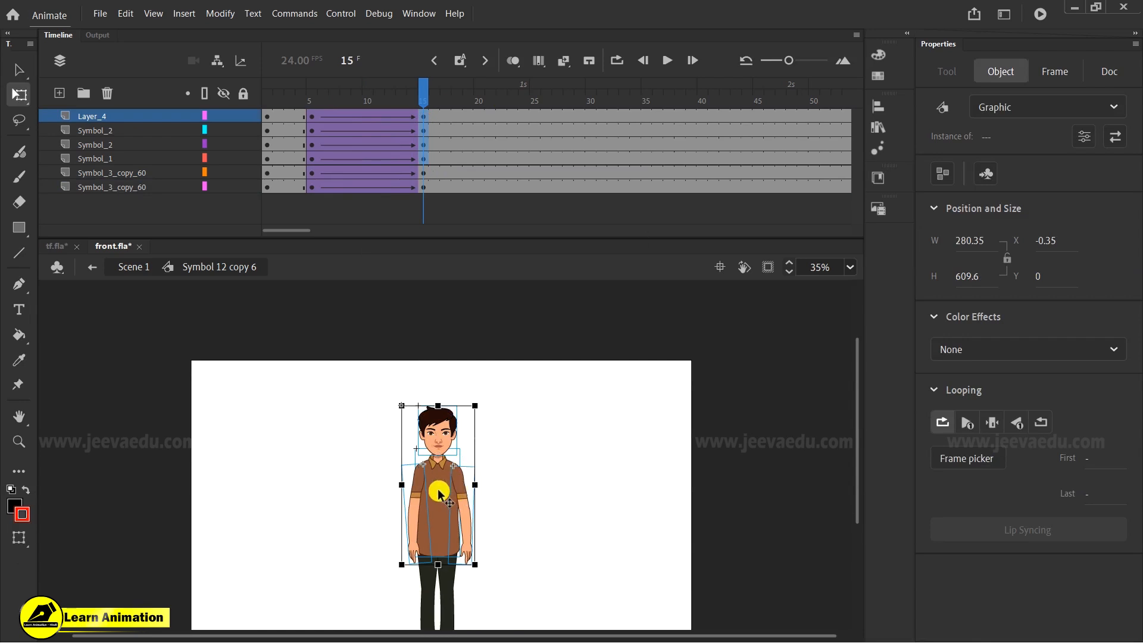
pyautogui.moveTo(438, 562); pyautogui.dragTo(438, 558)
pyautogui.moveTo(486, 404); pyautogui.dragTo(480, 397)
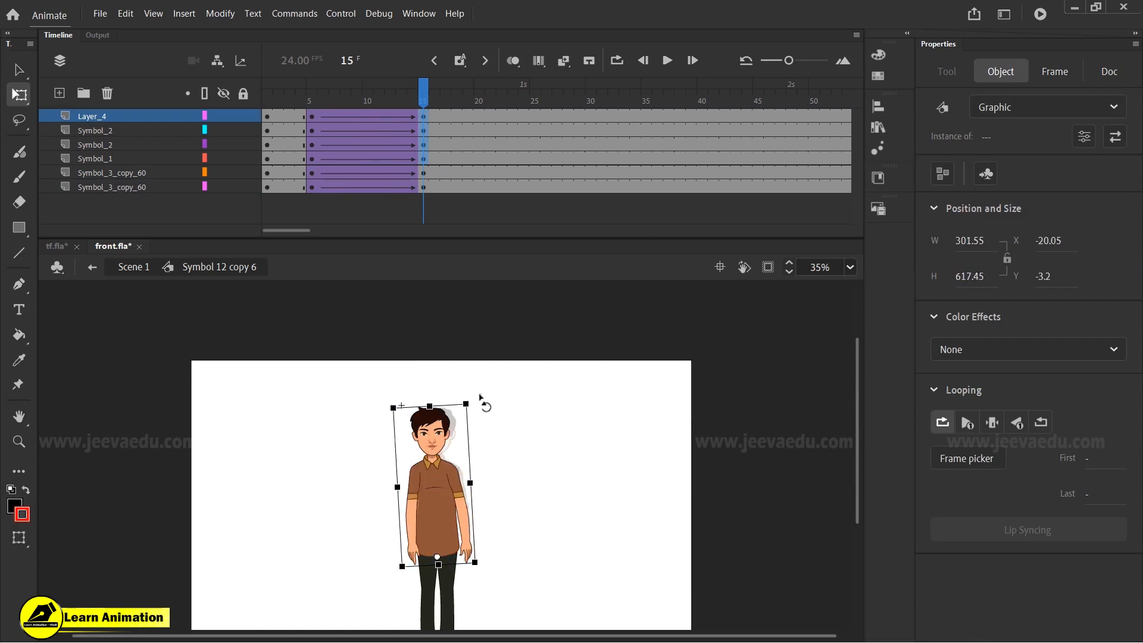
pyautogui.hotkey('ctrl', 'z')
# - Move the character's transformation point down to the hips and tilt the whole character slightly at frame 15
pyautogui.click(1105, 73)
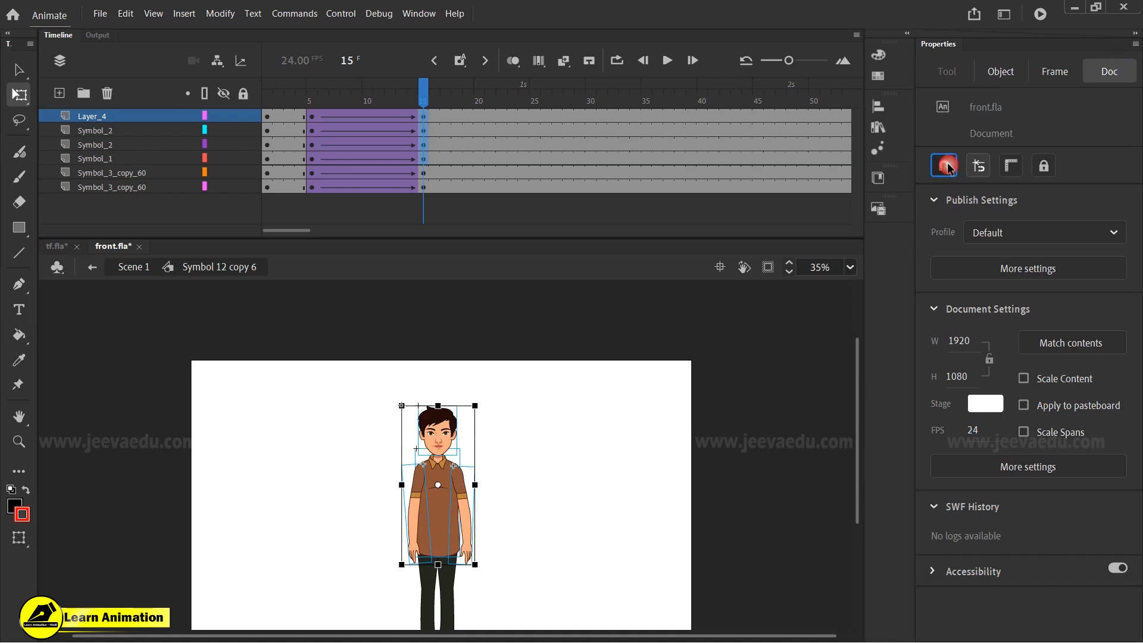
pyautogui.moveTo(438, 485); pyautogui.dragTo(440, 549)
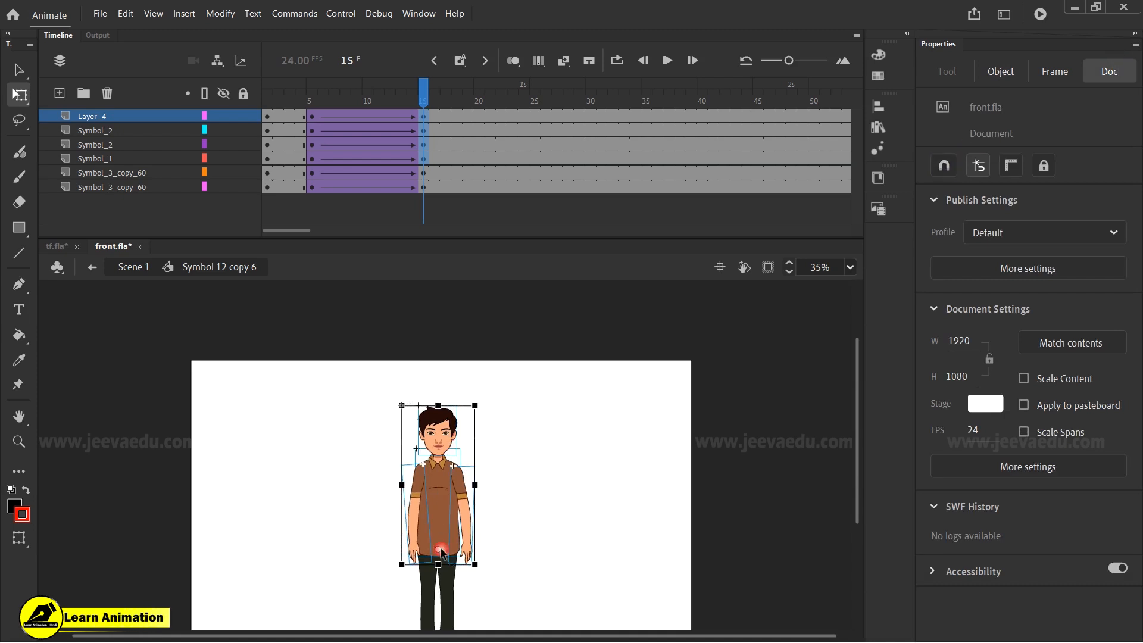
pyautogui.moveTo(485, 405); pyautogui.dragTo(482, 400)
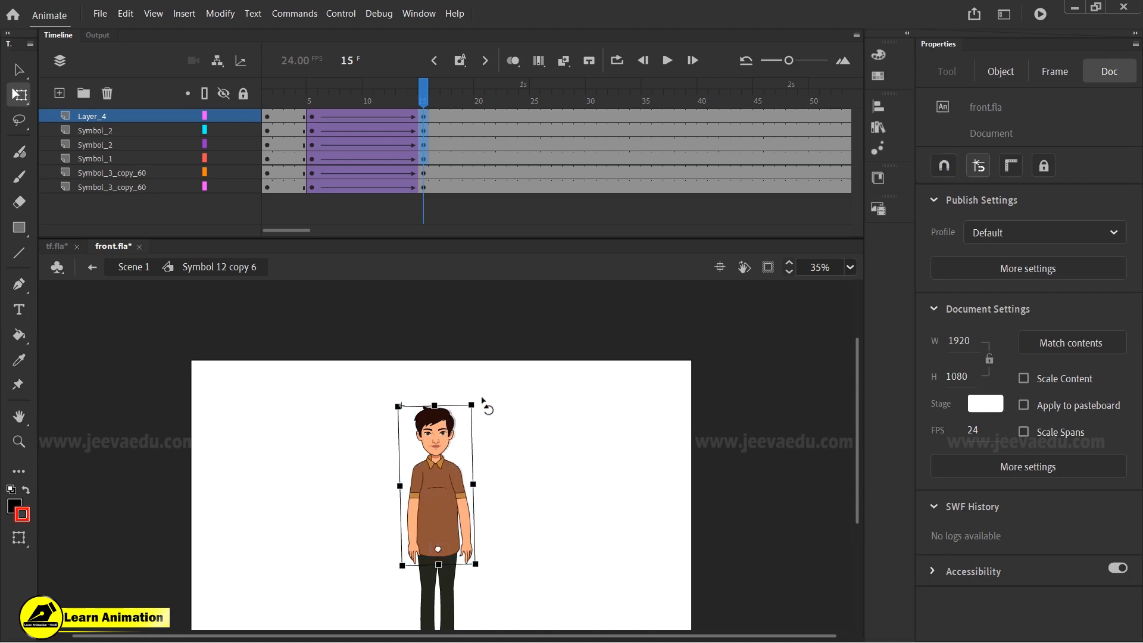
# - Scrub through the tween and zoom out to review the character's tilt
pyautogui.moveTo(414, 116); pyautogui.dragTo(395, 143)
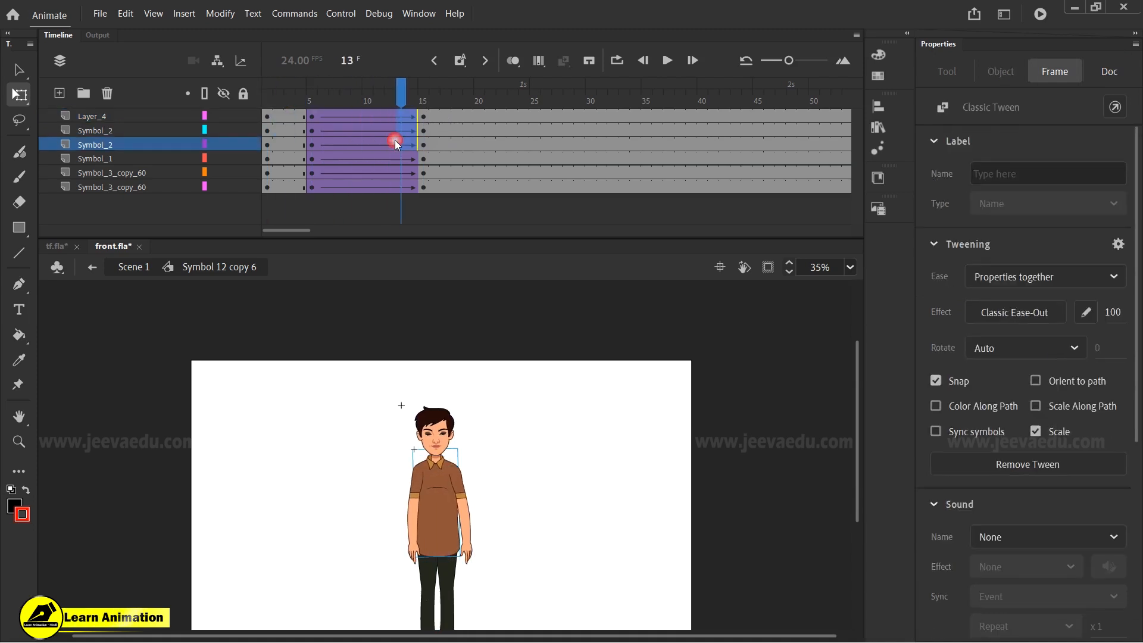
pyautogui.press('z')
pyautogui.click(431, 469)
pyautogui.keyDown('alt'); pyautogui.click(432, 505); pyautogui.keyUp('alt')
pyautogui.keyDown('alt'); pyautogui.click(466, 540); pyautogui.keyUp('alt')
pyautogui.press('v')
pyautogui.moveTo(404, 360); pyautogui.dragTo(441, 410)
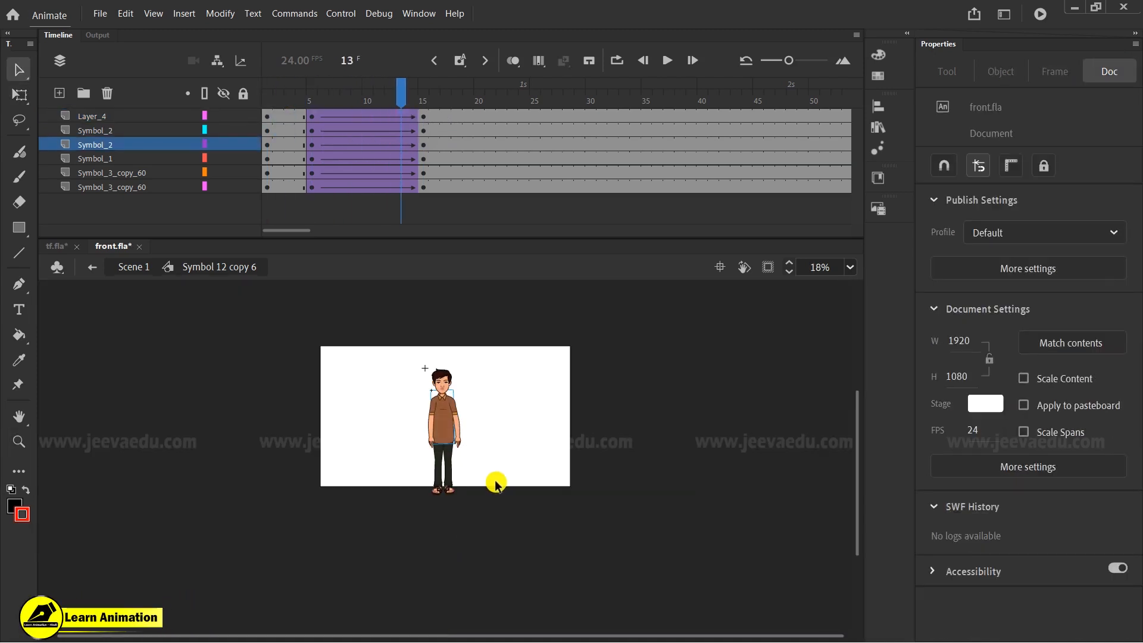
pyautogui.moveTo(398, 372); pyautogui.dragTo(473, 458)
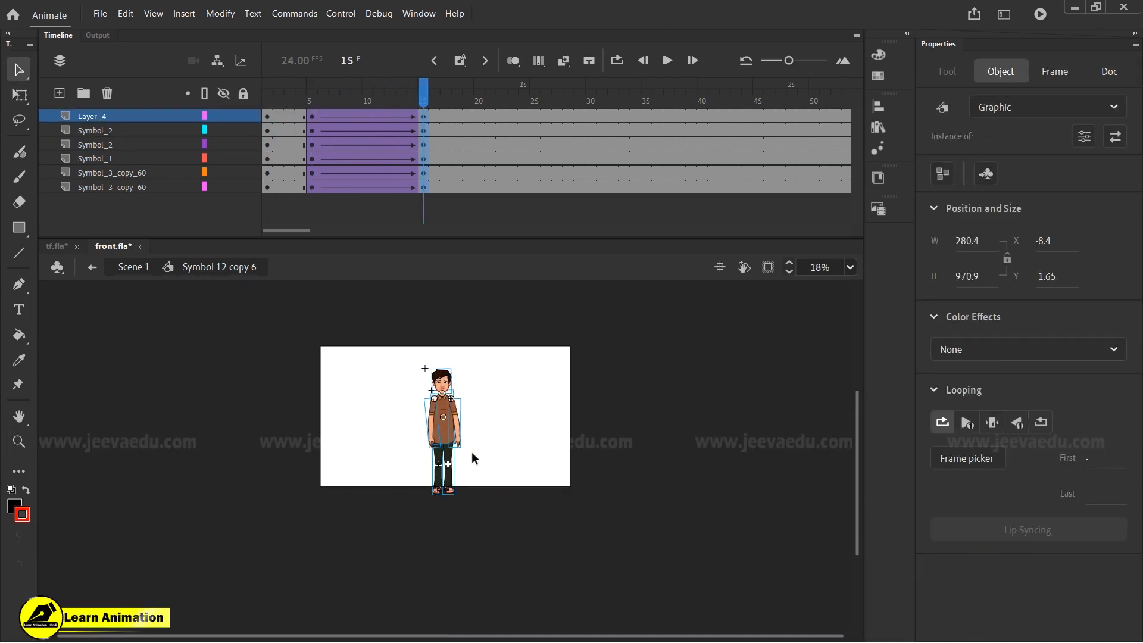
# - Skew the top of the whole character slightly sideways at frame 15 with Free Transform
pyautogui.press('z')
pyautogui.click(432, 404)
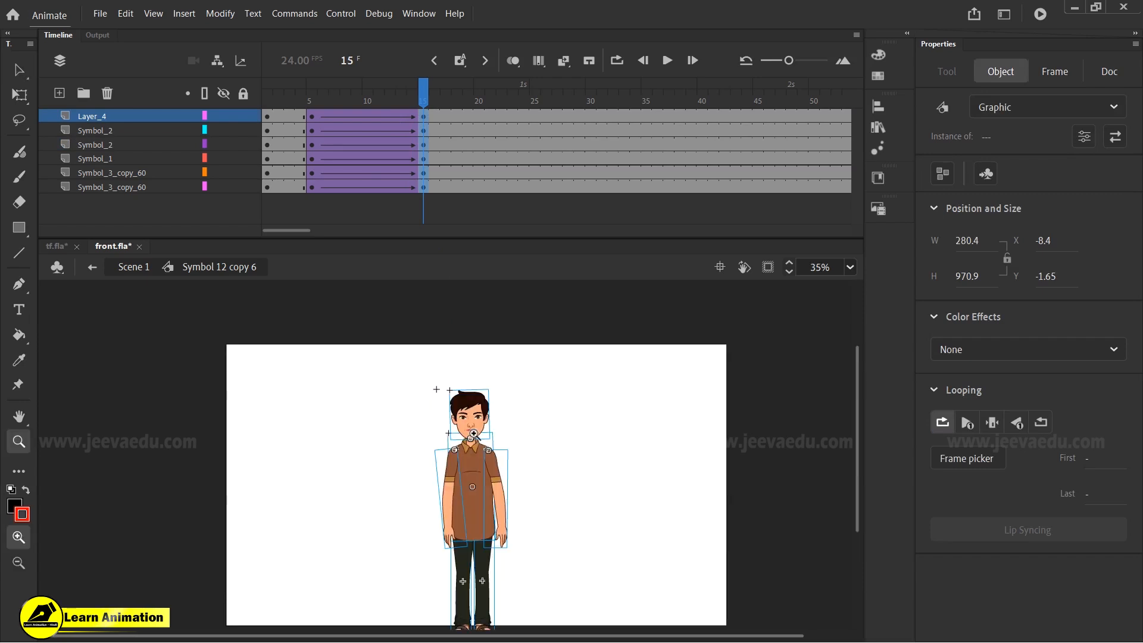
pyautogui.click(473, 430)
pyautogui.press('q')
pyautogui.moveTo(468, 373); pyautogui.dragTo(465, 373)
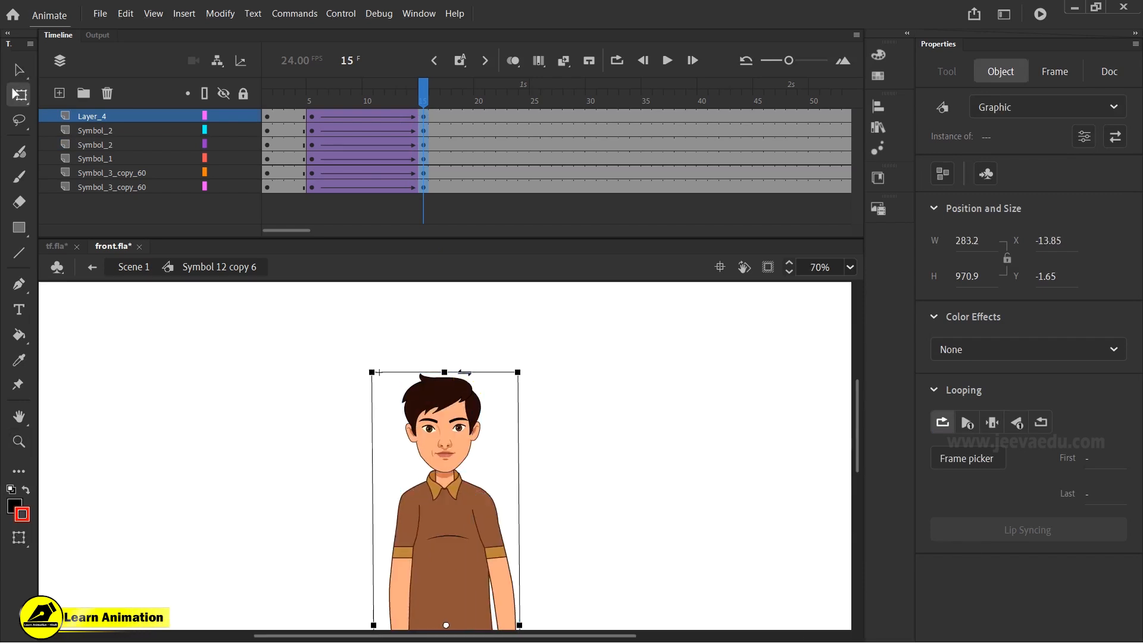
# - Zoom in to inspect the character's hands and legs at frame 15
pyautogui.press('z')
pyautogui.keyDown('alt'); pyautogui.click(468, 475); pyautogui.keyUp('alt')
pyautogui.click(452, 530)
pyautogui.moveTo(452, 578); pyautogui.dragTo(457, 522)
pyautogui.click(436, 475)
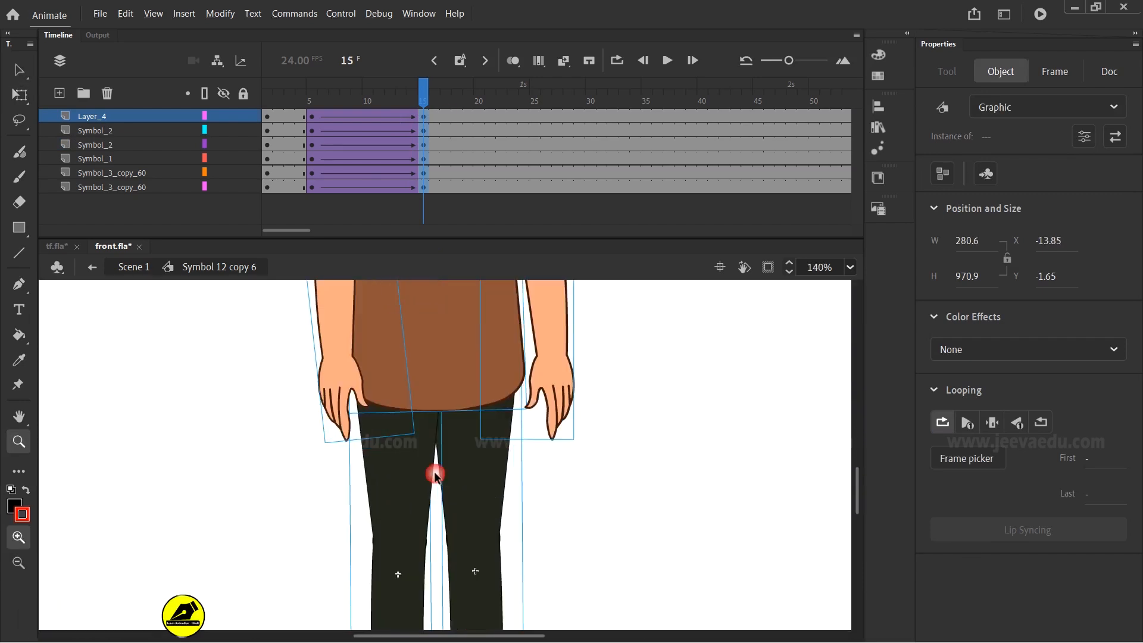
pyautogui.moveTo(415, 90); pyautogui.dragTo(417, 127)
pyautogui.click(424, 90)
pyautogui.click(337, 391)
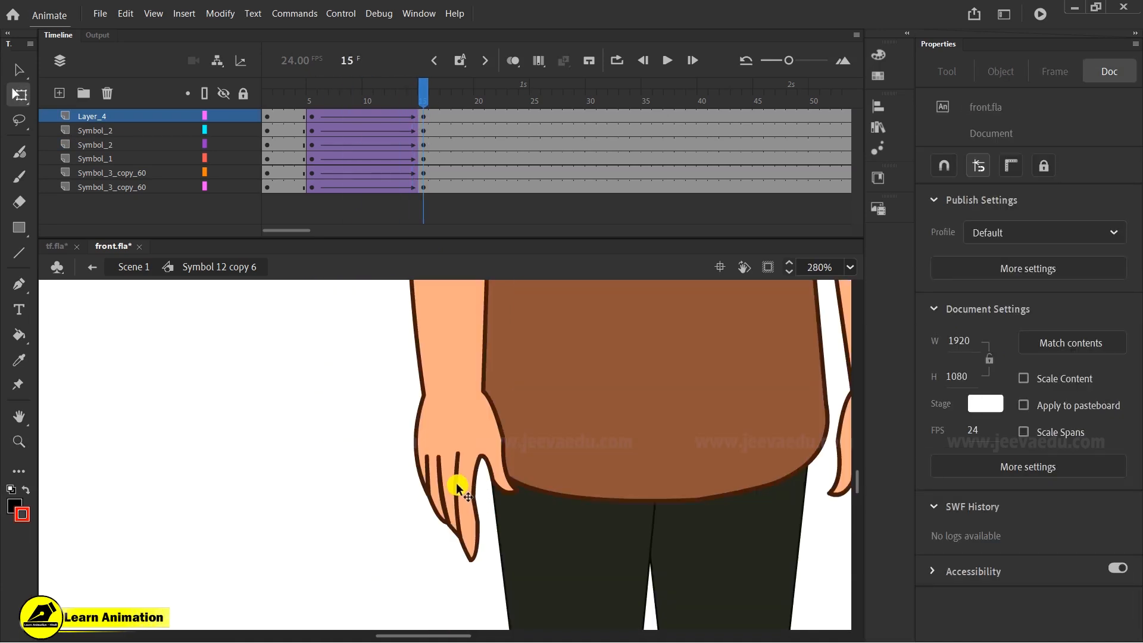
# - Select the character's right arm and scale it narrower with Free Transform at frame 15
pyautogui.keyDown('ctrl'); pyautogui.click(478, 485); pyautogui.keyUp('ctrl')
pyautogui.keyDown('alt'); pyautogui.click(475, 487); pyautogui.keyUp('alt')
pyautogui.keyDown('alt'); pyautogui.click(474, 484); pyautogui.keyUp('alt')
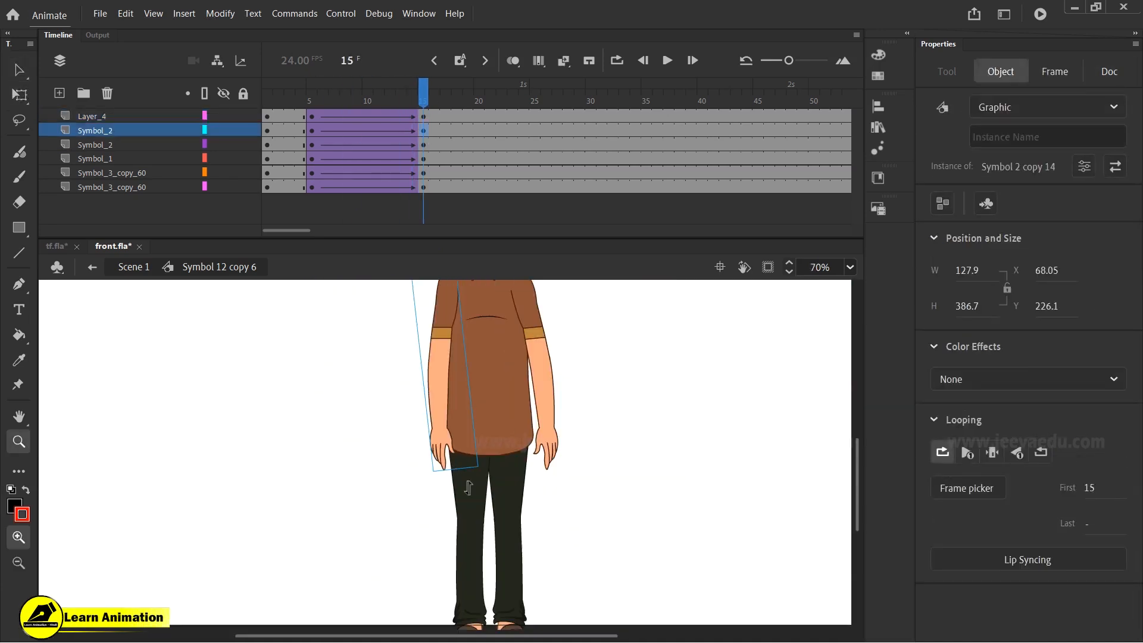
pyautogui.press('q')
pyautogui.moveTo(480, 467); pyautogui.dragTo(464, 474)
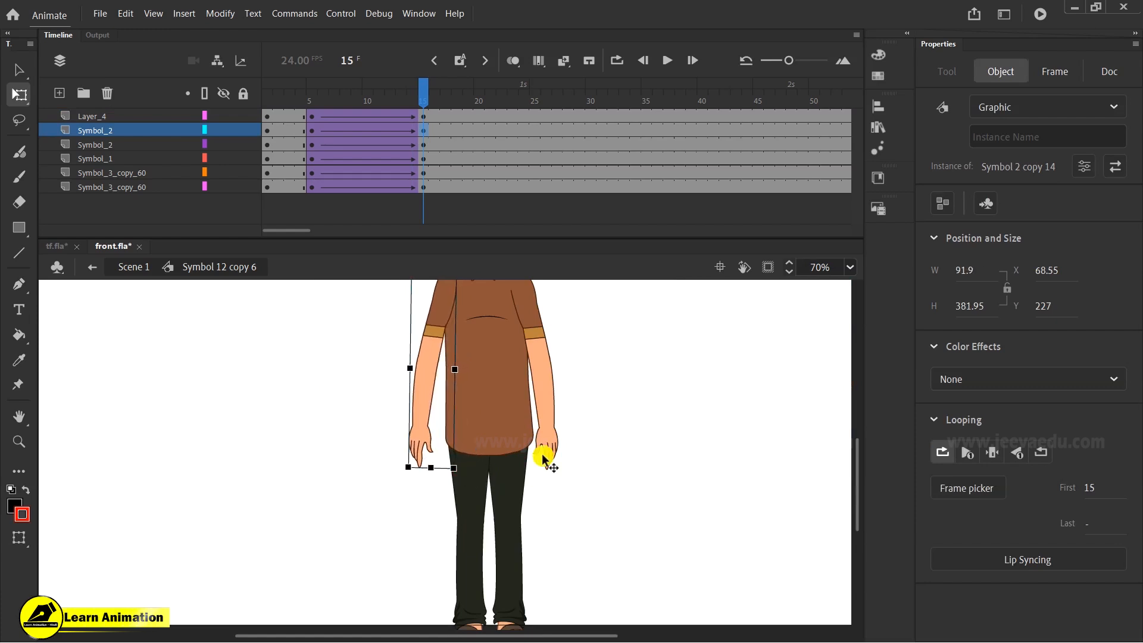
# - Select the character's left arm and transform it slightly outward at frame 15
pyautogui.click(547, 456)
pyautogui.moveTo(564, 469); pyautogui.dragTo(578, 477)
pyautogui.press('z')
pyautogui.keyDown('alt'); pyautogui.click(510, 425); pyautogui.keyUp('alt')
pyautogui.moveTo(478, 436); pyautogui.dragTo(493, 456)
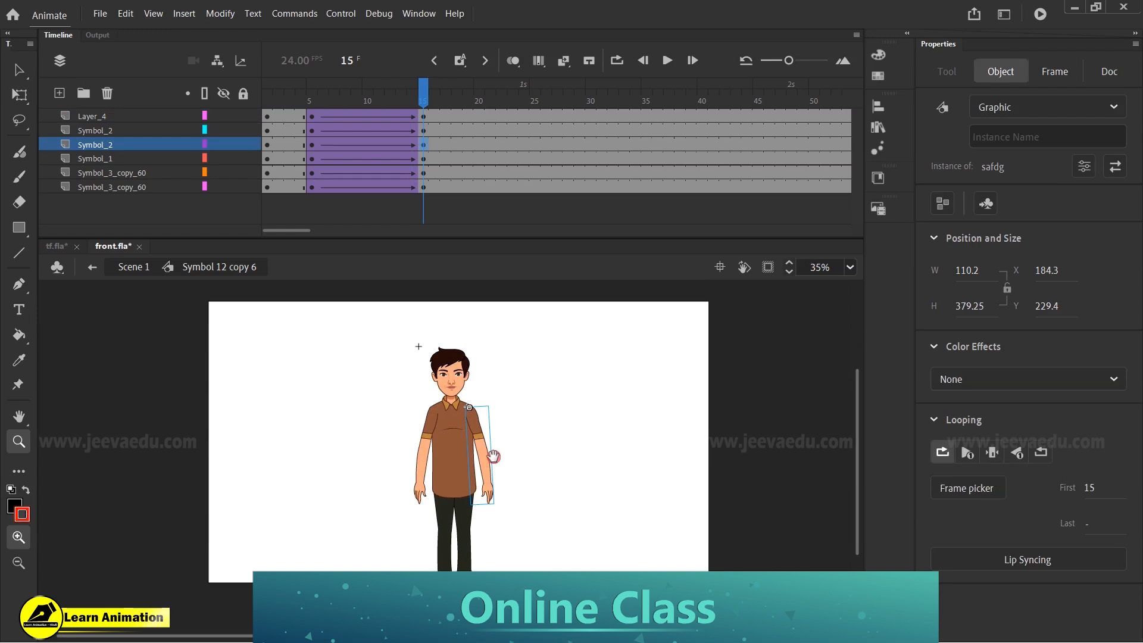
# - Enter the head symbol and insert keyframes at frame 8 across all its layers
pyautogui.moveTo(336, 144); pyautogui.dragTo(423, 144)
pyautogui.moveTo(406, 103); pyautogui.dragTo(424, 136)
pyautogui.click(450, 400)
pyautogui.click(441, 403)
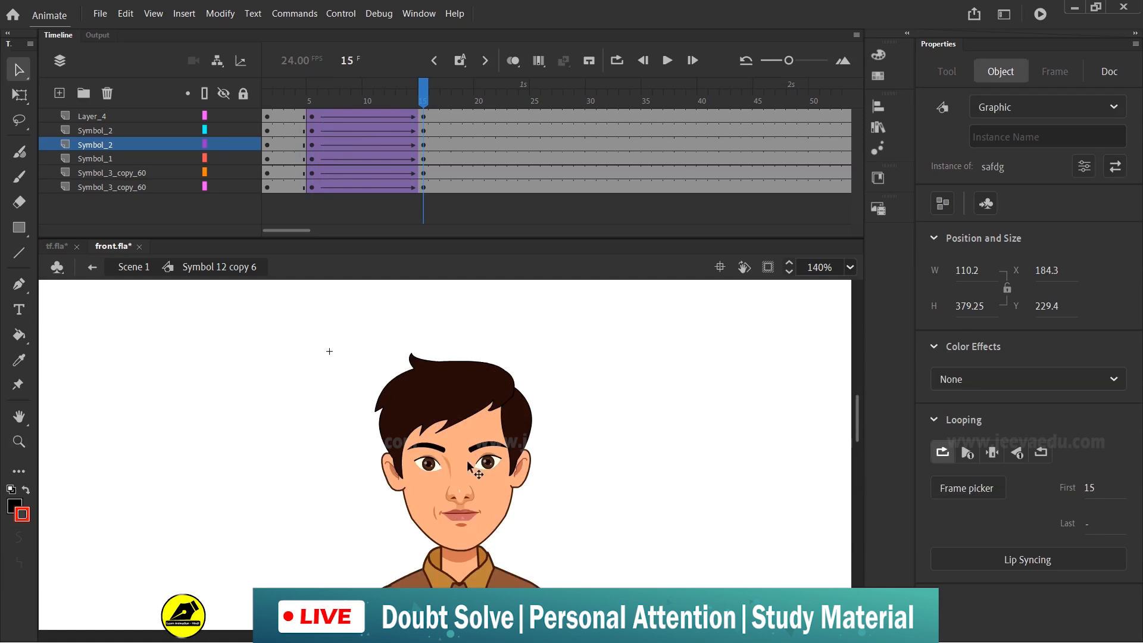
pyautogui.press('v')
pyautogui.doubleClick(476, 468)
pyautogui.moveTo(433, 184); pyautogui.dragTo(432, 187)
pyautogui.moveTo(424, 94); pyautogui.dragTo(317, 218)
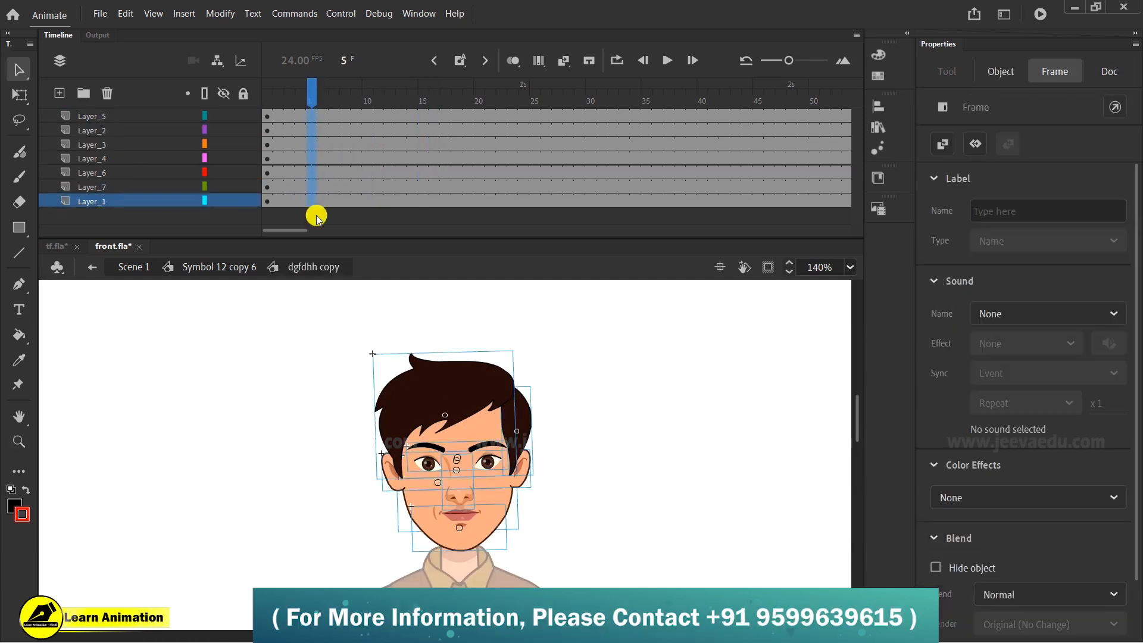
pyautogui.moveTo(345, 115); pyautogui.dragTo(344, 199)
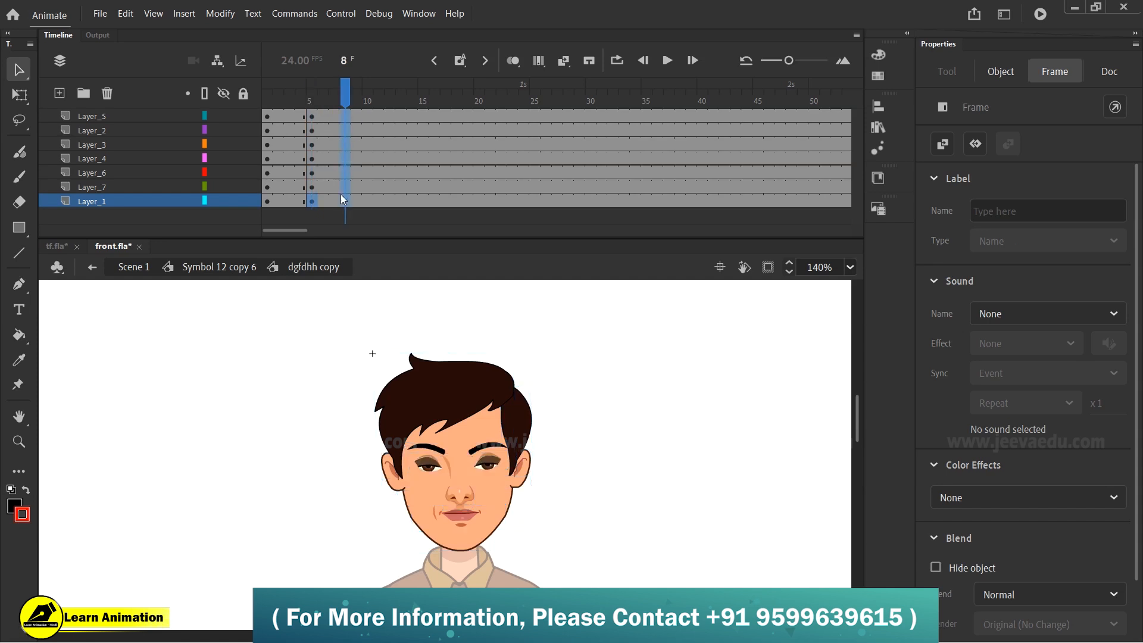
pyautogui.press('F6')
# - Create classic tweens across the head's layers between the keyframes from frame 5 to frame 11
pyautogui.moveTo(379, 115); pyautogui.dragTo(383, 199)
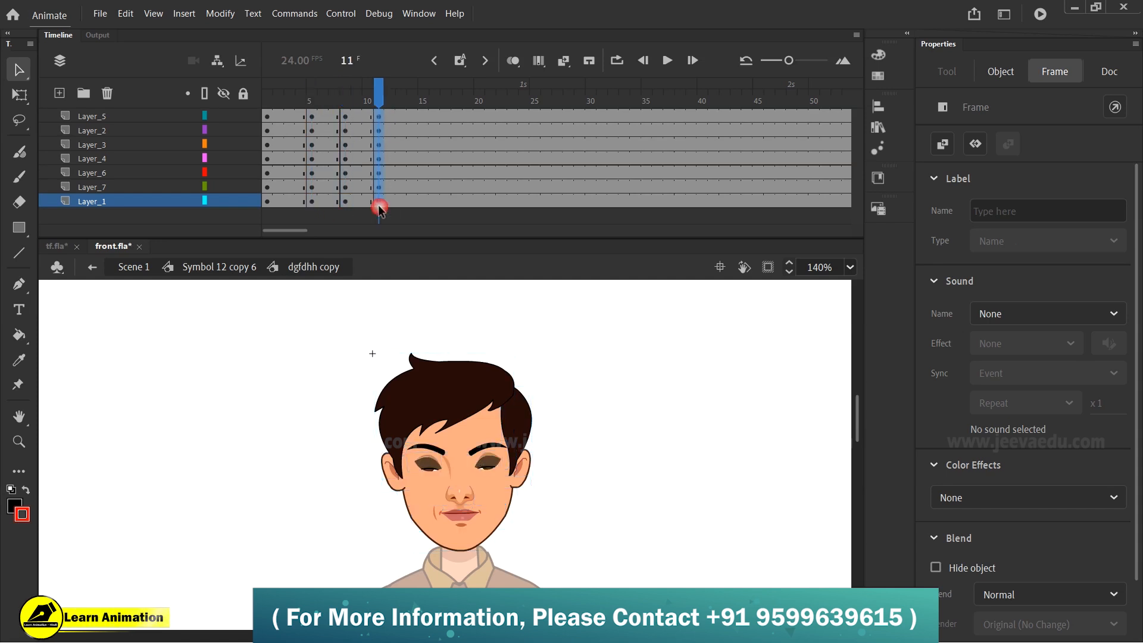
pyautogui.moveTo(324, 117); pyautogui.dragTo(367, 201)
pyautogui.rightClick(343, 124)
pyautogui.moveTo(336, 116); pyautogui.dragTo(347, 201)
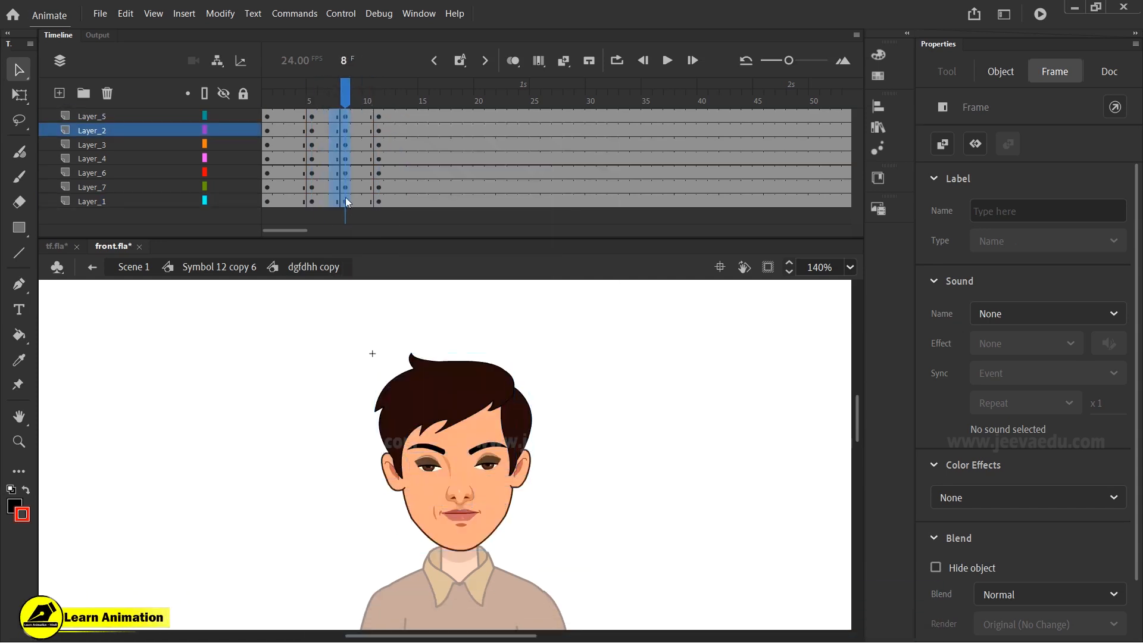
pyautogui.rightClick(346, 201)
pyautogui.click(381, 178)
pyautogui.click(346, 98)
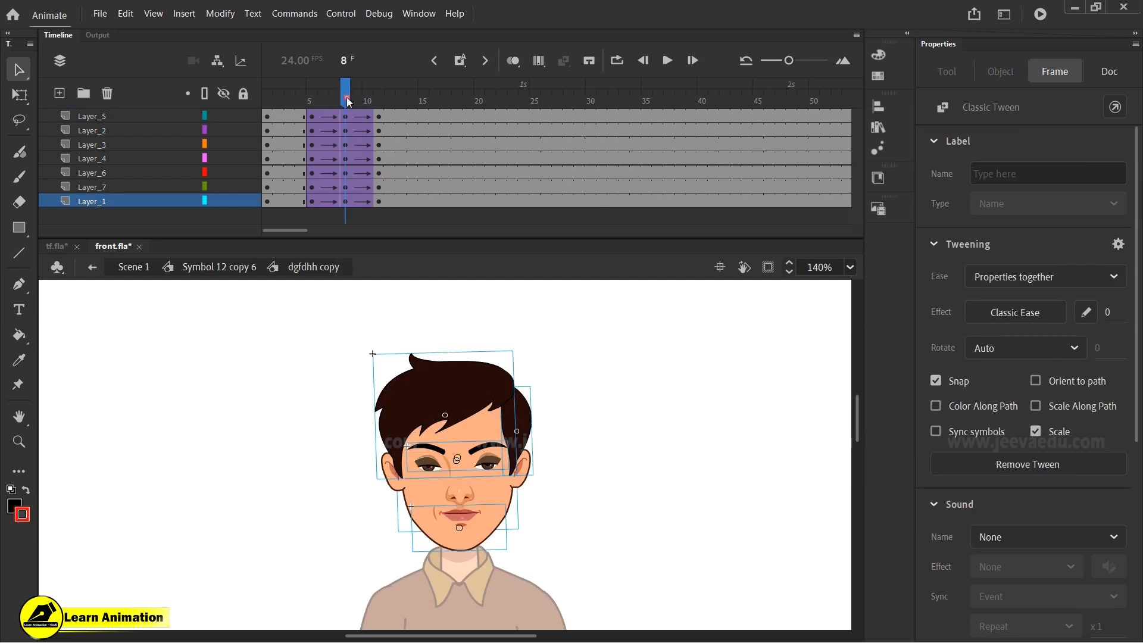
# - Select the jaw symbol at frame 8 and nudge it slightly upward
pyautogui.click(505, 518)
pyautogui.click(463, 529)
pyautogui.moveTo(474, 536)
pyautogui.mouseDown()
pyautogui.moveTo(463, 544)
pyautogui.moveTo(474, 535)
pyautogui.mouseUp()
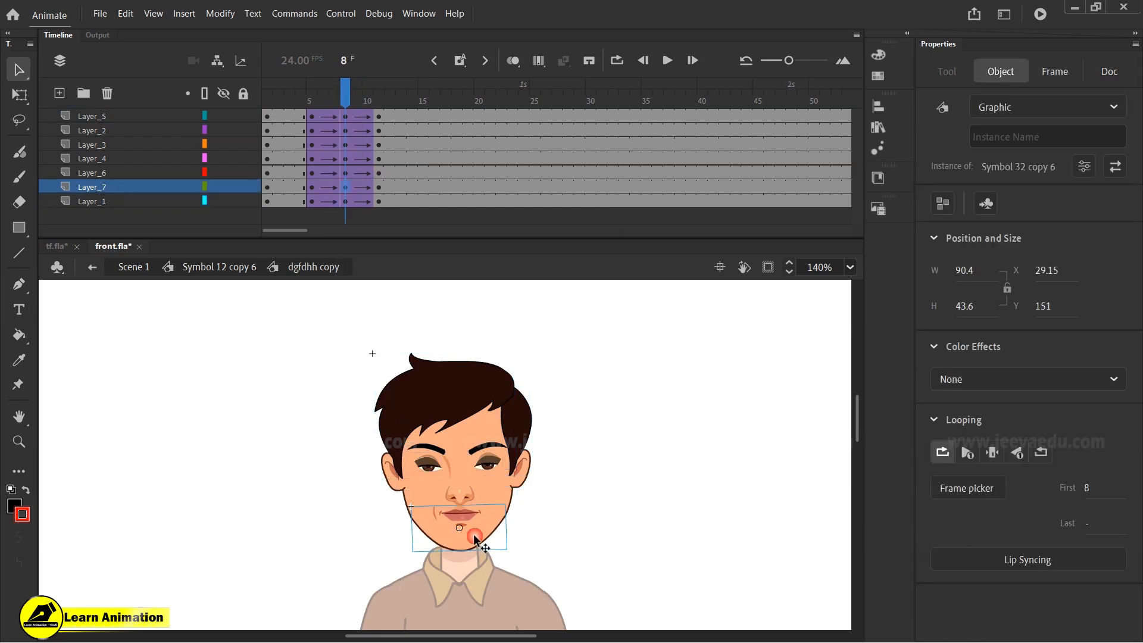
pyautogui.moveTo(470, 537); pyautogui.dragTo(478, 519)
pyautogui.moveTo(476, 514); pyautogui.dragTo(510, 529)
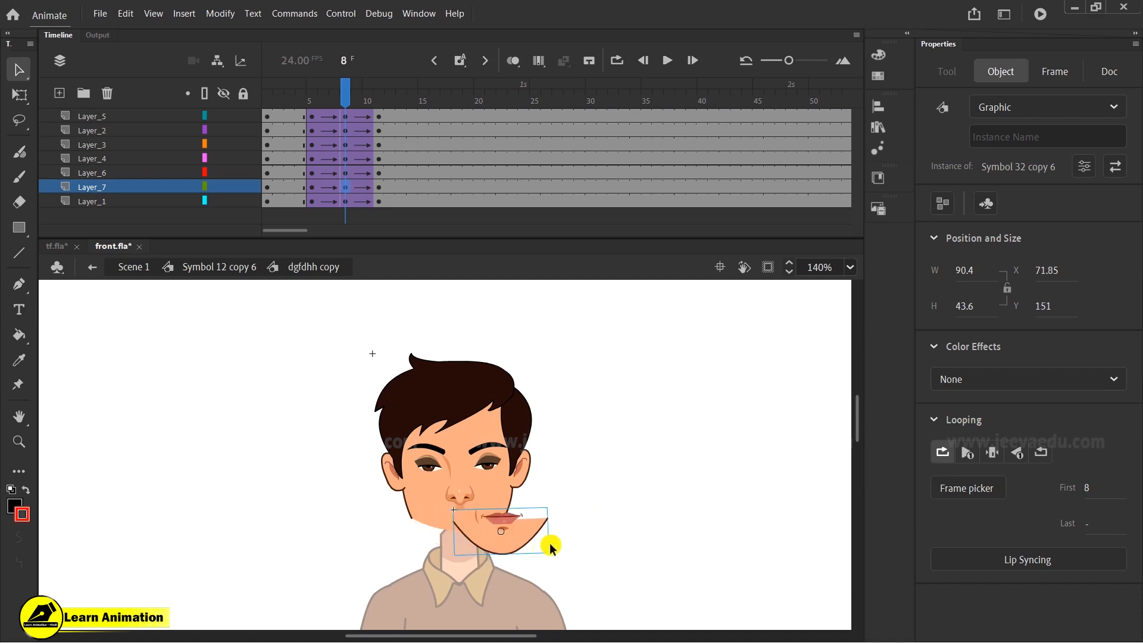
pyautogui.hotkey('ctrl', 'z')
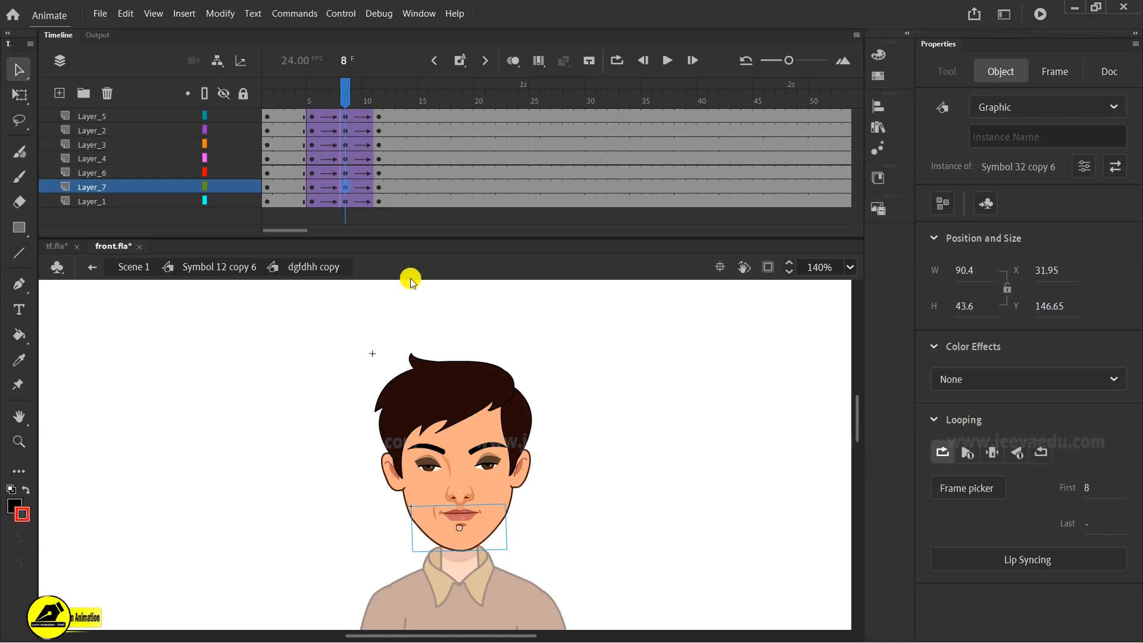
# - Draw explanatory brush sketches of a framed figure and arrows beside the head at frame 1, then undo them all
pyautogui.moveTo(340, 94); pyautogui.dragTo(250, 135)
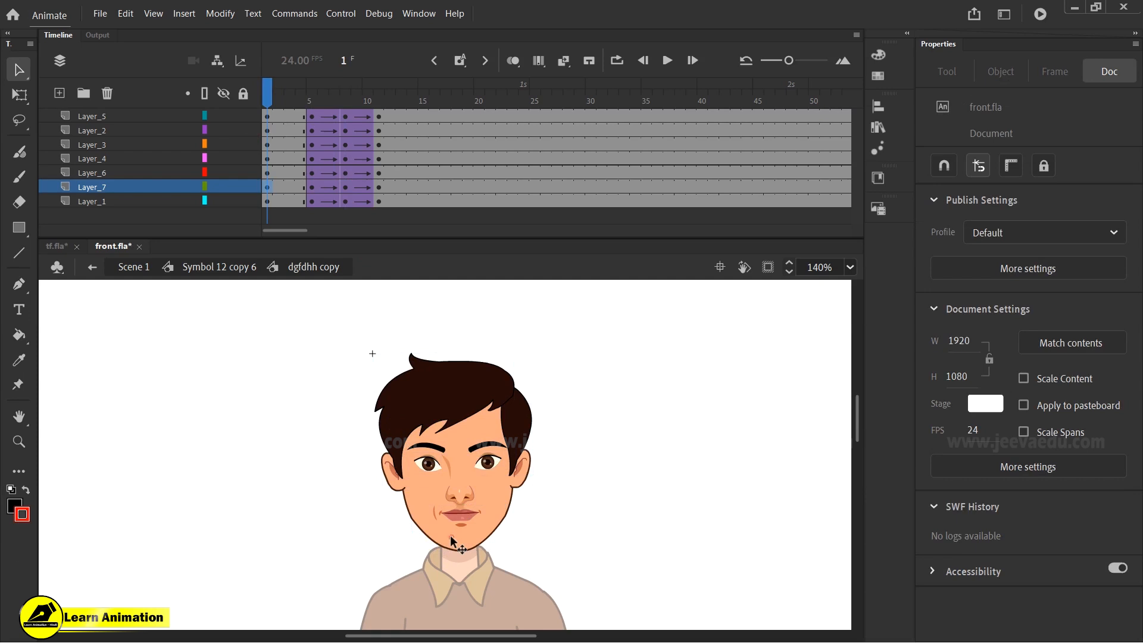
pyautogui.click(451, 535)
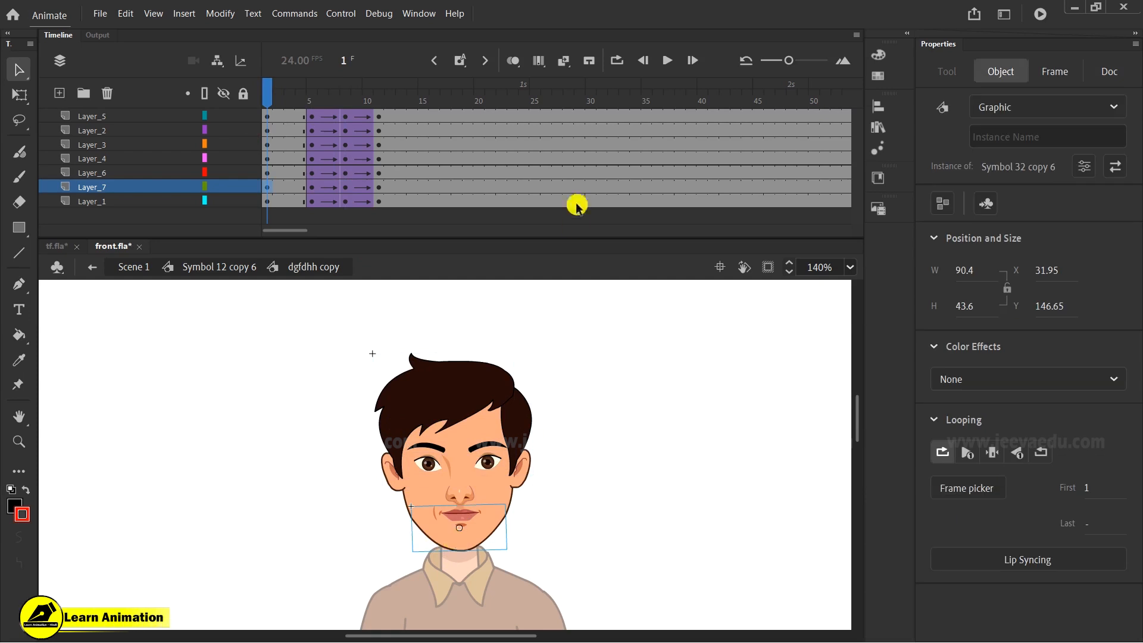
pyautogui.press('b')
pyautogui.moveTo(604, 360)
pyautogui.mouseDown()
pyautogui.moveTo(625, 476)
pyautogui.moveTo(644, 453)
pyautogui.mouseUp()
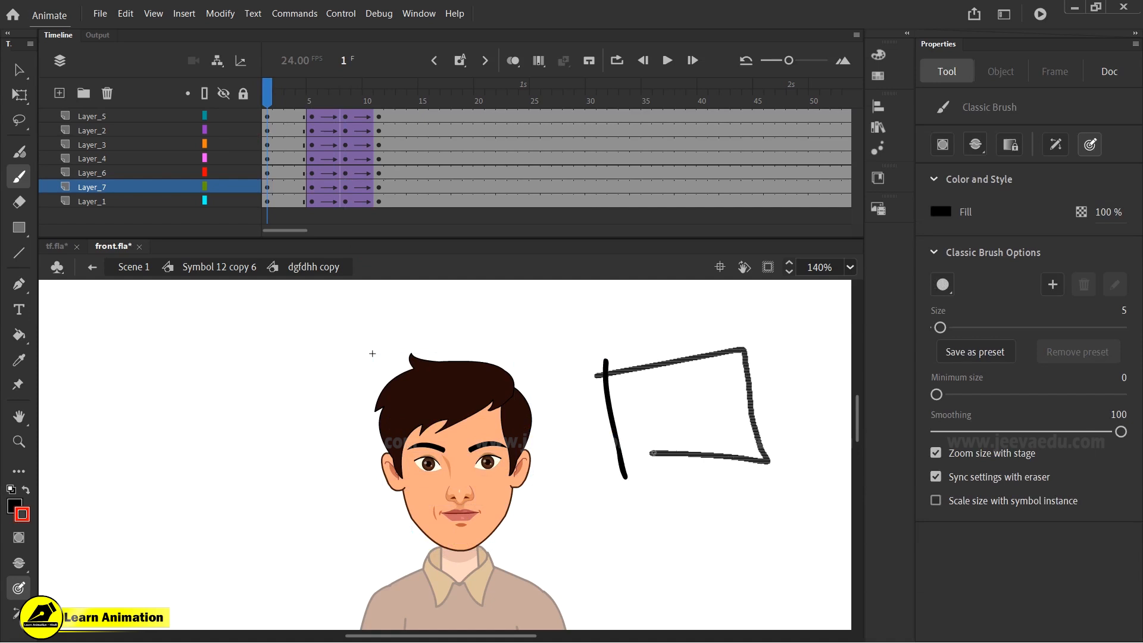
pyautogui.moveTo(666, 390); pyautogui.dragTo(687, 385)
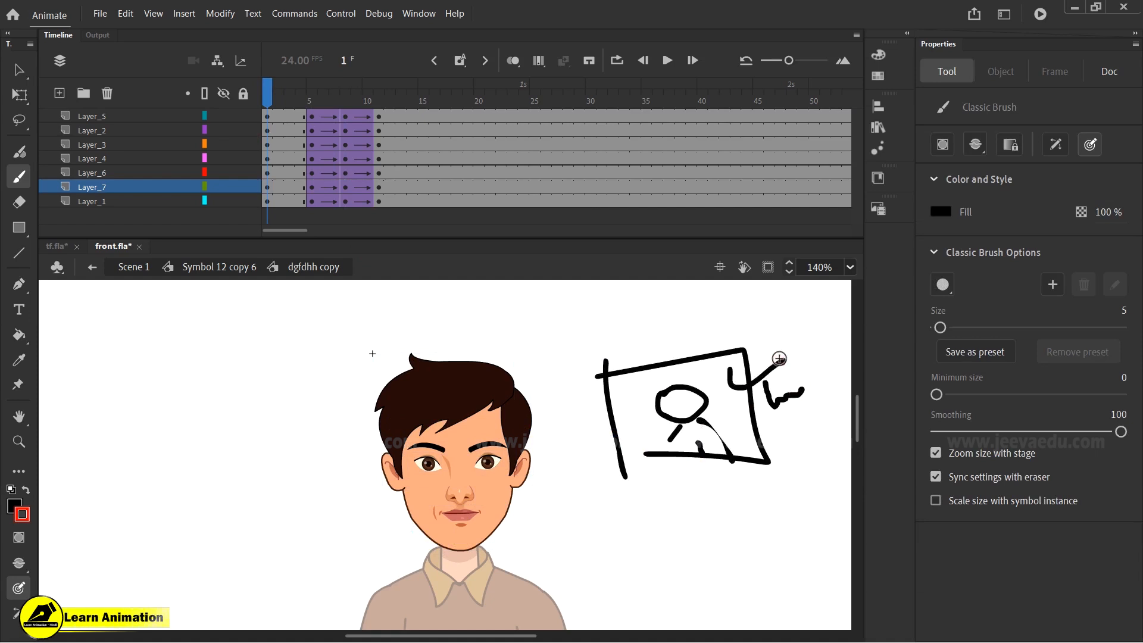
pyautogui.moveTo(368, 486); pyautogui.dragTo(638, 443)
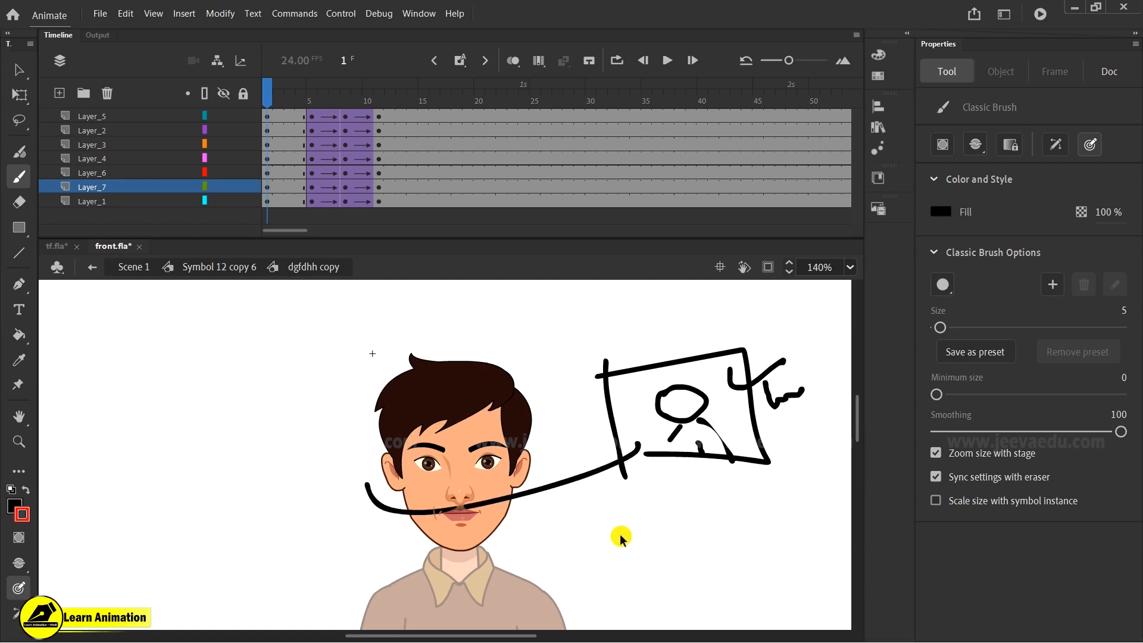
pyautogui.hotkey('ctrl', 'z')
pyautogui.hotkey('ctrl', 'z')
pyautogui.moveTo(563, 474)
pyautogui.mouseDown()
pyautogui.moveTo(574, 530)
pyautogui.moveTo(720, 582)
pyautogui.mouseUp()
pyautogui.moveTo(674, 552)
pyautogui.mouseDown()
pyautogui.moveTo(696, 555)
pyautogui.moveTo(731, 594)
pyautogui.mouseUp()
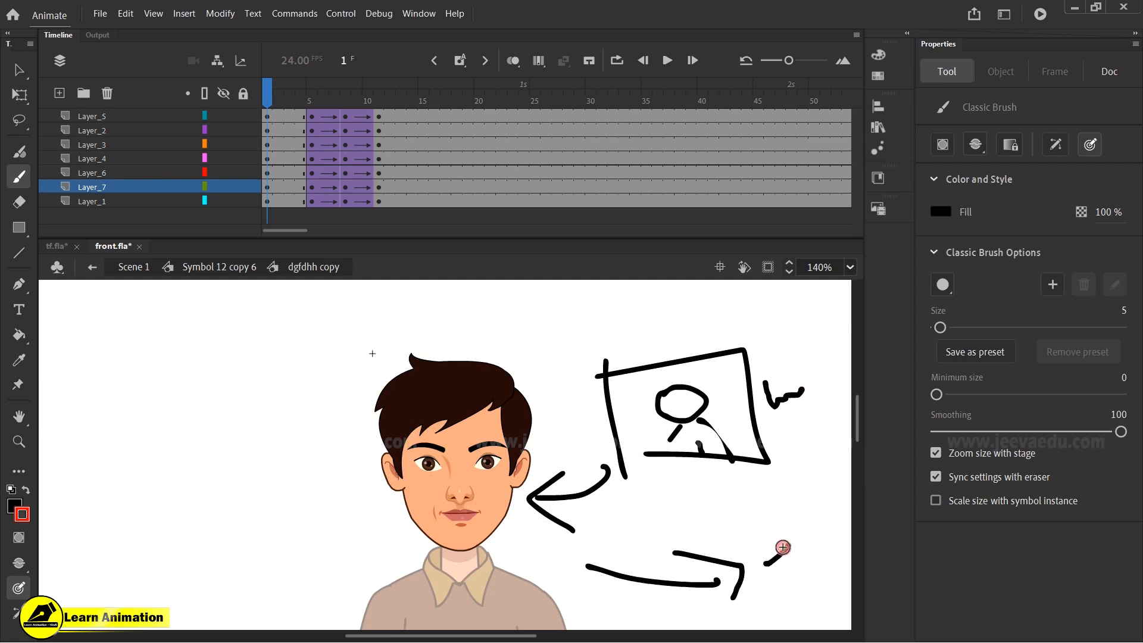
pyautogui.hotkey('ctrl', 'z')
pyautogui.hotkey('ctrl', 'z')
pyautogui.hotkey('ctrl', 'z')
pyautogui.hotkey('ctrl', 'z')
pyautogui.hotkey('ctrl', 'z')
pyautogui.hotkey('ctrl', 'z')
pyautogui.hotkey('ctrl', 'z')
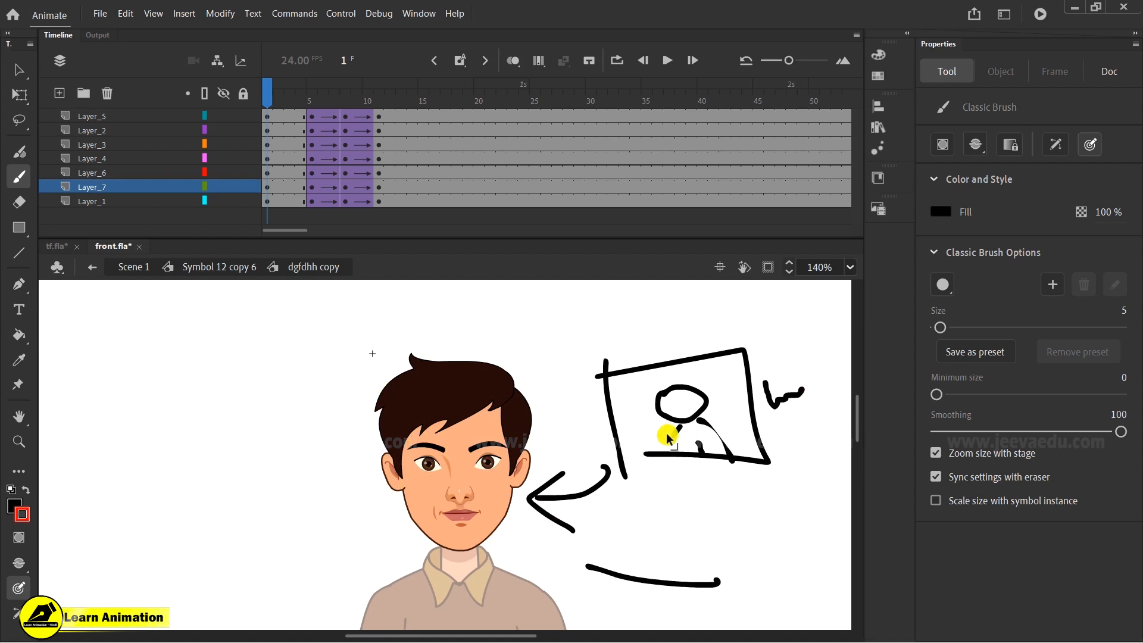
pyautogui.hotkey('ctrl', 'z')
pyautogui.hotkey('ctrl', 'z')
pyautogui.hotkey('ctrl', 'z')
pyautogui.hotkey('ctrl', 'z')
pyautogui.hotkey('ctrl', 'z')
pyautogui.hotkey('ctrl', 'z')
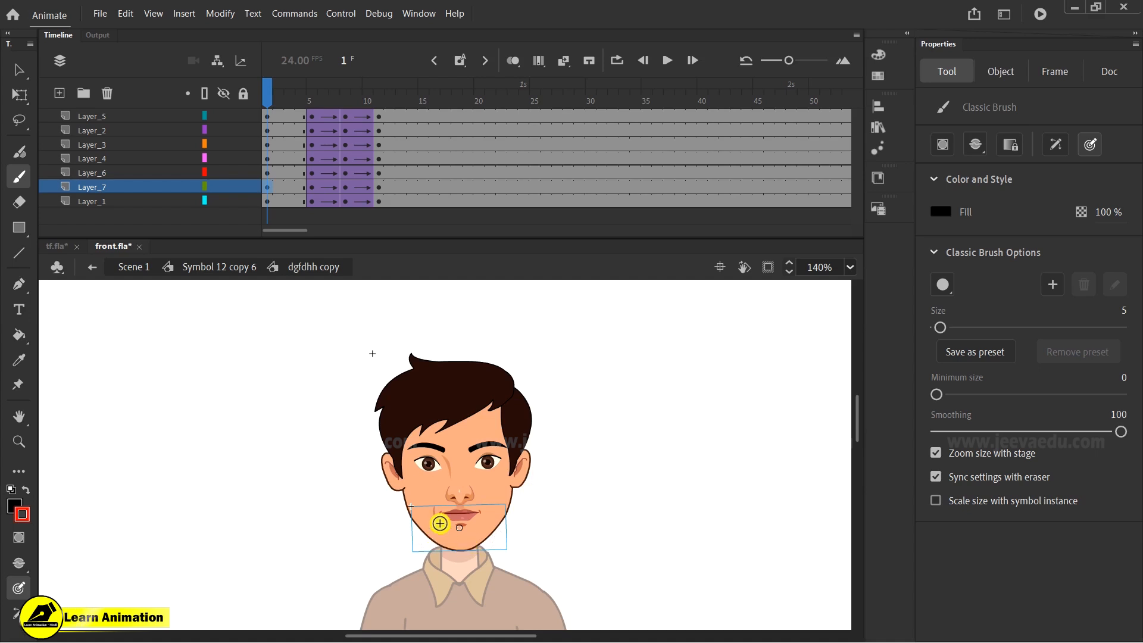
# - Break apart the jaw symbol at frame 1 and clear the jaw layer's tweened keyframes
pyautogui.press('z')
pyautogui.click(455, 505)
pyautogui.press('v')
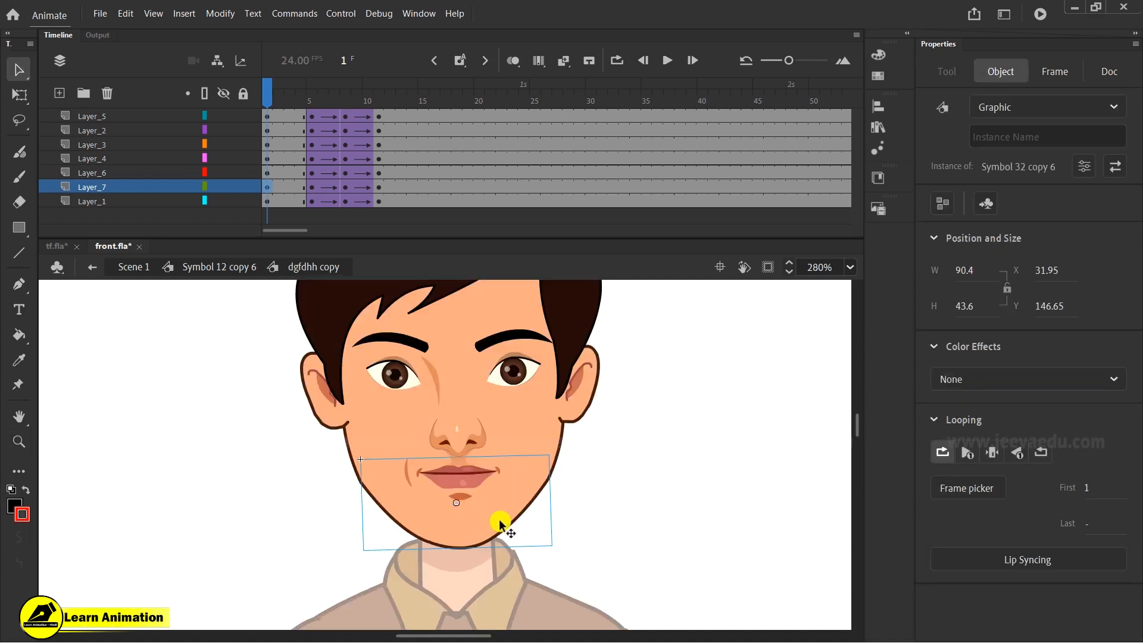
pyautogui.hotkey('ctrl', 'b')
pyautogui.hotkey('ctrl', 'b')
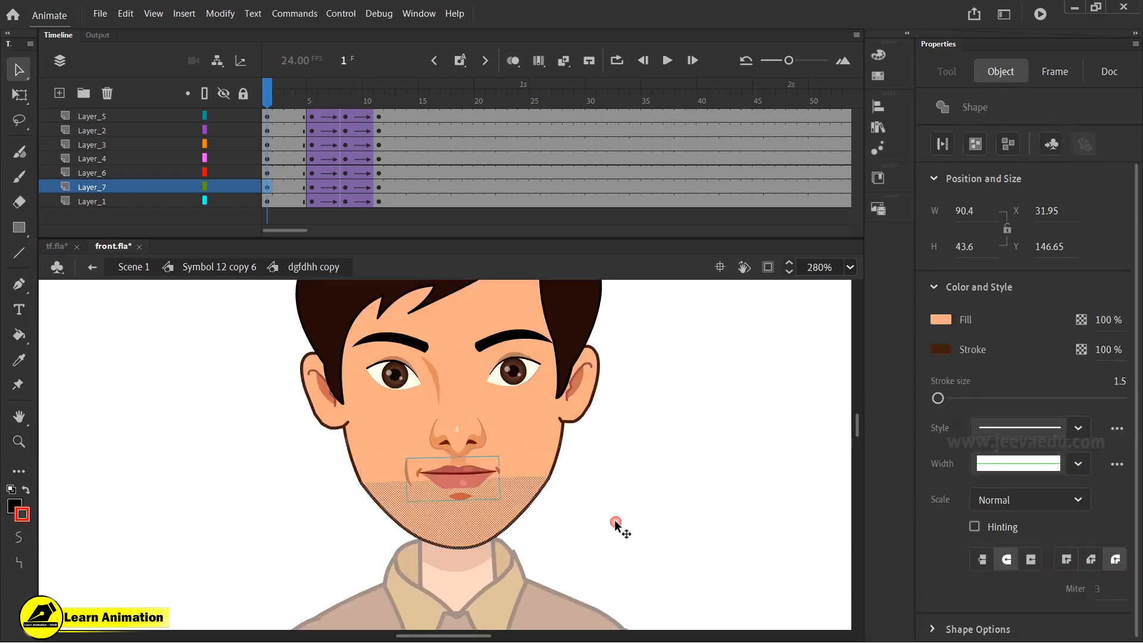
pyautogui.moveTo(298, 187); pyautogui.dragTo(396, 188)
pyautogui.rightClick(388, 186)
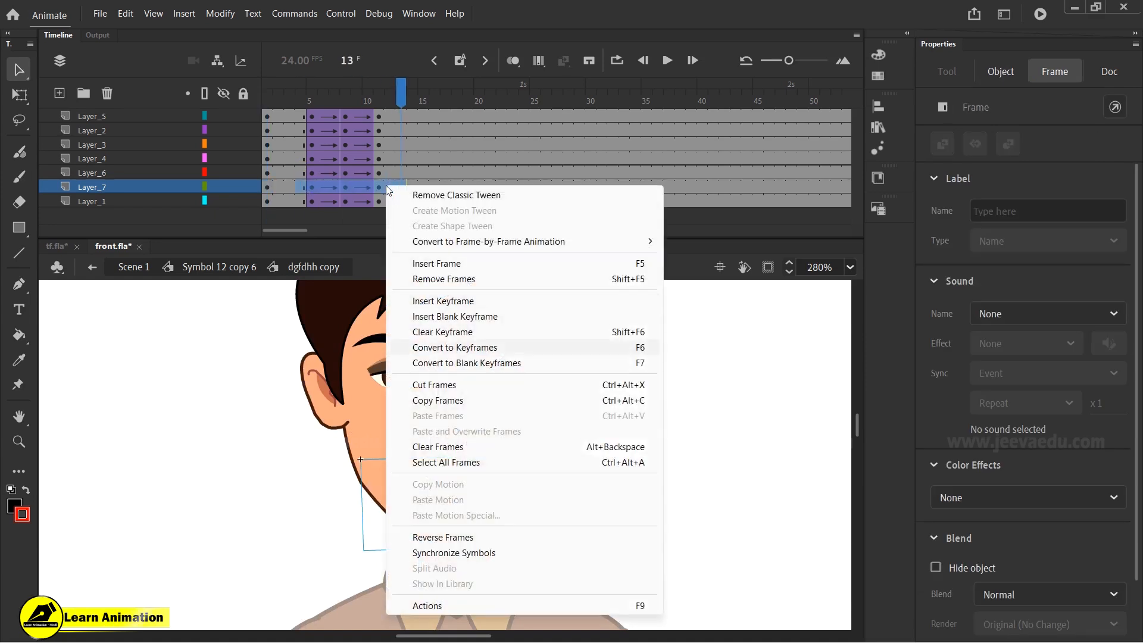
pyautogui.click(433, 333)
pyautogui.click(268, 187)
pyautogui.click(238, 381)
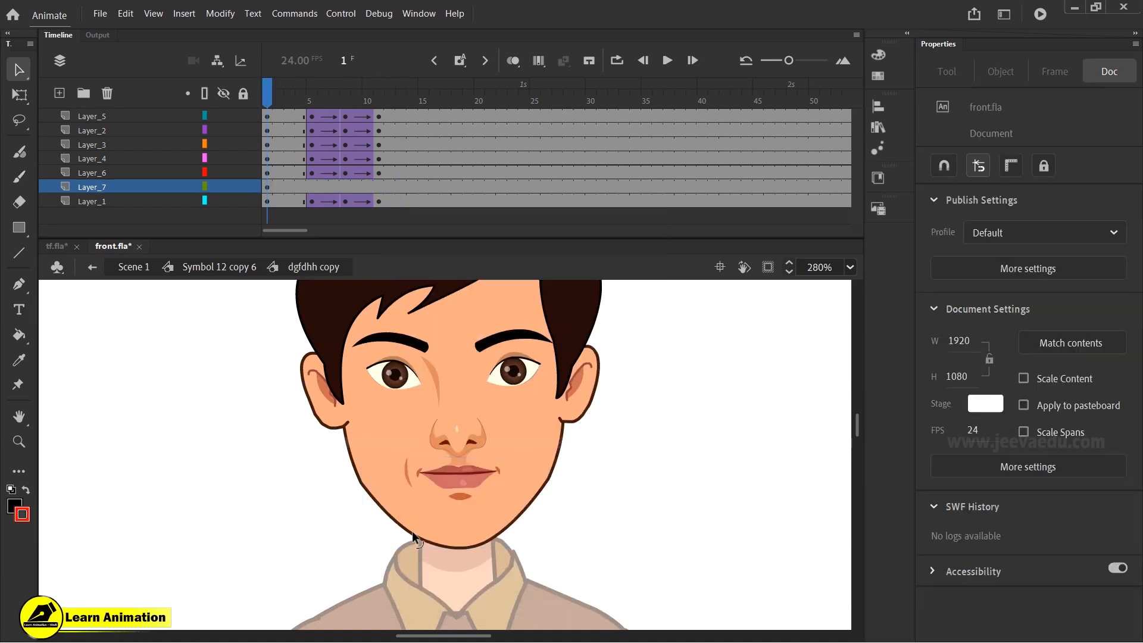
# - Cut the mouth out of the jaw shape and paste it in place on a new layer
pyautogui.click(415, 535)
pyautogui.click(446, 478)
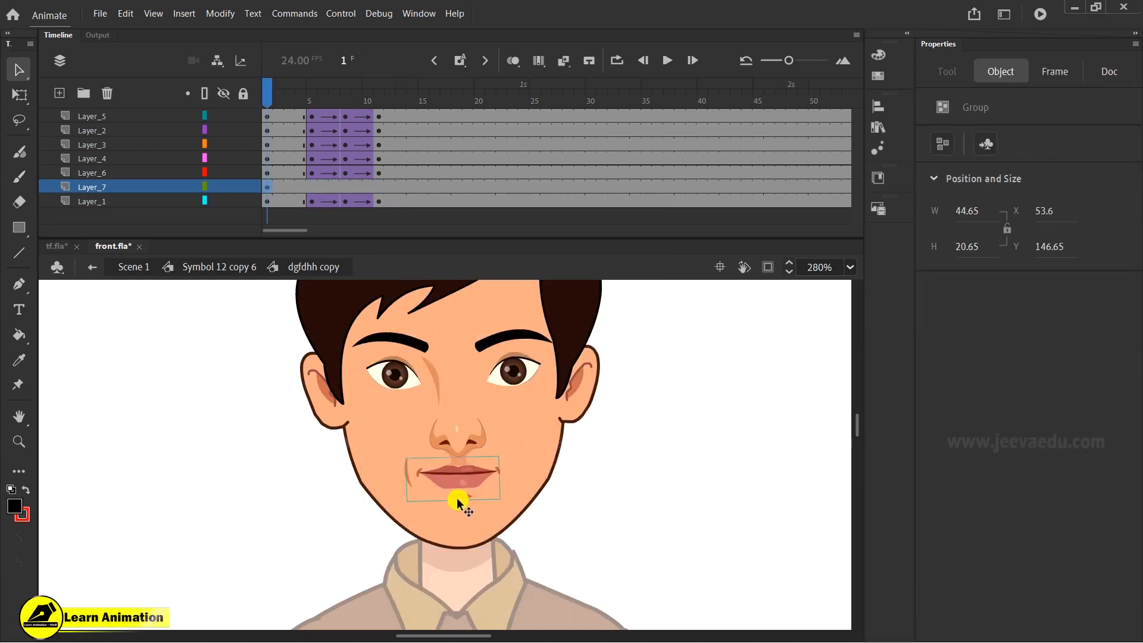
pyautogui.hotkey('ctrl', 'x')
pyautogui.click(59, 93)
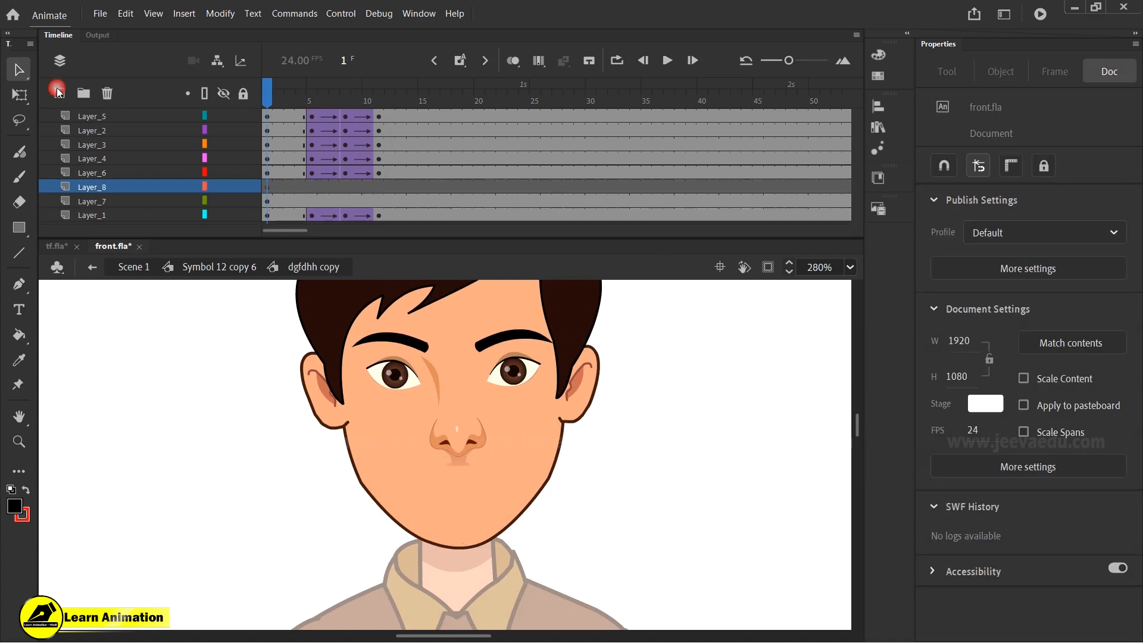
pyautogui.rightClick(89, 331)
pyautogui.click(146, 390)
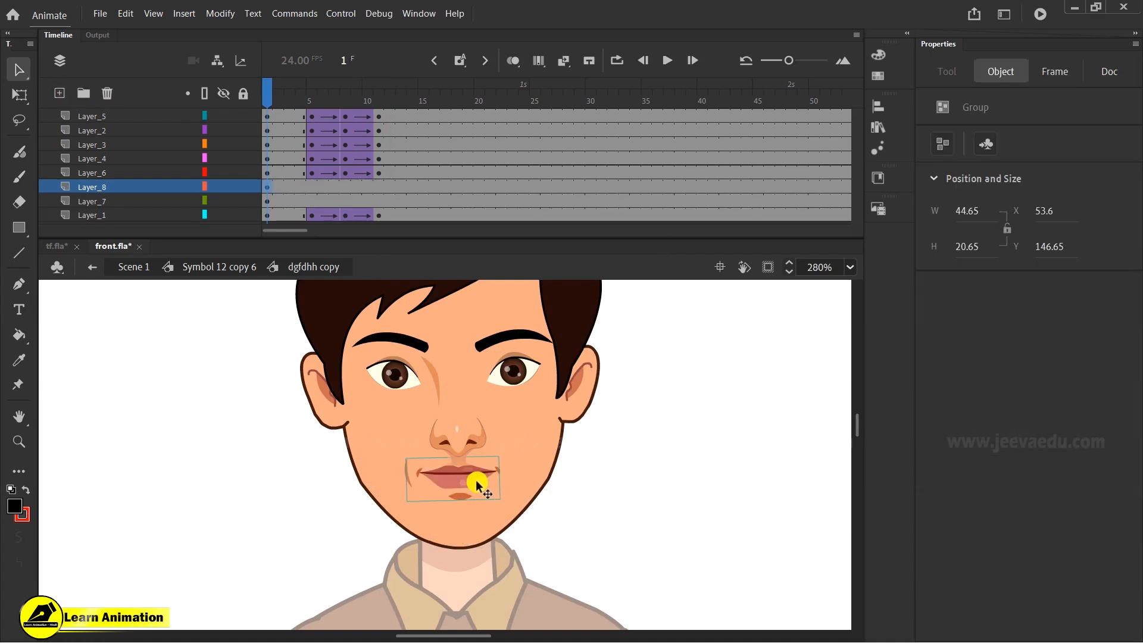
# - Convert the mouth and the remaining jaw shape each into a graphic symbol
pyautogui.press('F8')
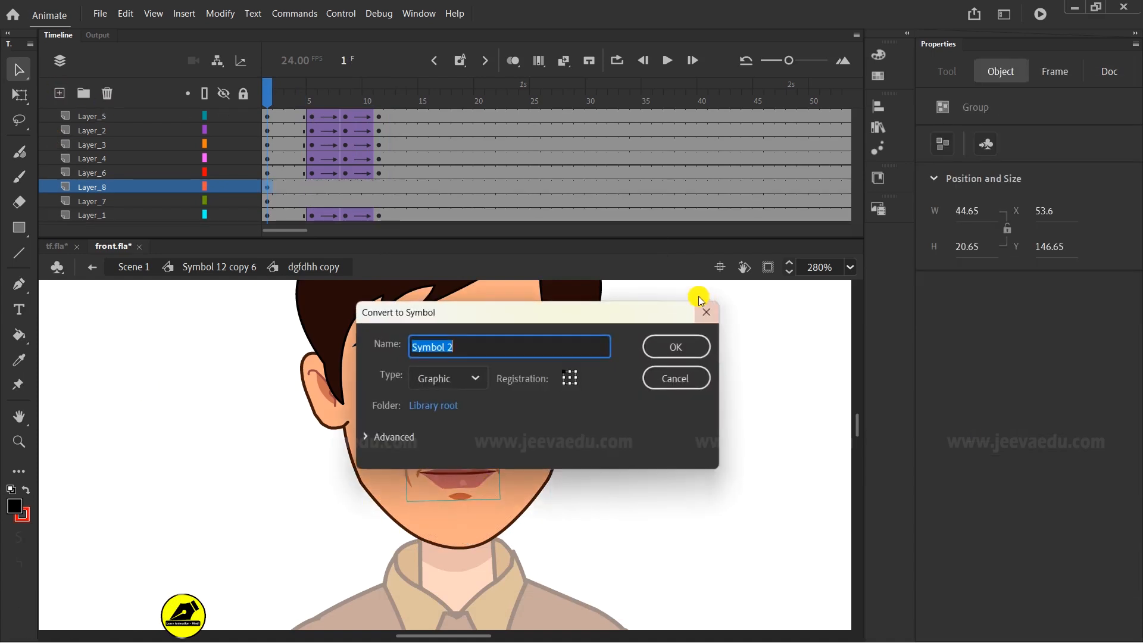
pyautogui.click(670, 344)
pyautogui.click(468, 527)
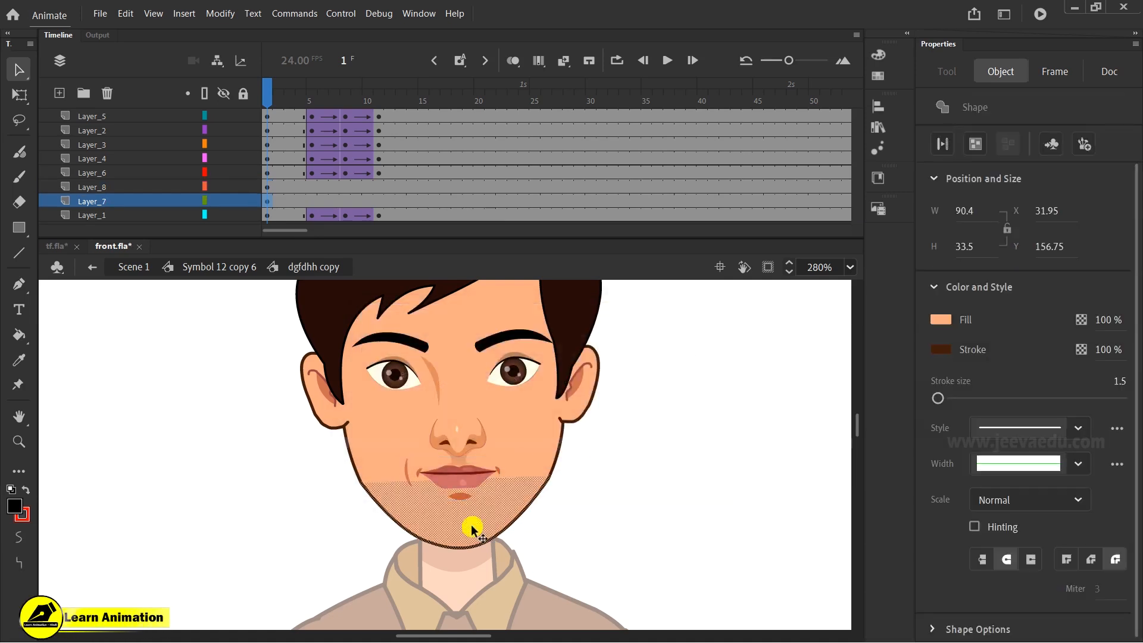
pyautogui.press('F8')
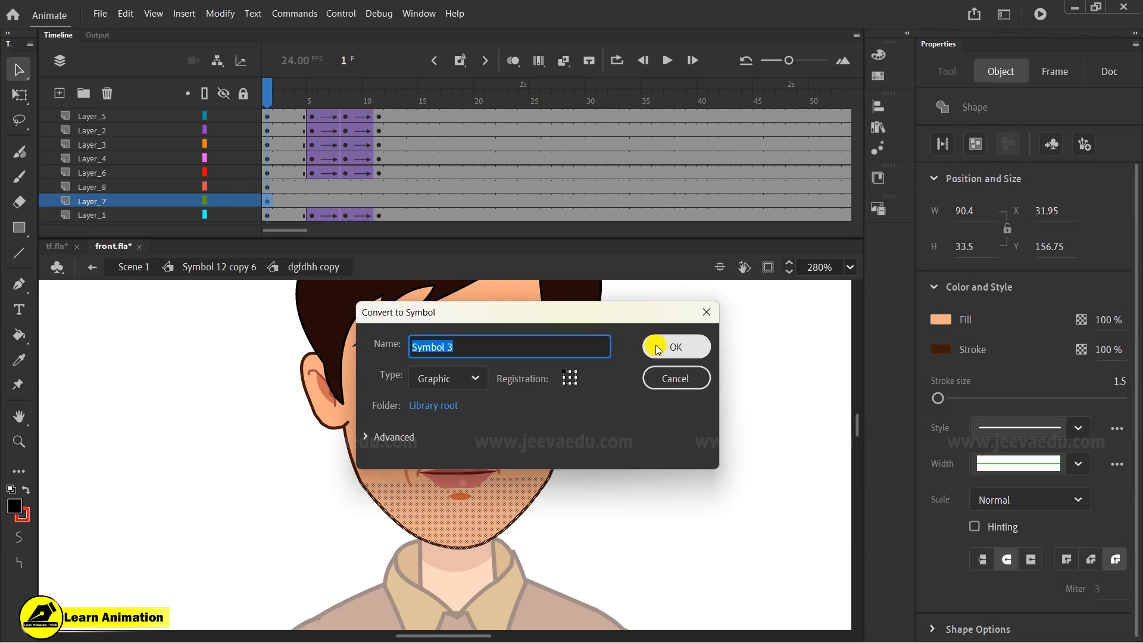
pyautogui.click(660, 344)
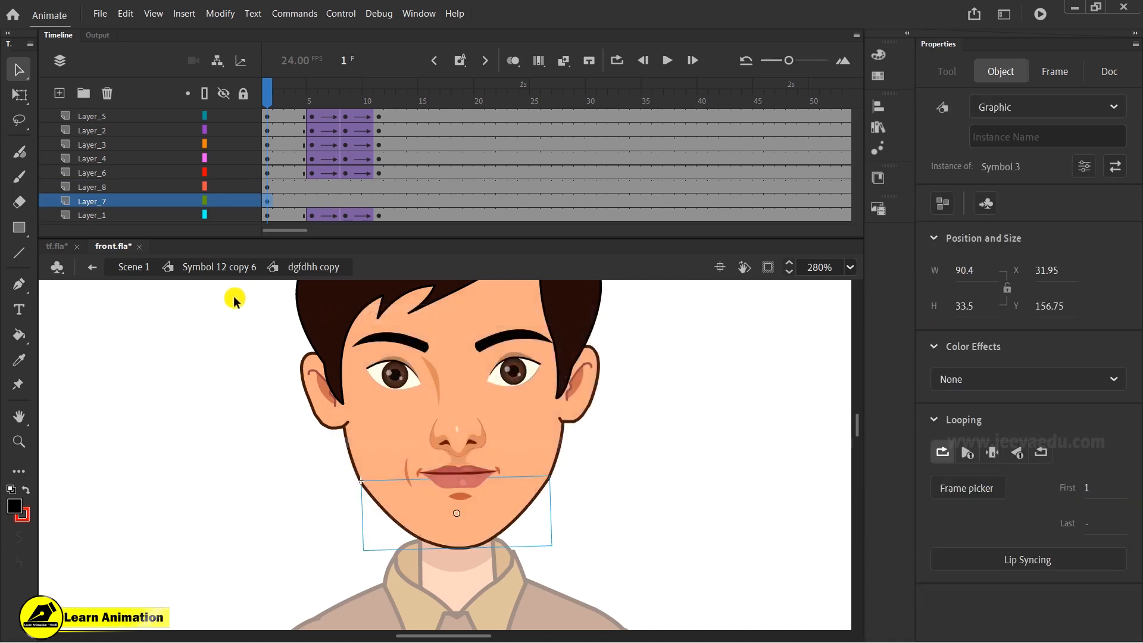
# - Insert keyframes on the mouth and jaw layers from frame 5 to 11 and create classic tweens between them
pyautogui.click(453, 472)
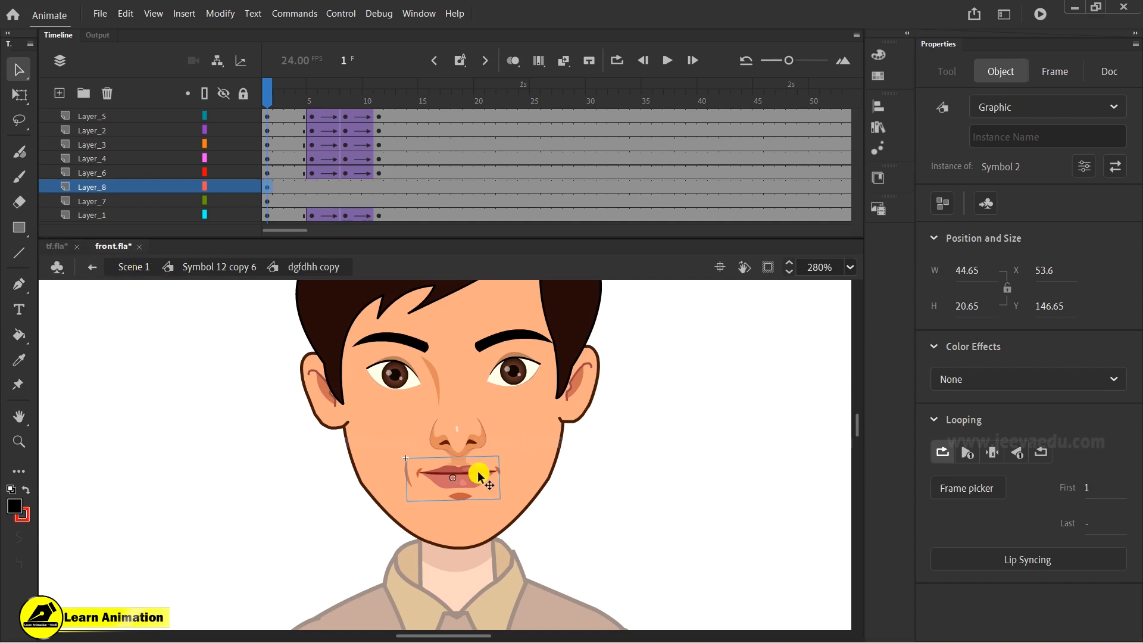
pyautogui.click(488, 523)
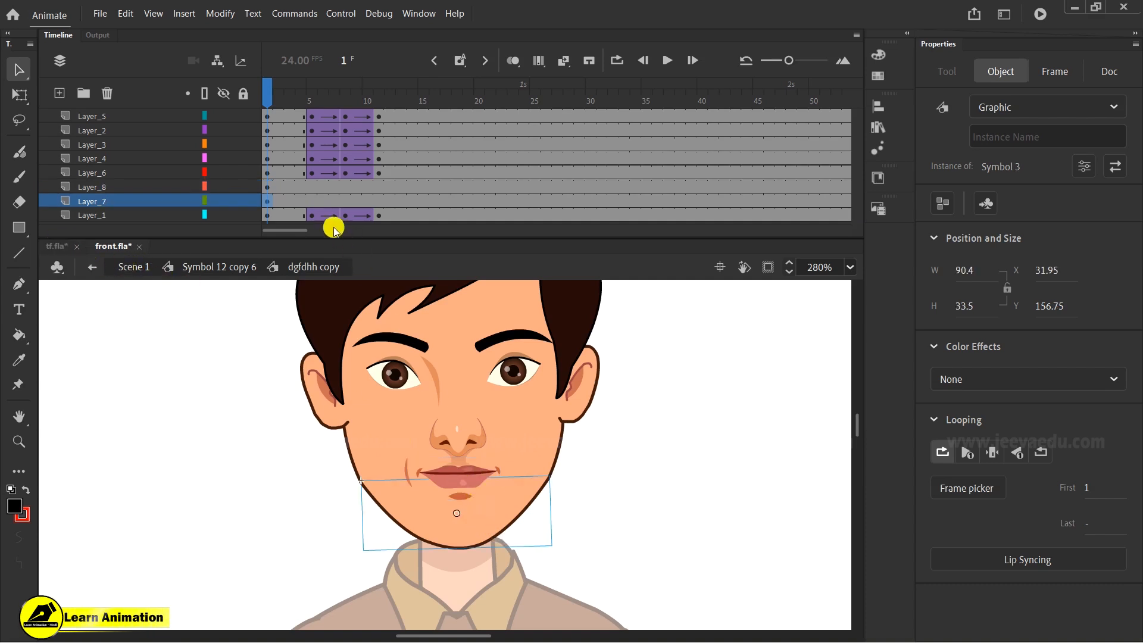
pyautogui.moveTo(311, 188); pyautogui.dragTo(378, 202)
pyautogui.press('F6')
pyautogui.press('F6')
pyautogui.keyDown('shift'); pyautogui.click(351, 198); pyautogui.keyUp('shift')
pyautogui.rightClick(348, 195)
pyautogui.click(396, 216)
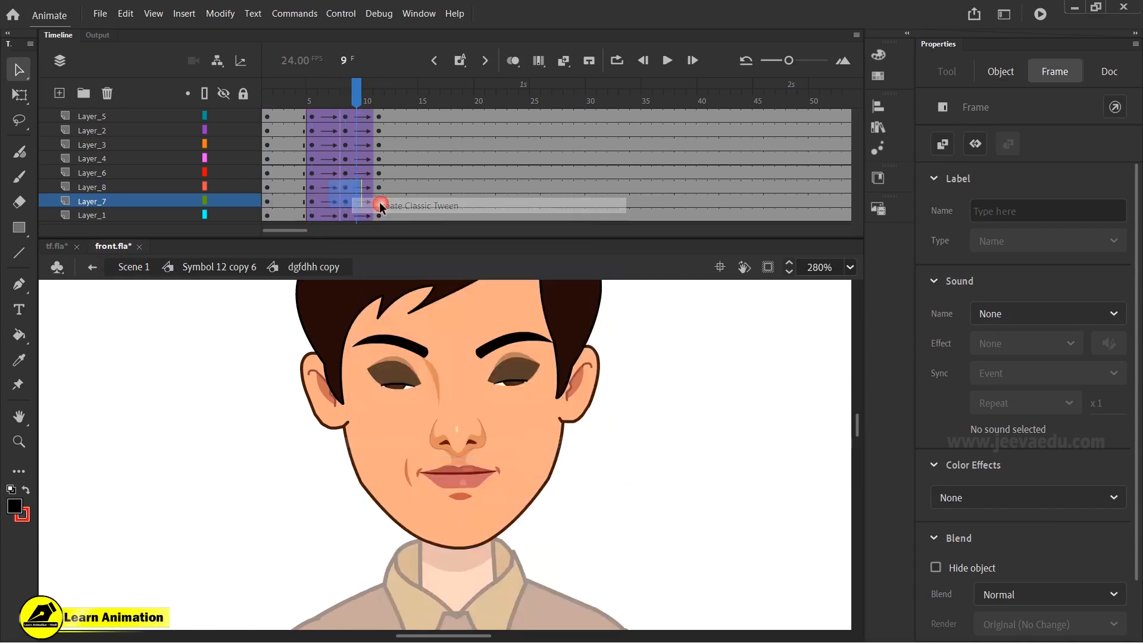
# - At frame 8, select the eyes, nose and mouth together and nudge them slightly downward
pyautogui.click(343, 100)
pyautogui.click(344, 99)
pyautogui.click(405, 379)
pyautogui.keyDown('shift'); pyautogui.click(468, 443); pyautogui.keyUp('shift')
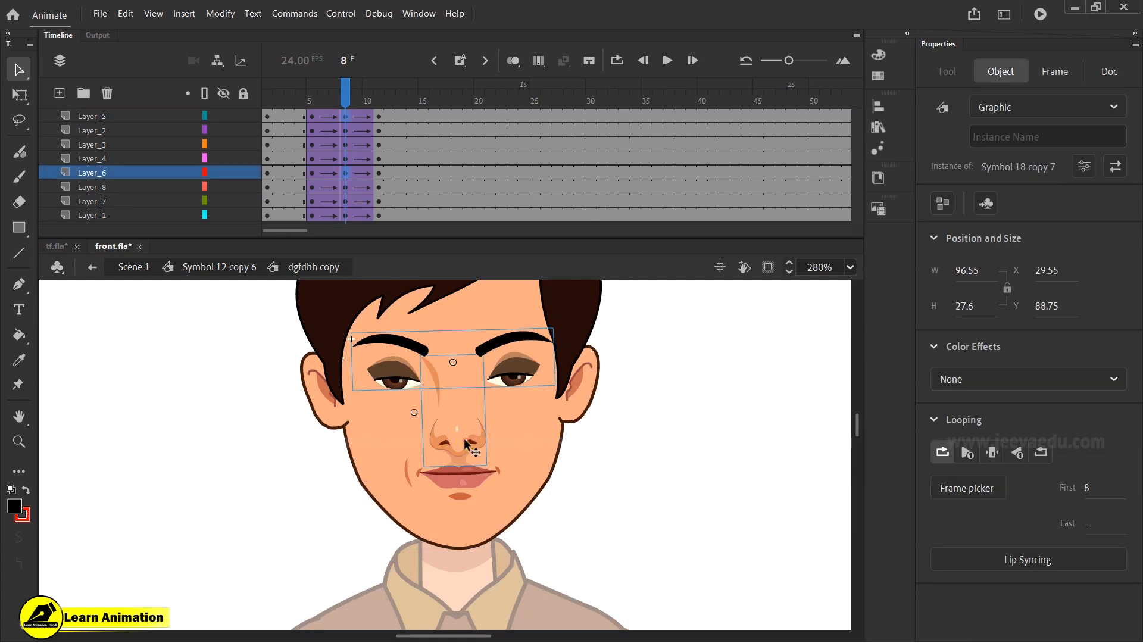
pyautogui.keyDown('shift'); pyautogui.click(463, 476); pyautogui.keyUp('shift')
pyautogui.moveTo(466, 472); pyautogui.dragTo(466, 475)
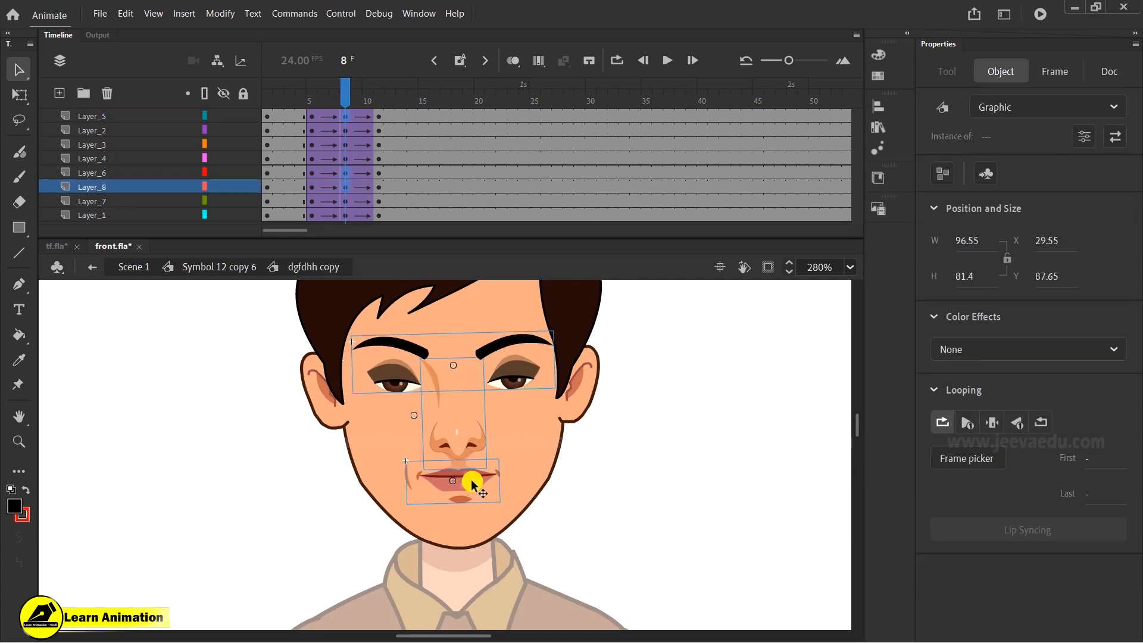
# - Move the ears layer to the bottom of the head's layer stack
pyautogui.click(581, 394)
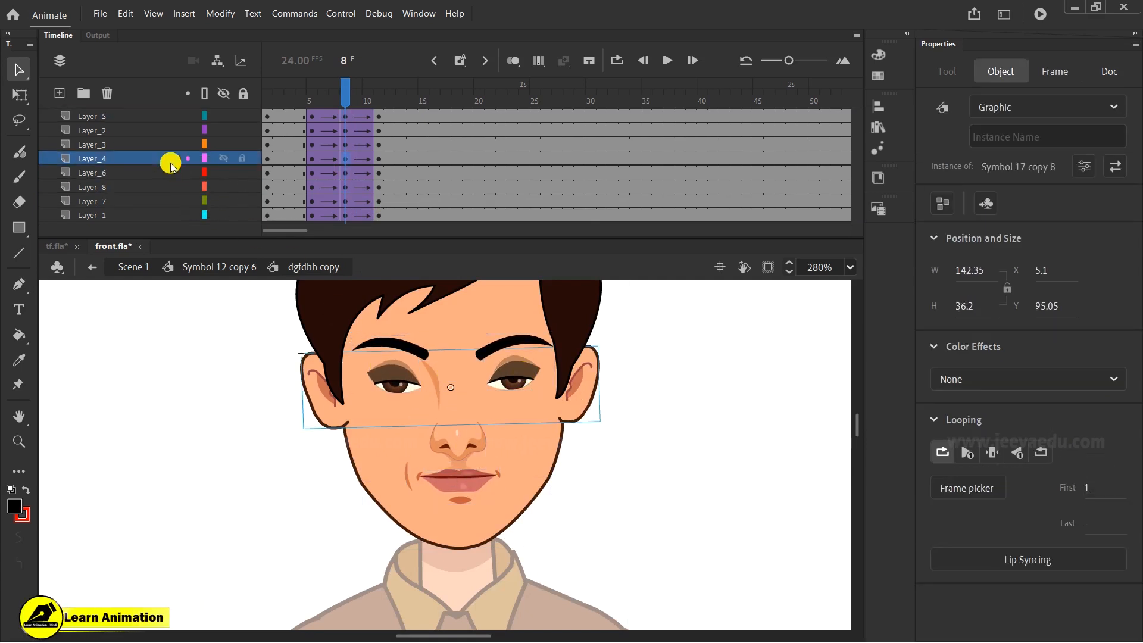
pyautogui.click(152, 150)
pyautogui.click(151, 157)
pyautogui.moveTo(151, 156); pyautogui.dragTo(153, 218)
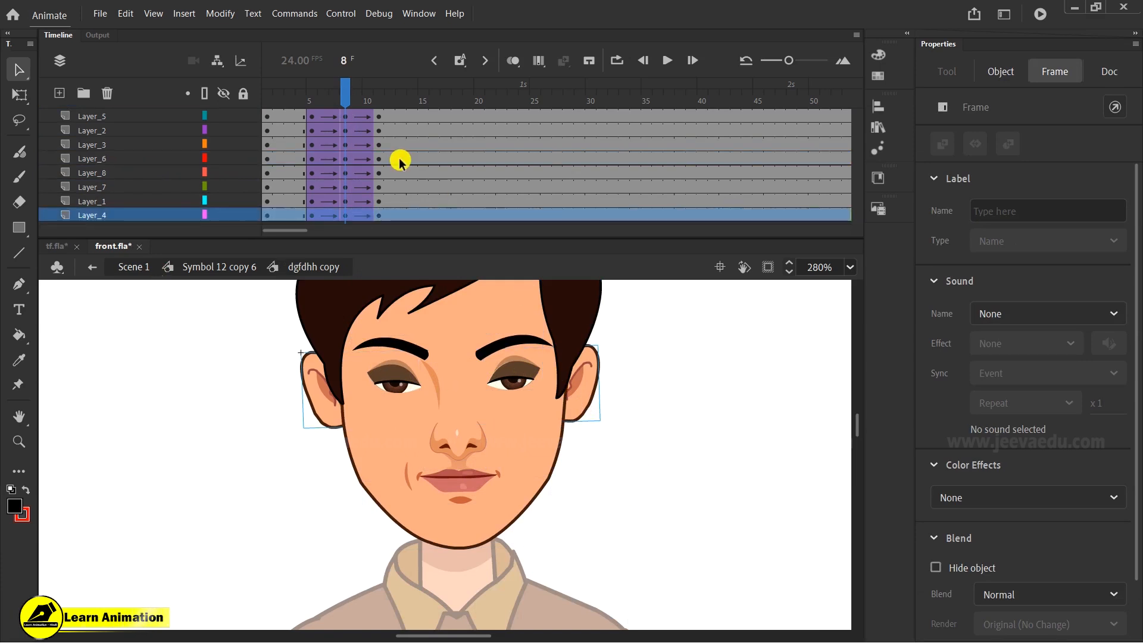
# - Inside the eyes symbol, shift the blink keyframes later to around frames 40 to 50
pyautogui.moveTo(342, 92); pyautogui.dragTo(344, 149)
pyautogui.doubleClick(511, 375)
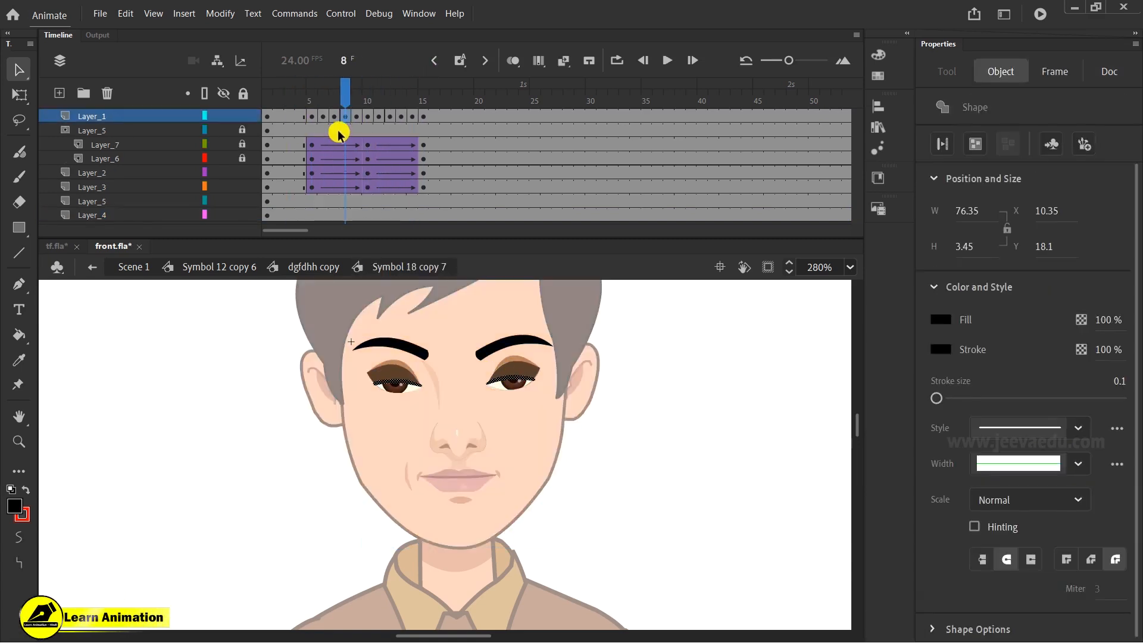
pyautogui.click(270, 94)
pyautogui.moveTo(315, 188); pyautogui.dragTo(423, 117)
pyautogui.moveTo(367, 187); pyautogui.dragTo(757, 97)
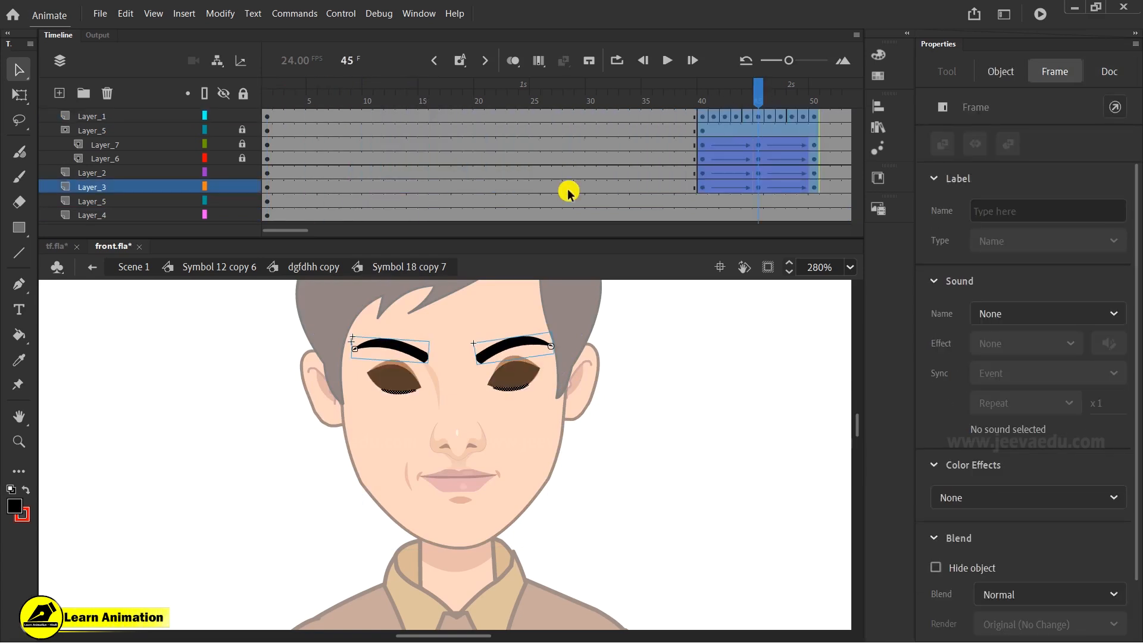
pyautogui.doubleClick(229, 413)
# - Extend the head's classic tweens across all layers to run until frame 17
pyautogui.moveTo(344, 101); pyautogui.dragTo(320, 125)
pyautogui.moveTo(311, 215); pyautogui.dragTo(407, 115)
pyautogui.moveTo(287, 100); pyautogui.dragTo(301, 136)
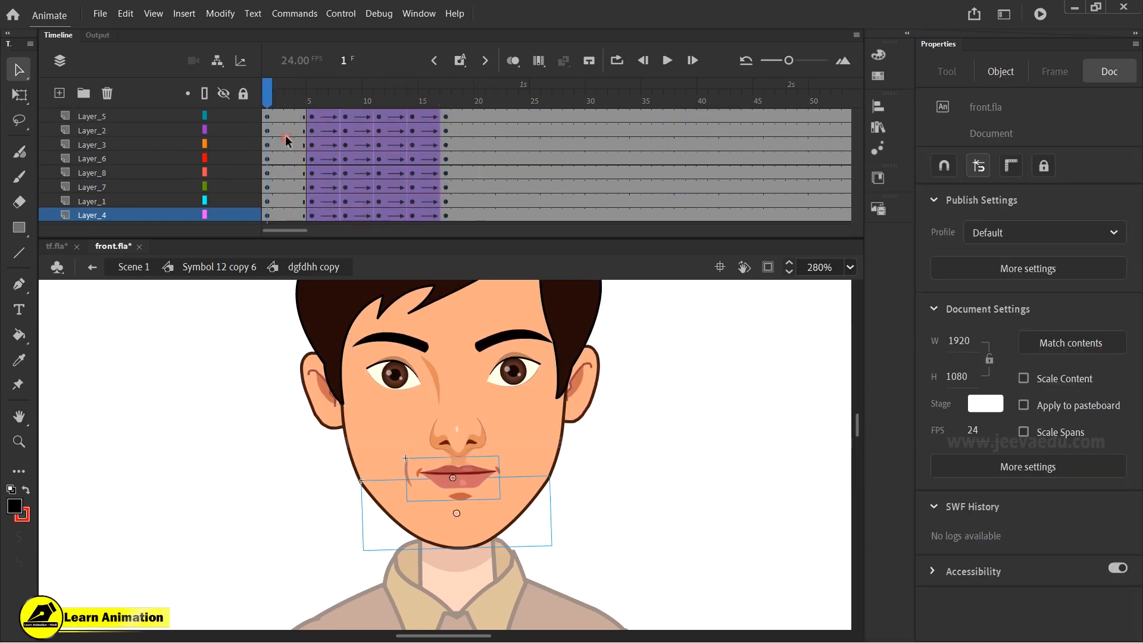
# - Return to the body symbol and play back the animation
pyautogui.moveTo(478, 100); pyautogui.dragTo(139, 170)
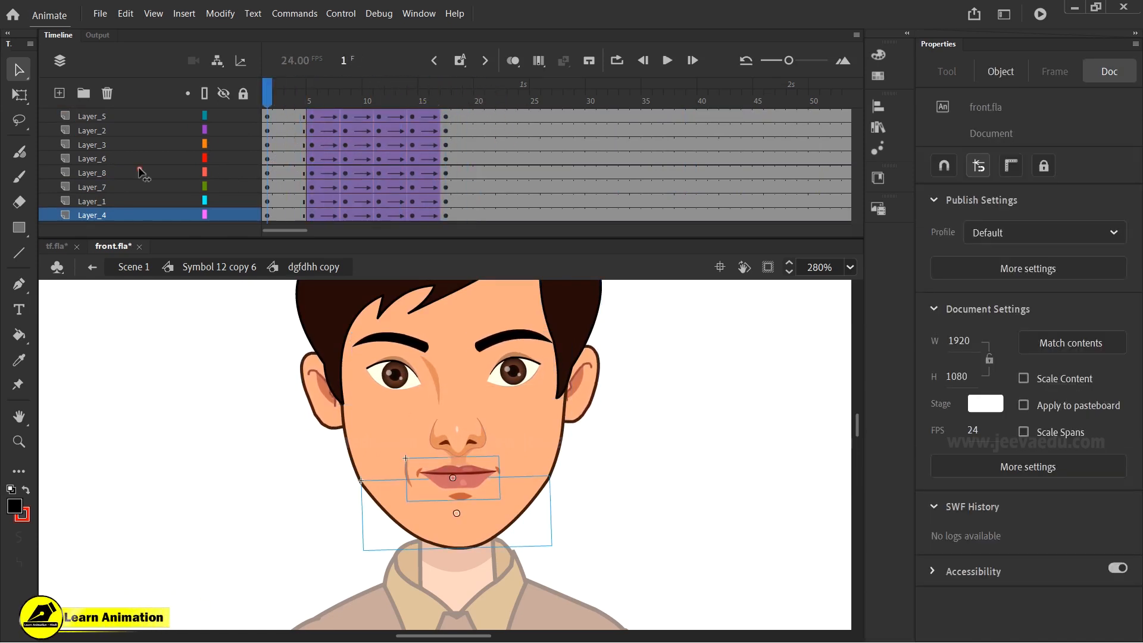
pyautogui.click(193, 266)
pyautogui.press('Return')
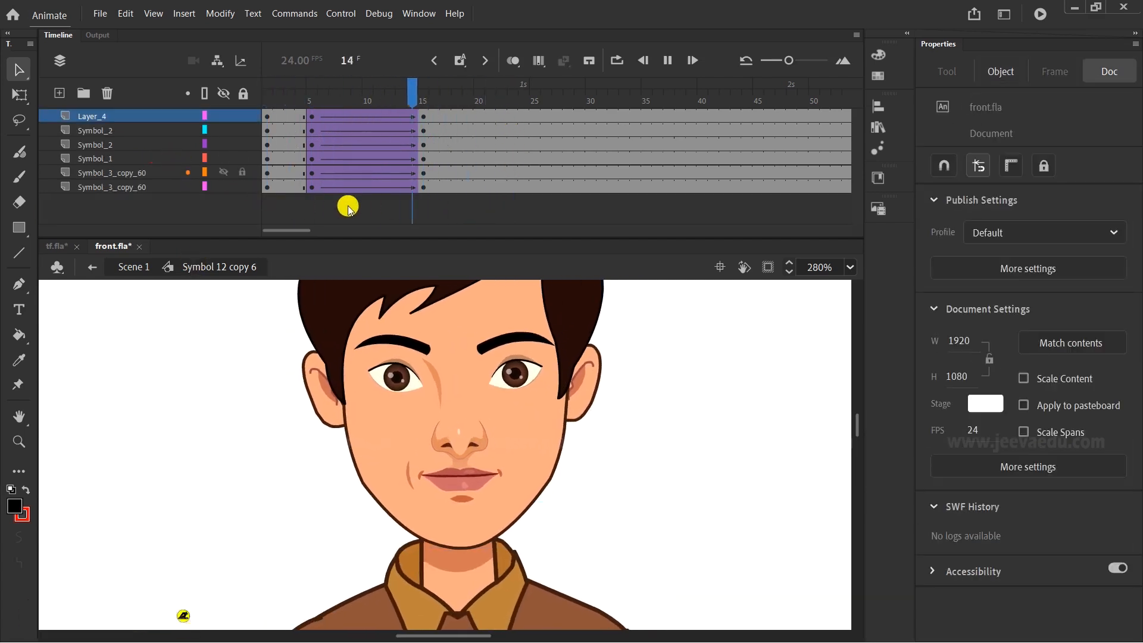
# - Step through frames 10 to 15 of the body symbol to inspect the pose
pyautogui.click(423, 128)
pyautogui.press('z')
pyautogui.keyDown('alt'); pyautogui.click(481, 361); pyautogui.keyUp('alt')
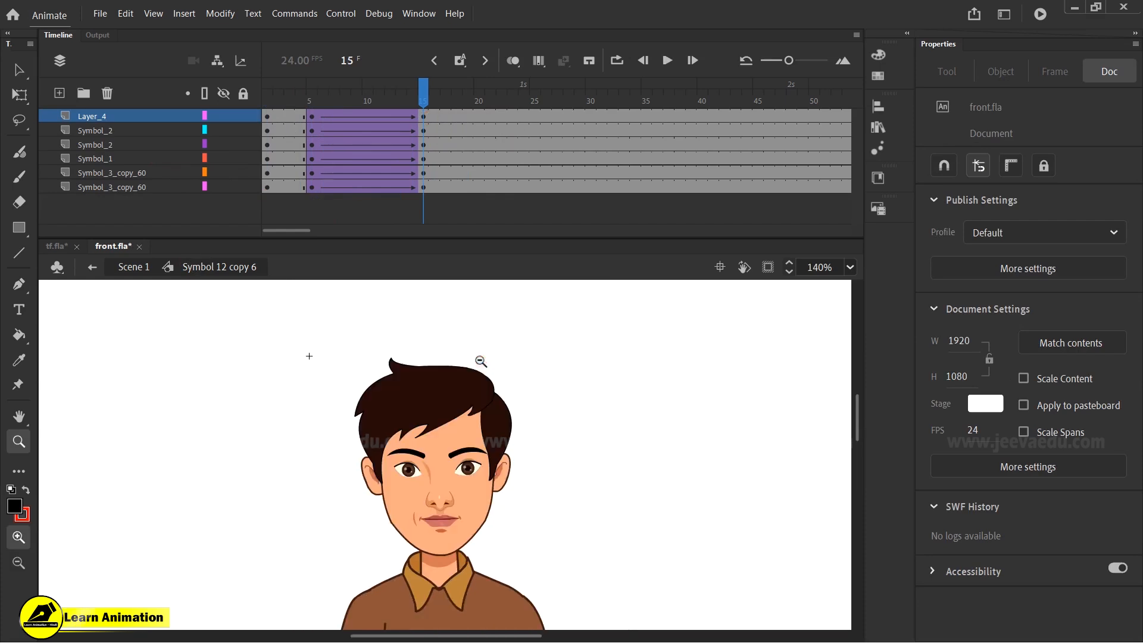
pyautogui.press('v')
pyautogui.click(373, 115)
pyautogui.click(409, 120)
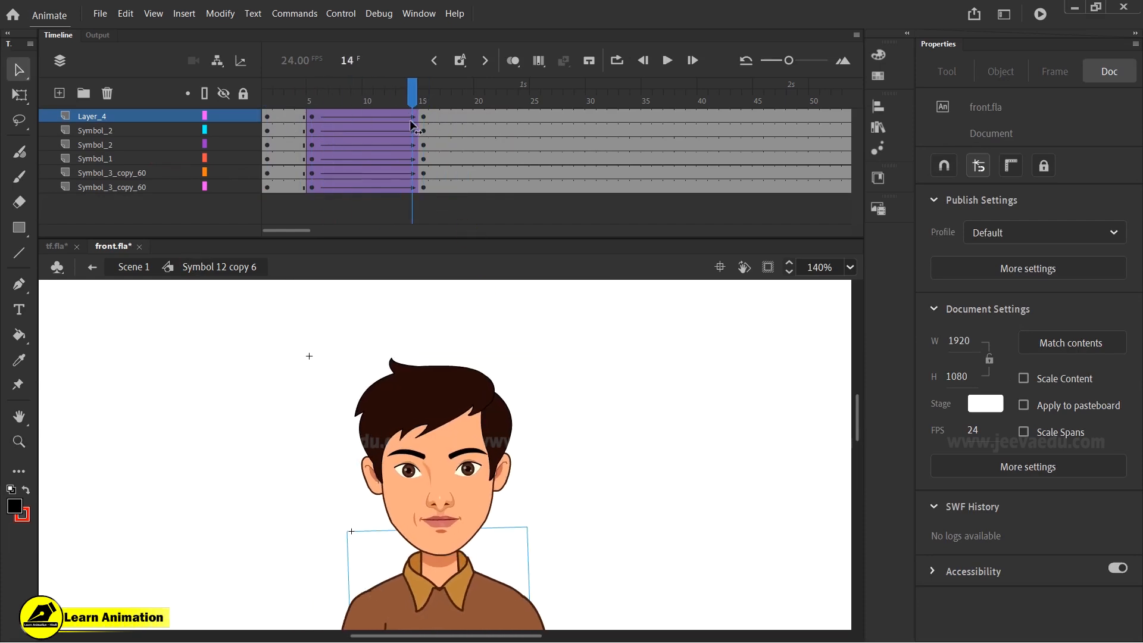
pyautogui.click(425, 104)
pyautogui.moveTo(456, 516); pyautogui.dragTo(446, 489)
pyautogui.click(353, 117)
pyautogui.moveTo(423, 97); pyautogui.dragTo(420, 137)
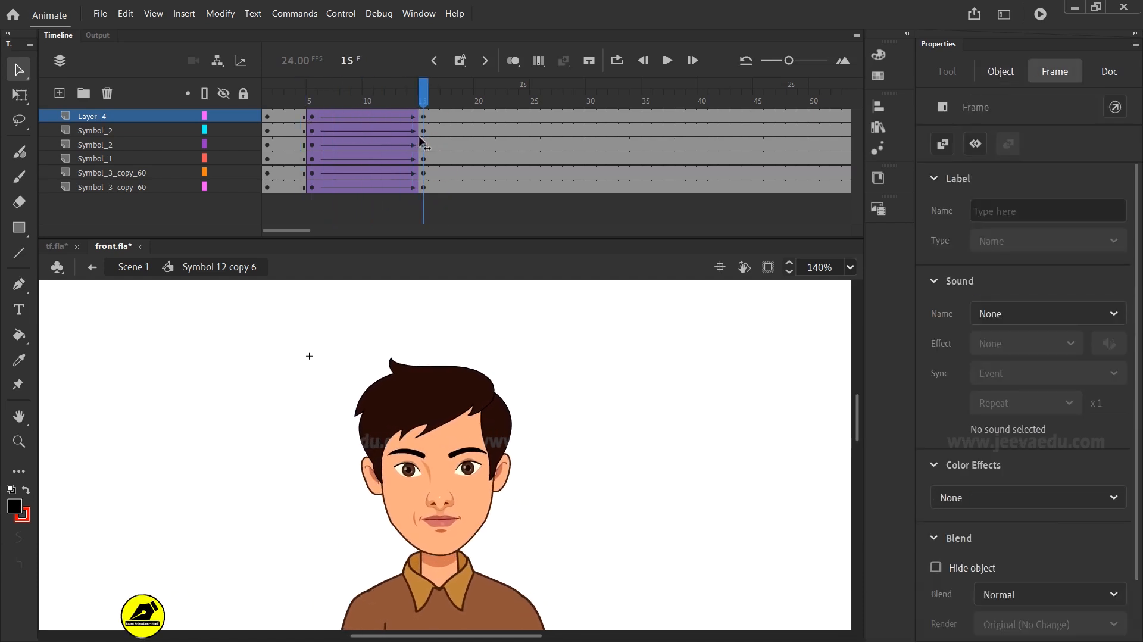
# - Rotate the head slightly with Free Transform at frame 15
pyautogui.click(458, 427)
pyautogui.press('q')
pyautogui.moveTo(517, 358); pyautogui.dragTo(509, 353)
pyautogui.moveTo(421, 101)
pyautogui.mouseDown()
pyautogui.moveTo(235, 111)
pyautogui.moveTo(327, 202)
pyautogui.moveTo(462, 257)
pyautogui.moveTo(461, 82)
pyautogui.moveTo(423, 89)
pyautogui.mouseUp()
# - Inside the head symbol, select all parts at frame 8 and nudge them down one pixel
pyautogui.press('z')
pyautogui.click(462, 527)
pyautogui.keyDown('alt'); pyautogui.click(445, 536); pyautogui.keyUp('alt')
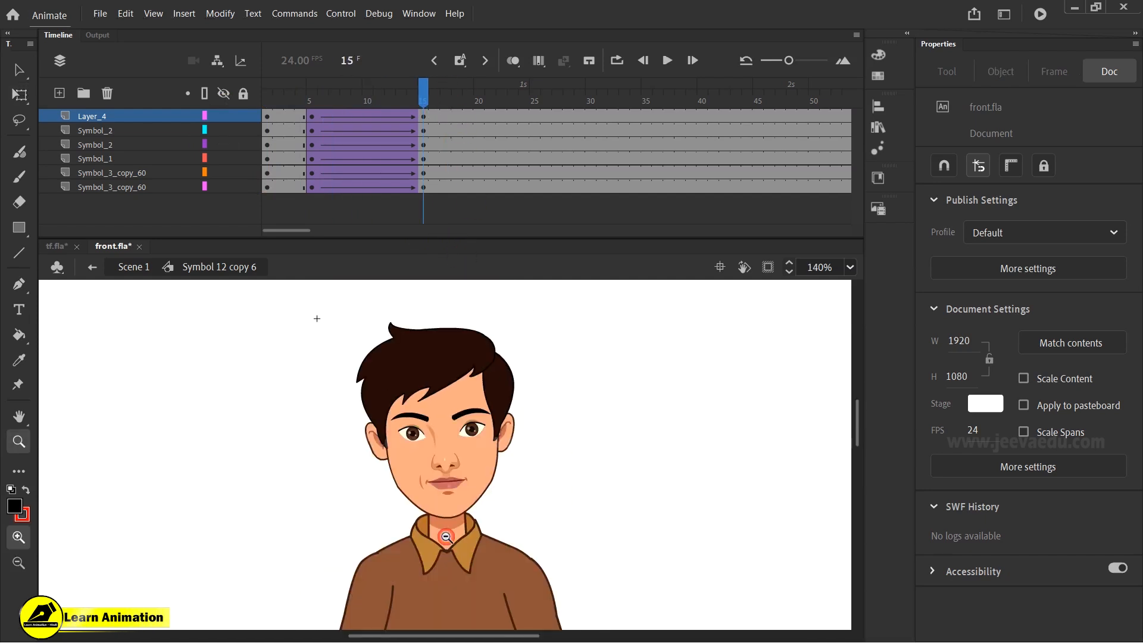
pyautogui.click(445, 537)
pyautogui.press('v')
pyautogui.doubleClick(453, 477)
pyautogui.click(345, 118)
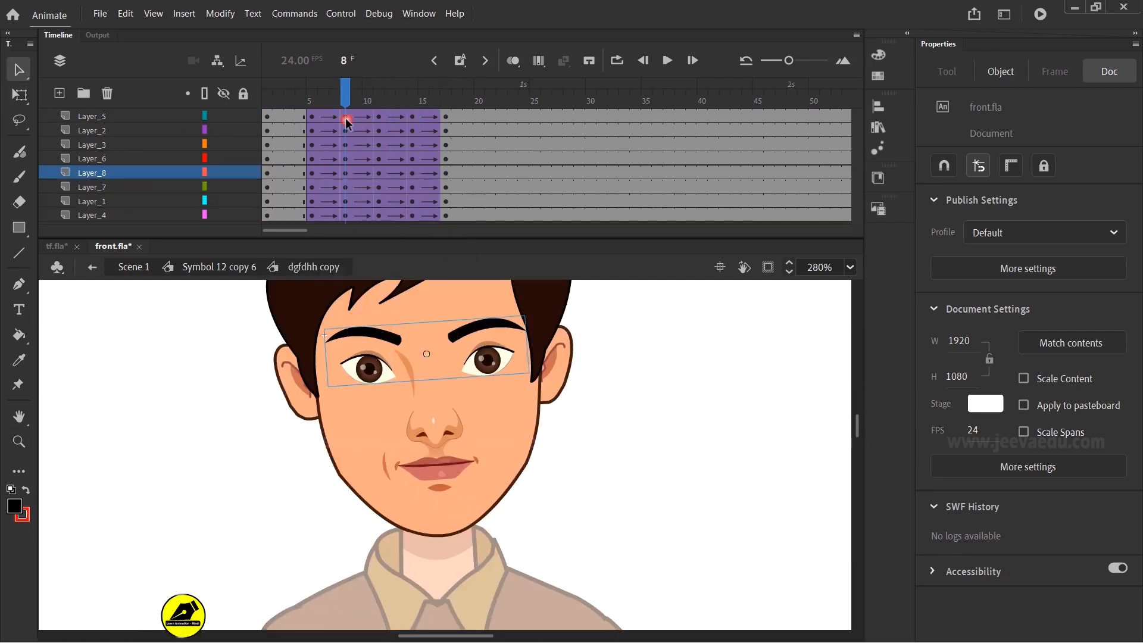
pyautogui.press('z')
pyautogui.keyDown('alt'); pyautogui.click(479, 484); pyautogui.keyUp('alt')
pyautogui.press('v')
pyautogui.moveTo(294, 286); pyautogui.dragTo(588, 517)
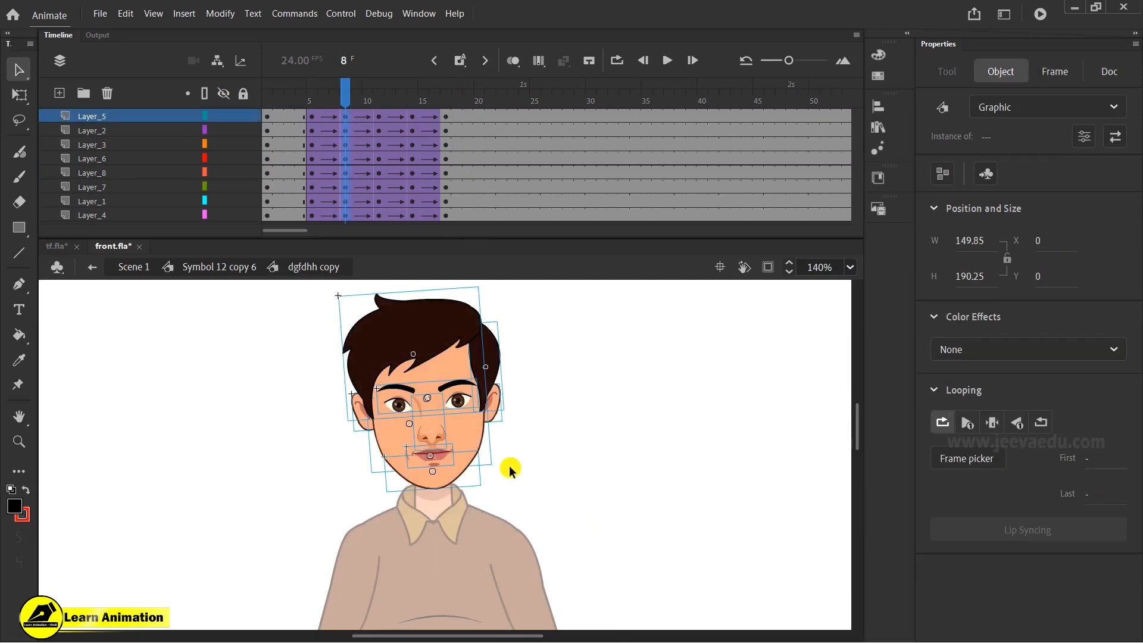
pyautogui.press('Down')
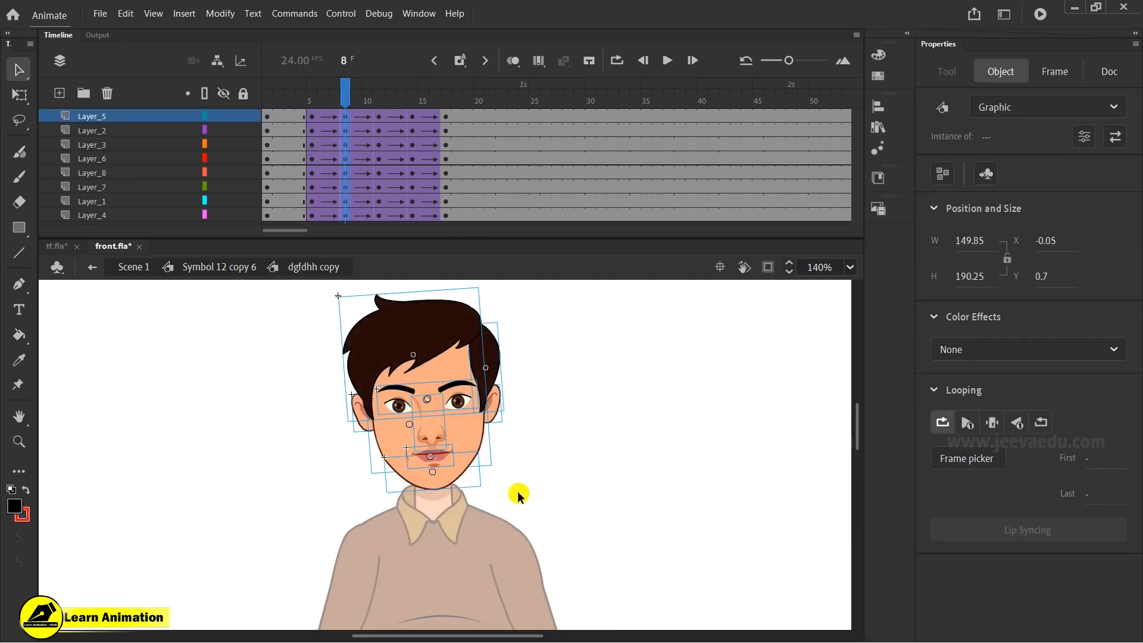
pyautogui.moveTo(360, 94); pyautogui.dragTo(410, 111)
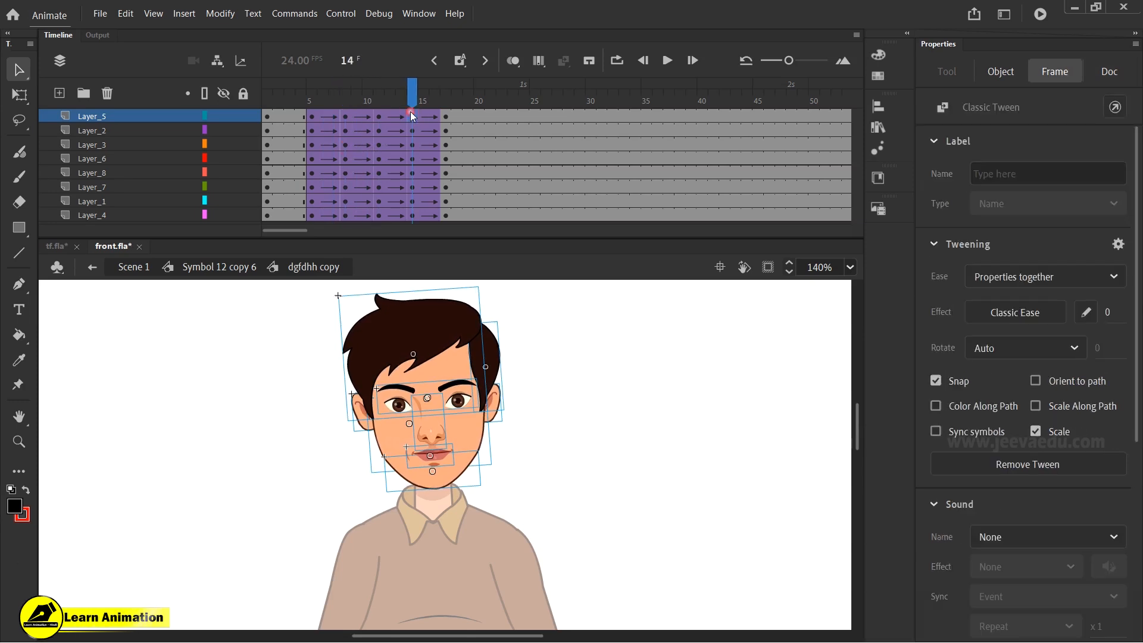
pyautogui.moveTo(327, 332); pyautogui.dragTo(502, 503)
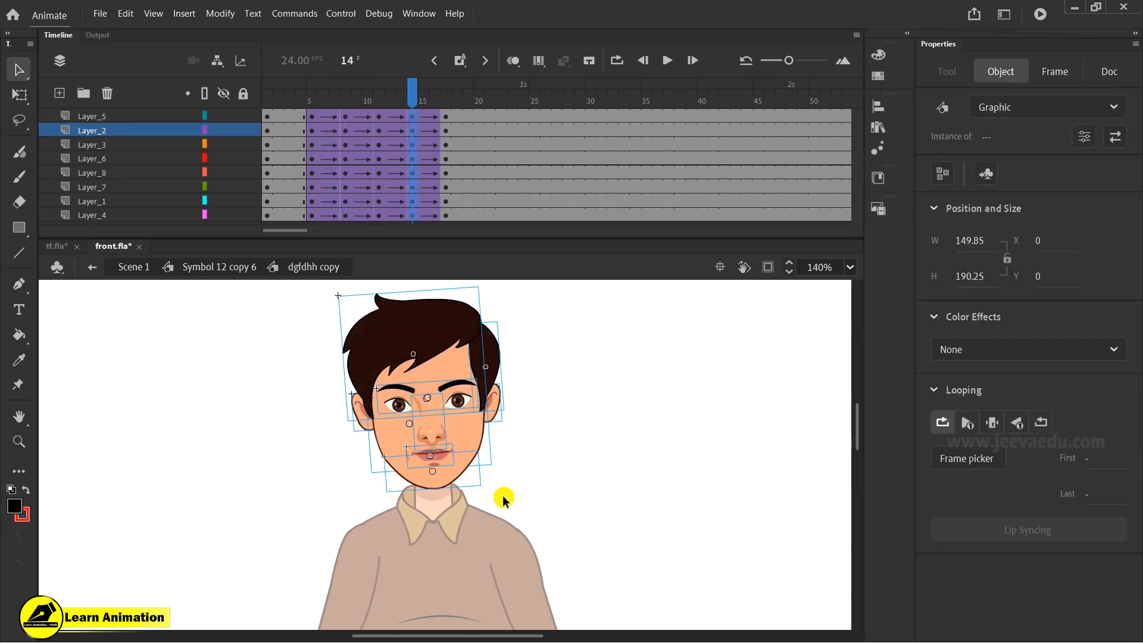
pyautogui.click(229, 266)
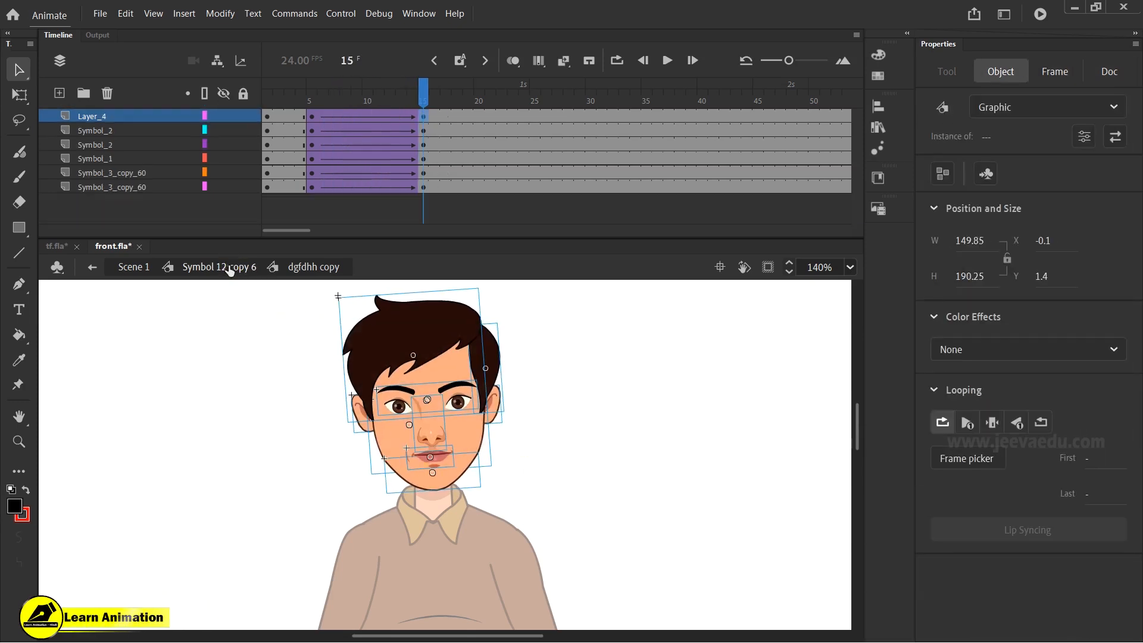
# - Go back to the main scene and insert frames to extend the character's timeline
pyautogui.click(513, 468)
pyautogui.keyDown('ctrl'); pyautogui.keyDown('alt'); pyautogui.click(467, 504); pyautogui.keyUp('alt'); pyautogui.keyUp('ctrl')
pyautogui.keyDown('ctrl'); pyautogui.keyDown('alt'); pyautogui.click(466, 529); pyautogui.keyUp('alt'); pyautogui.keyUp('ctrl')
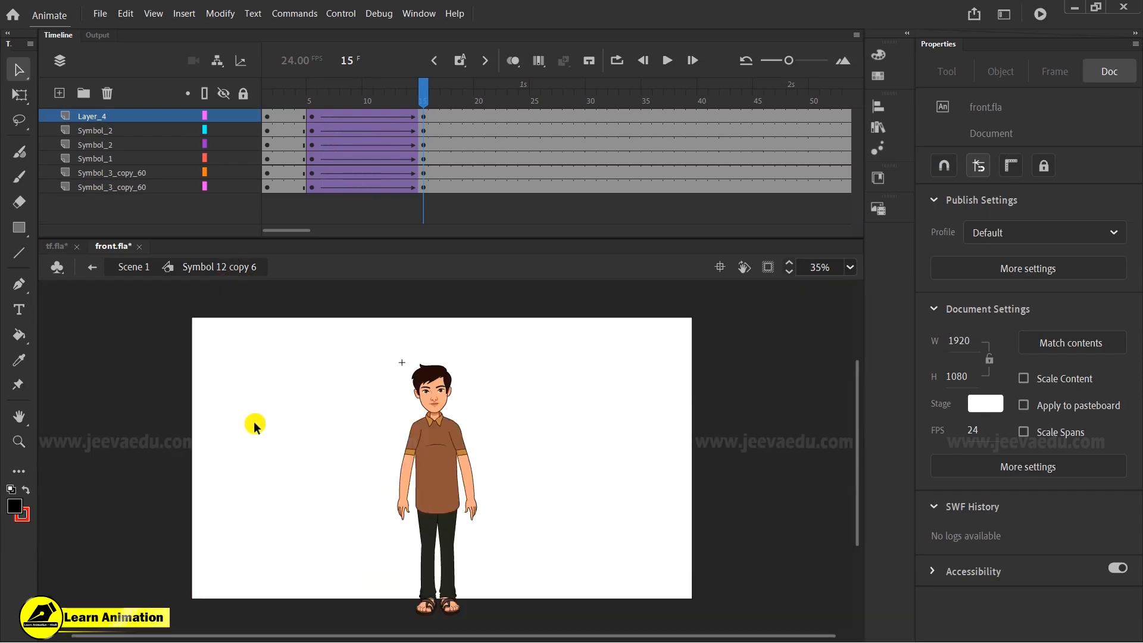
pyautogui.doubleClick(334, 497)
pyautogui.moveTo(307, 116)
pyautogui.mouseDown()
pyautogui.moveTo(413, 133)
pyautogui.moveTo(582, 132)
pyautogui.mouseUp()
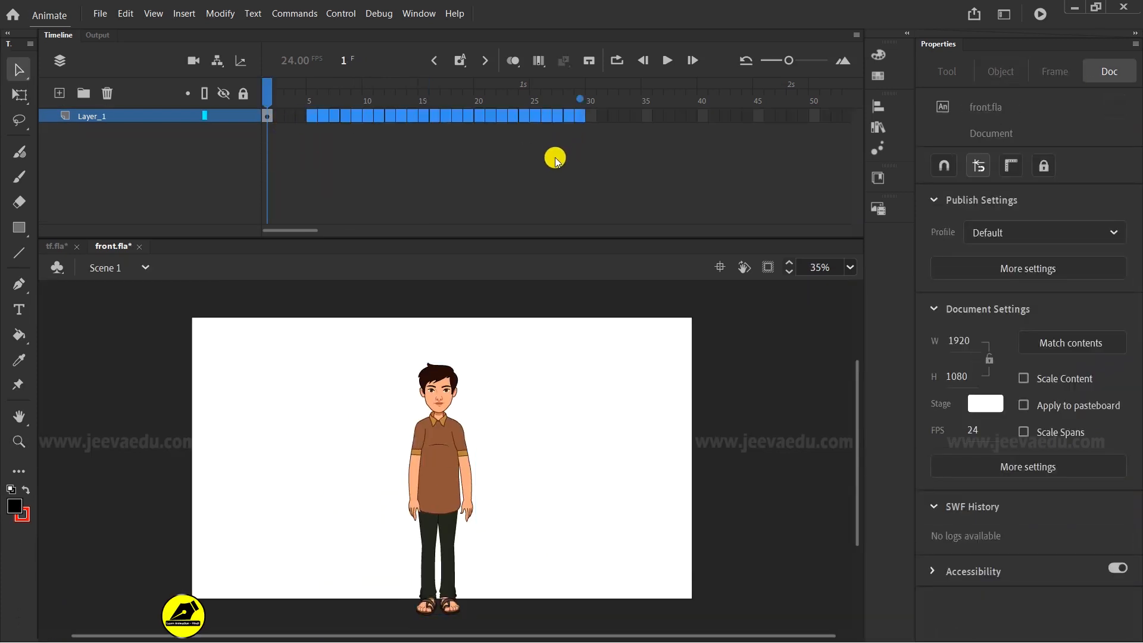
pyautogui.press('F5')
pyautogui.press('F5')
# - Move the character toward the right side of the stage at frame 1
pyautogui.moveTo(582, 102); pyautogui.dragTo(191, 144)
pyautogui.hotkey('ctrl', 'space')
pyautogui.moveTo(452, 491); pyautogui.dragTo(576, 503)
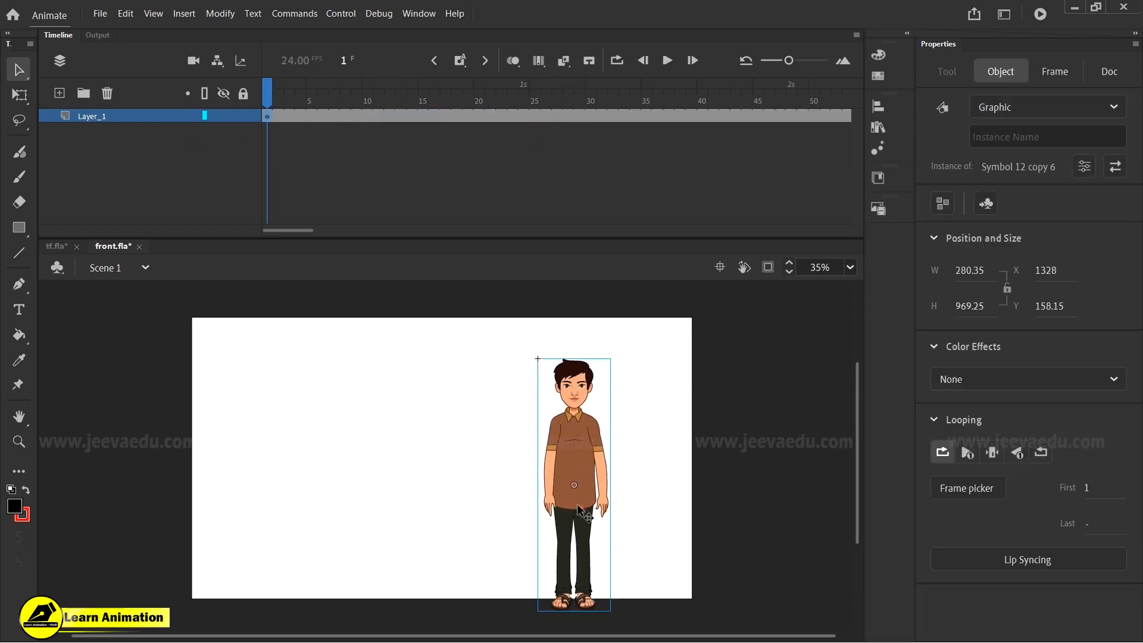
# - Duplicate the character to its left and scale the copy up into a large close-up
pyautogui.moveTo(581, 461); pyautogui.dragTo(387, 469)
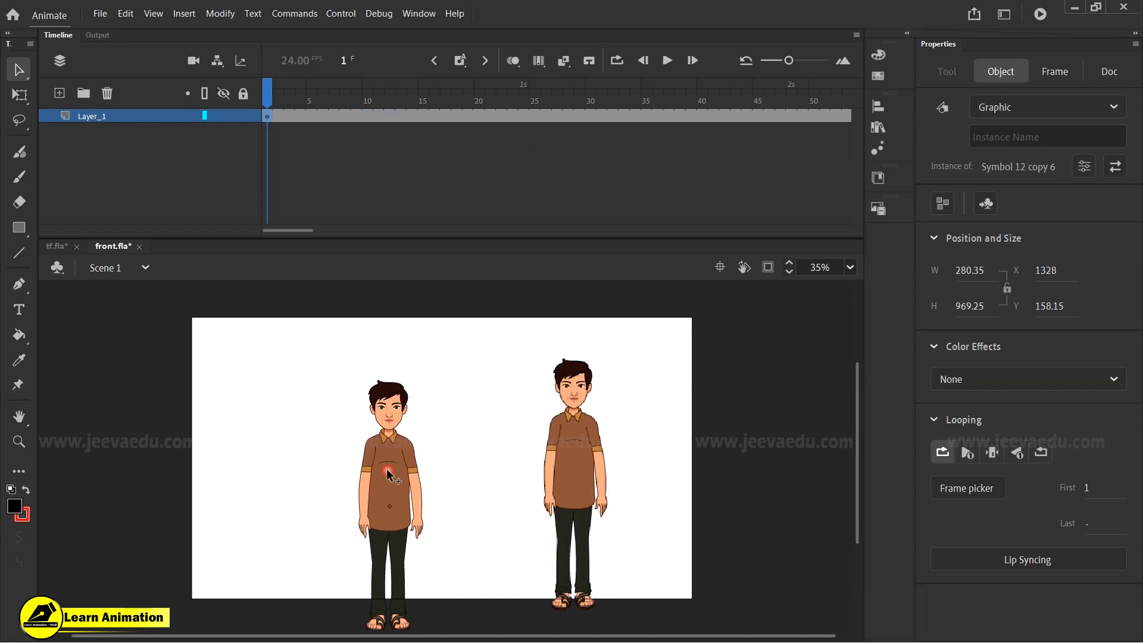
pyautogui.click(401, 473)
pyautogui.press('q')
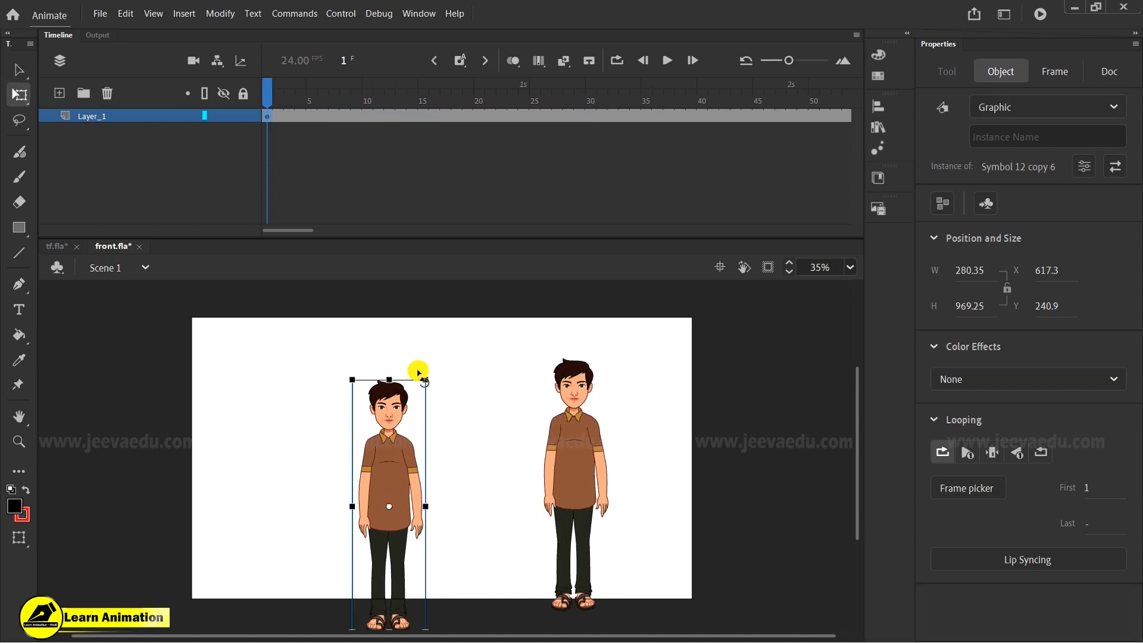
pyautogui.moveTo(426, 378); pyautogui.dragTo(533, 242)
pyautogui.moveTo(355, 398); pyautogui.dragTo(360, 463)
# - Clip content to the stage and test the movie
pyautogui.click(768, 267)
pyautogui.moveTo(322, 143); pyautogui.dragTo(825, 131)
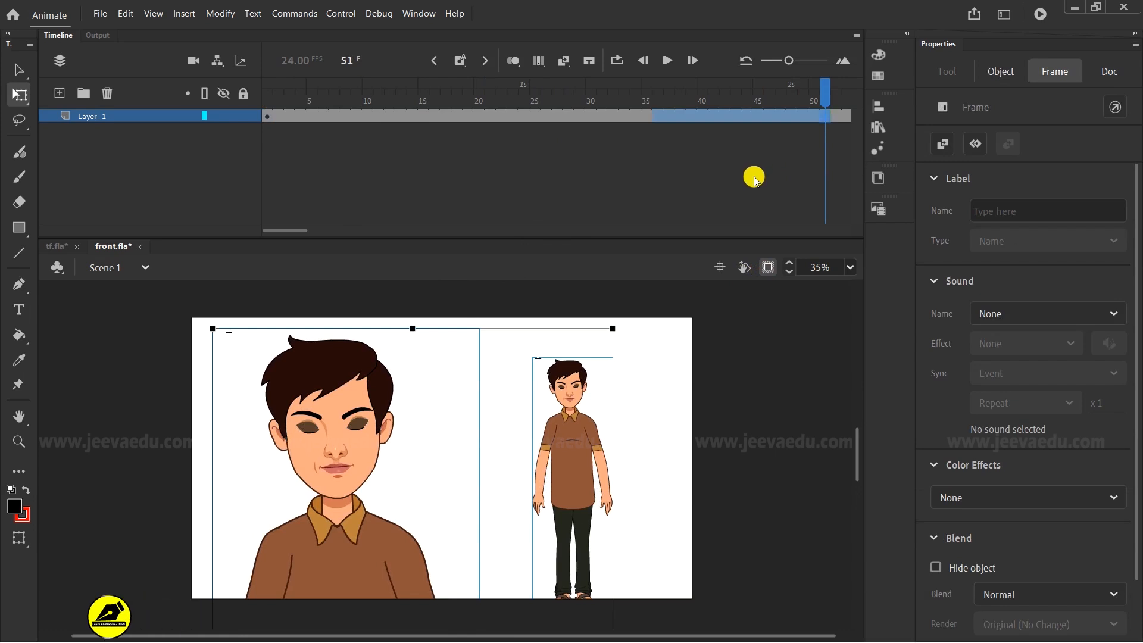
pyautogui.click(723, 170)
pyautogui.hotkey('ctrl', 'Return')
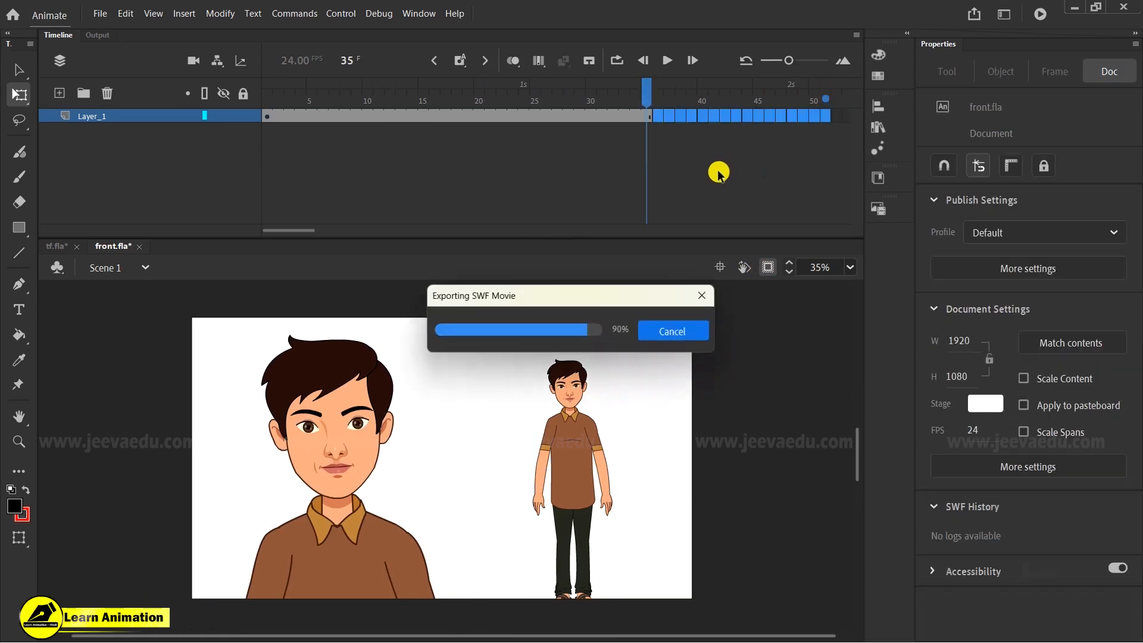